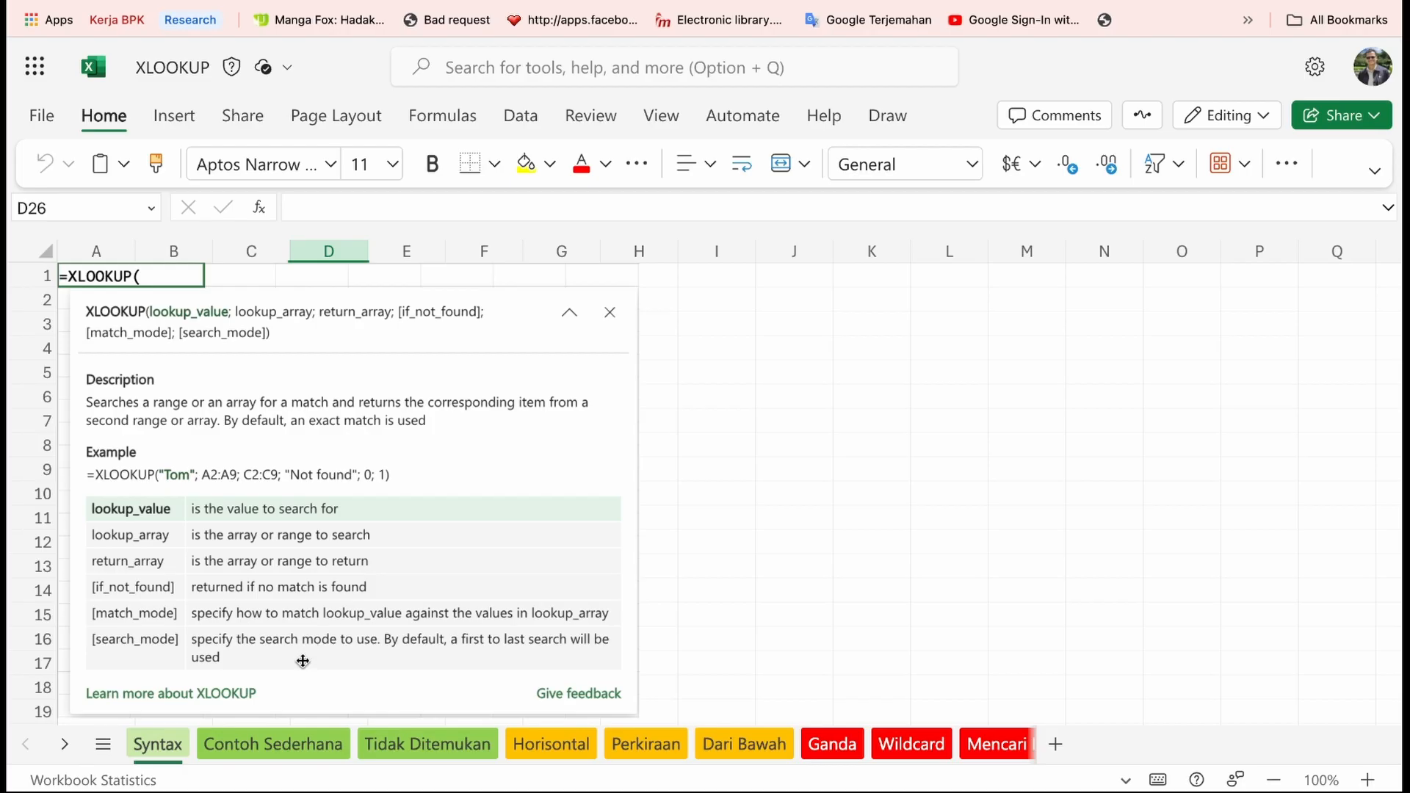
# - On the Contoh Sederhana sheet, start an XLOOKUP formula in D2 with "Apel" as the lookup value
pyautogui.click(249, 746)
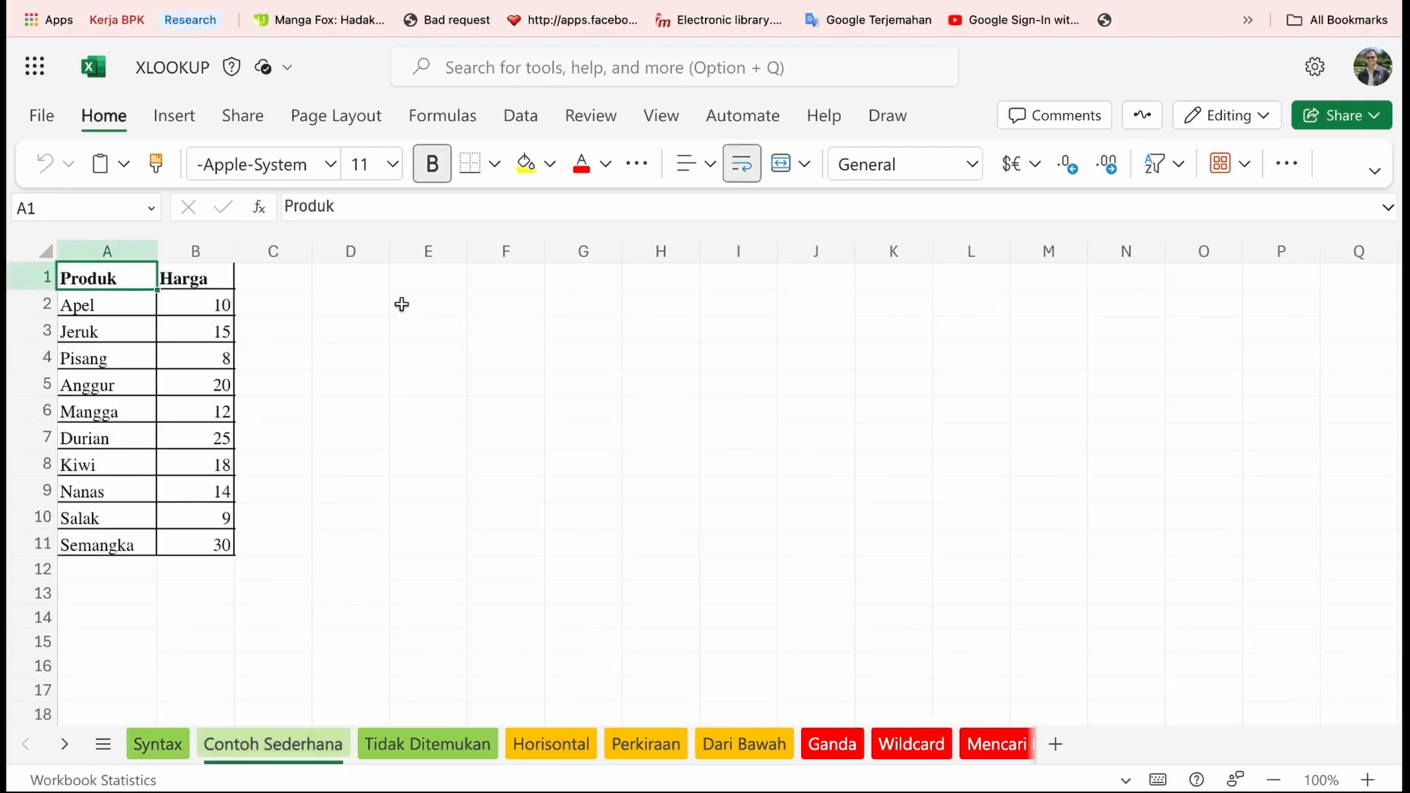
pyautogui.click(375, 306)
pyautogui.moveTo(122, 308); pyautogui.dragTo(202, 308)
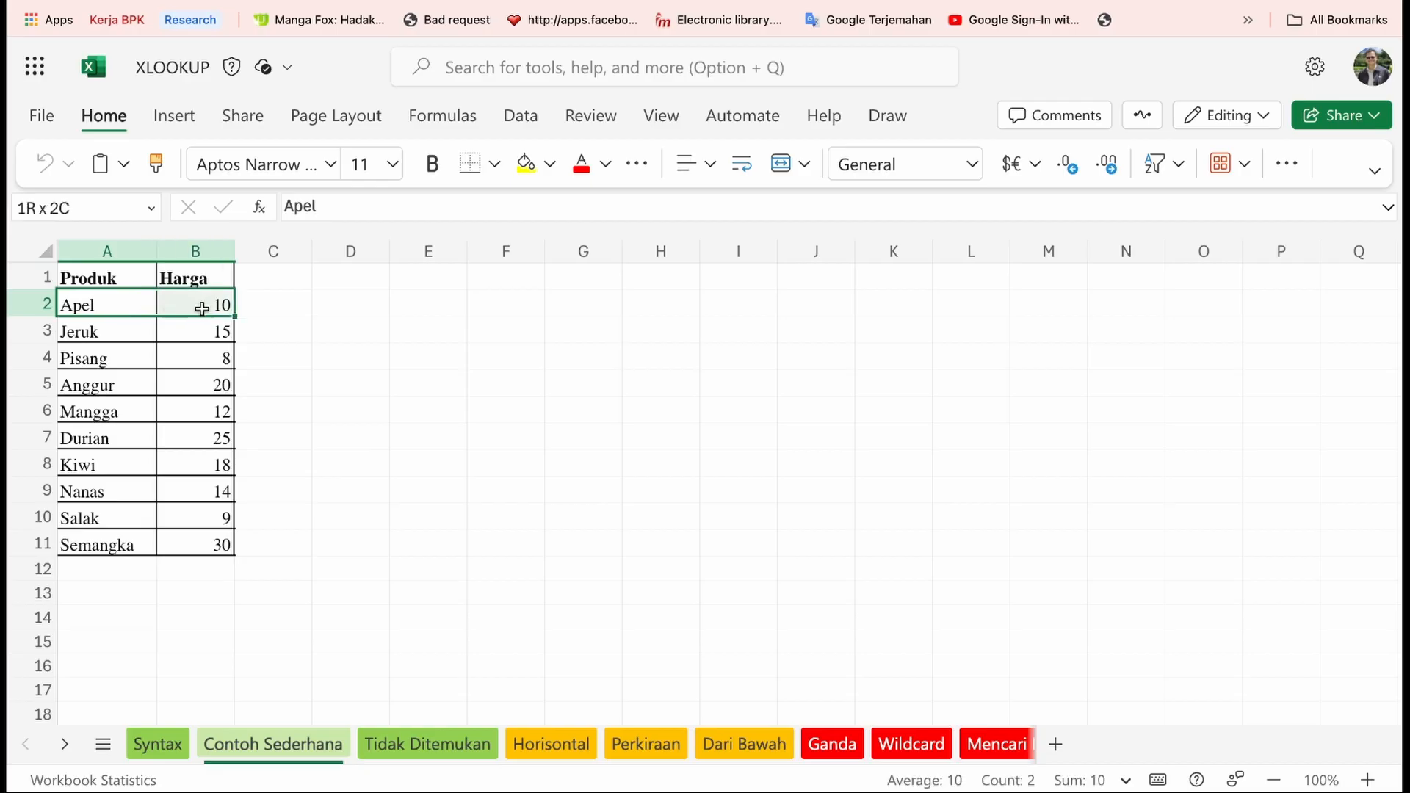
pyautogui.click(330, 303)
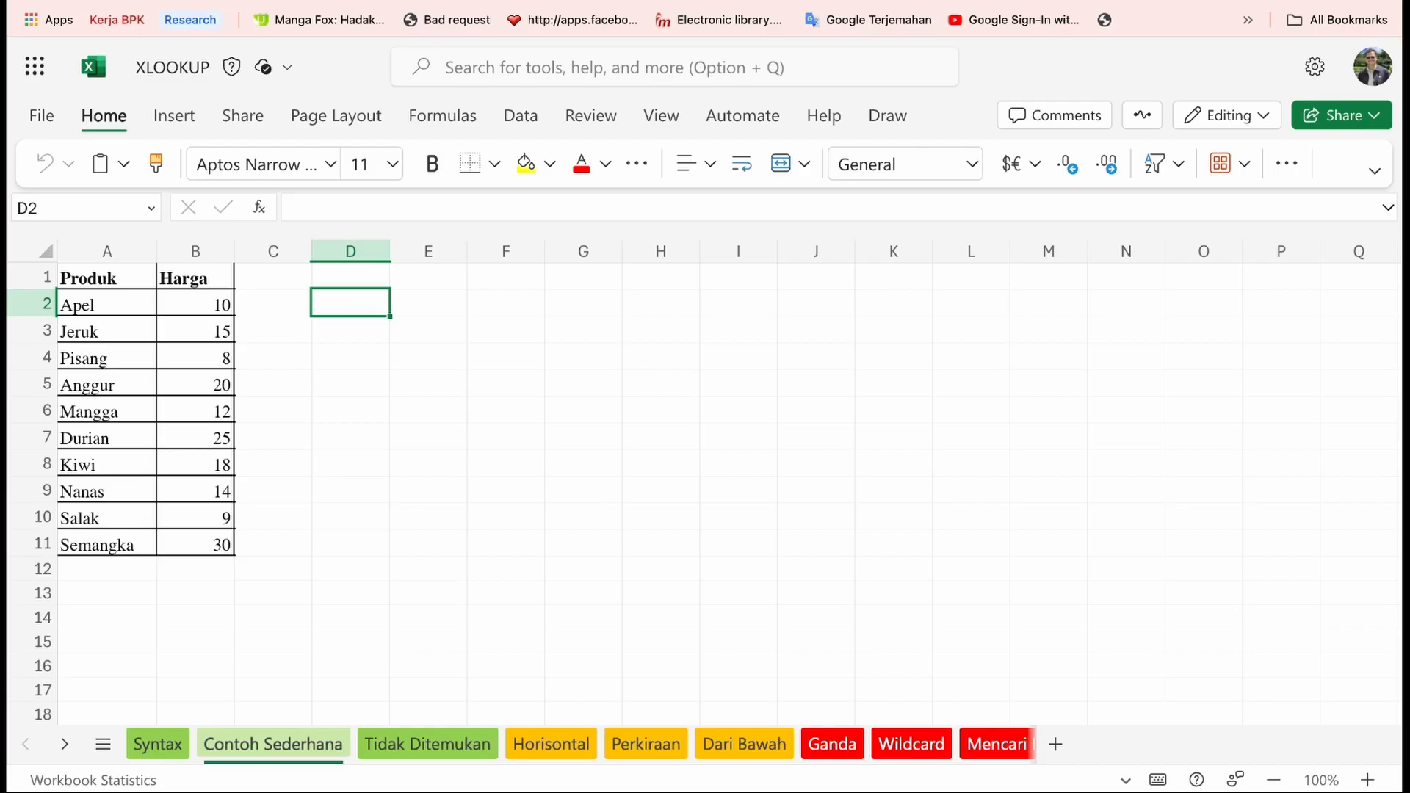
pyautogui.write('=xloo')
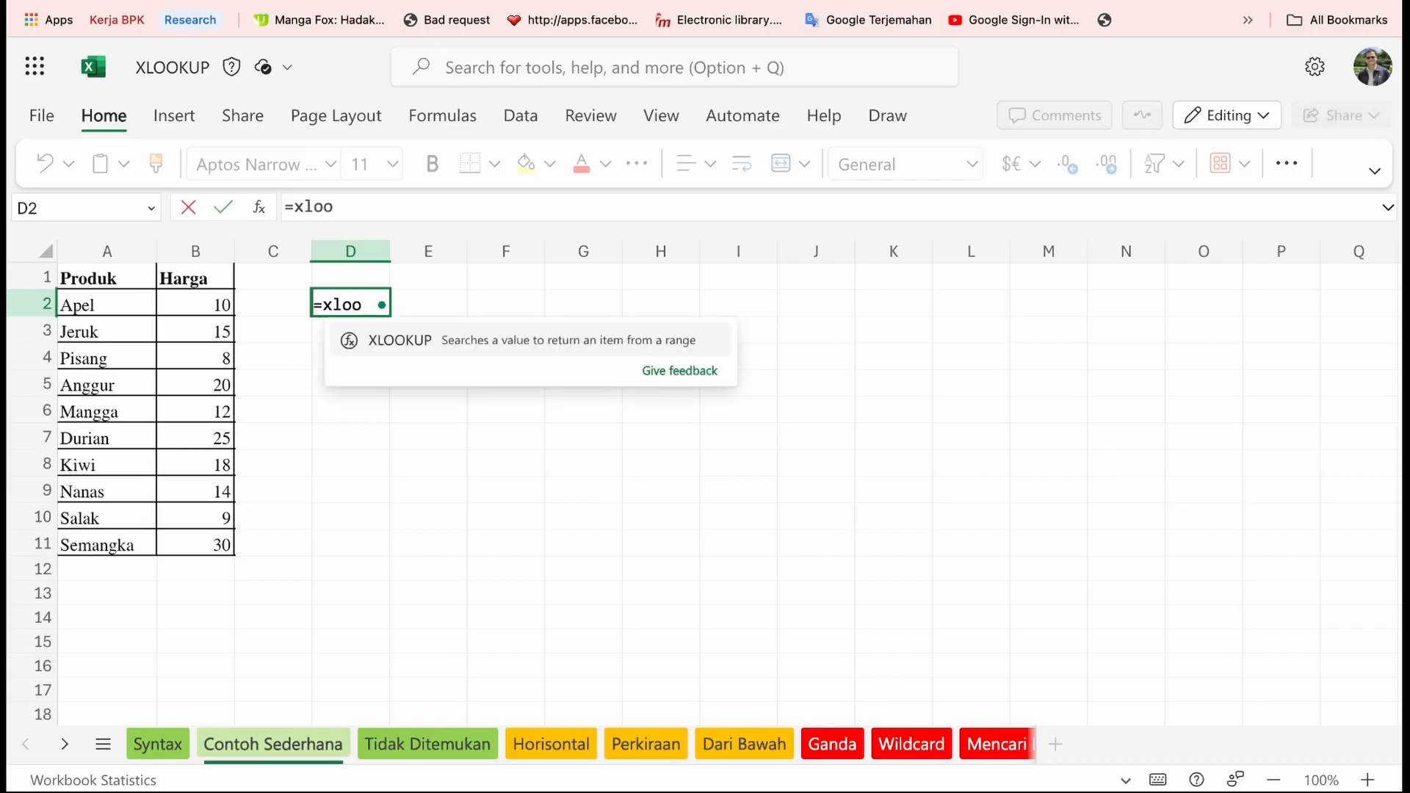
pyautogui.press('Tab')
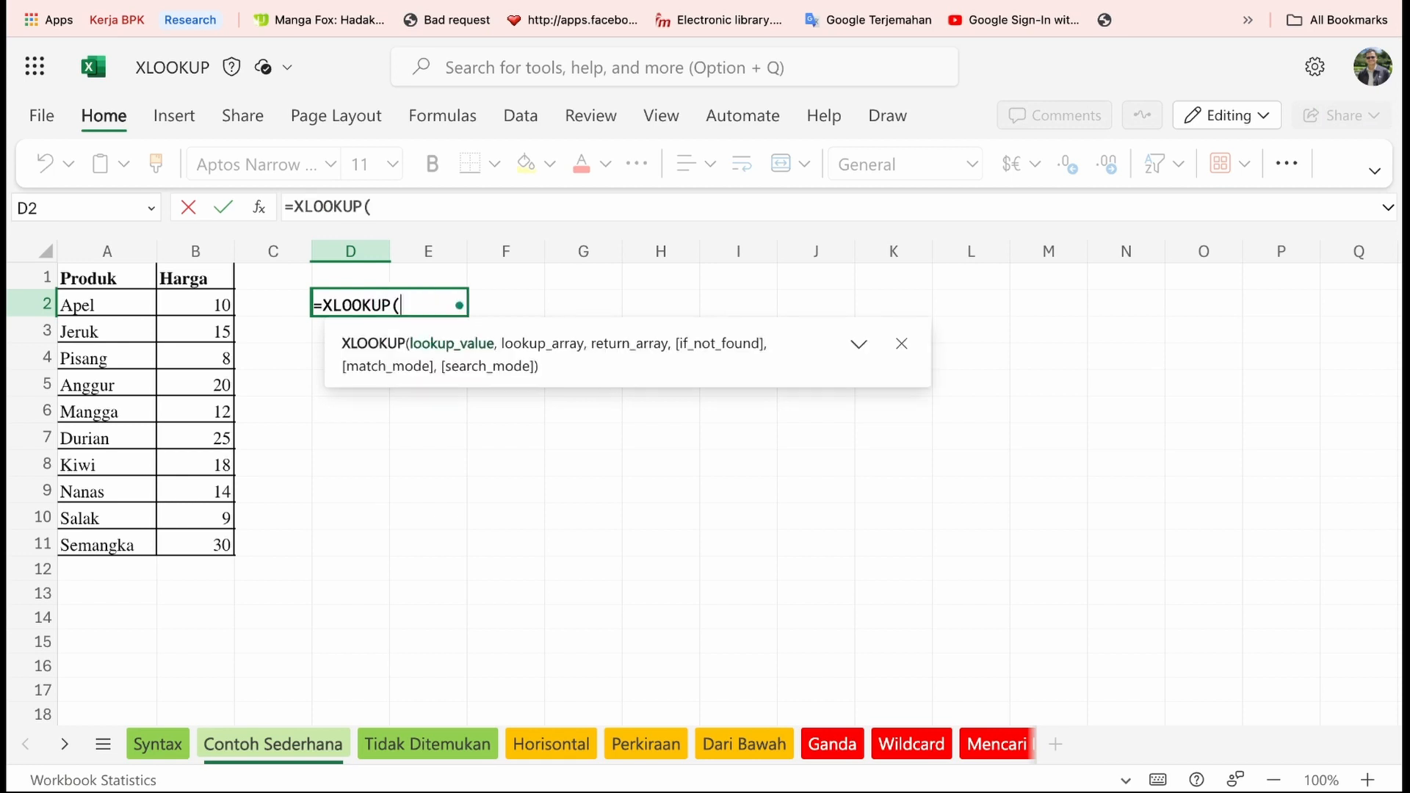
pyautogui.write('"Apel"')
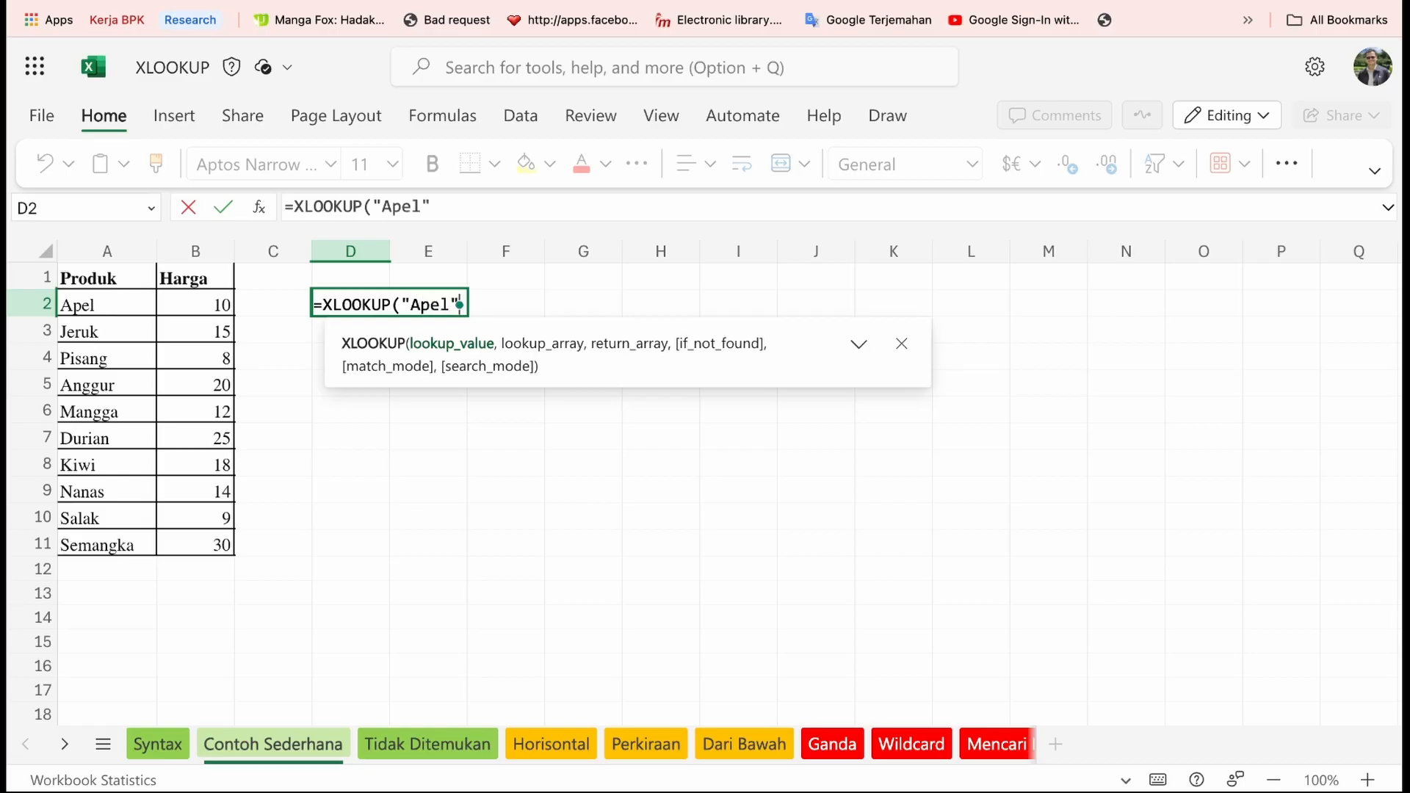
pyautogui.write(',')
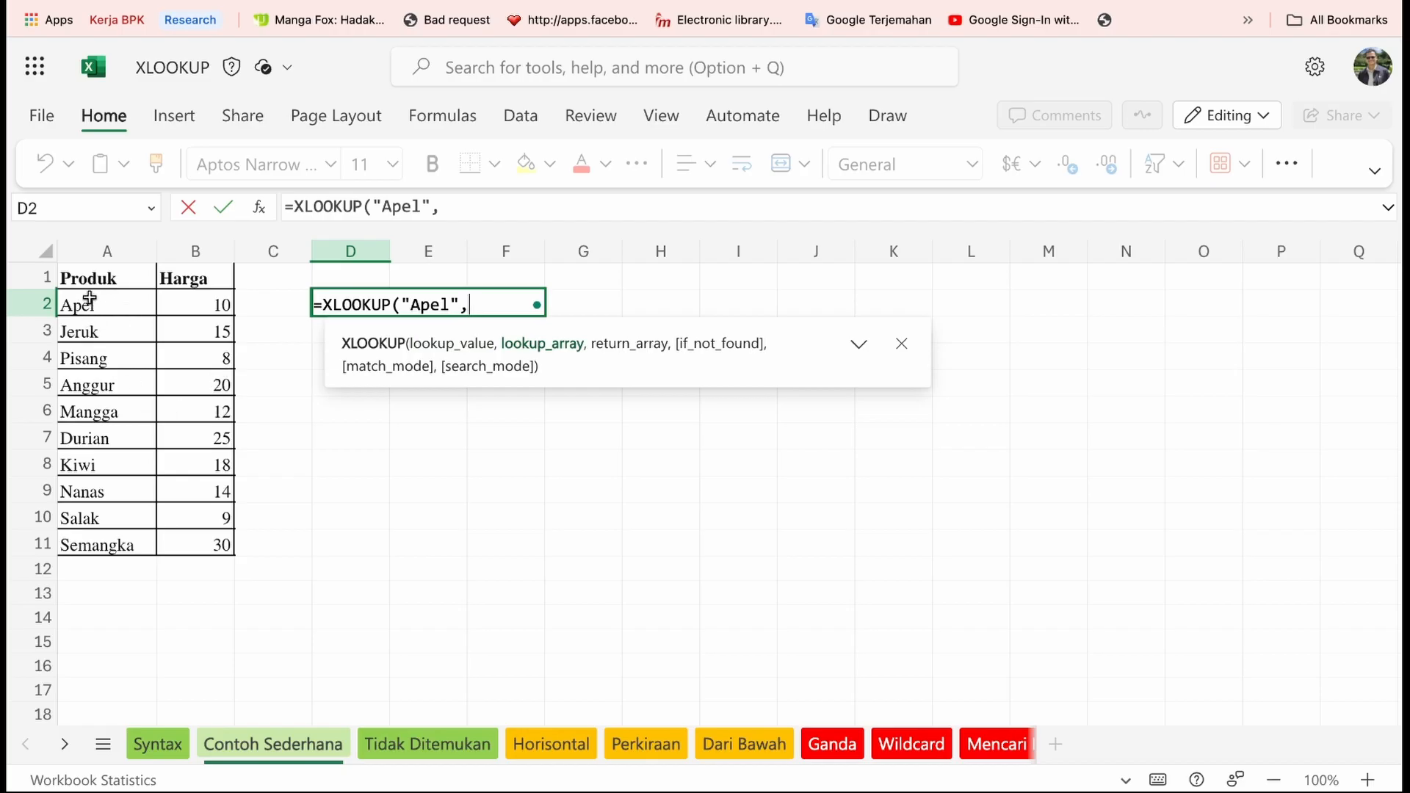
# - Complete the XLOOKUP formula in D2 with A1:A11 as the lookup array and B1:B11 as the return array
pyautogui.moveTo(89, 279); pyautogui.dragTo(94, 552)
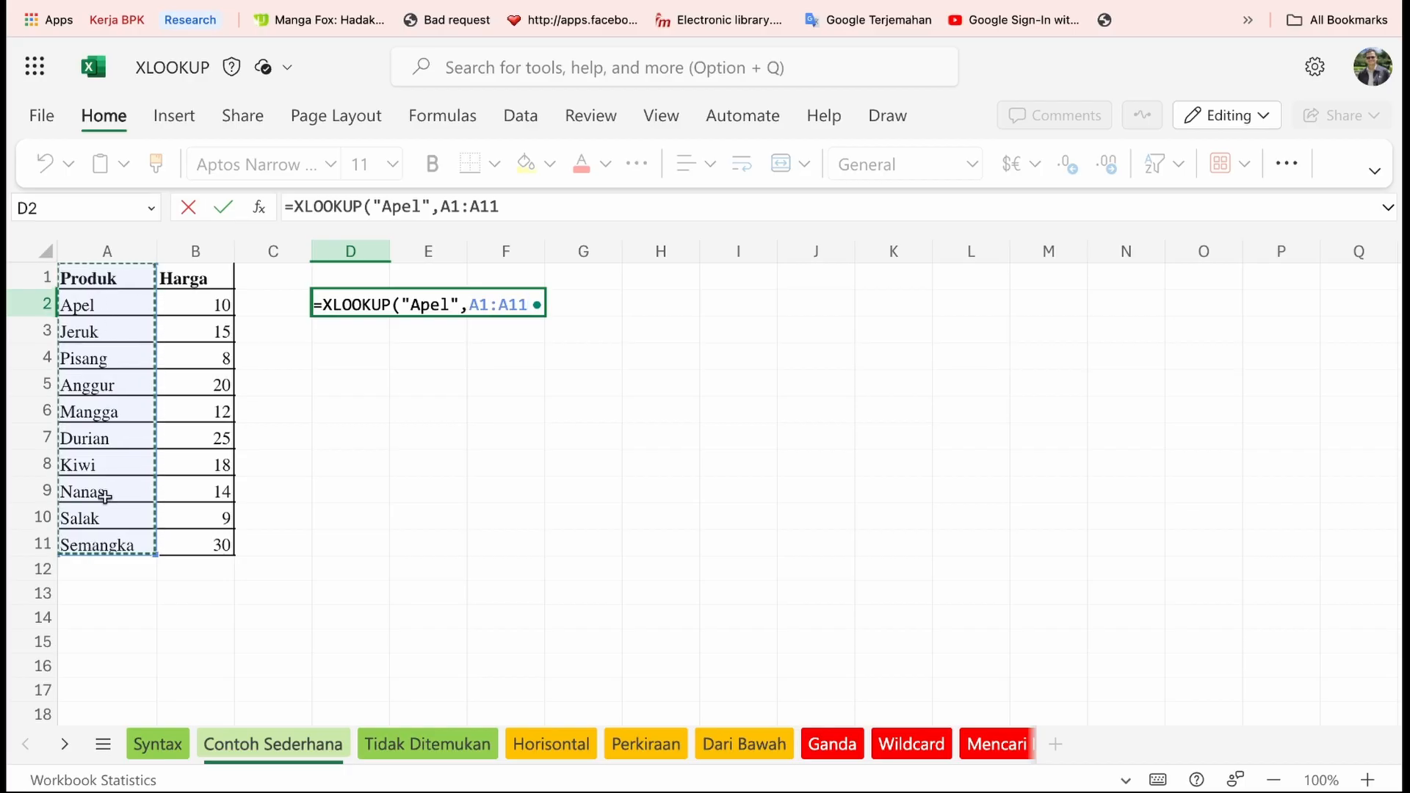
pyautogui.write(',')
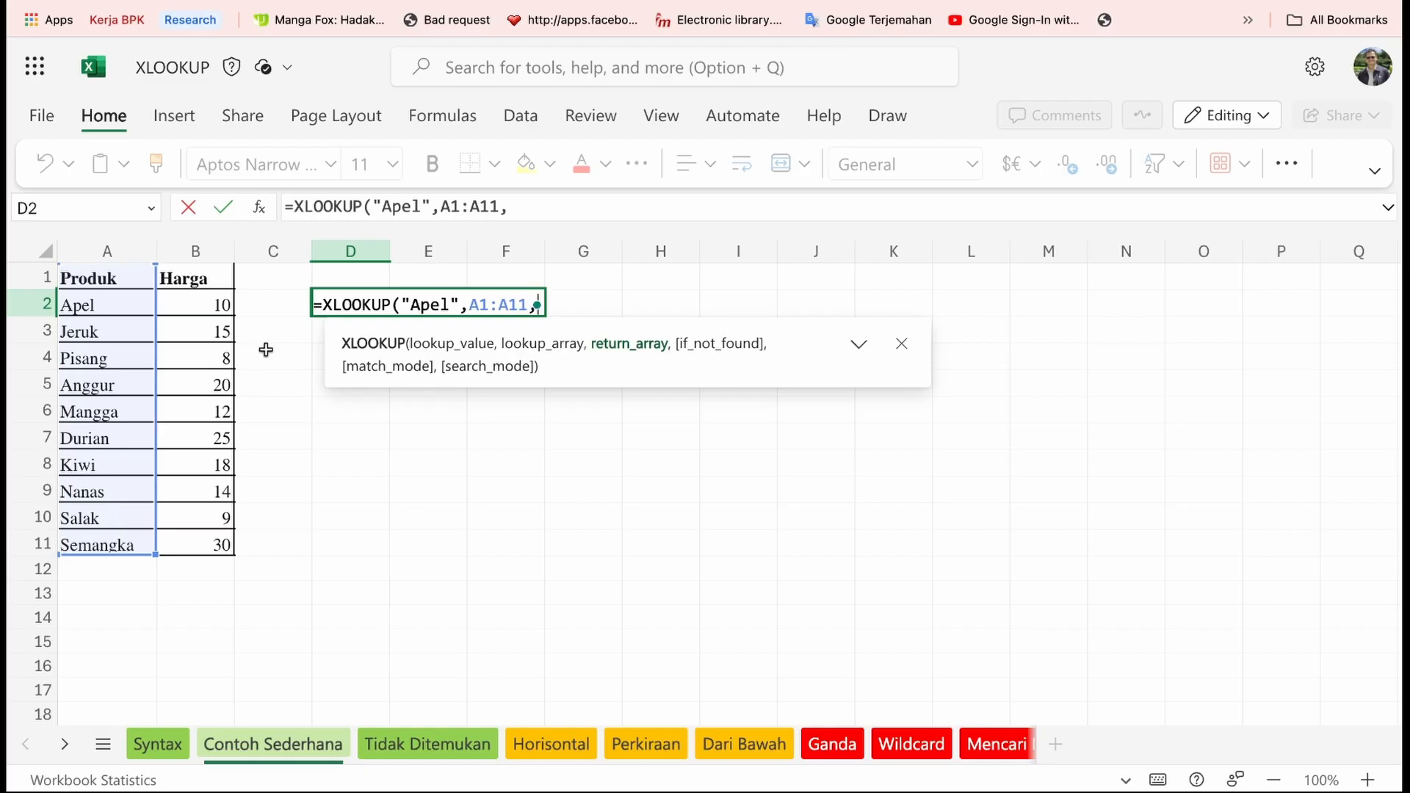
pyautogui.moveTo(218, 279); pyautogui.dragTo(205, 537)
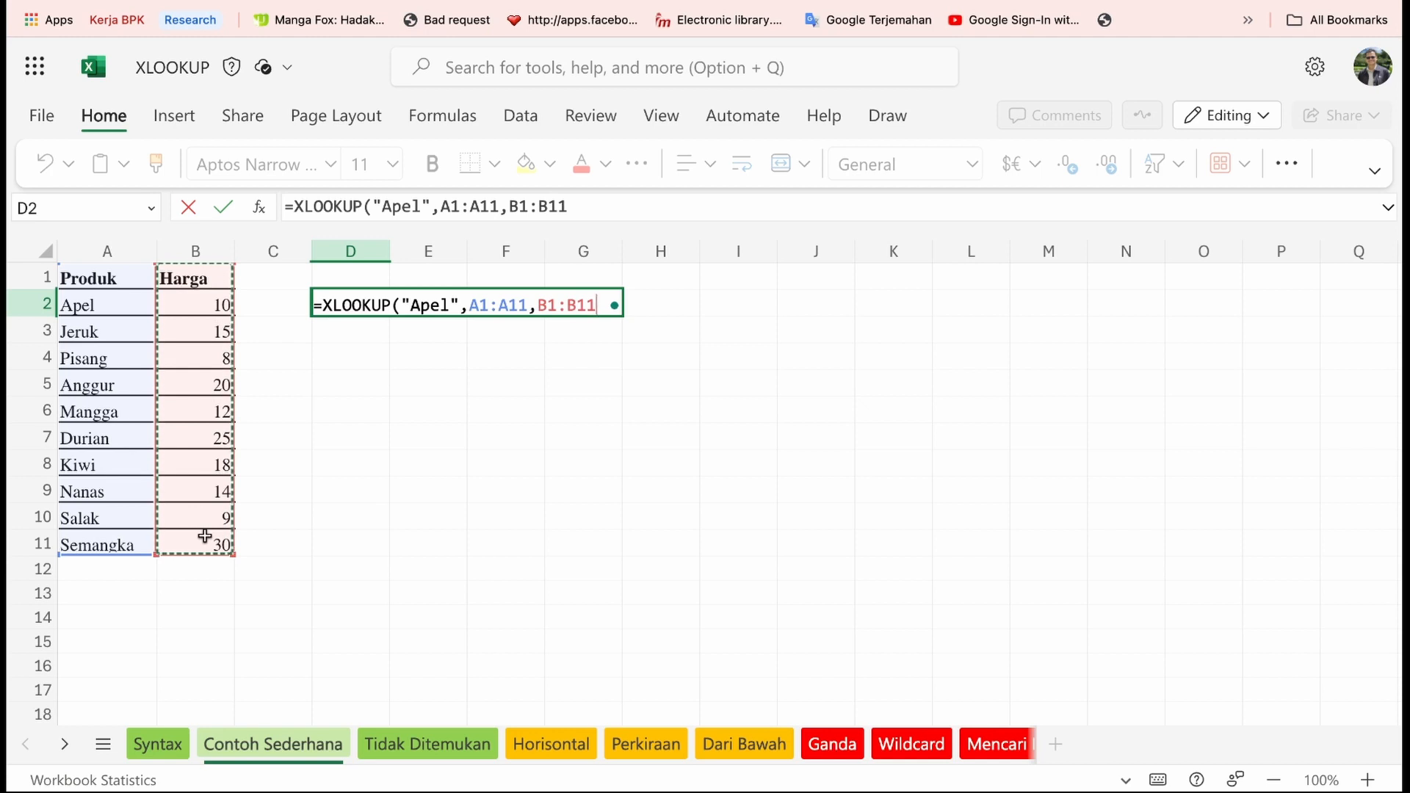
pyautogui.write(',')
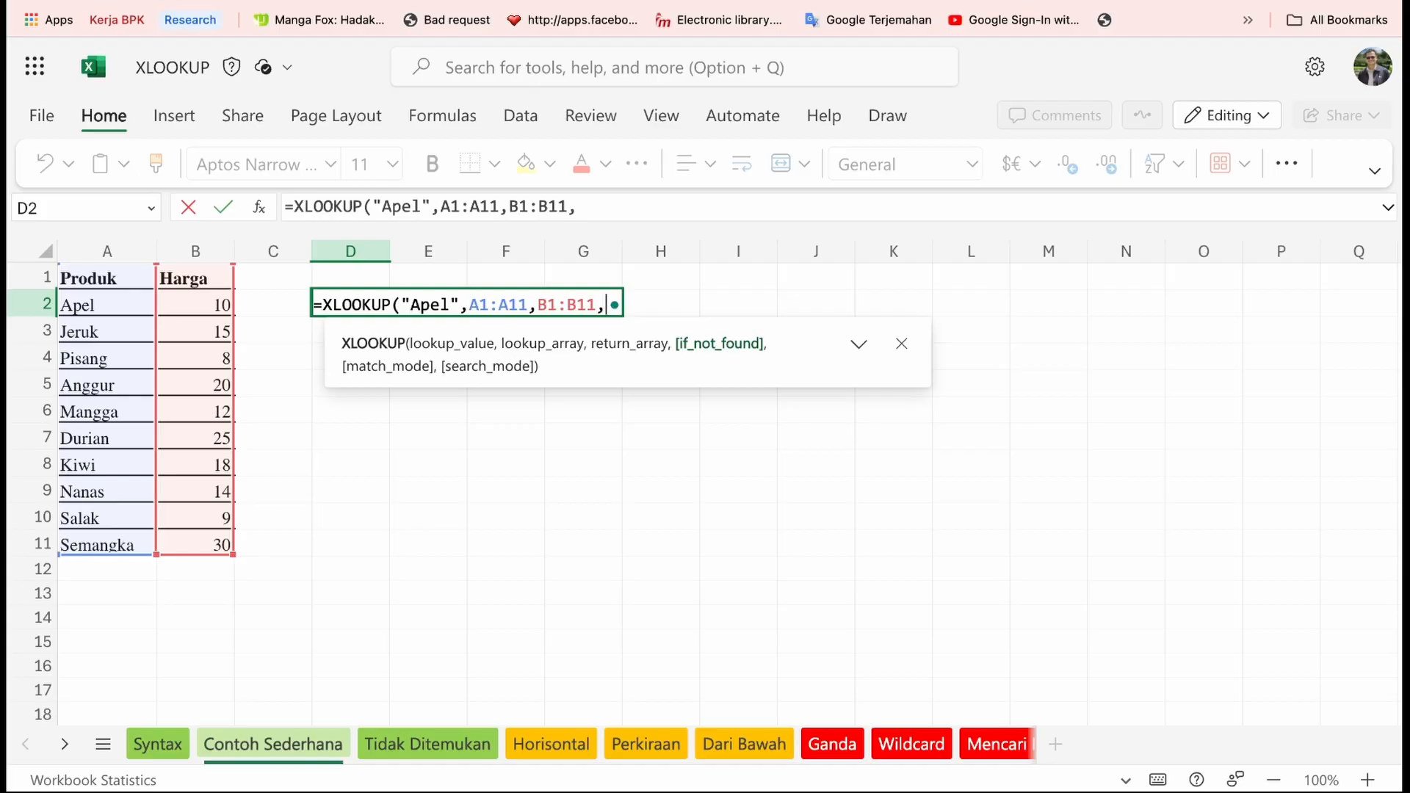
pyautogui.press('BackSpace')
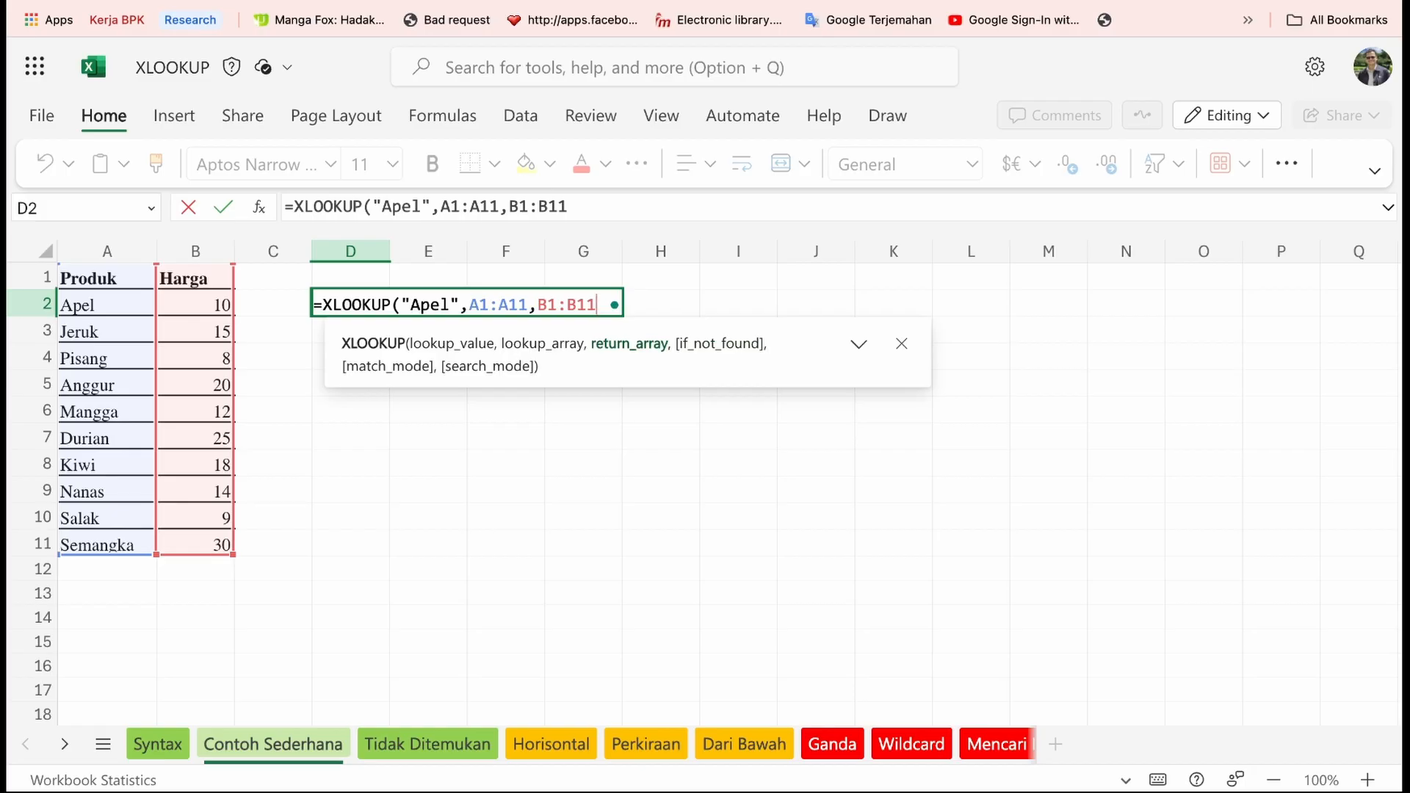
pyautogui.write(')')
pyautogui.press('Return')
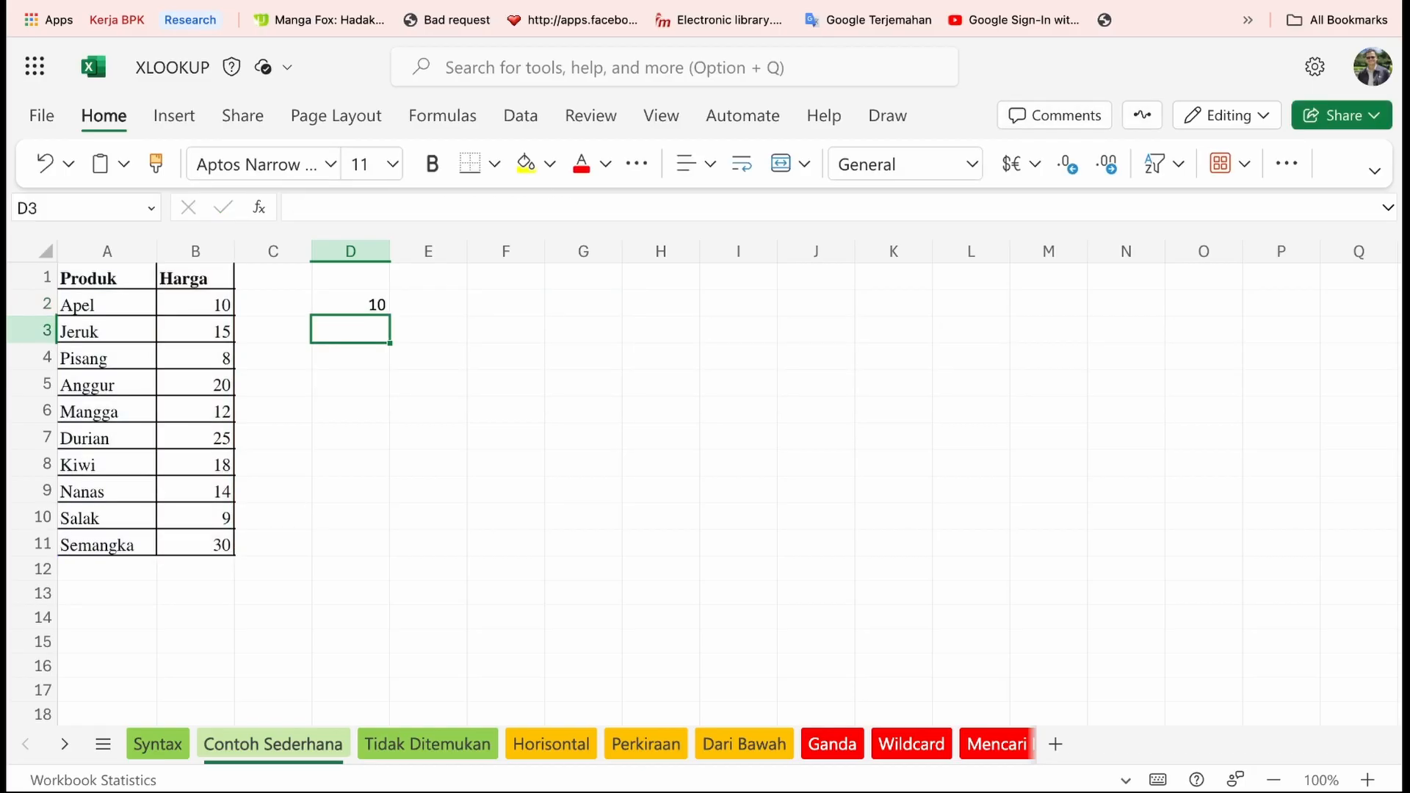
# - Change the lookup value in D2's formula to "Anggur" and compare the result with the Anggur row of the table
pyautogui.click(350, 304)
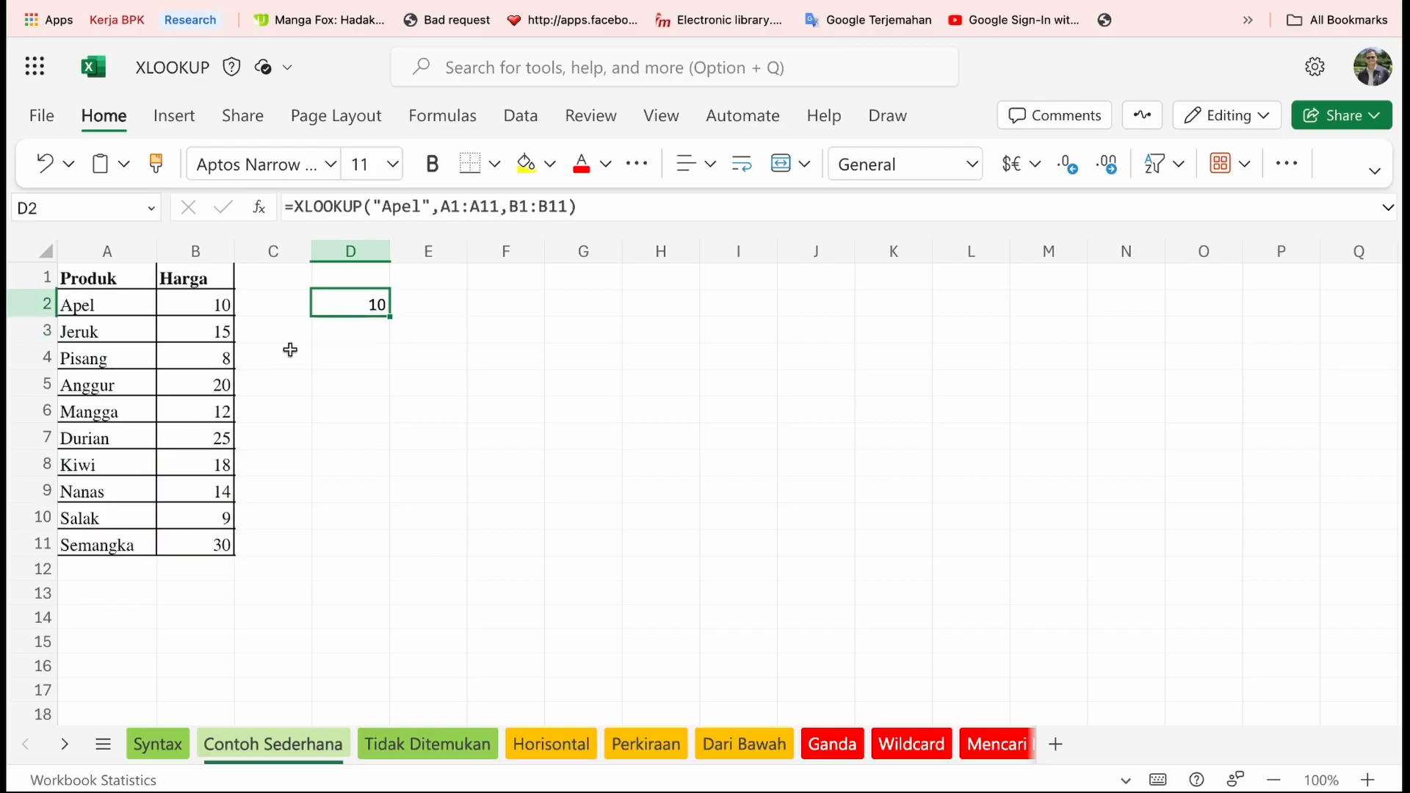
pyautogui.doubleClick(406, 213)
pyautogui.write('Anggur')
pyautogui.press('Return')
pyautogui.press('Up')
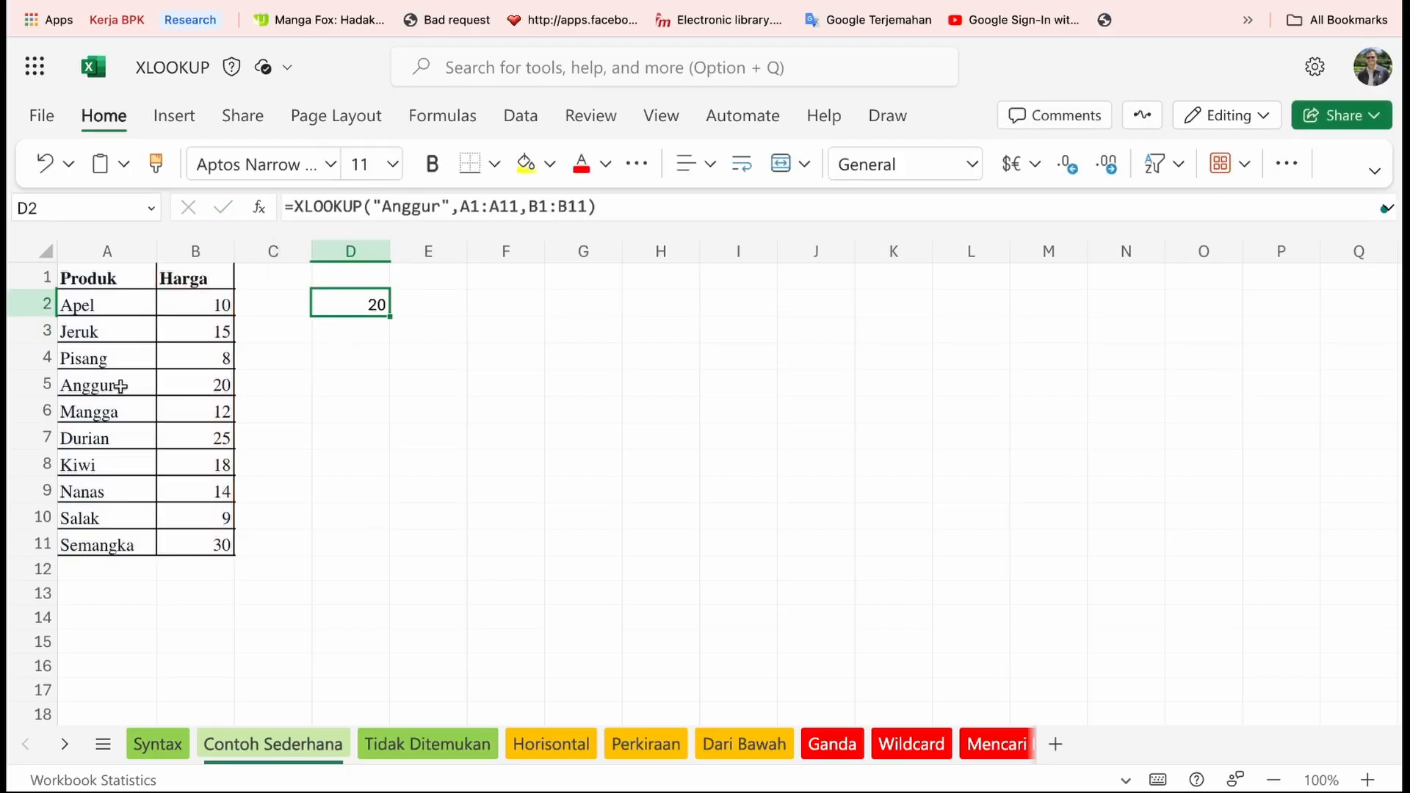
pyautogui.moveTo(130, 390); pyautogui.dragTo(205, 385)
pyautogui.click(350, 302)
# - On the Tidak Ditemukan sheet, start an XLOOKUP formula in D2 with "Jeruk" as the lookup value
pyautogui.click(407, 746)
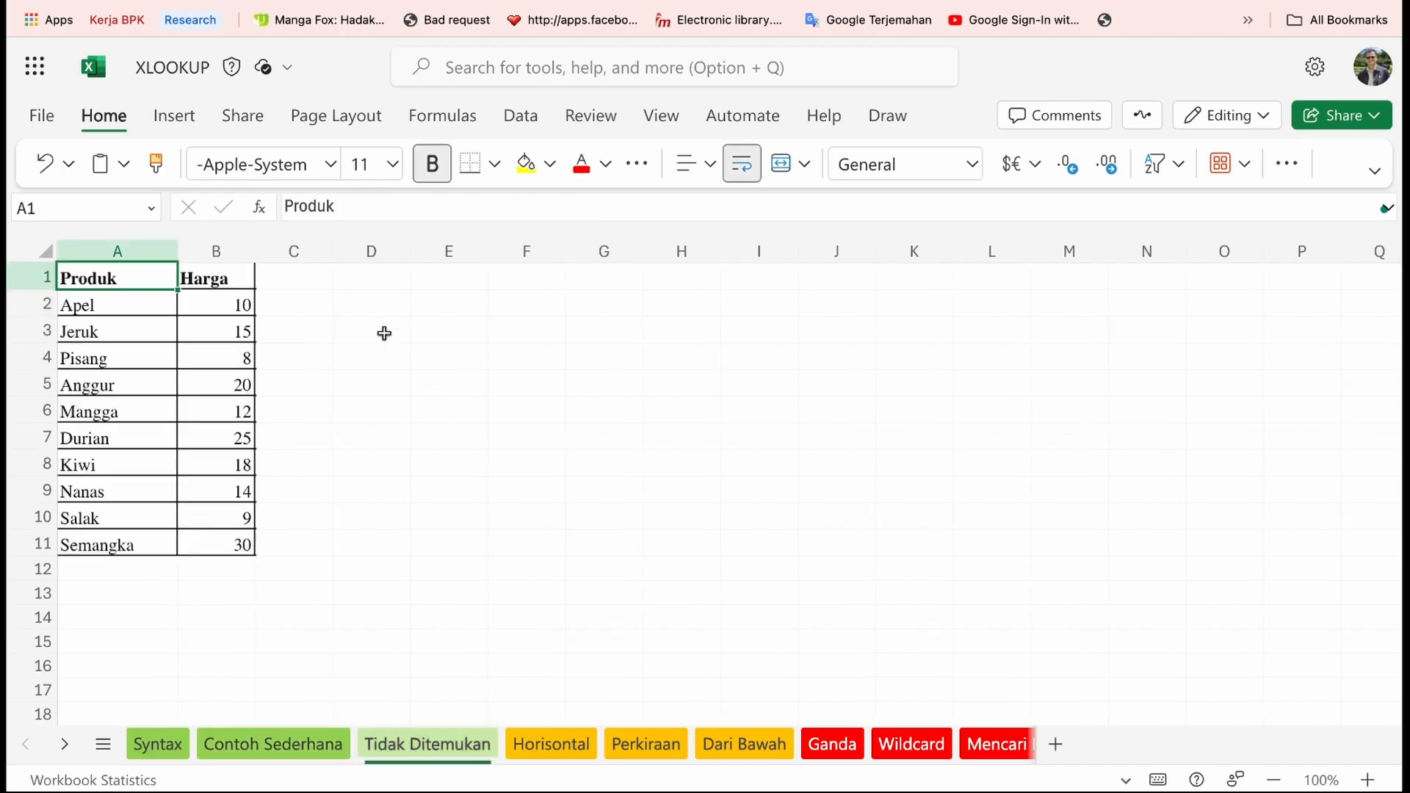
pyautogui.click(373, 306)
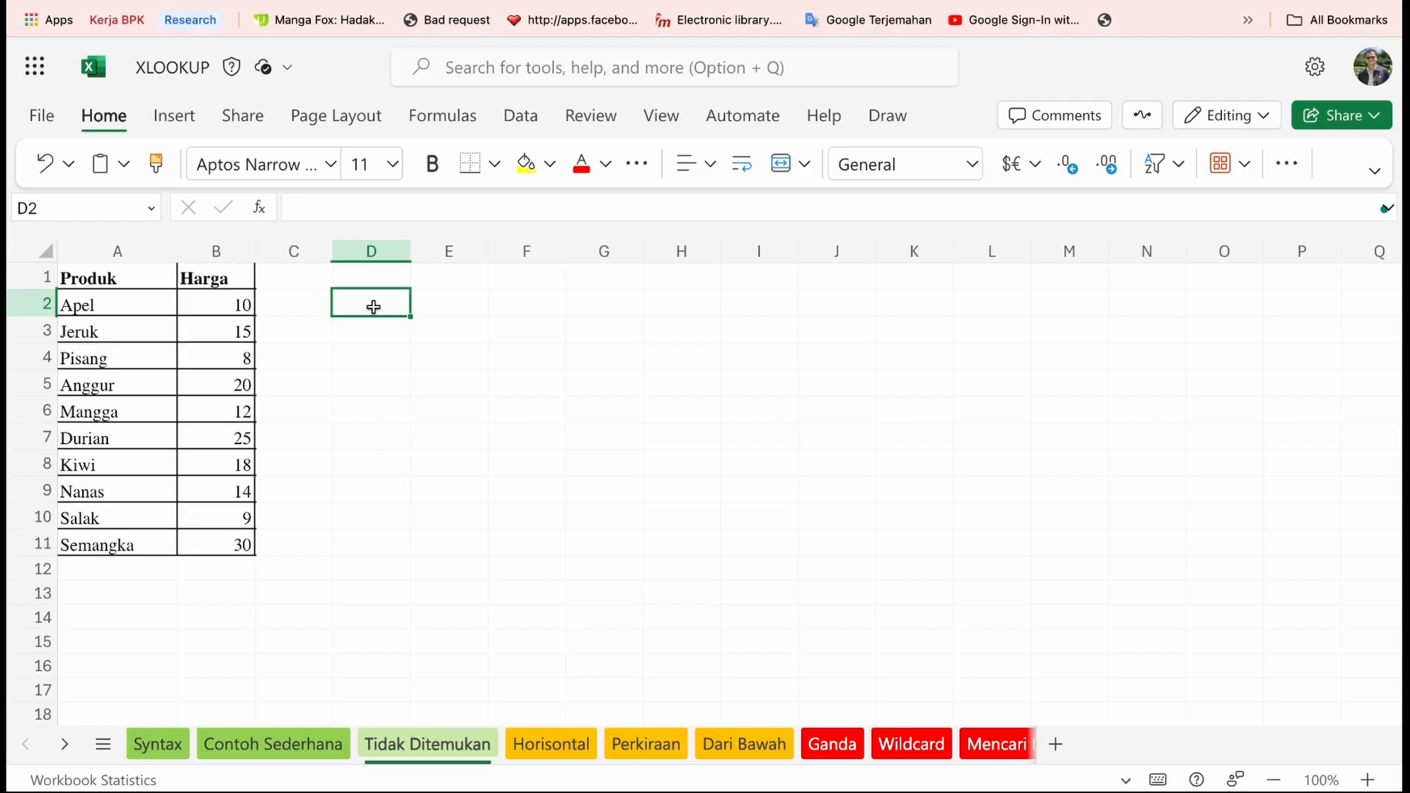
pyautogui.write('=xlo')
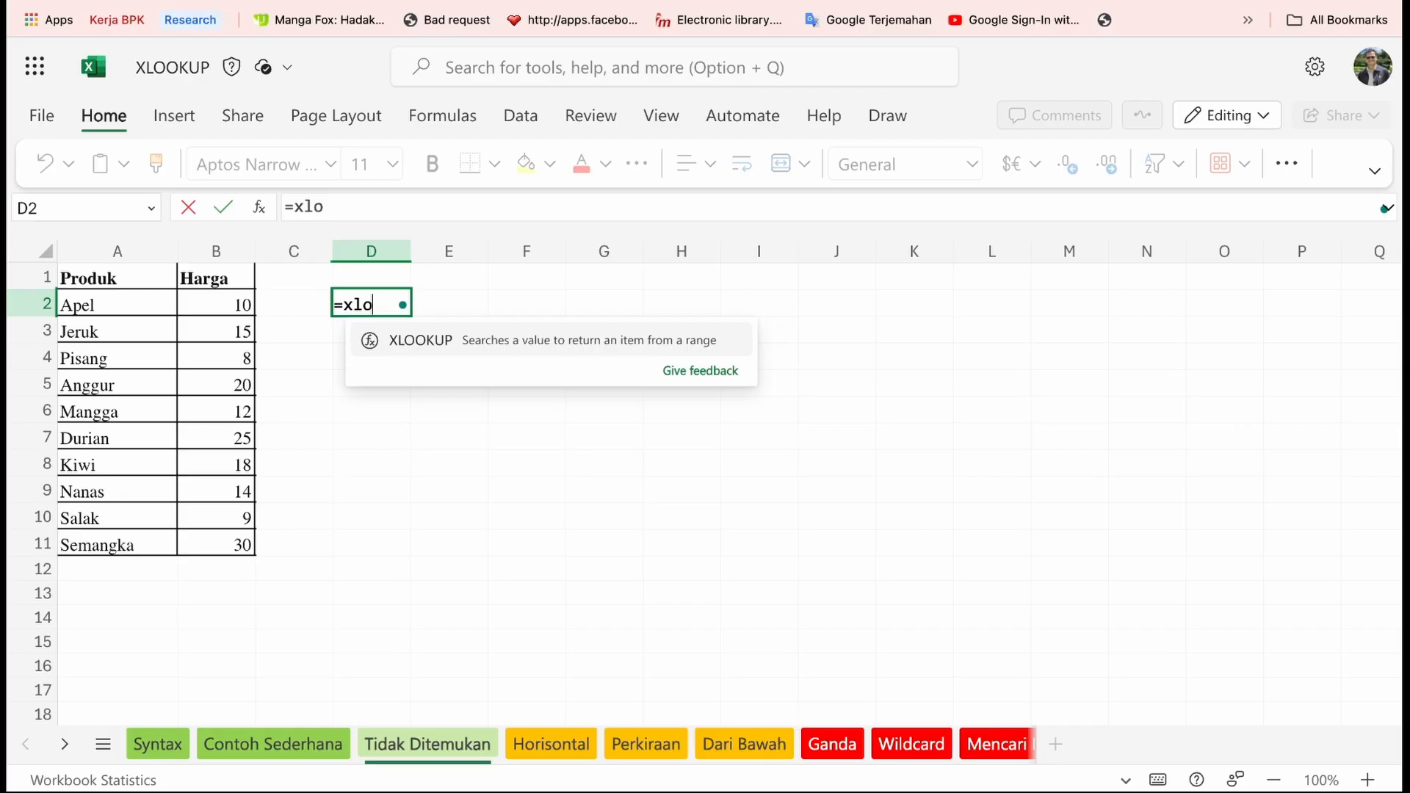
pyautogui.press('Tab')
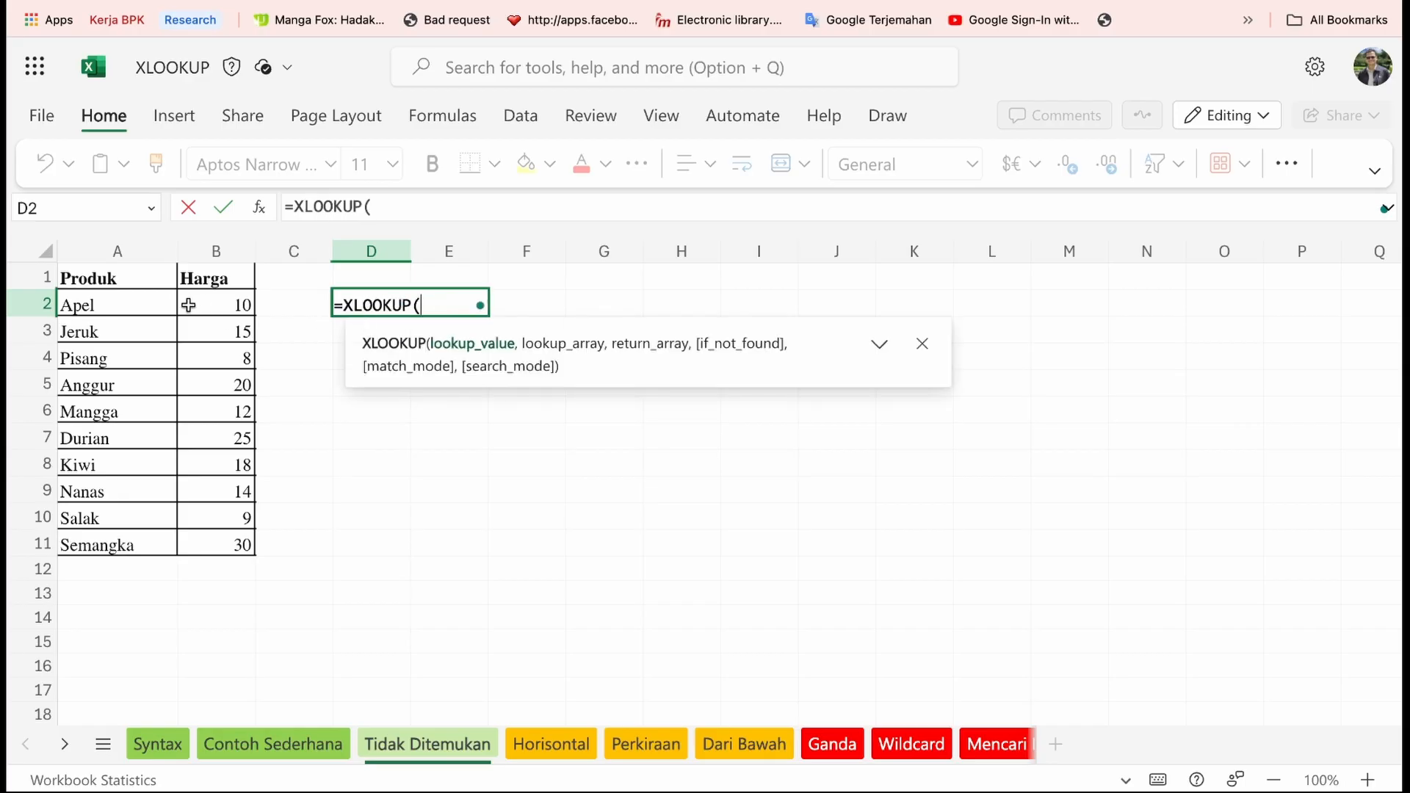
pyautogui.write('"Jeruk')
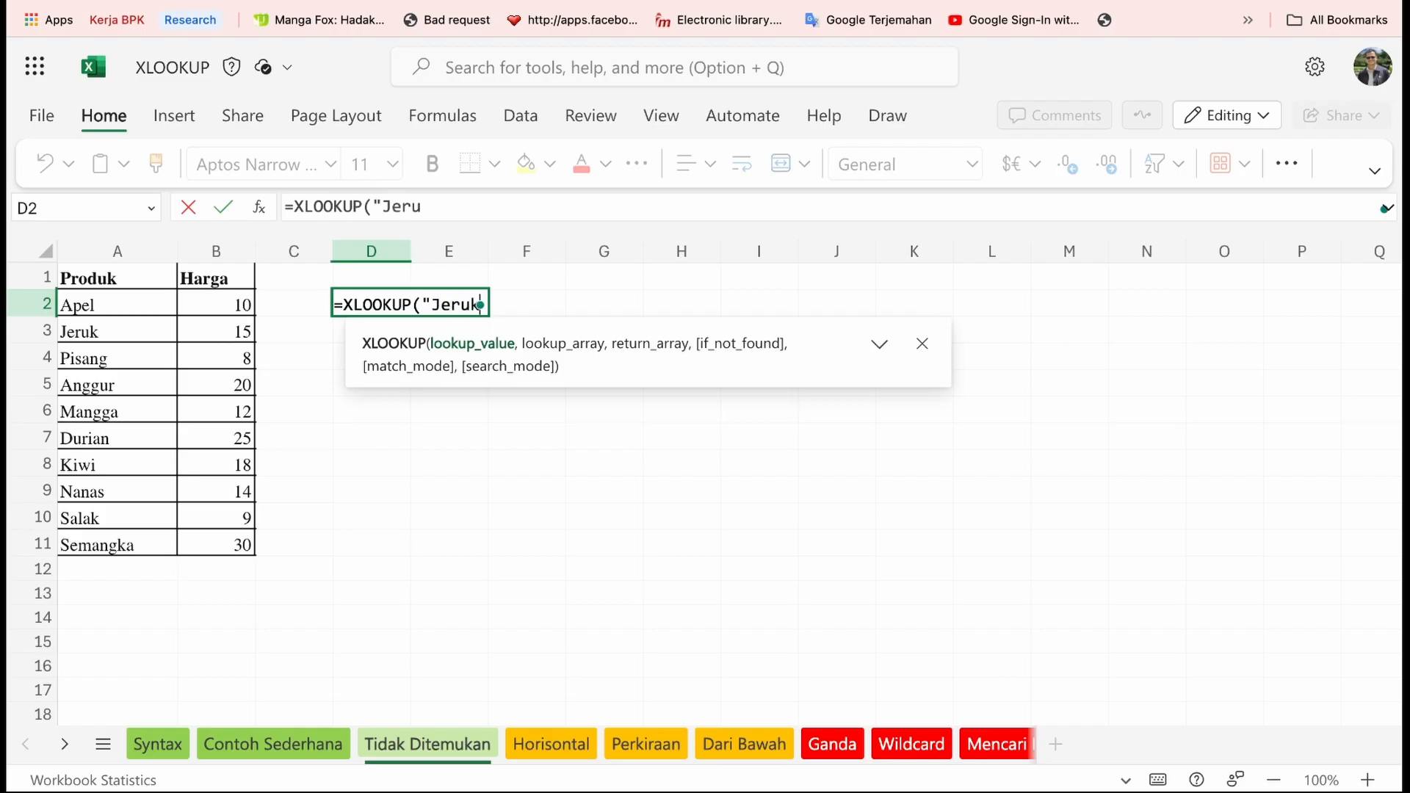
pyautogui.write('",')
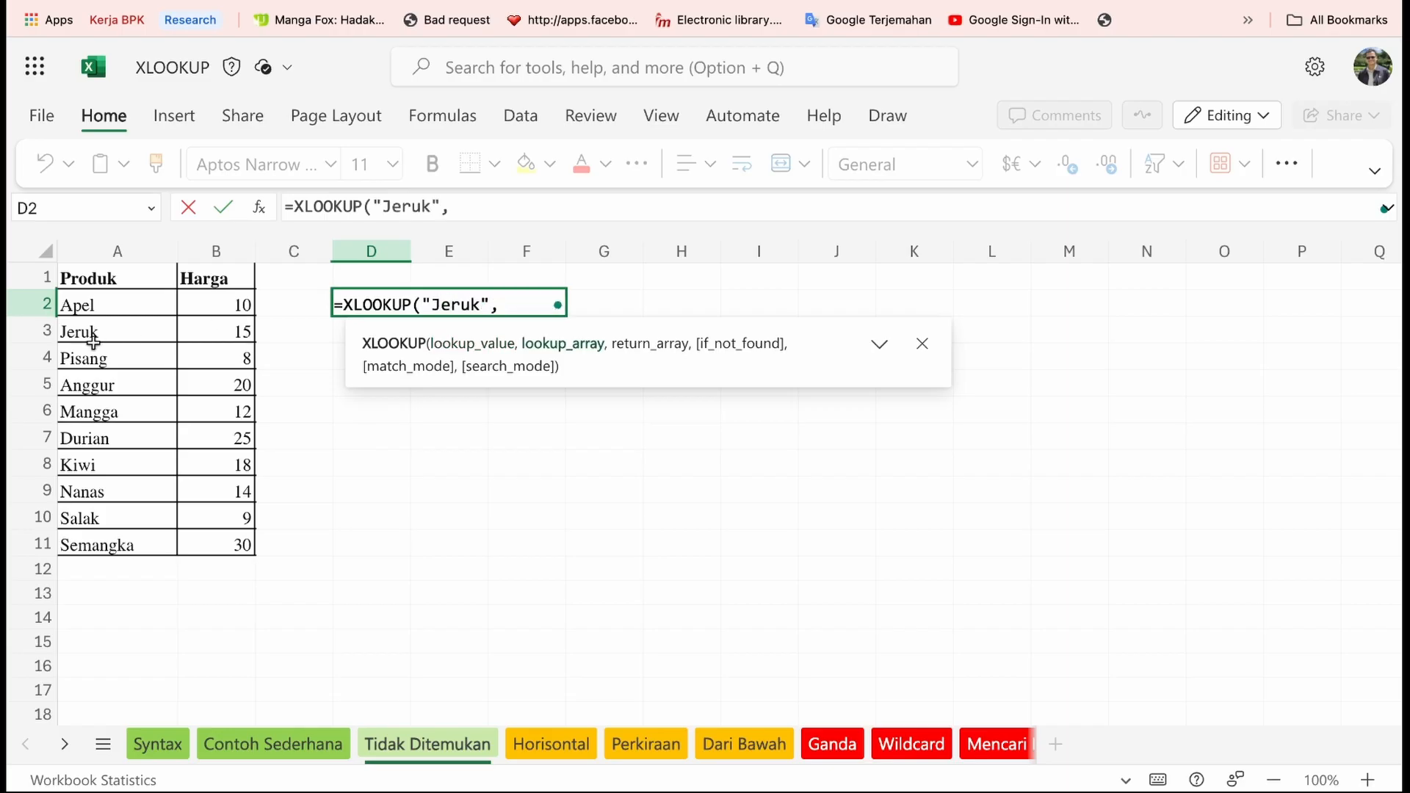
# - Complete the D2 formula with lookup array A1:A11, return array B1:B11 and the if-not-found text "Tidak Ditemukan"
pyautogui.moveTo(69, 279); pyautogui.dragTo(94, 543)
pyautogui.write(',')
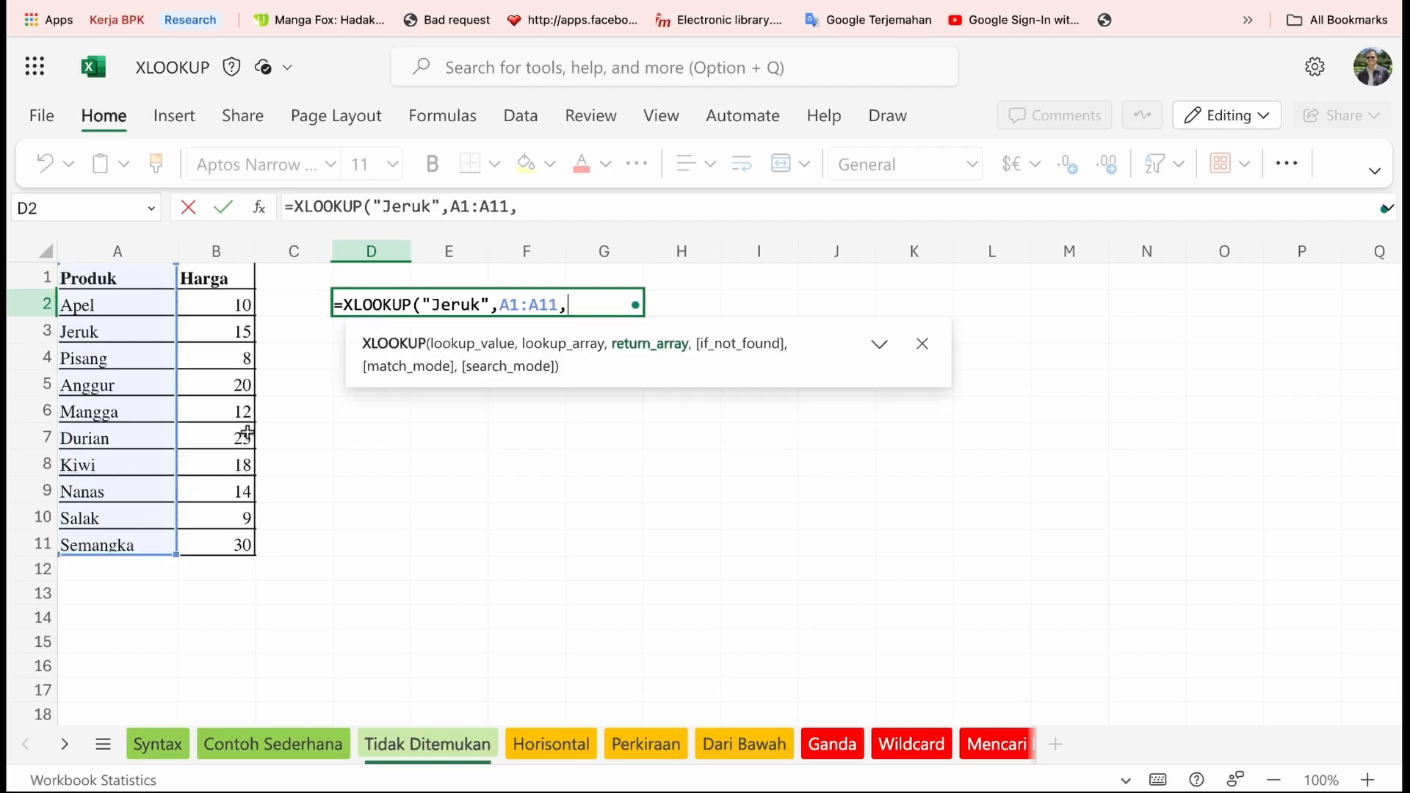
pyautogui.moveTo(224, 280); pyautogui.dragTo(232, 531)
pyautogui.write(',')
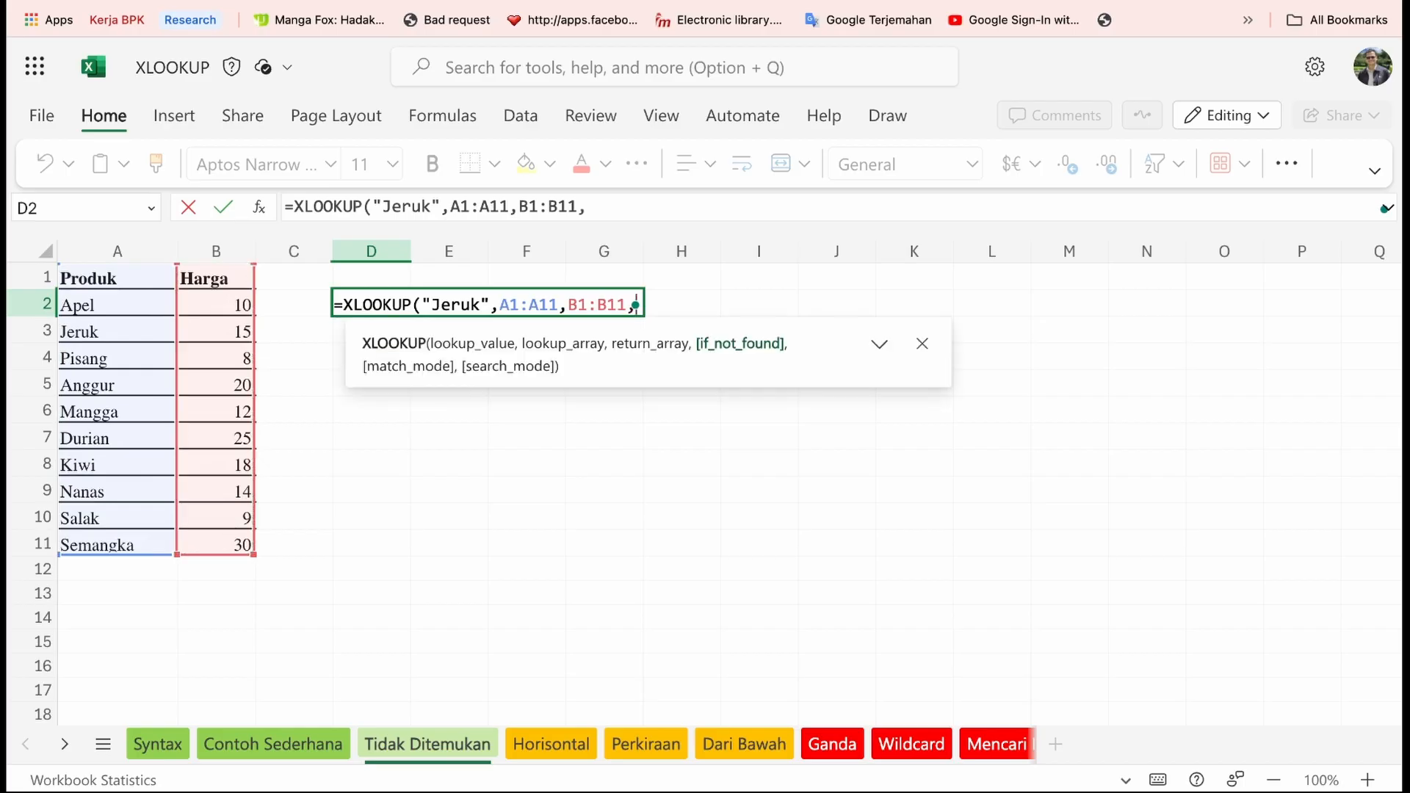
pyautogui.write('"')
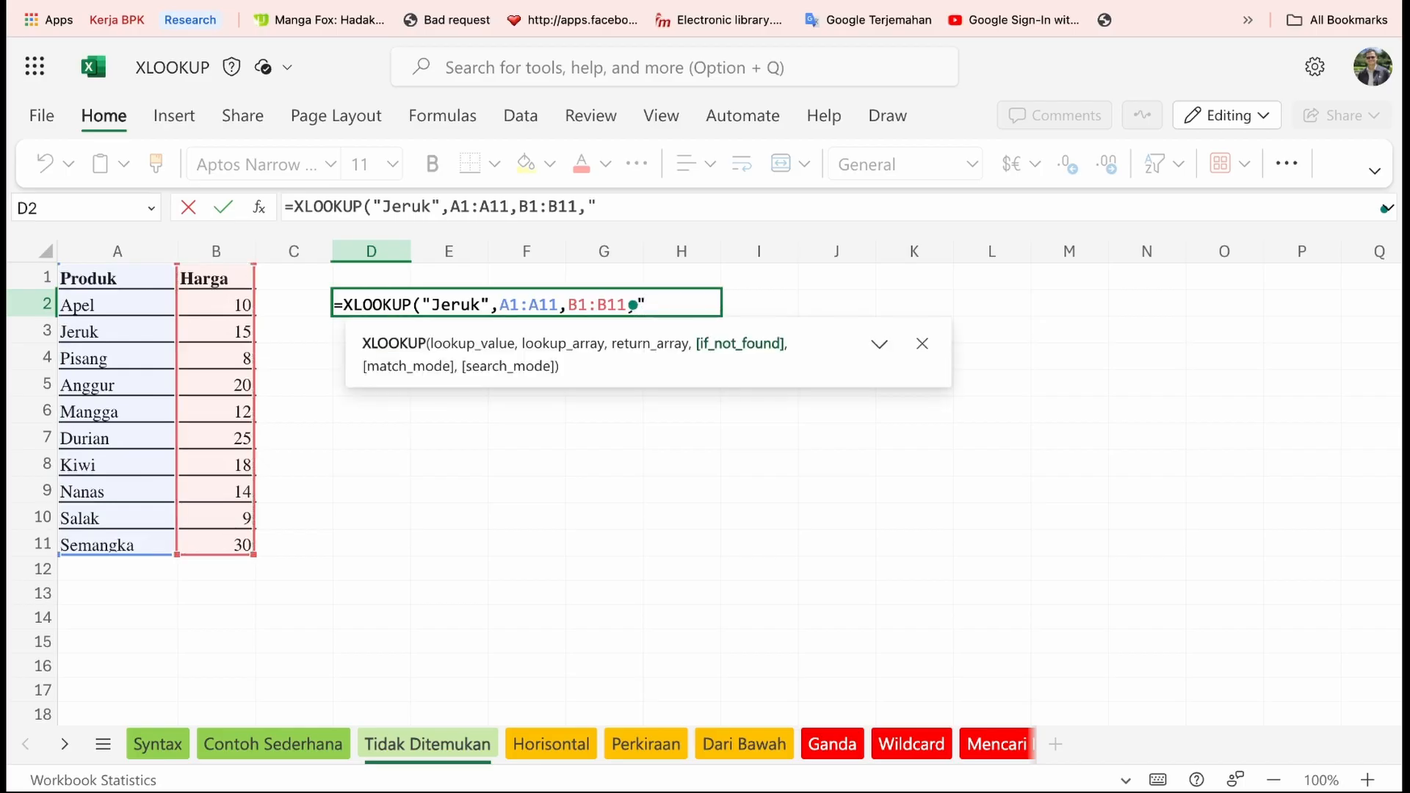
pyautogui.write('Tidak Ditemukan"')
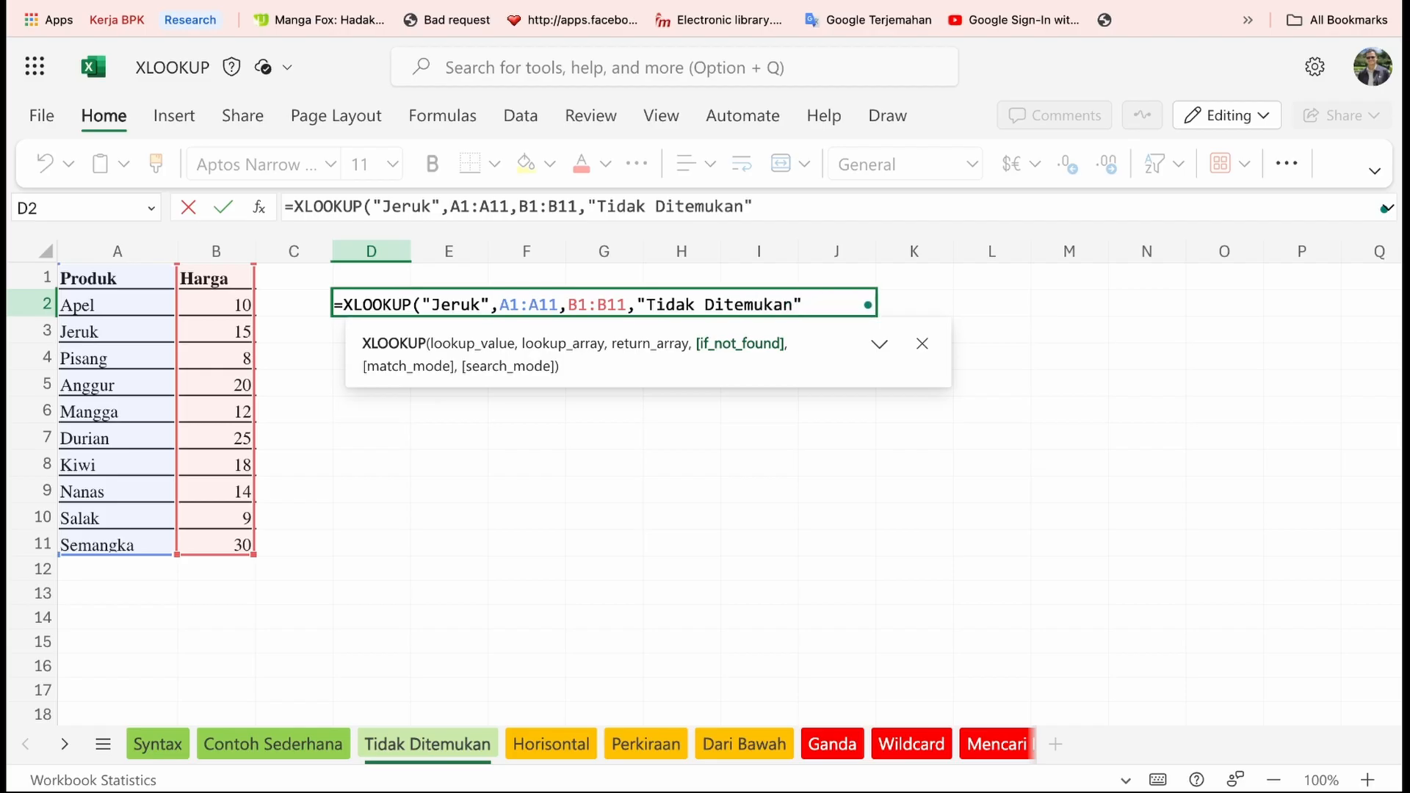
pyautogui.write(')')
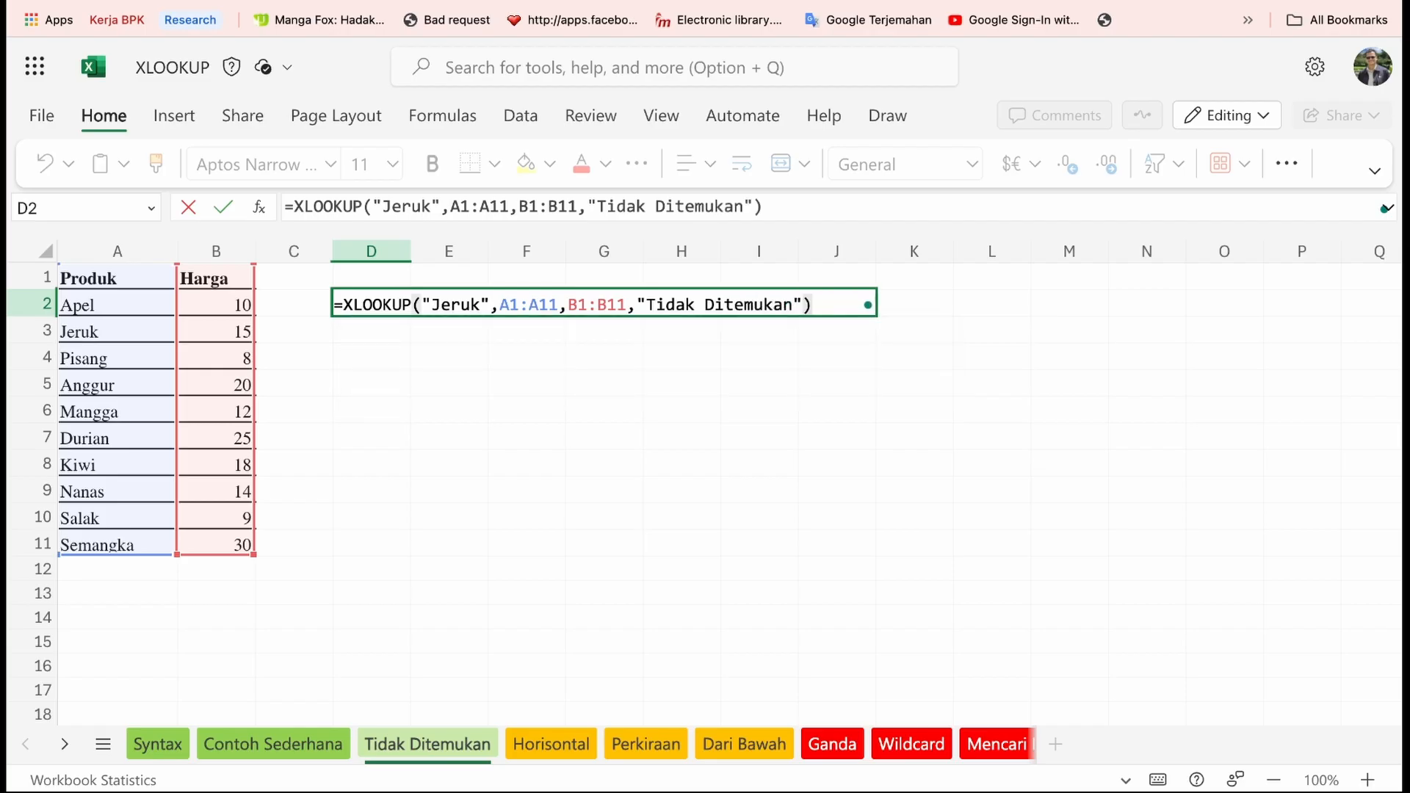
pyautogui.press('Return')
pyautogui.press('Up')
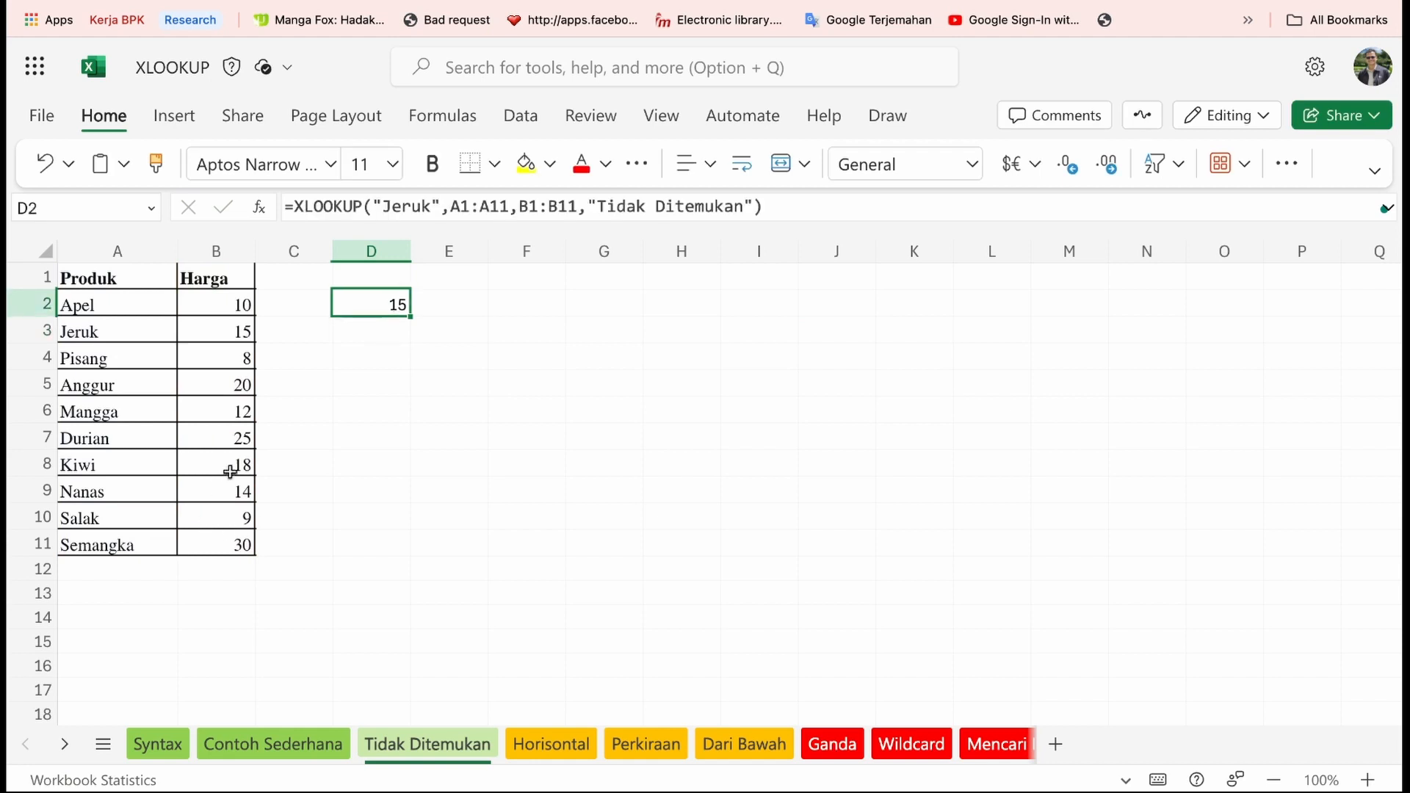
# - Misspell the lookup value in D2's formula as "Jerk" to test the if-not-found text
pyautogui.click(423, 206)
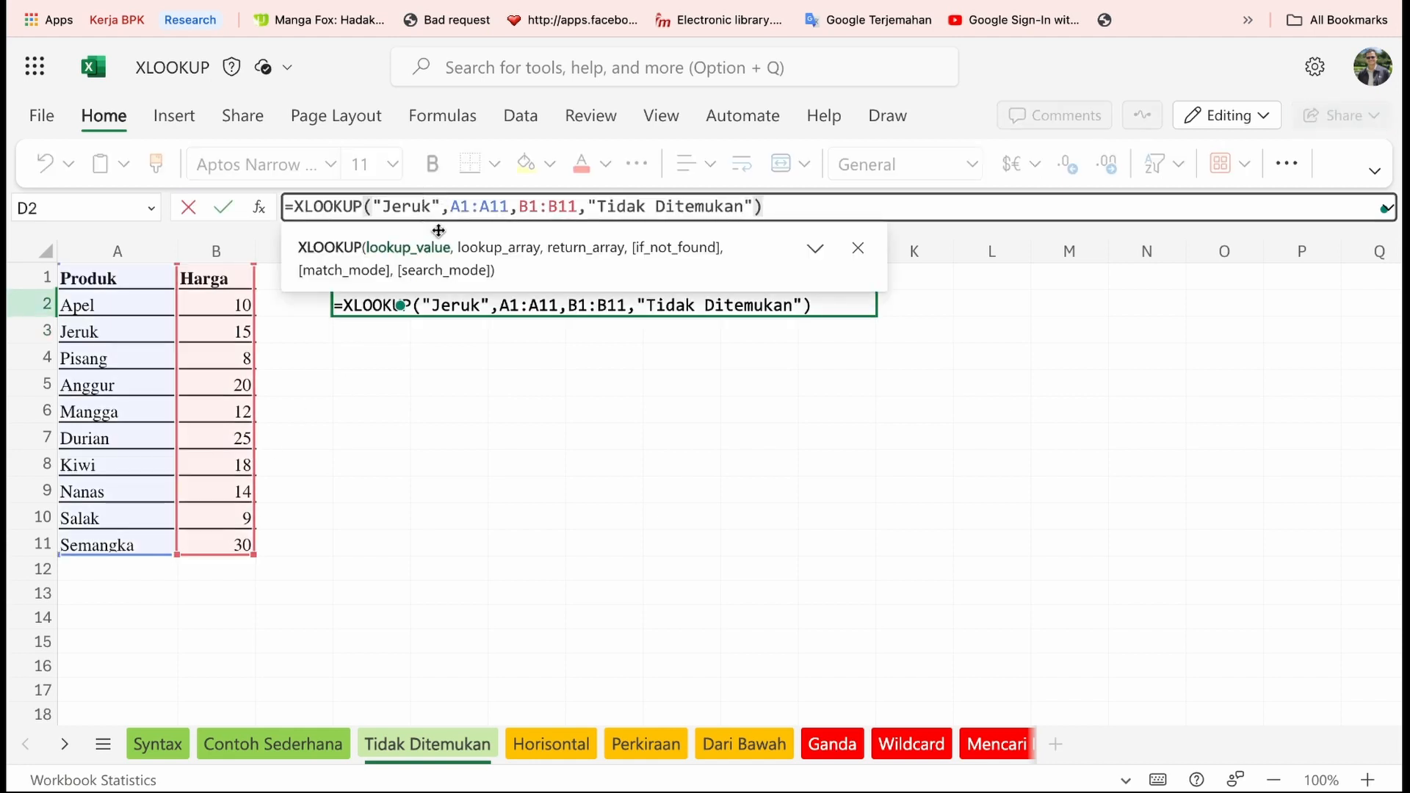
pyautogui.press('BackSpace')
pyautogui.press('Return')
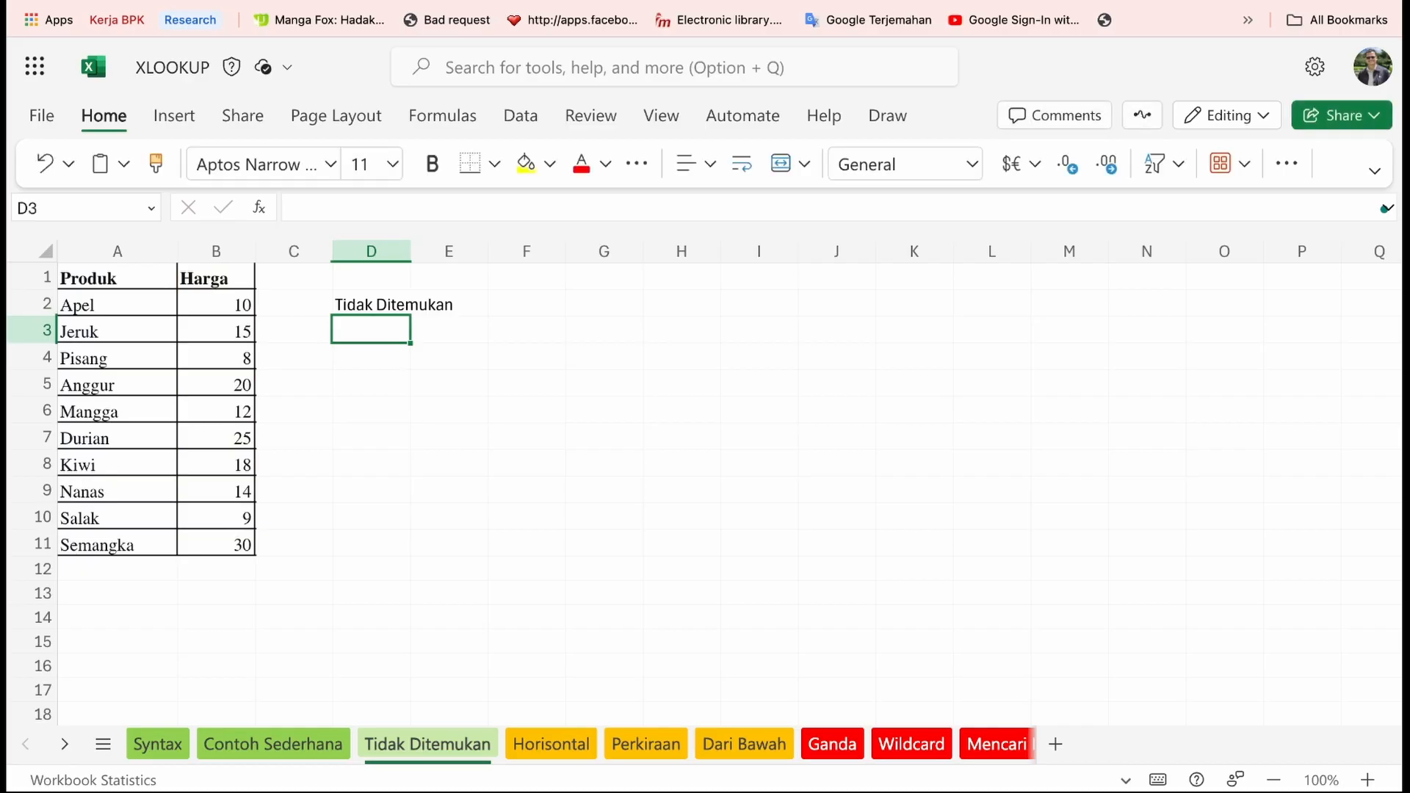
pyautogui.click(407, 304)
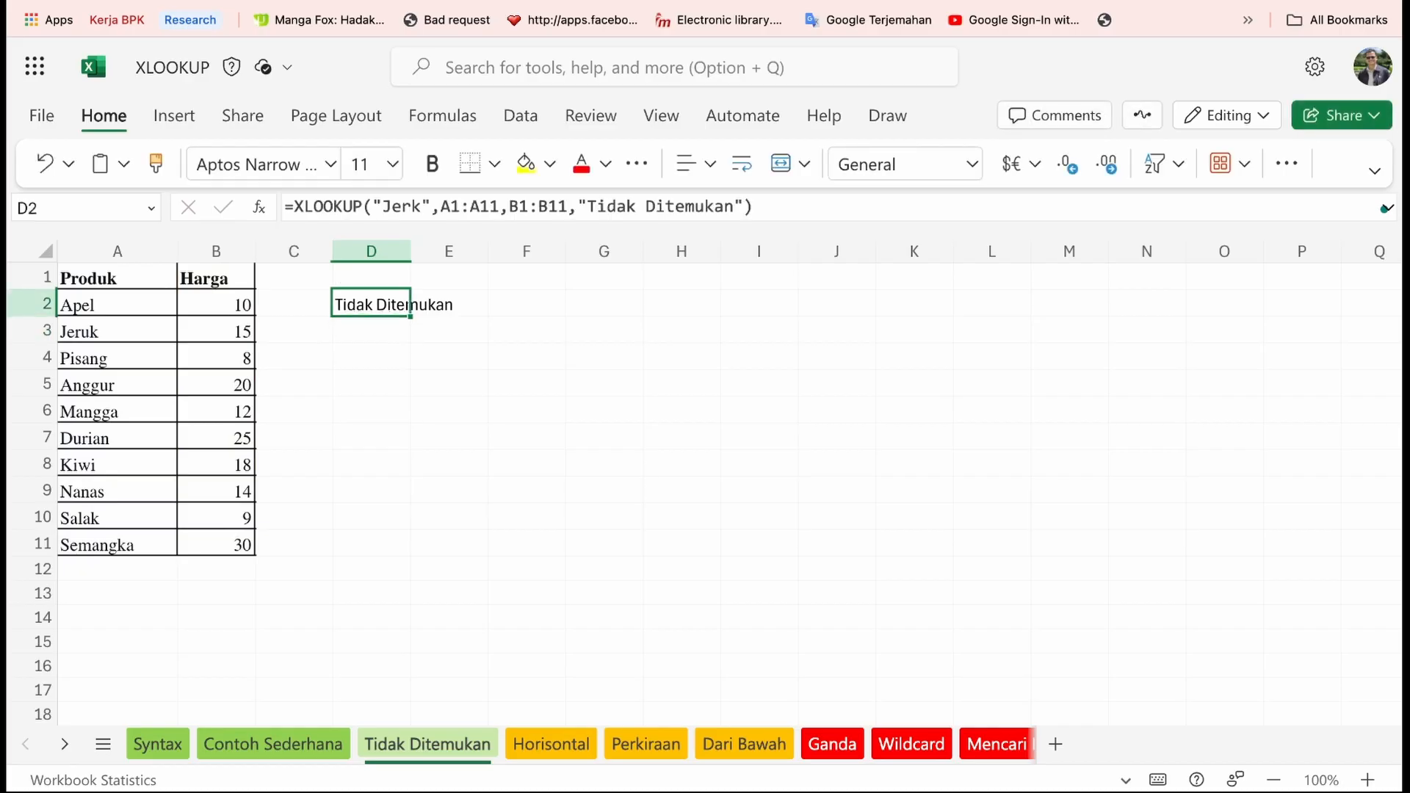
# - Correct the lookup value in D2's formula back to "Jeruk"
pyautogui.click(416, 206)
pyautogui.write('u')
pyautogui.press('Return')
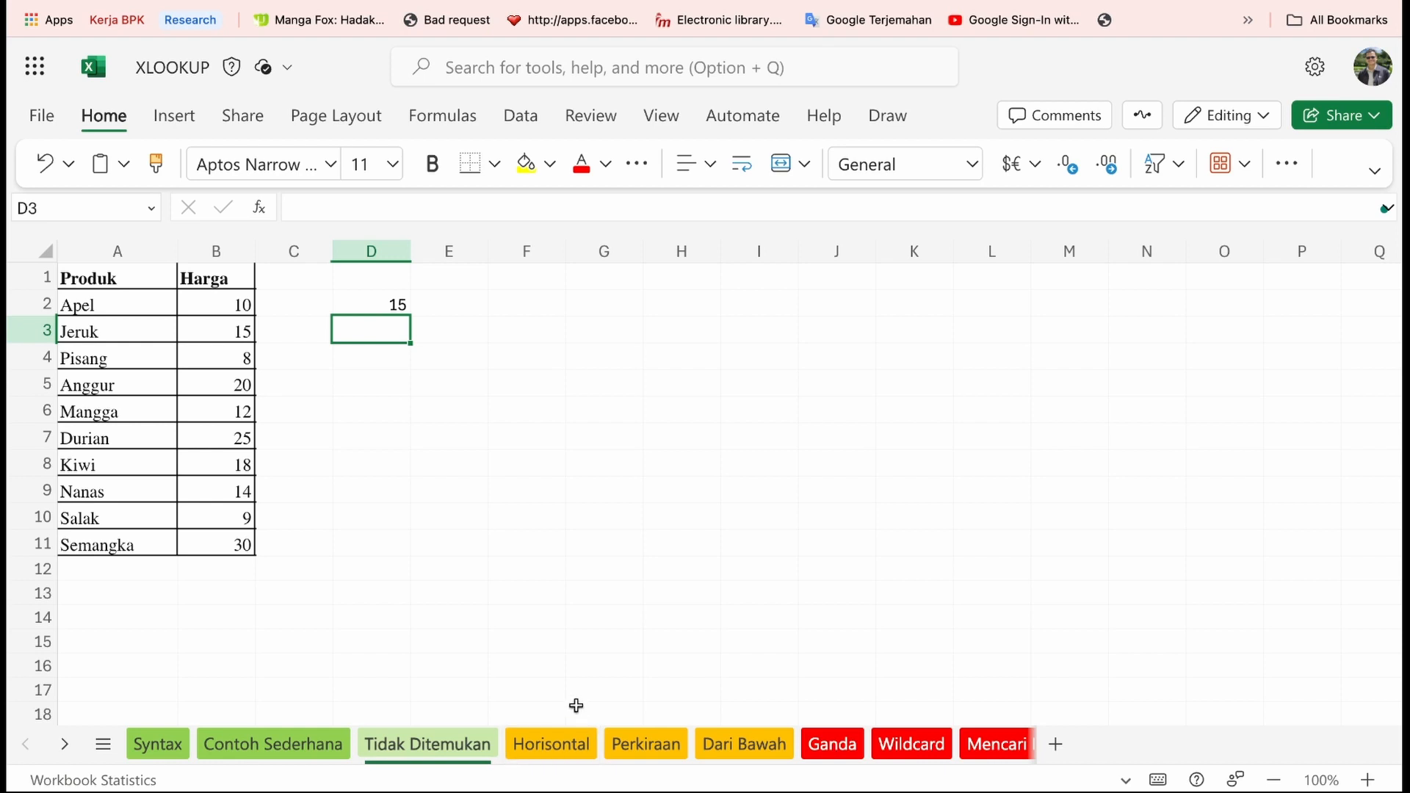
# - On the Horisontal sheet, enter "Kiwi" in cell A5 as the product to look up
pyautogui.click(545, 746)
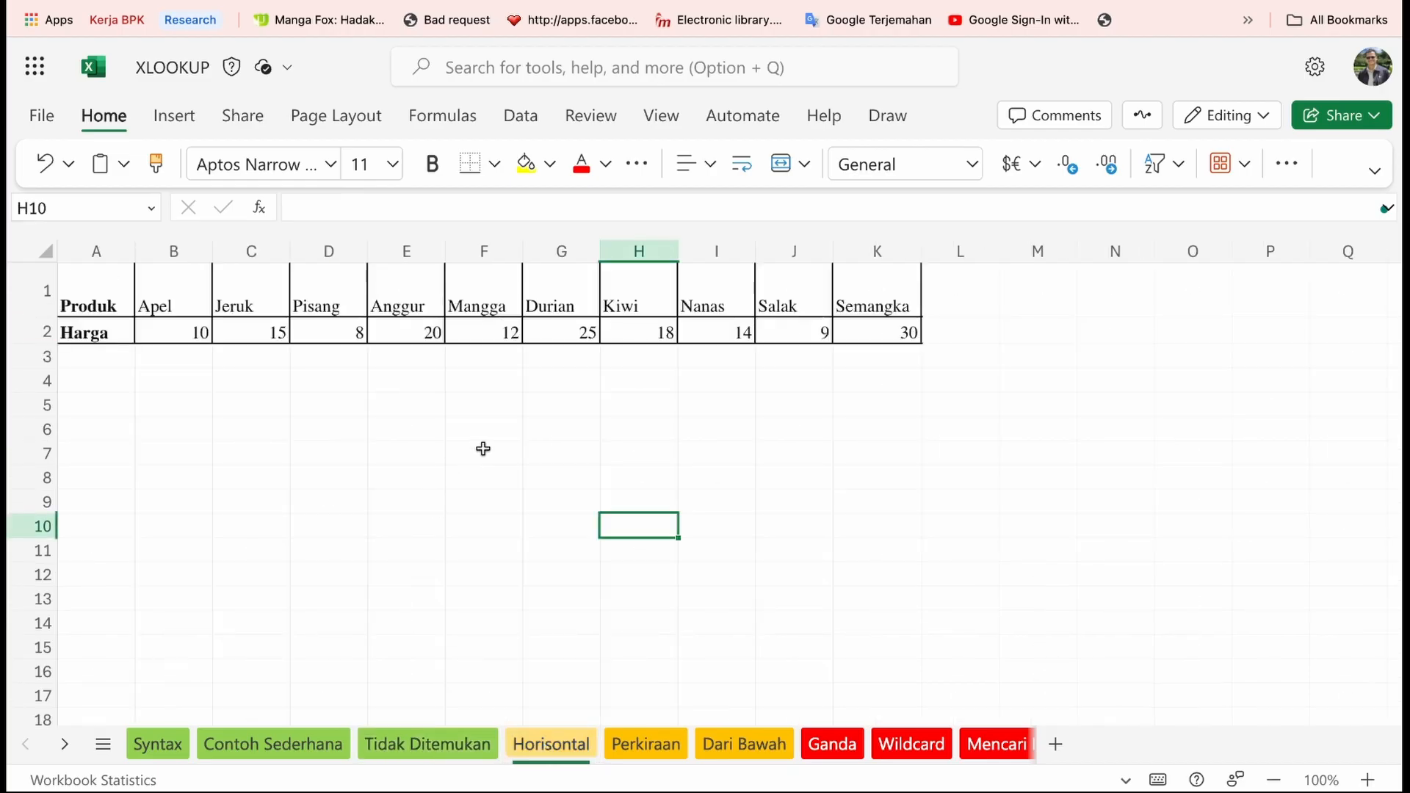
pyautogui.click(262, 420)
pyautogui.click(242, 403)
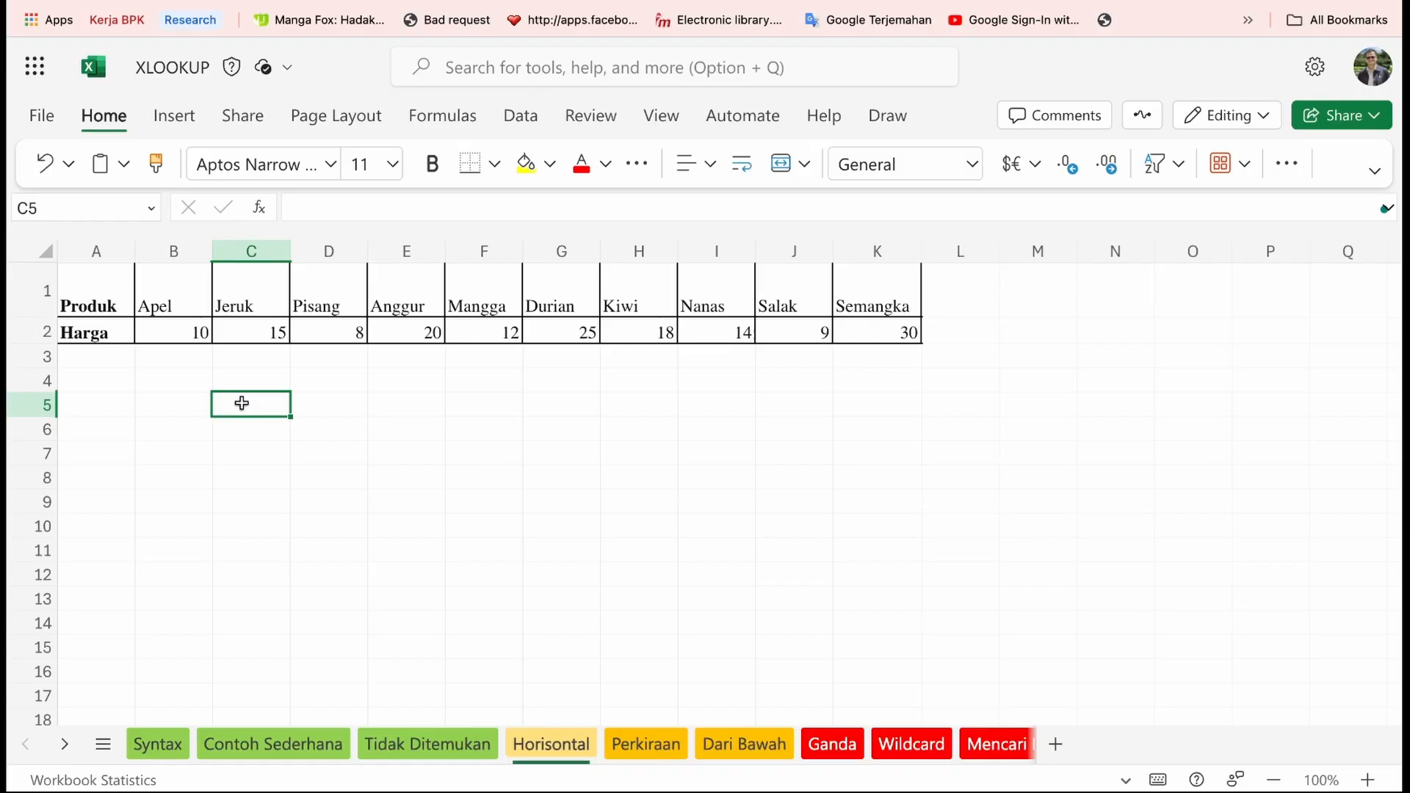
pyautogui.press('Left')
pyautogui.press('Left')
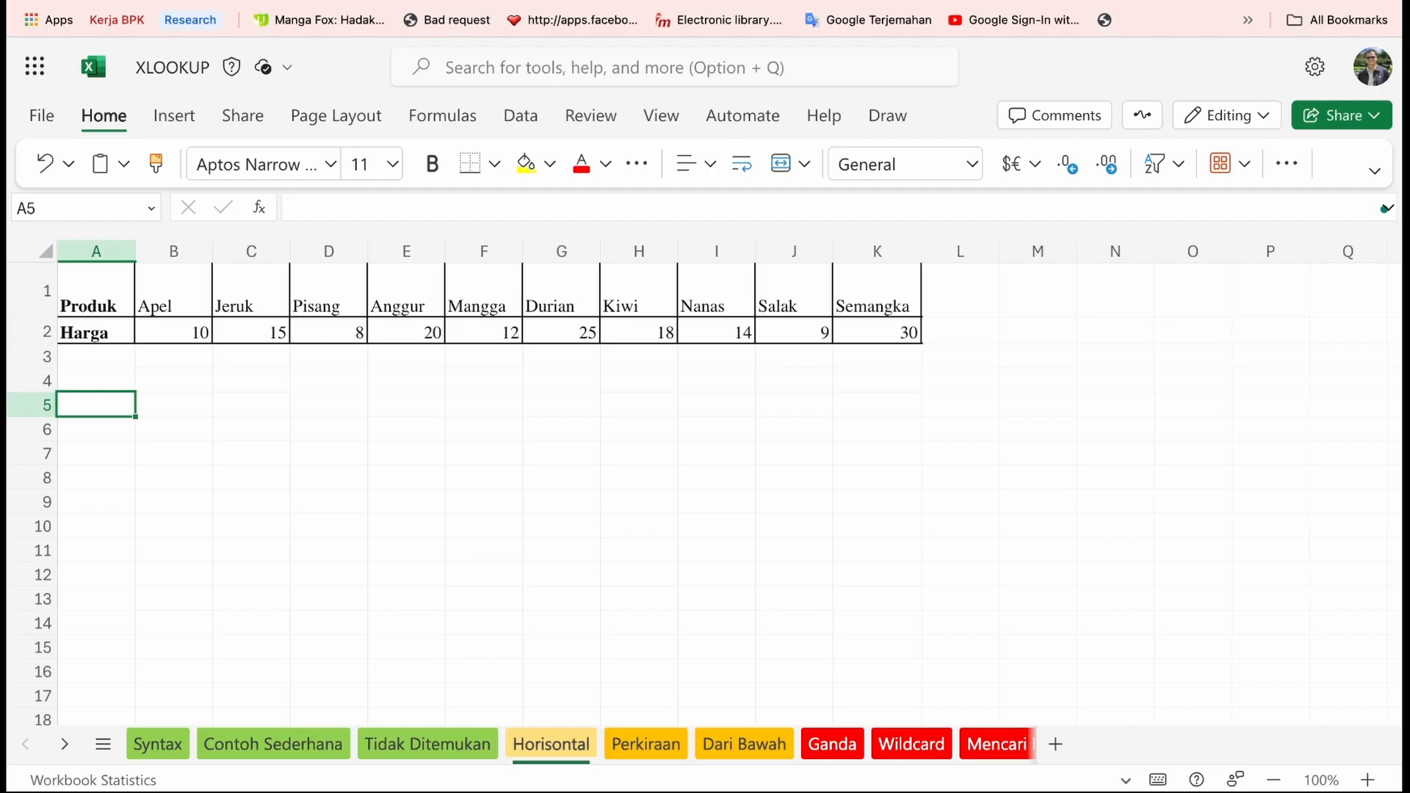
pyautogui.write('Kiwi')
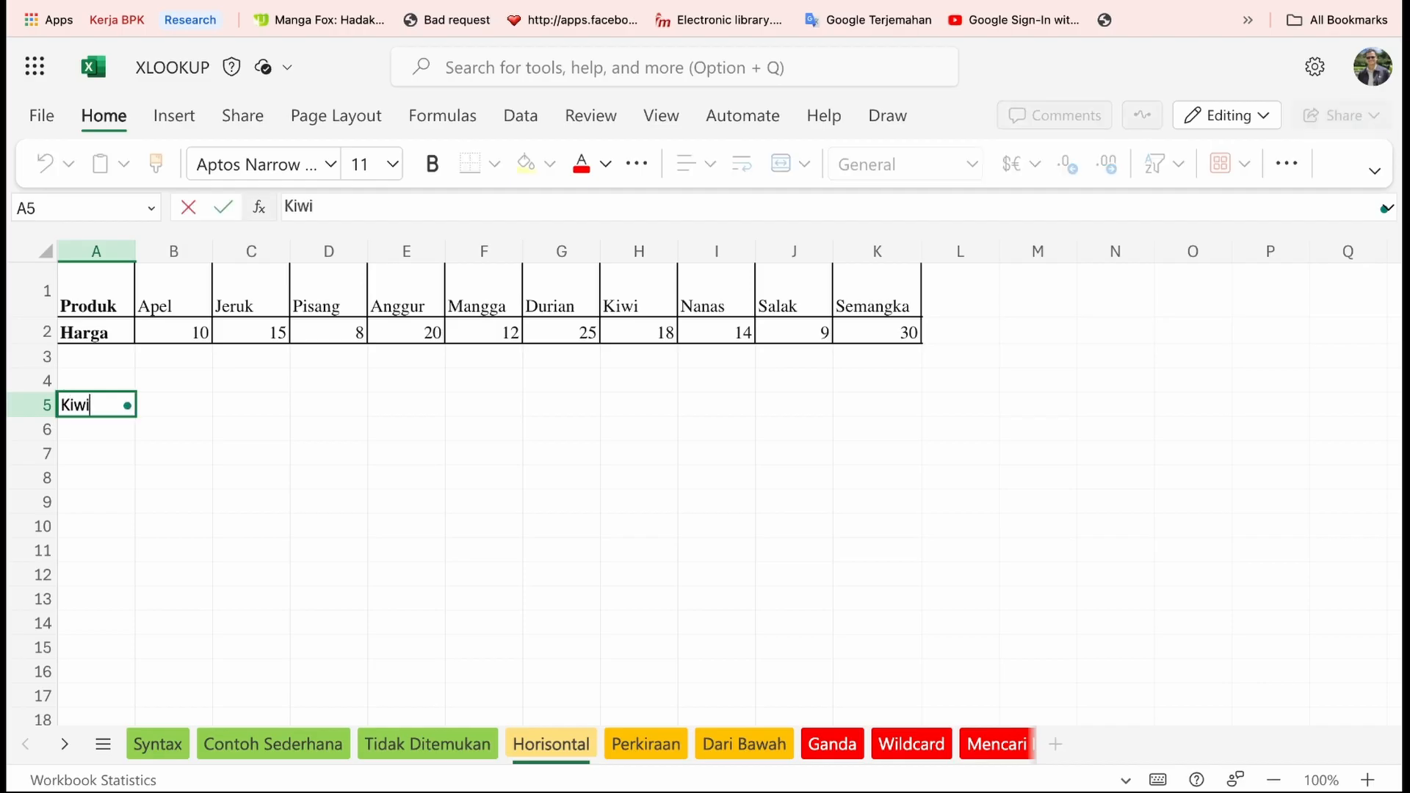
pyautogui.press('Return')
# - Enter an XLOOKUP formula in B5 with lookup value A5, lookup array A1:K1 and return array A2:K2
pyautogui.press('Up')
pyautogui.press('Right')
pyautogui.write('=xlo')
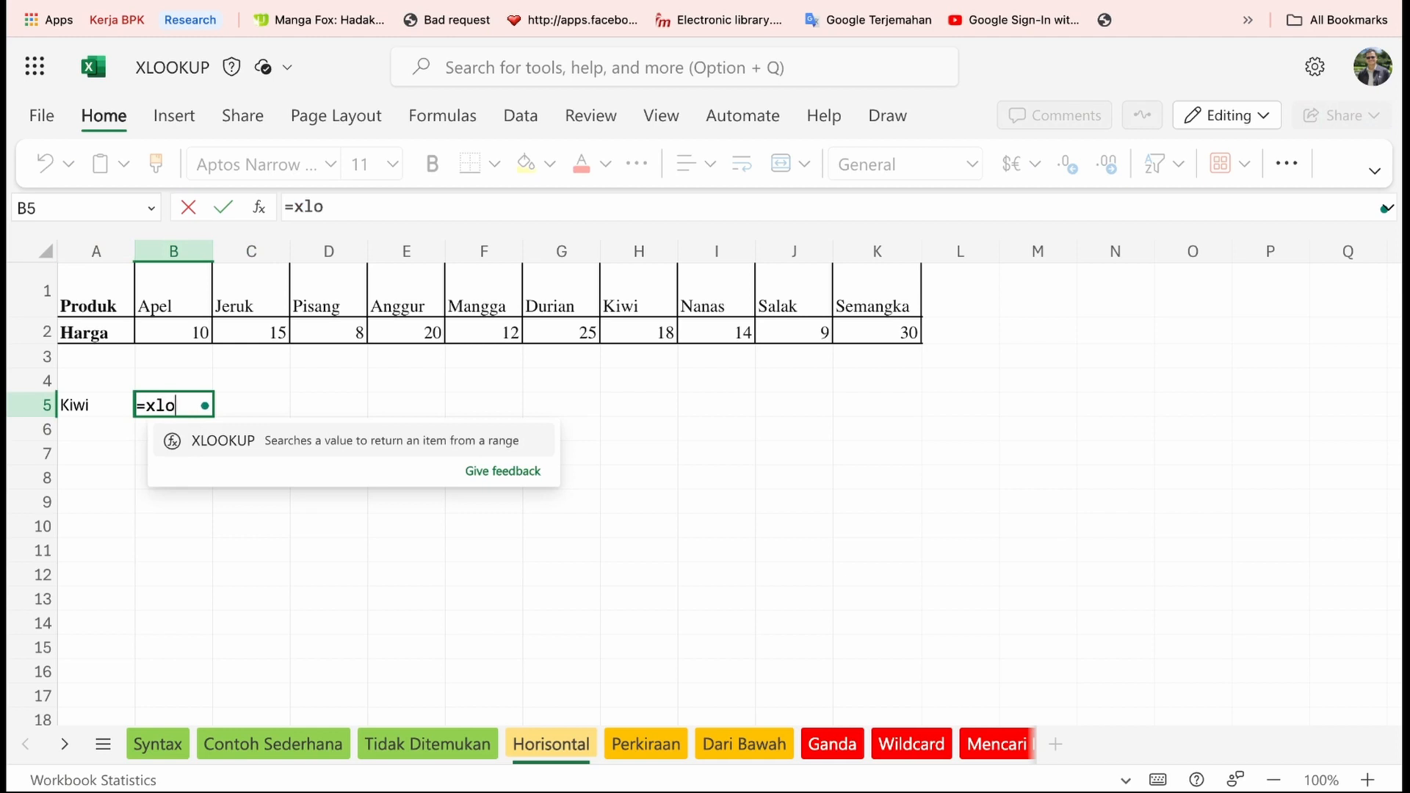
pyautogui.press('Tab')
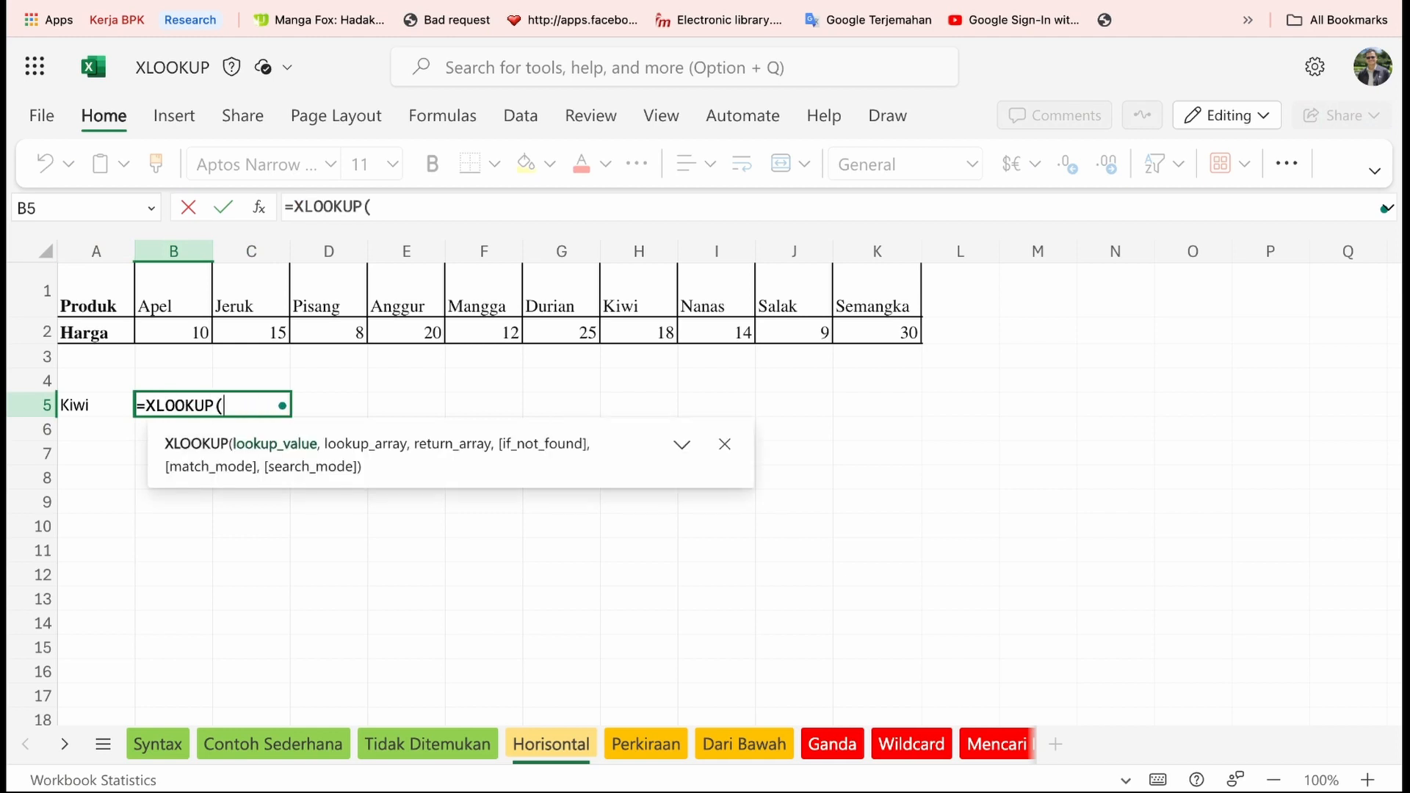
pyautogui.click(107, 406)
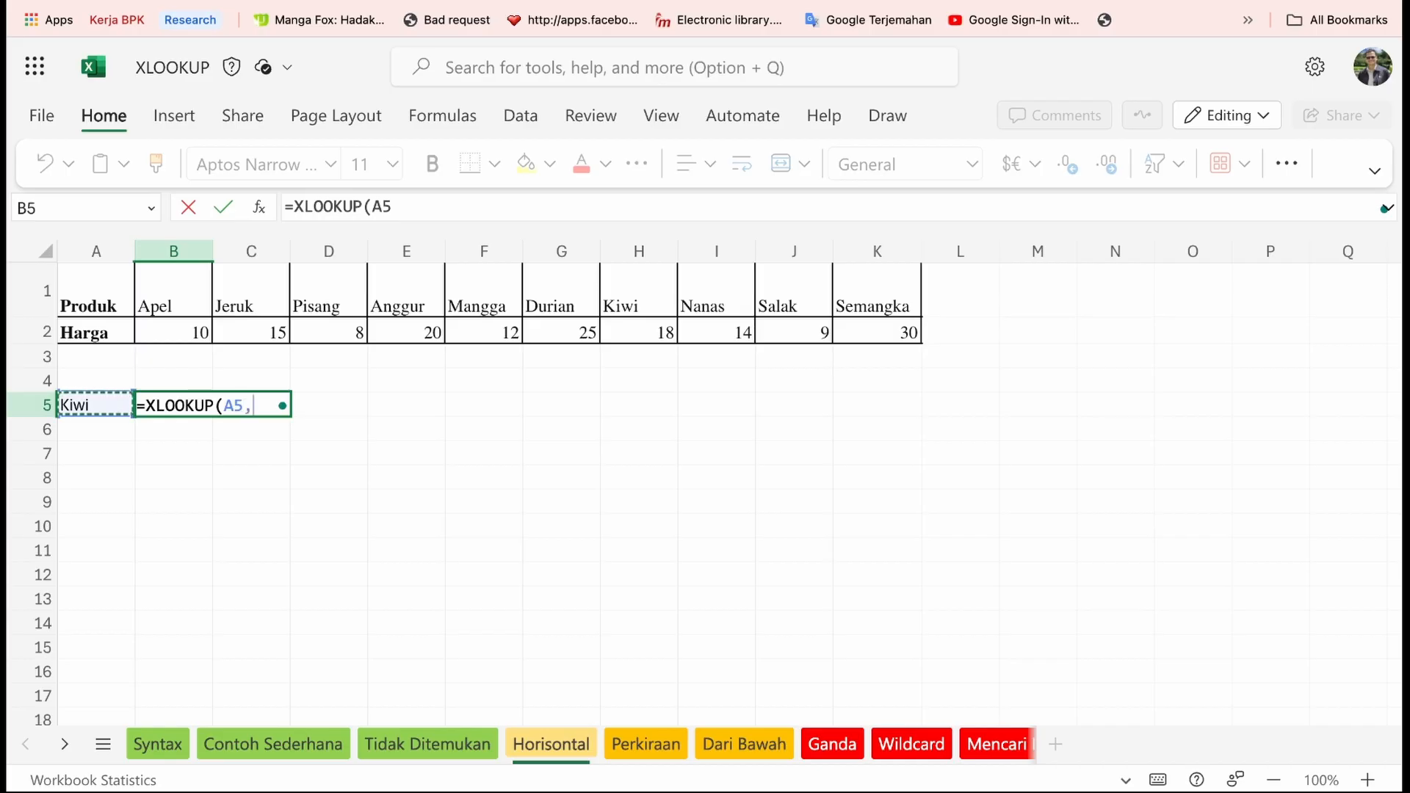
pyautogui.write(',')
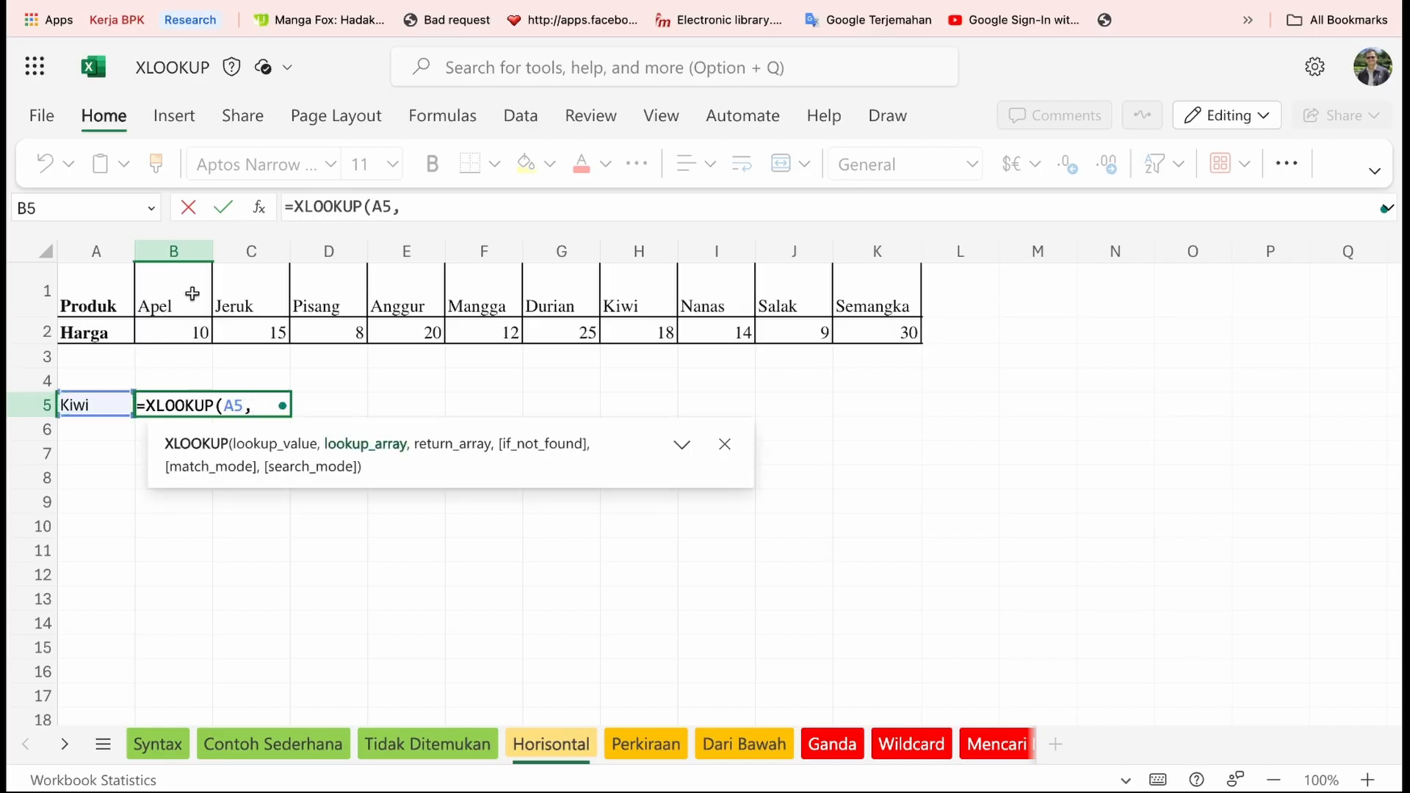
pyautogui.moveTo(109, 294); pyautogui.dragTo(884, 295)
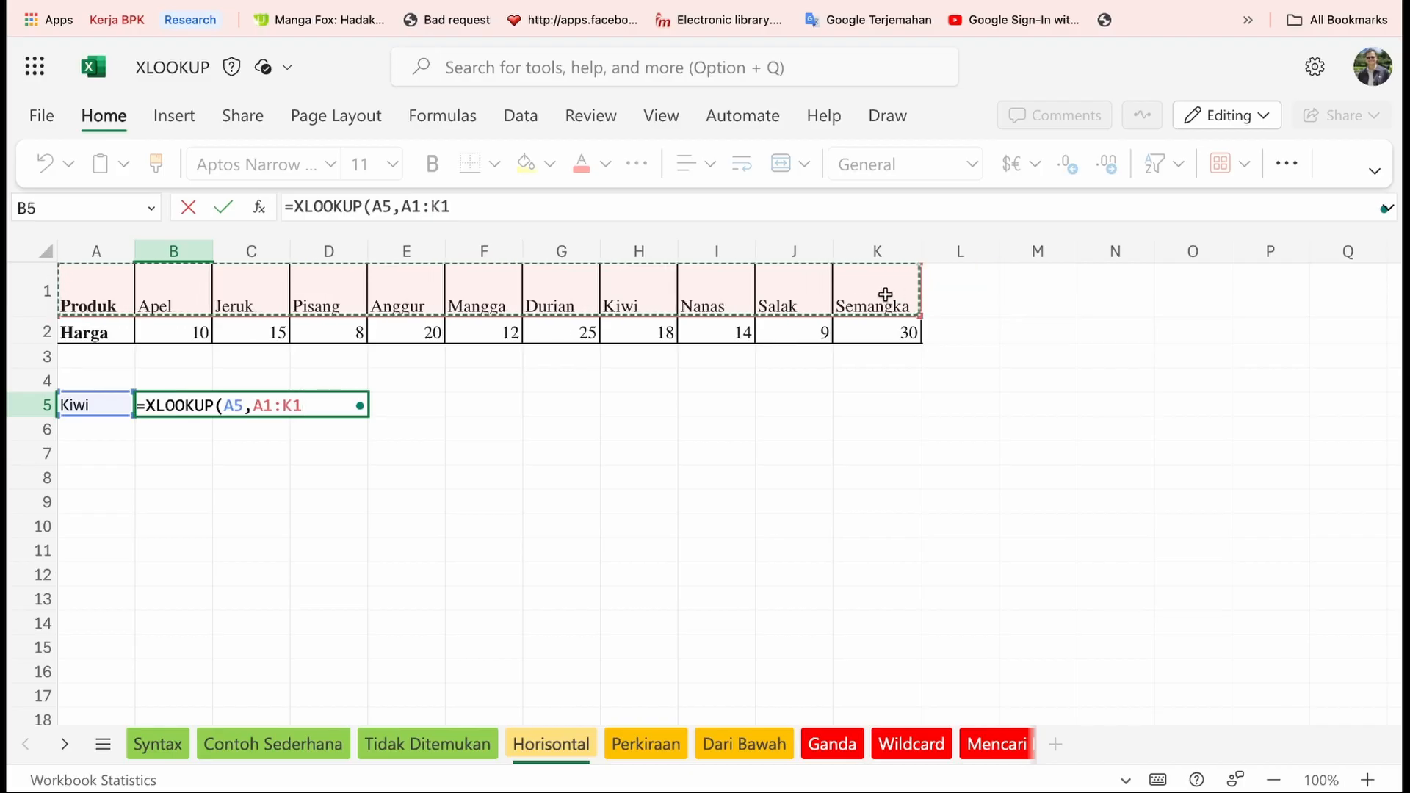
pyautogui.write(',')
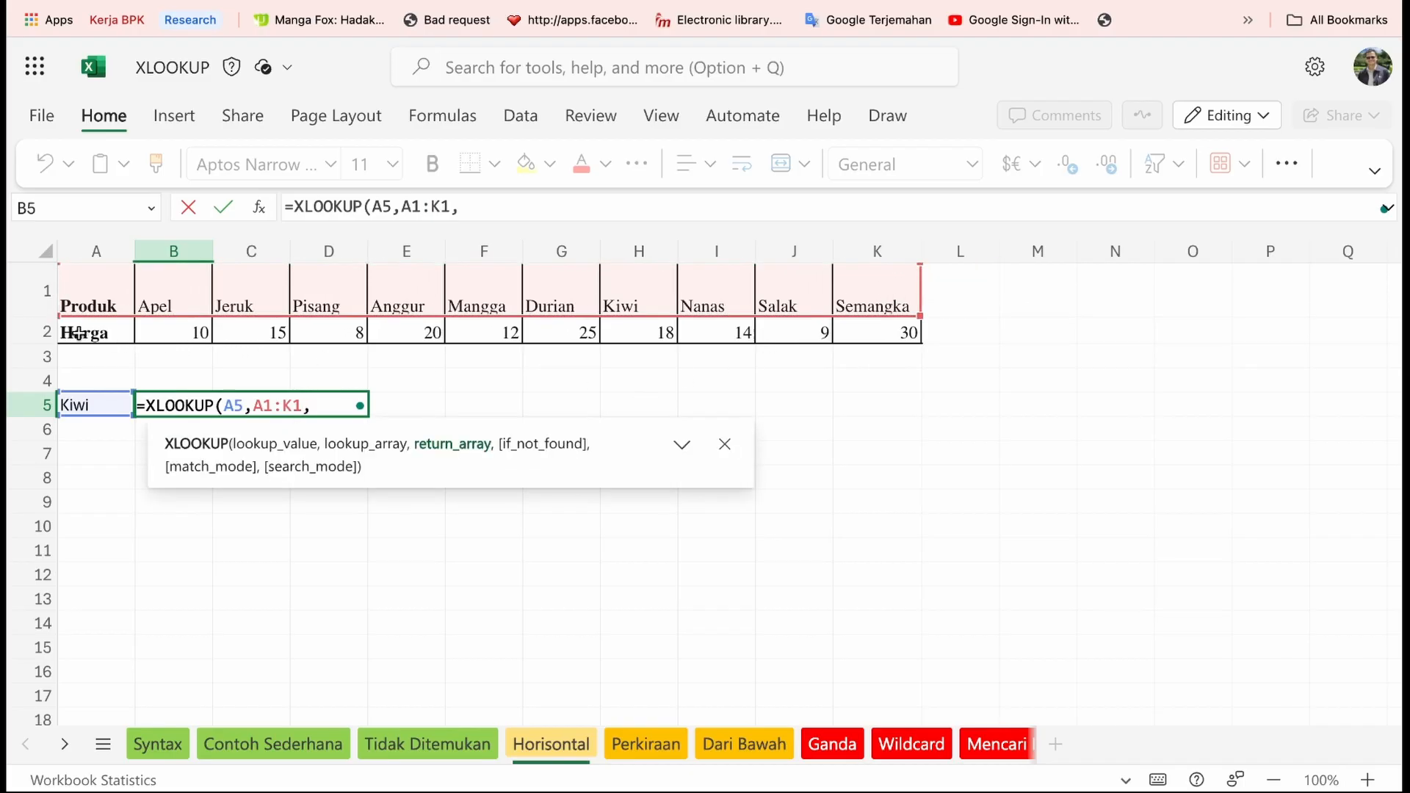
pyautogui.moveTo(77, 333); pyautogui.dragTo(874, 330)
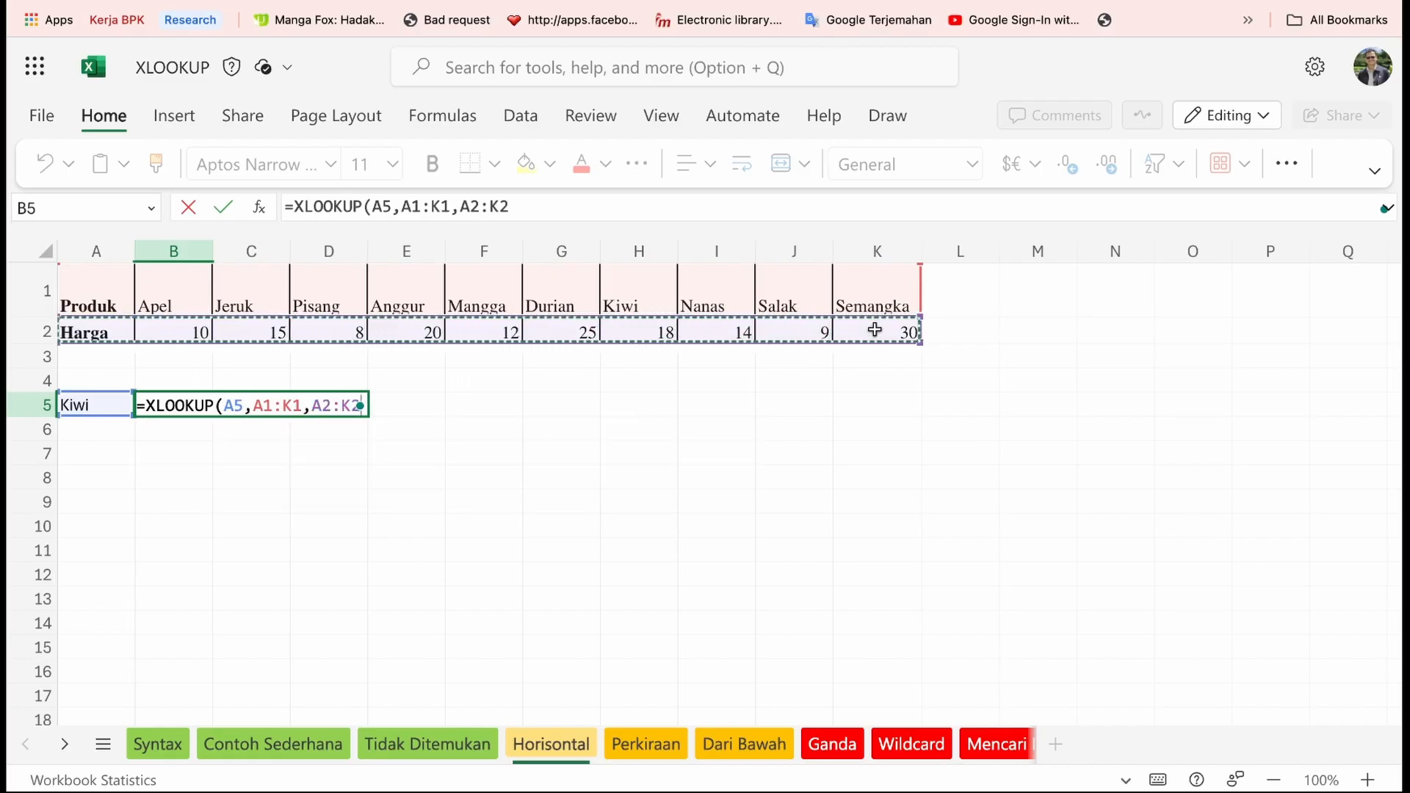
pyautogui.write(')')
pyautogui.press('Return')
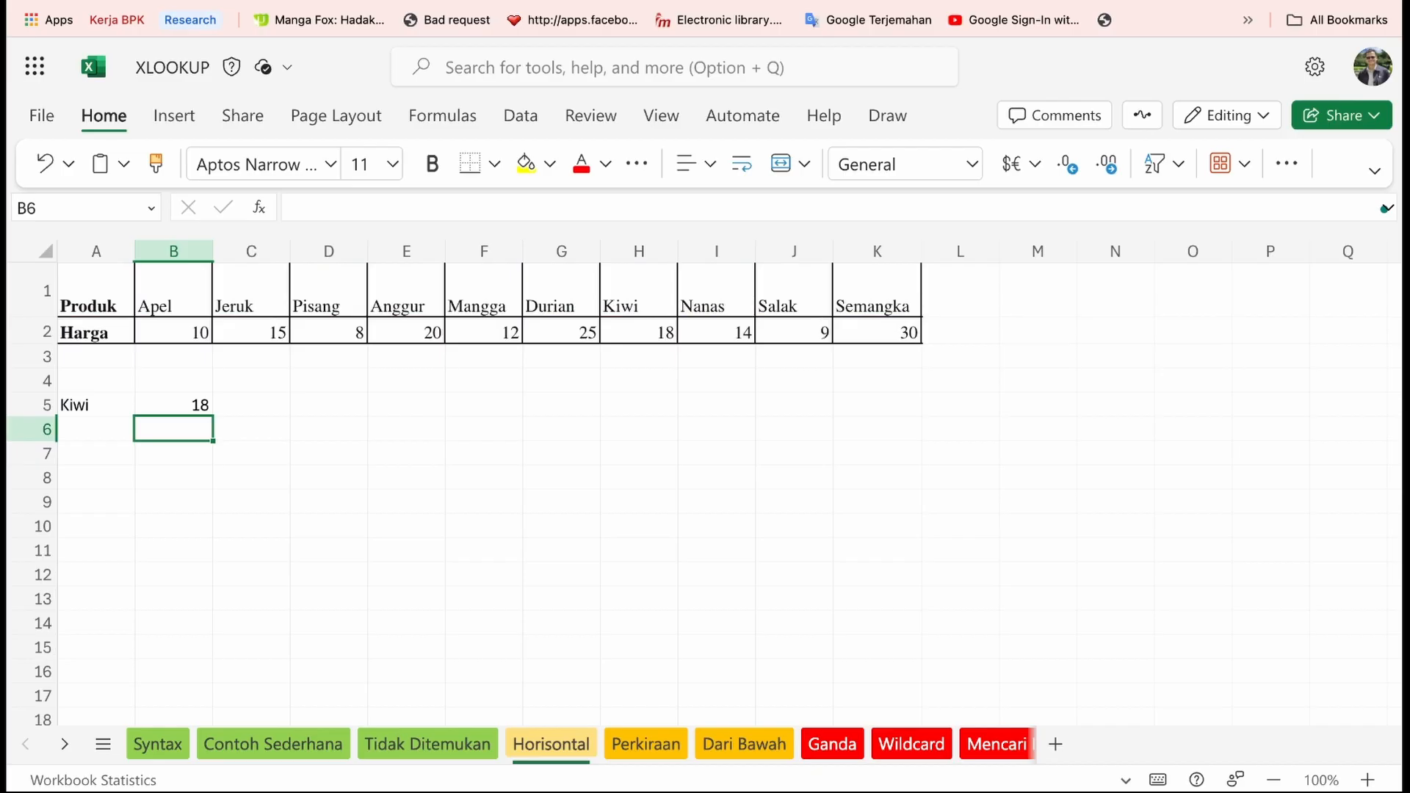
# - Check B5's formula against the Kiwi column, and change the lookup product in A5 to "Salak"
pyautogui.press('Up')
pyautogui.moveTo(630, 295); pyautogui.dragTo(634, 331)
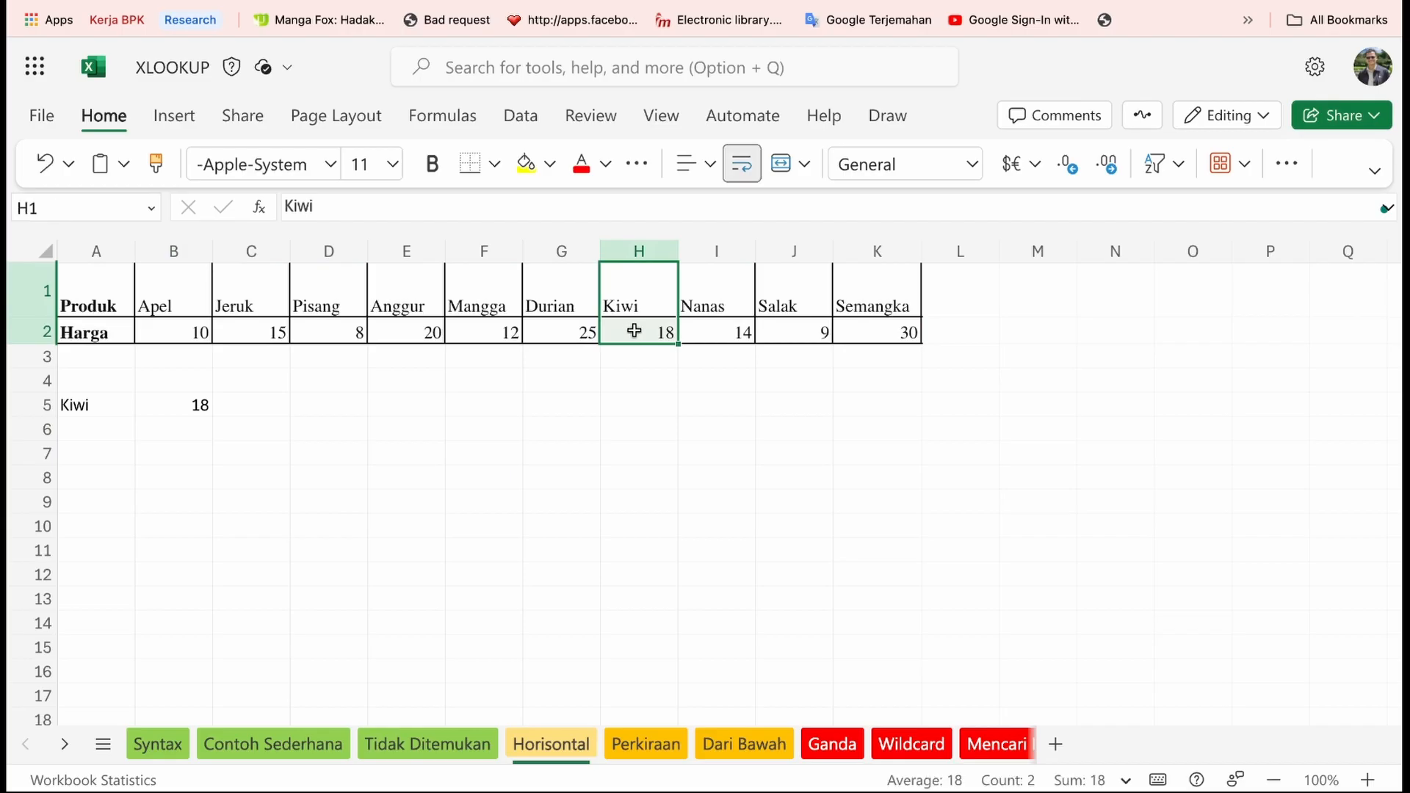
pyautogui.click(143, 407)
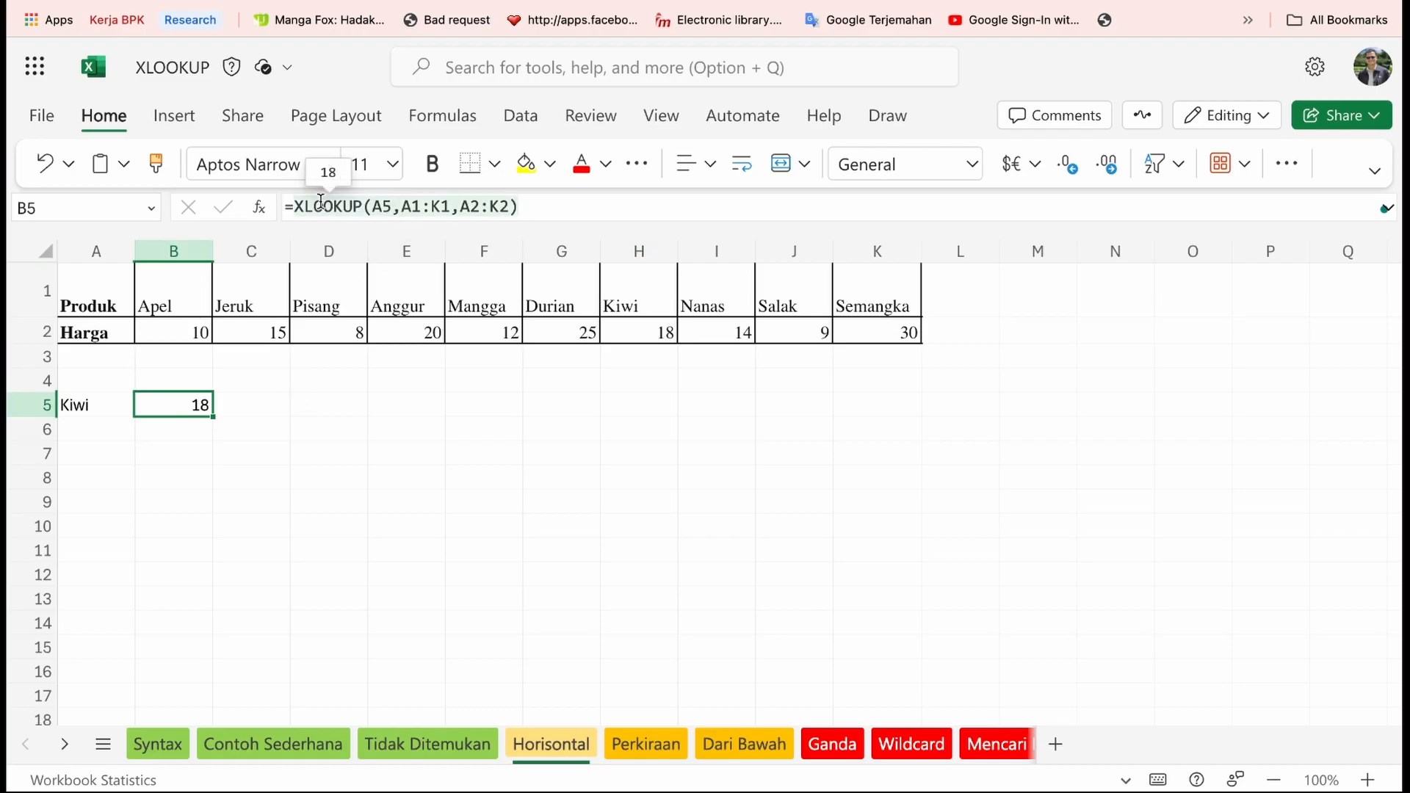
pyautogui.click(96, 404)
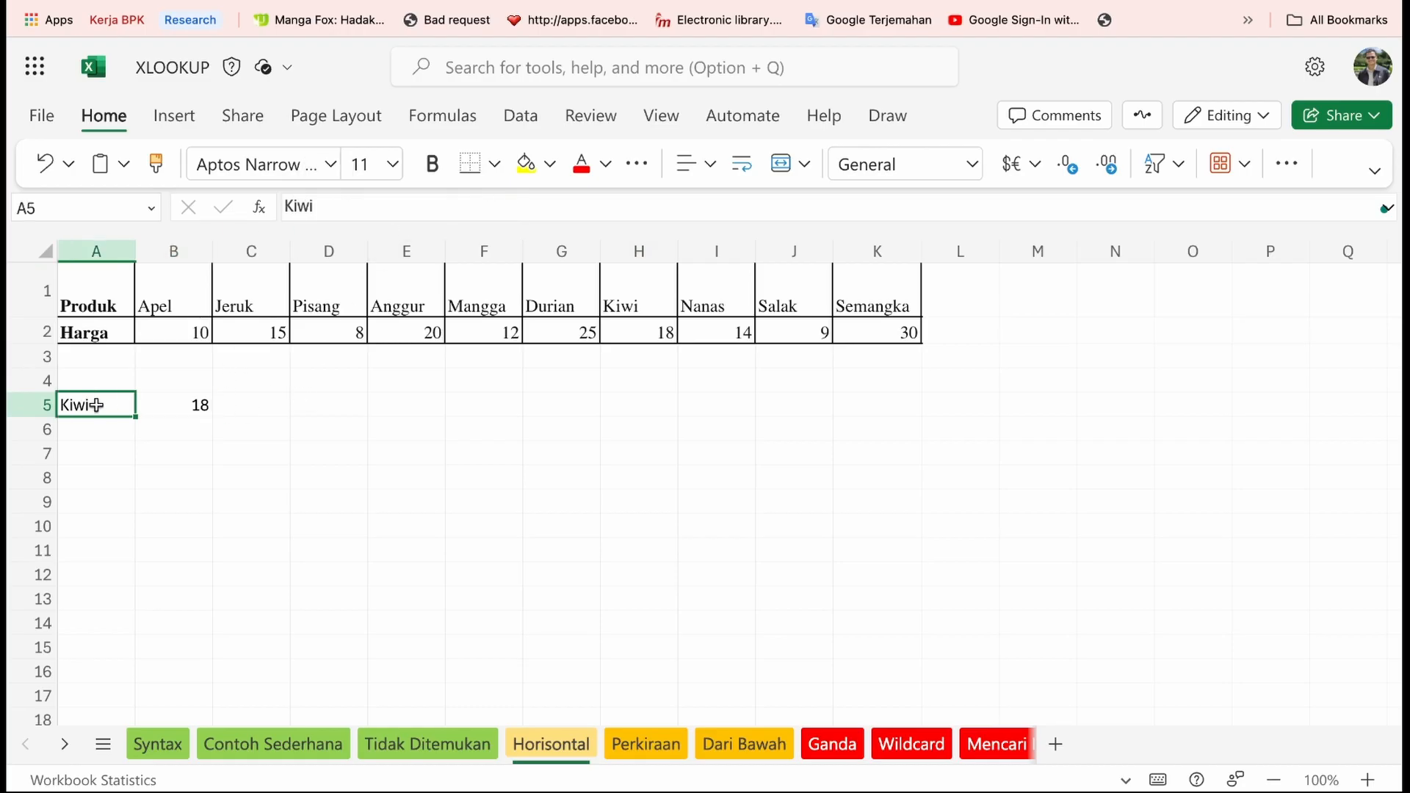
pyautogui.write('Salak')
pyautogui.press('Return')
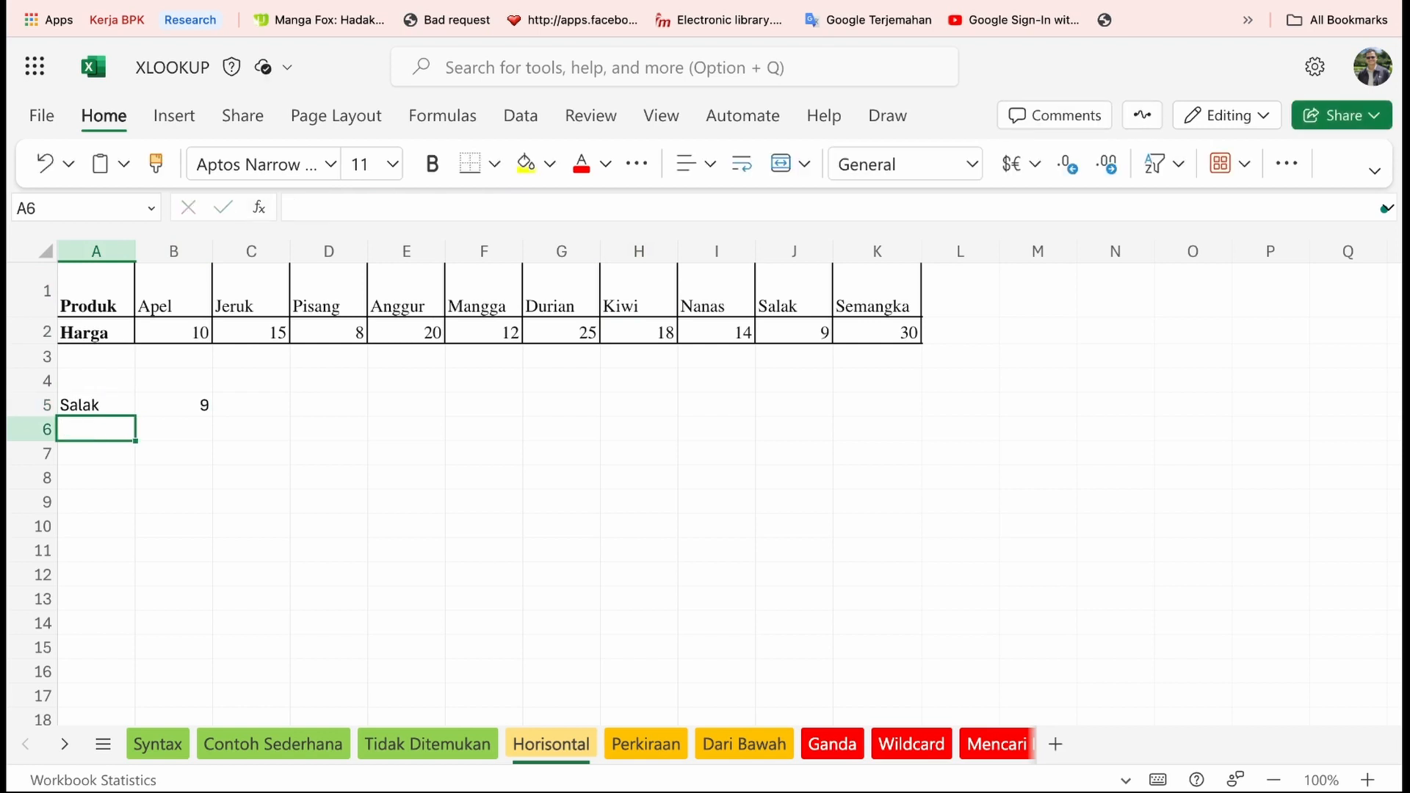
pyautogui.press('Right')
pyautogui.press('Up')
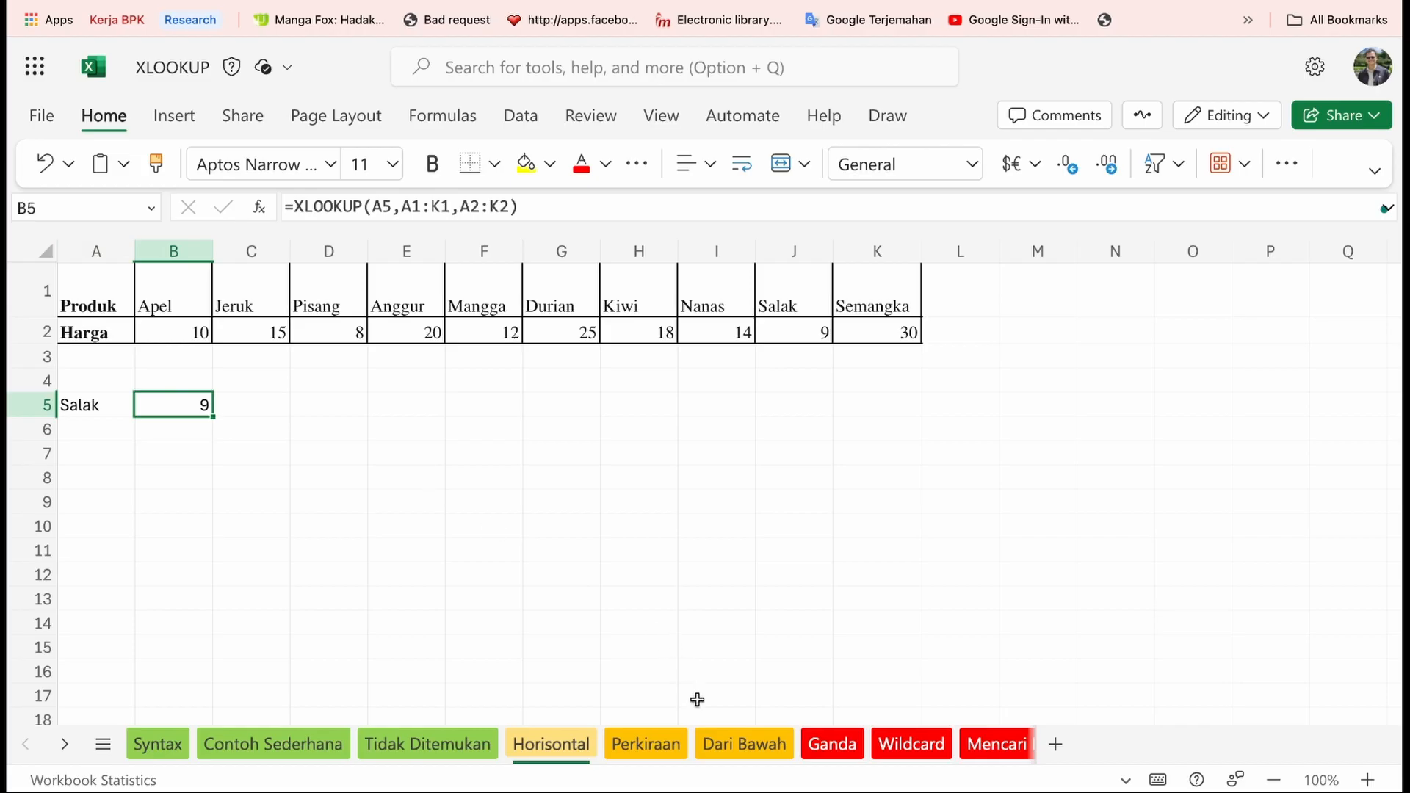
# - On the Perkiraan sheet, start an XLOOKUP formula in D2 with 750000 as the lookup value
pyautogui.click(649, 740)
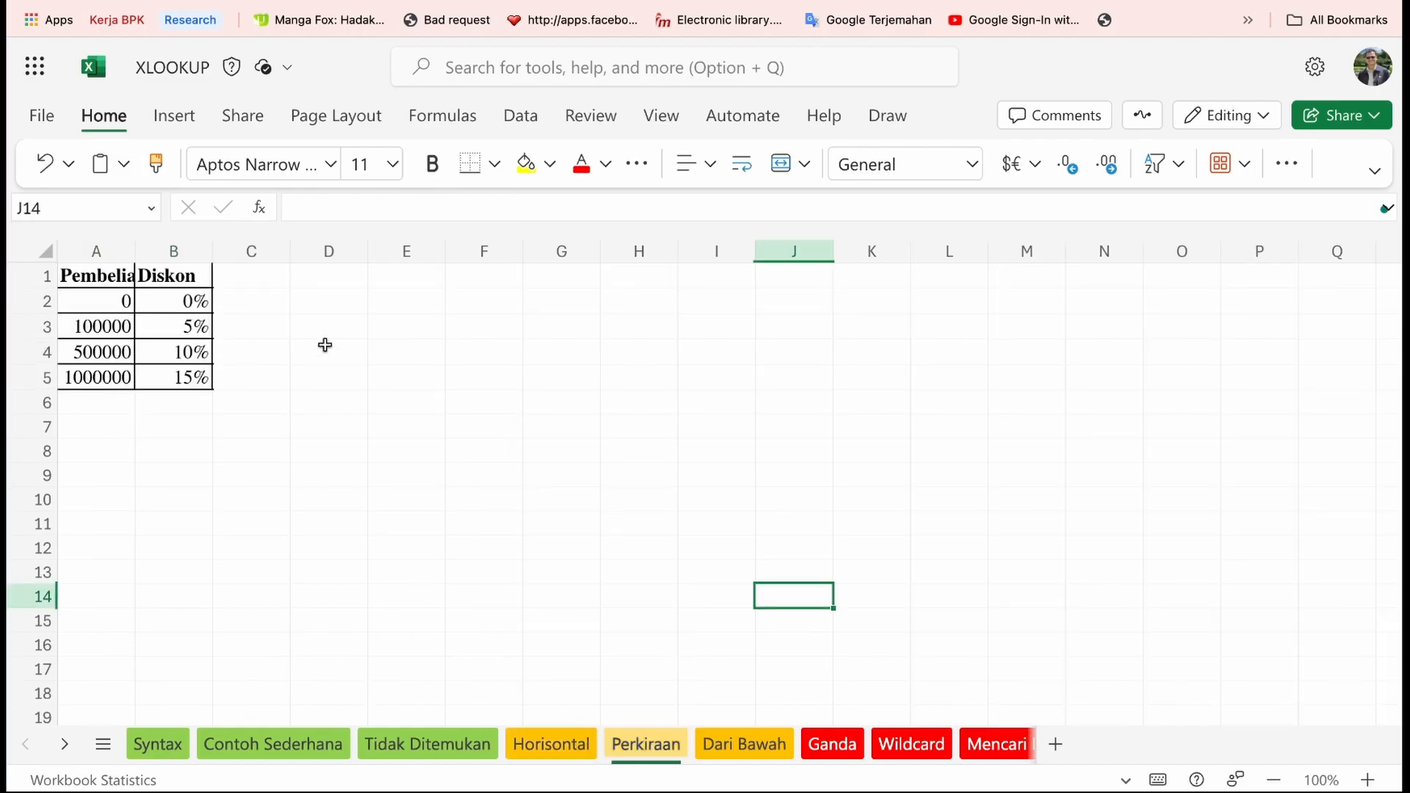
pyautogui.click(346, 302)
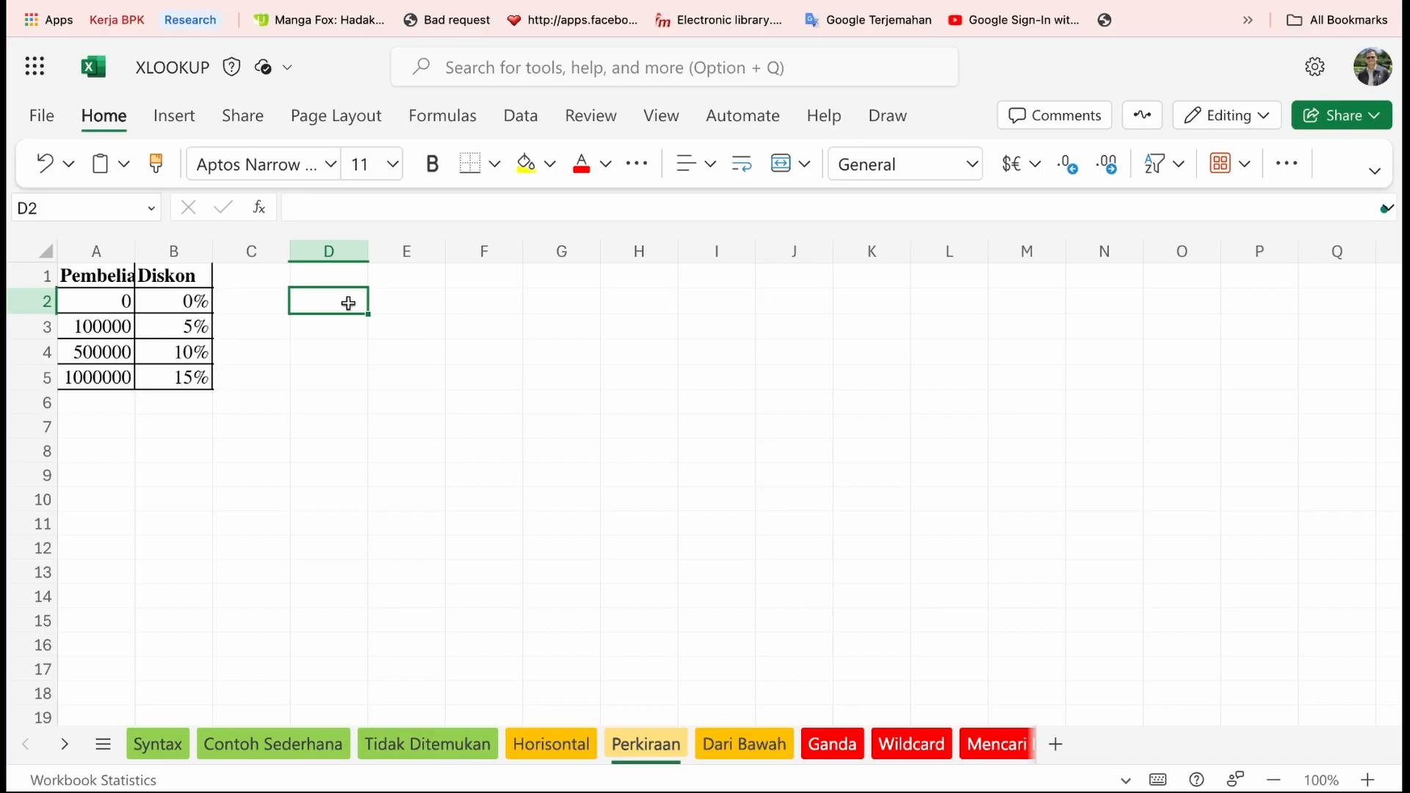
pyautogui.write('=')
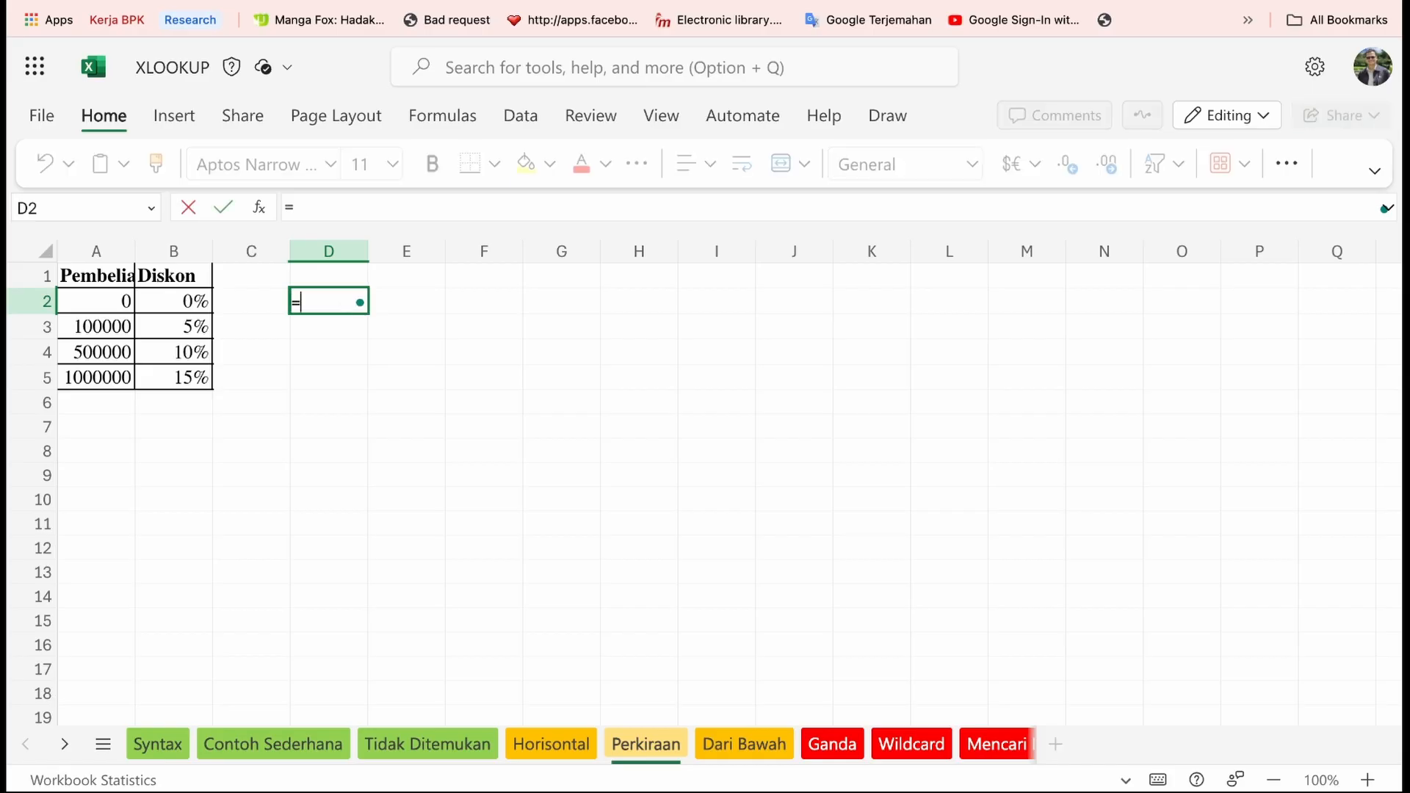
pyautogui.write('xl')
pyautogui.press('Tab')
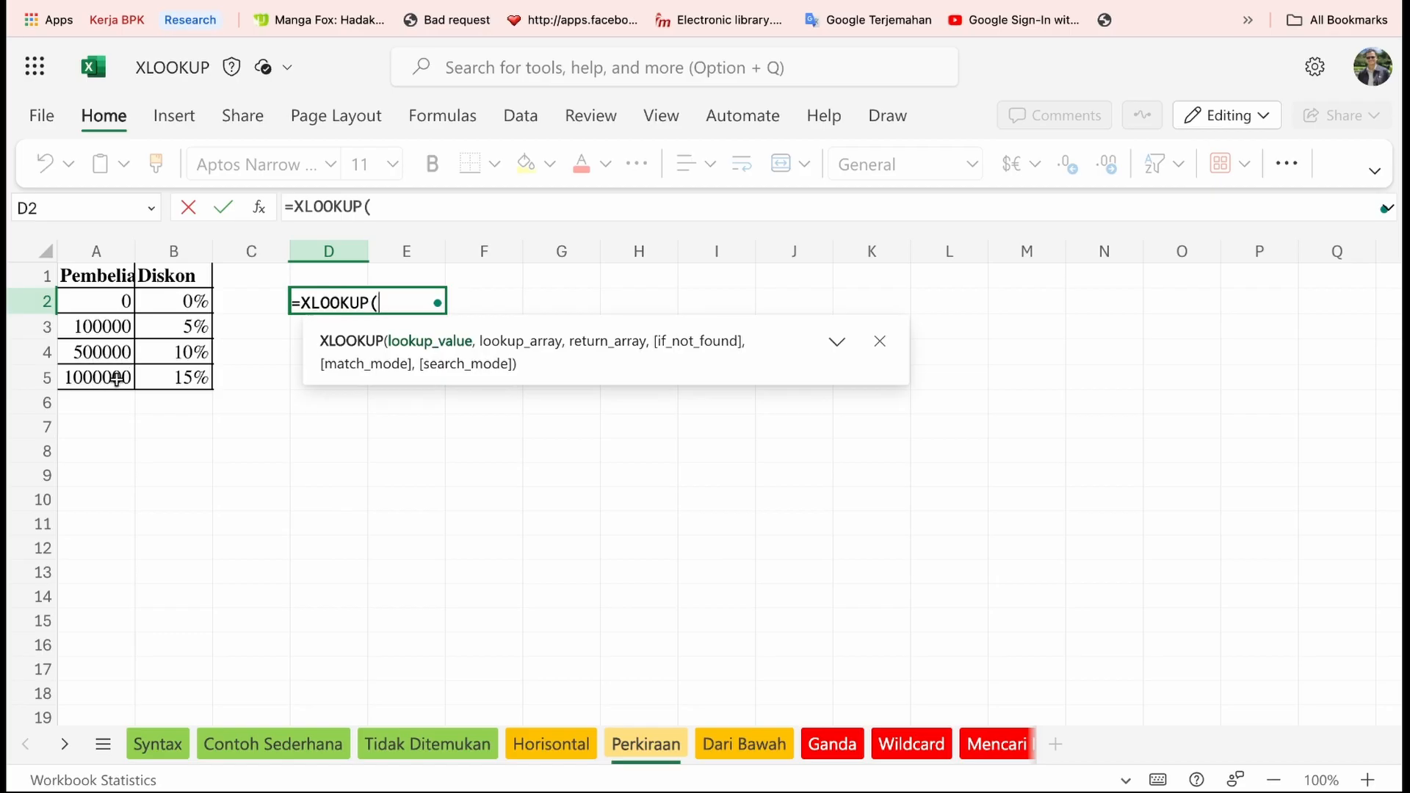
pyautogui.write('750')
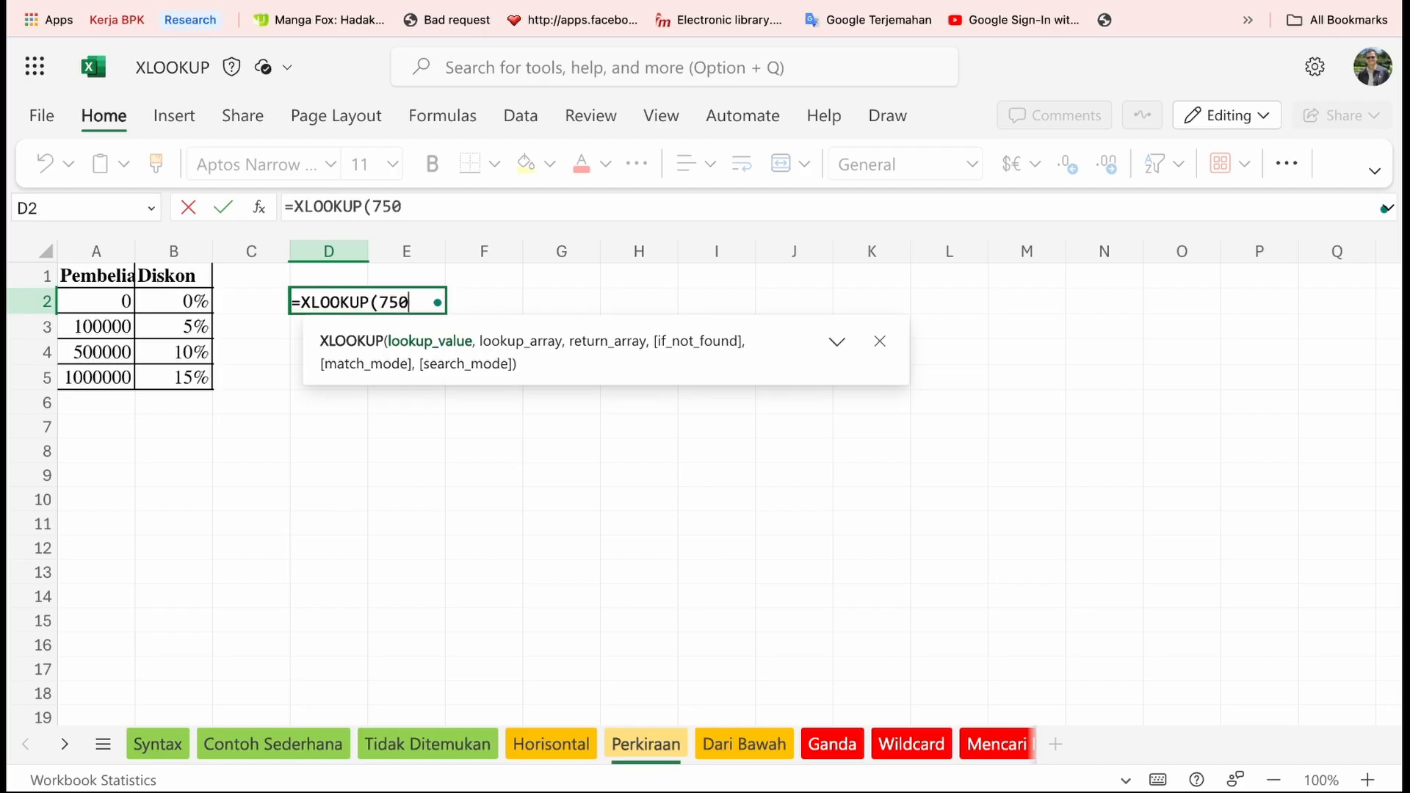
pyautogui.write('000,')
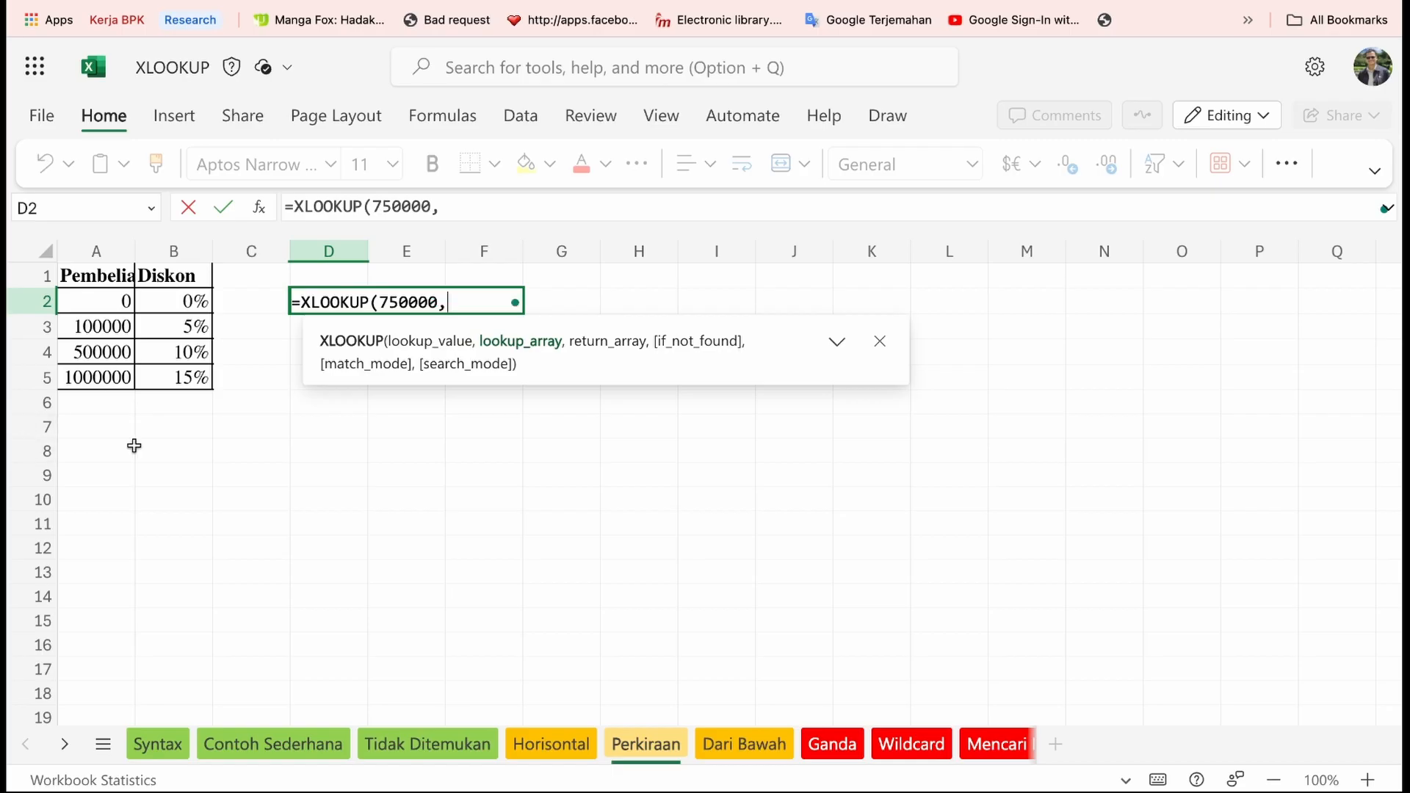
# - Complete the D2 formula with lookup array A1:A5 and return array B1:B5
pyautogui.moveTo(96, 269); pyautogui.dragTo(96, 376)
pyautogui.write(',')
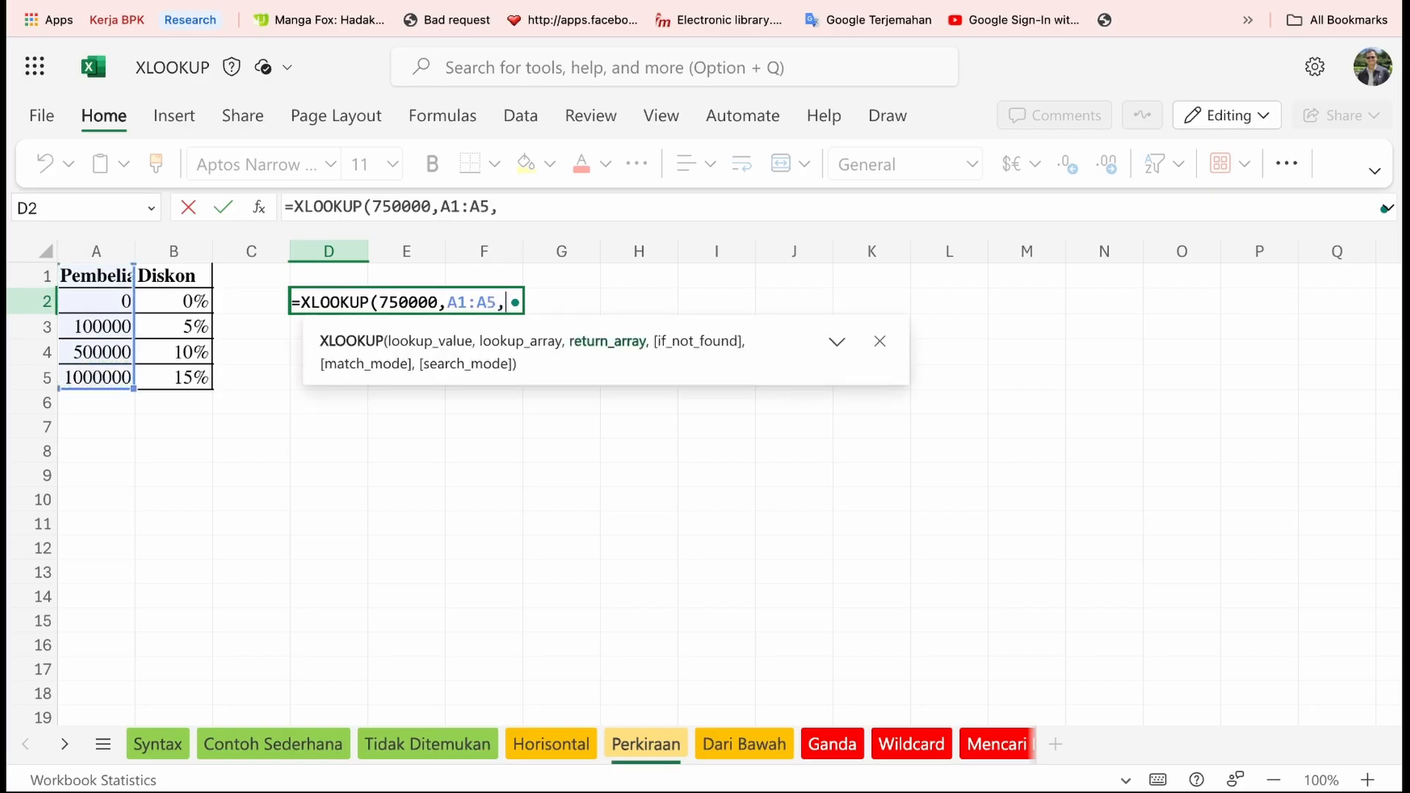
pyautogui.moveTo(189, 278); pyautogui.dragTo(179, 380)
pyautogui.write(')')
pyautogui.press('Return')
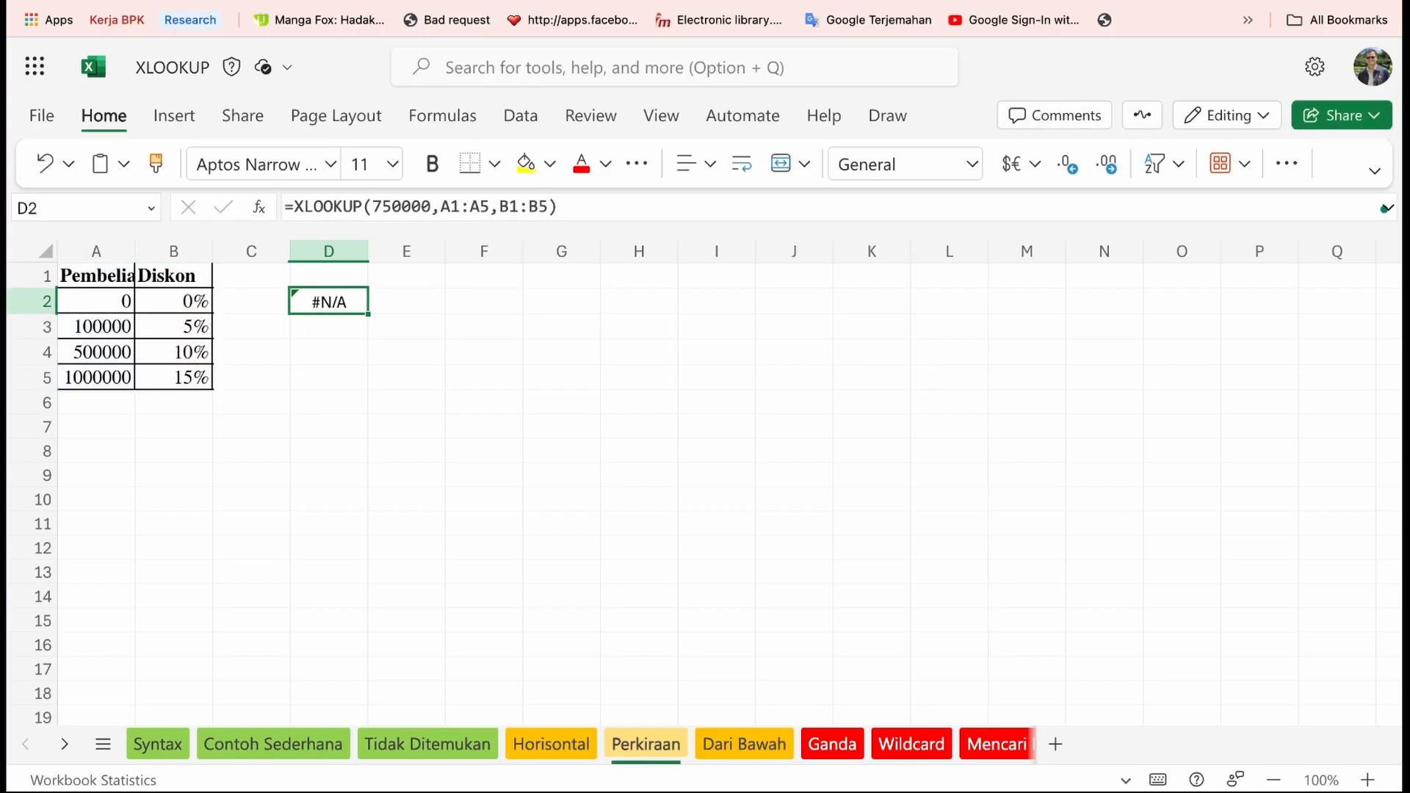
# - Extend D2's XLOOKUP with an empty if-not-found argument and match mode -1 (exact match or next smaller item)
pyautogui.click(550, 208)
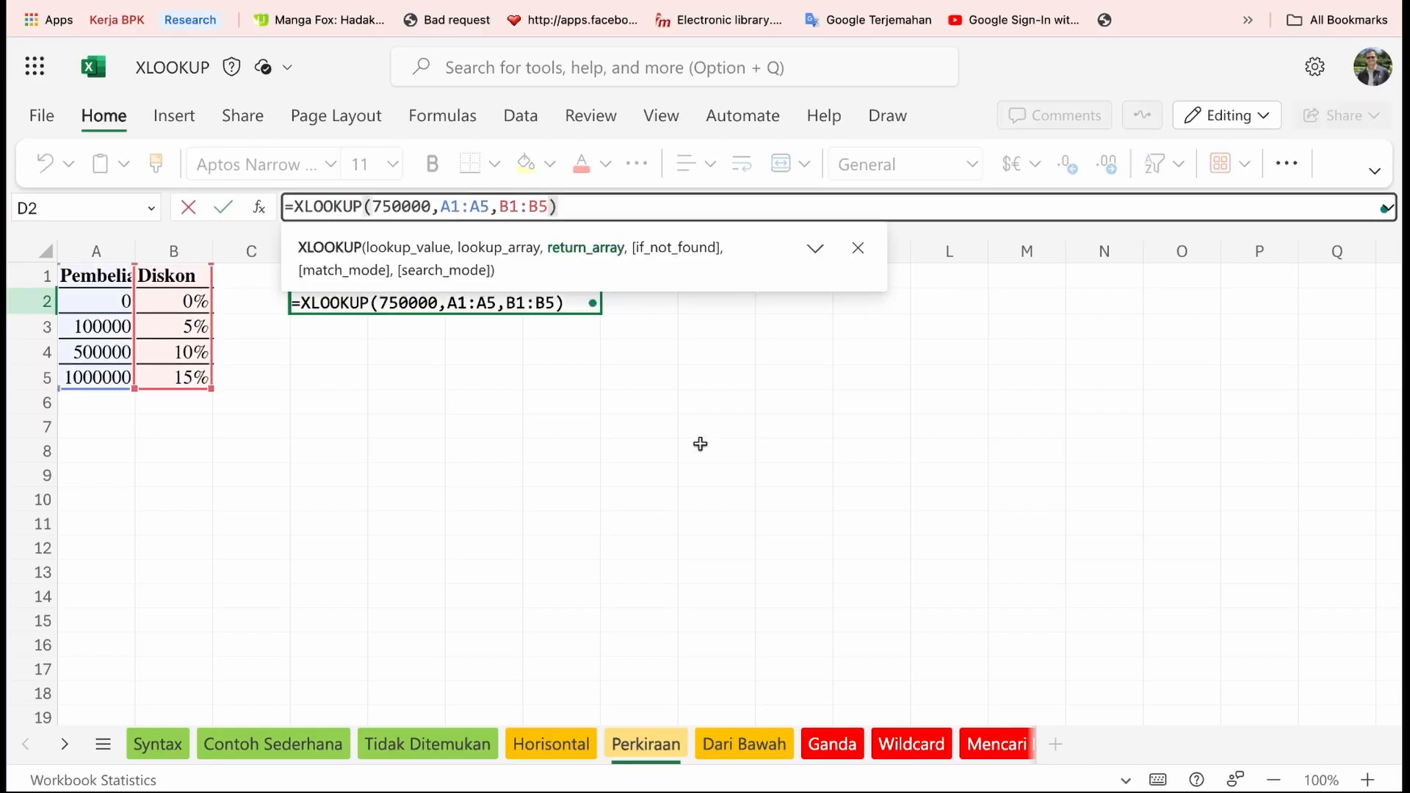
pyautogui.write(',')
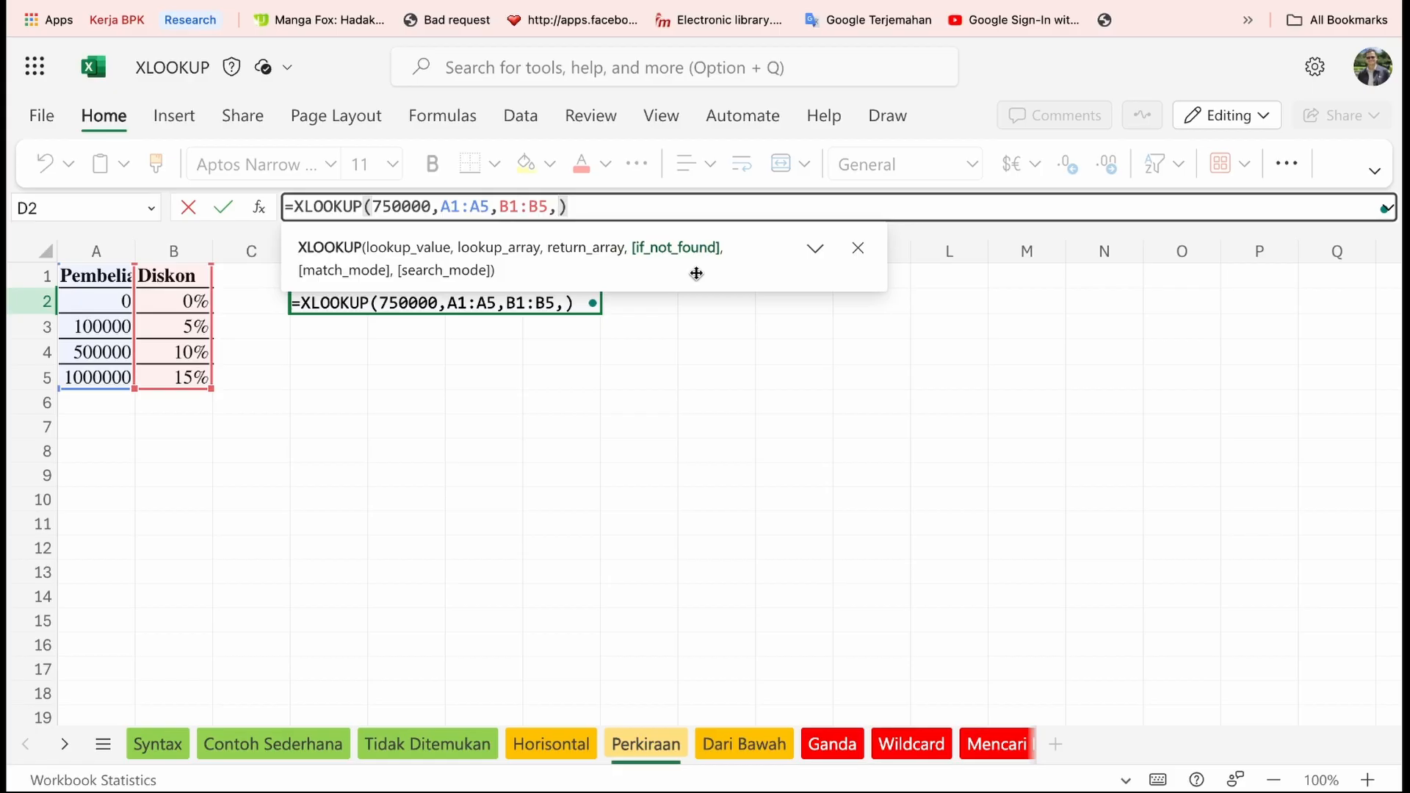
pyautogui.write(',')
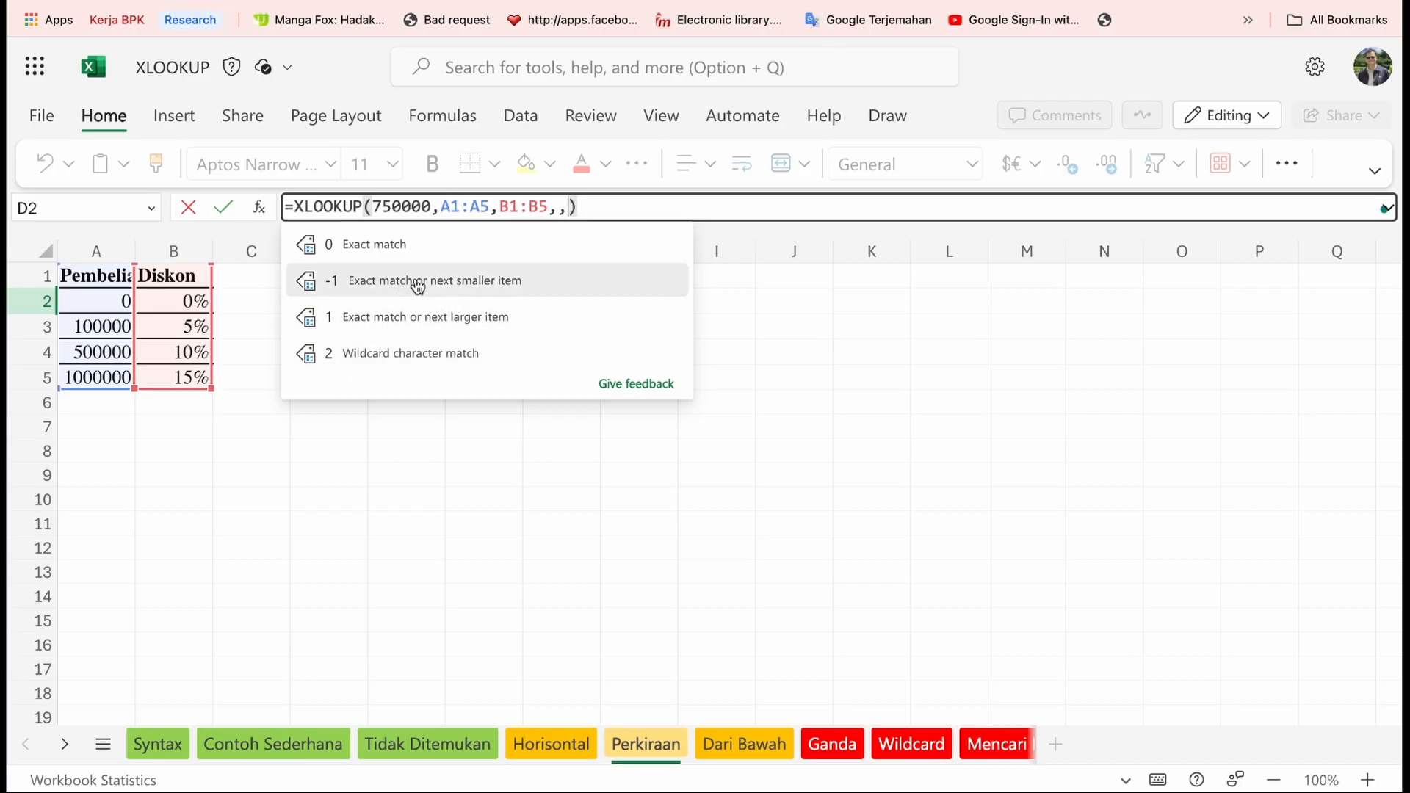
pyautogui.write('-1')
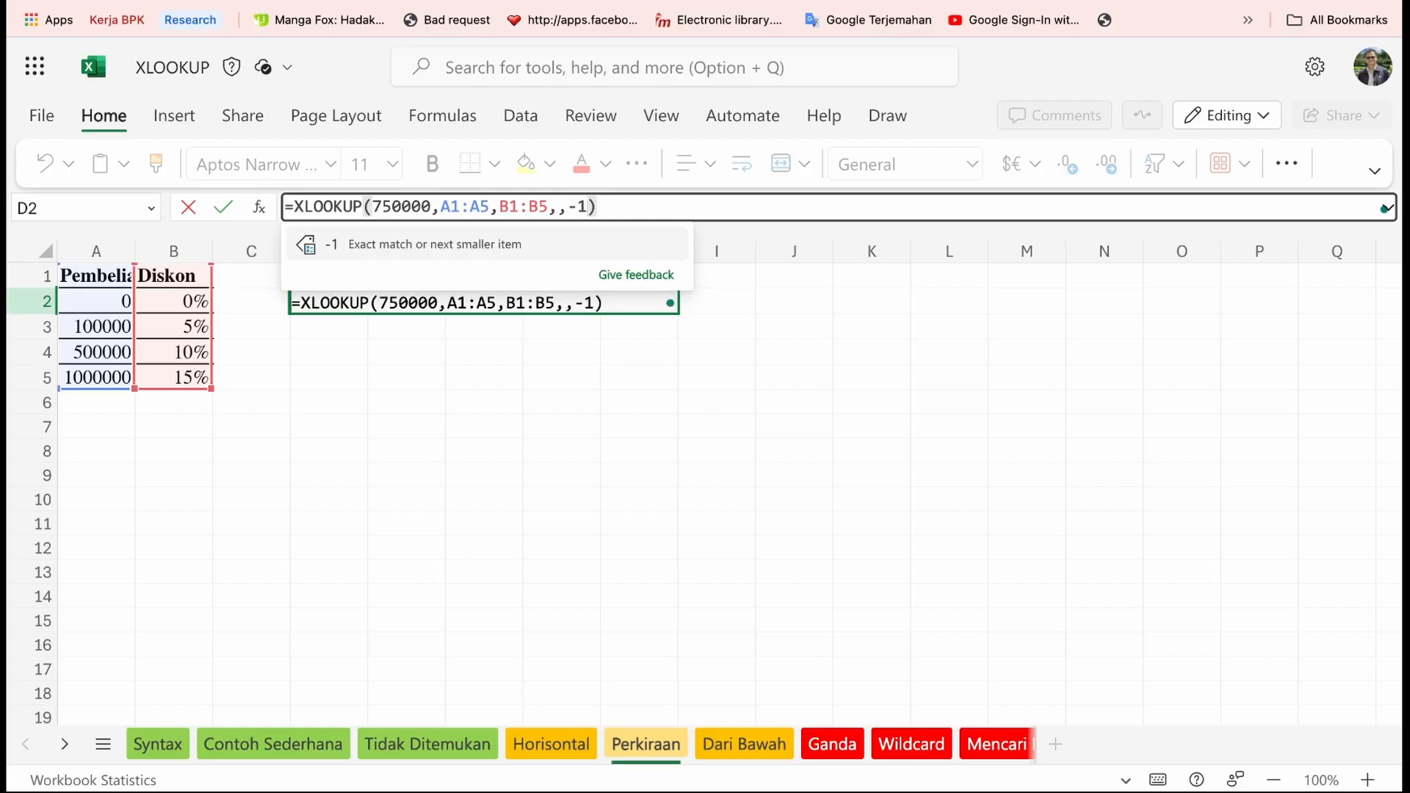
pyautogui.write(')')
pyautogui.press('Return')
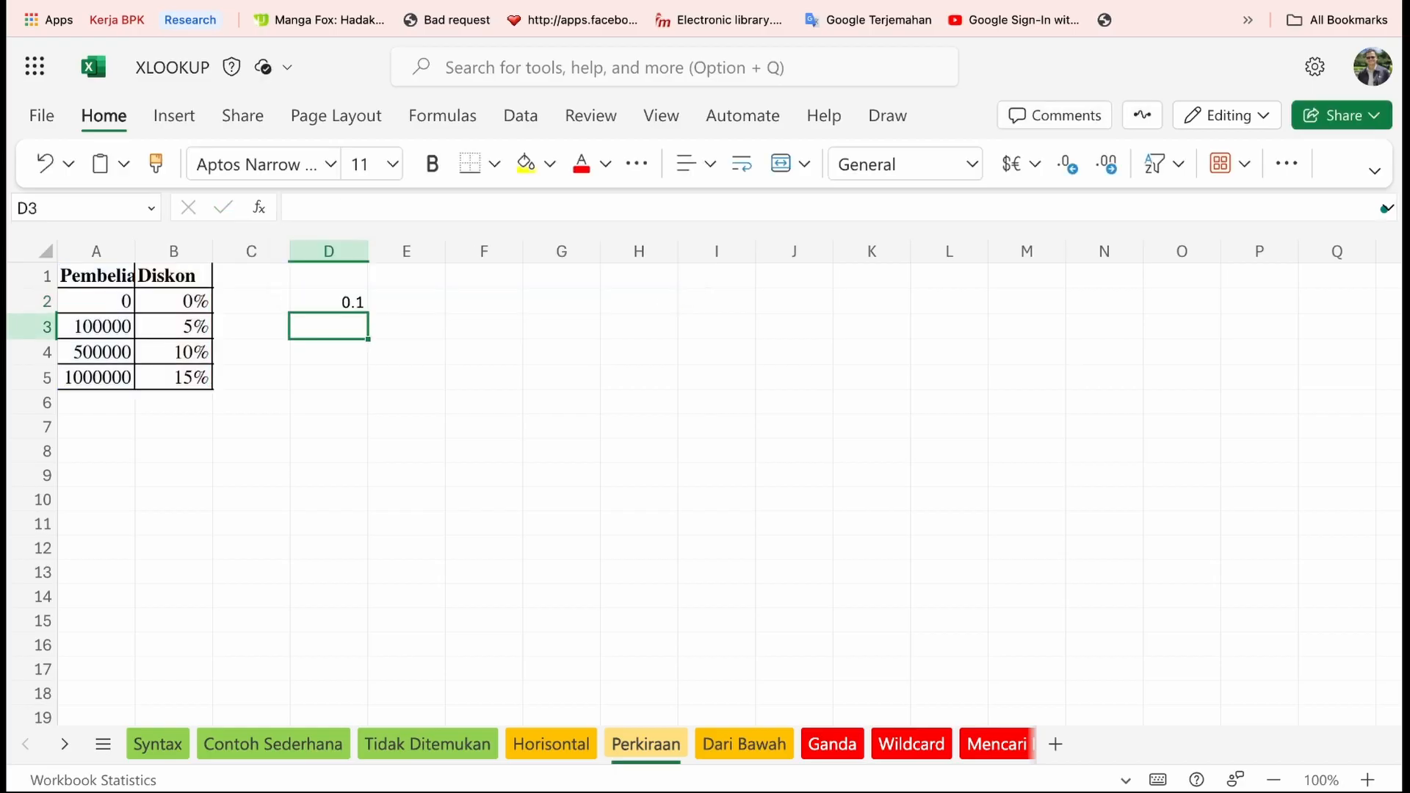
# - Format the discount result in D2 as Percentage
pyautogui.press('Up')
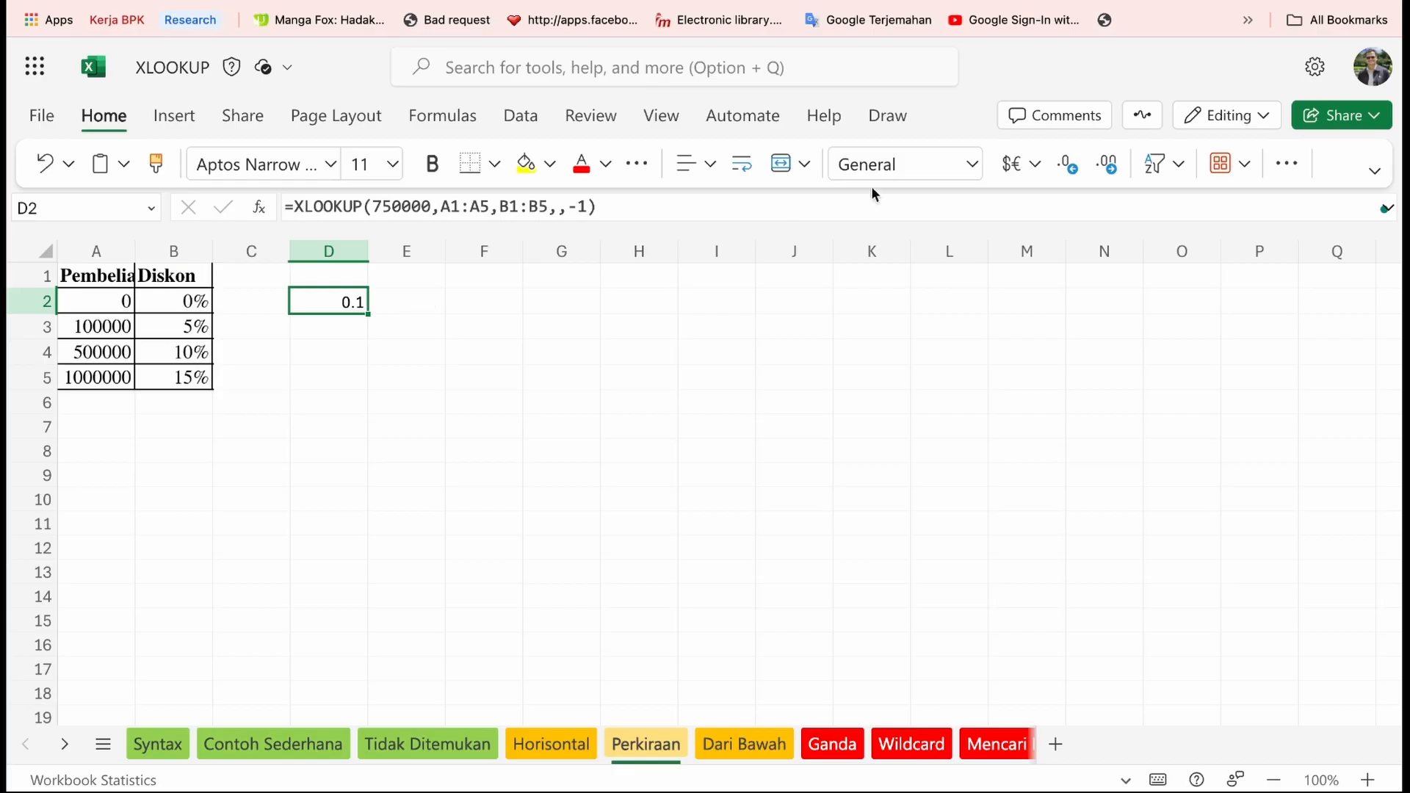
pyautogui.click(971, 165)
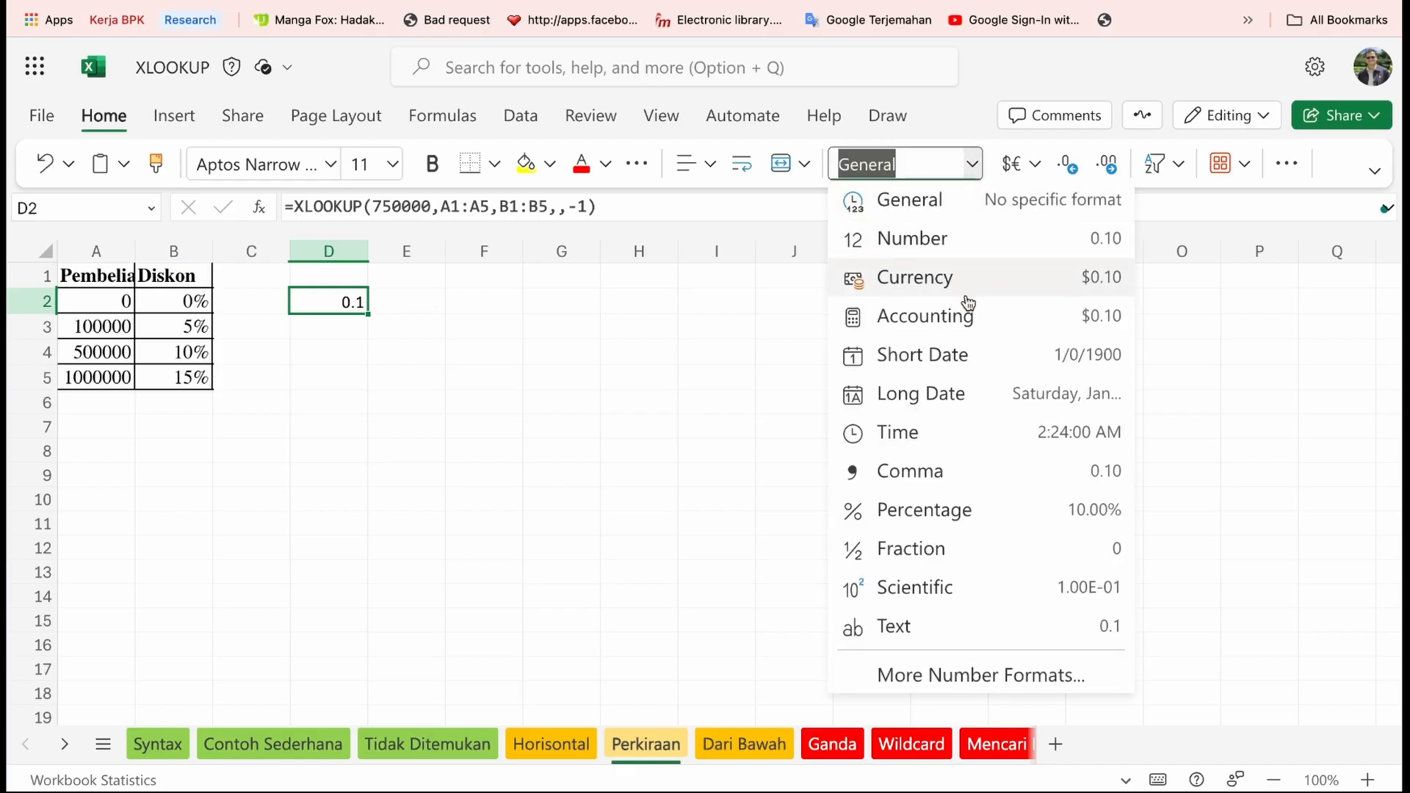
pyautogui.click(914, 509)
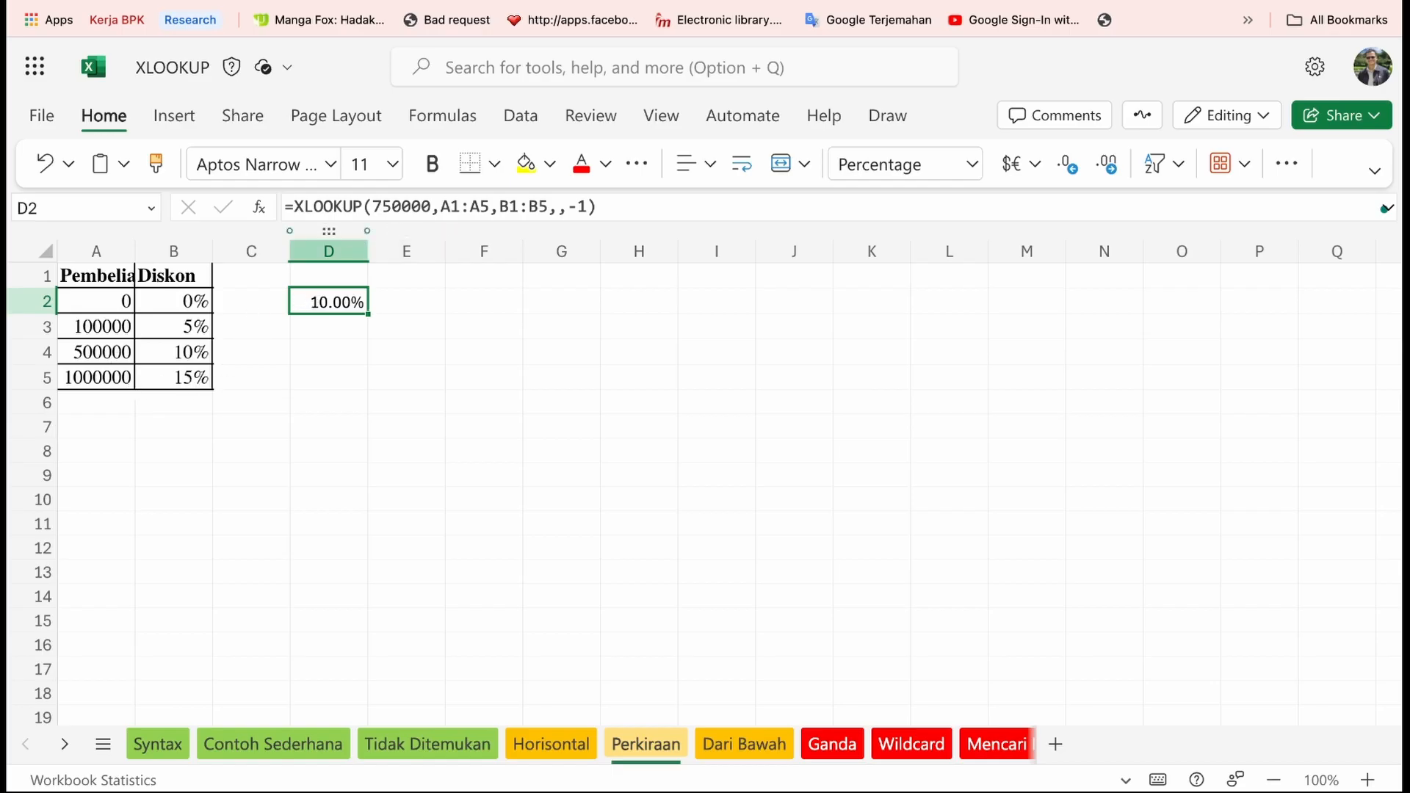
# - Change the lookup value in D2's XLOOKUP formula to 400000
pyautogui.click(389, 205)
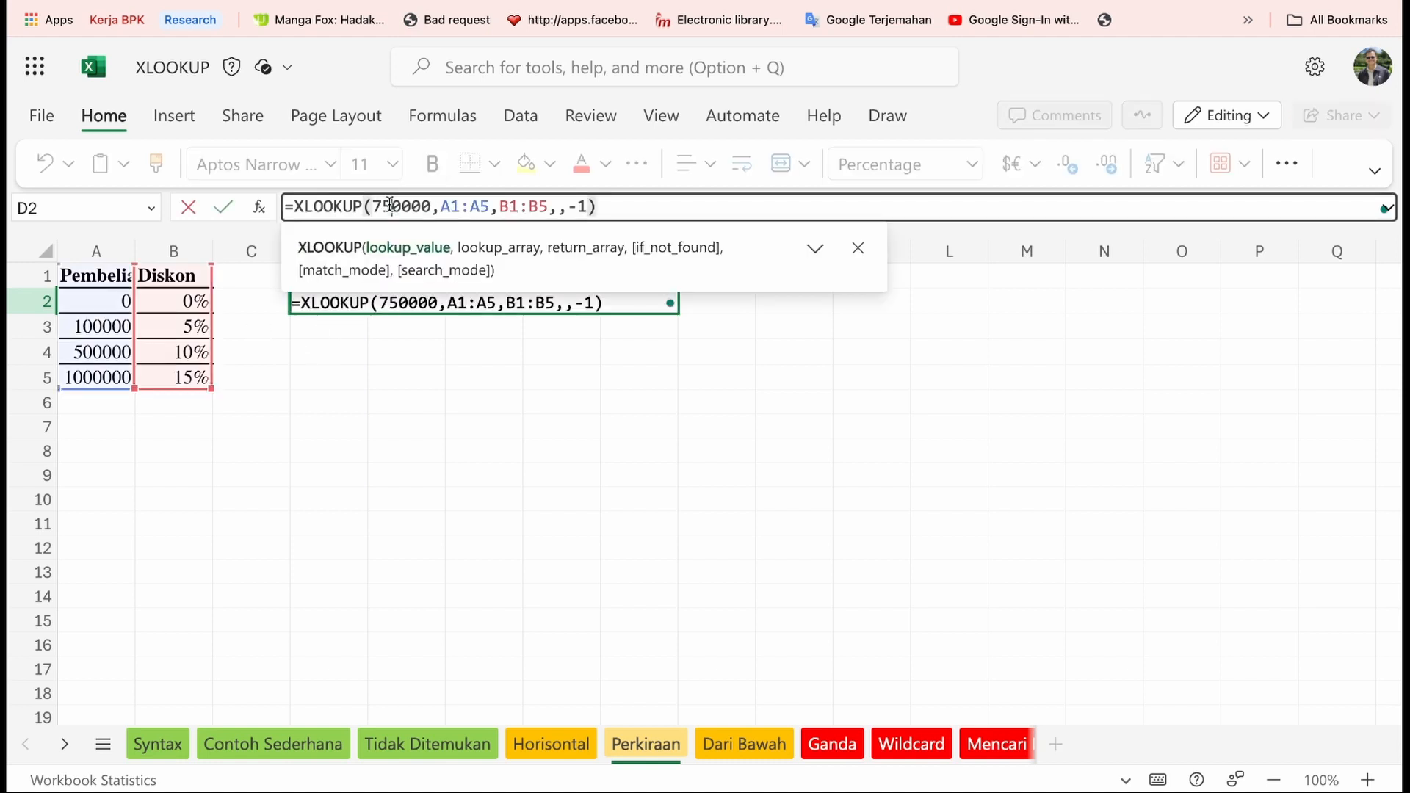
pyautogui.press('BackSpace')
pyautogui.press('BackSpace')
pyautogui.write('40')
pyautogui.press('Return')
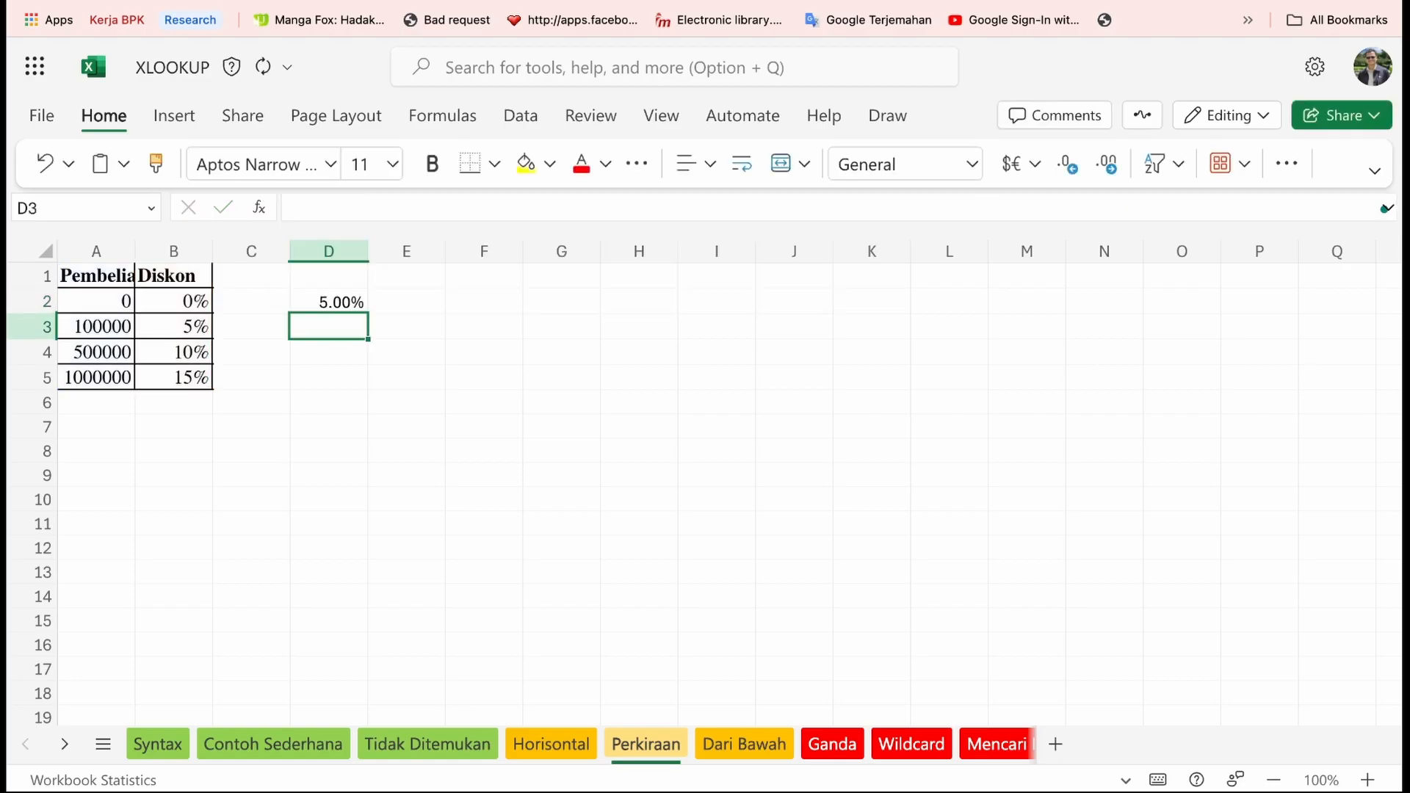
# - Review the arguments of D2's approximate-match XLOOKUP formula, including the lookup value, arrays and match mode
pyautogui.press('Up')
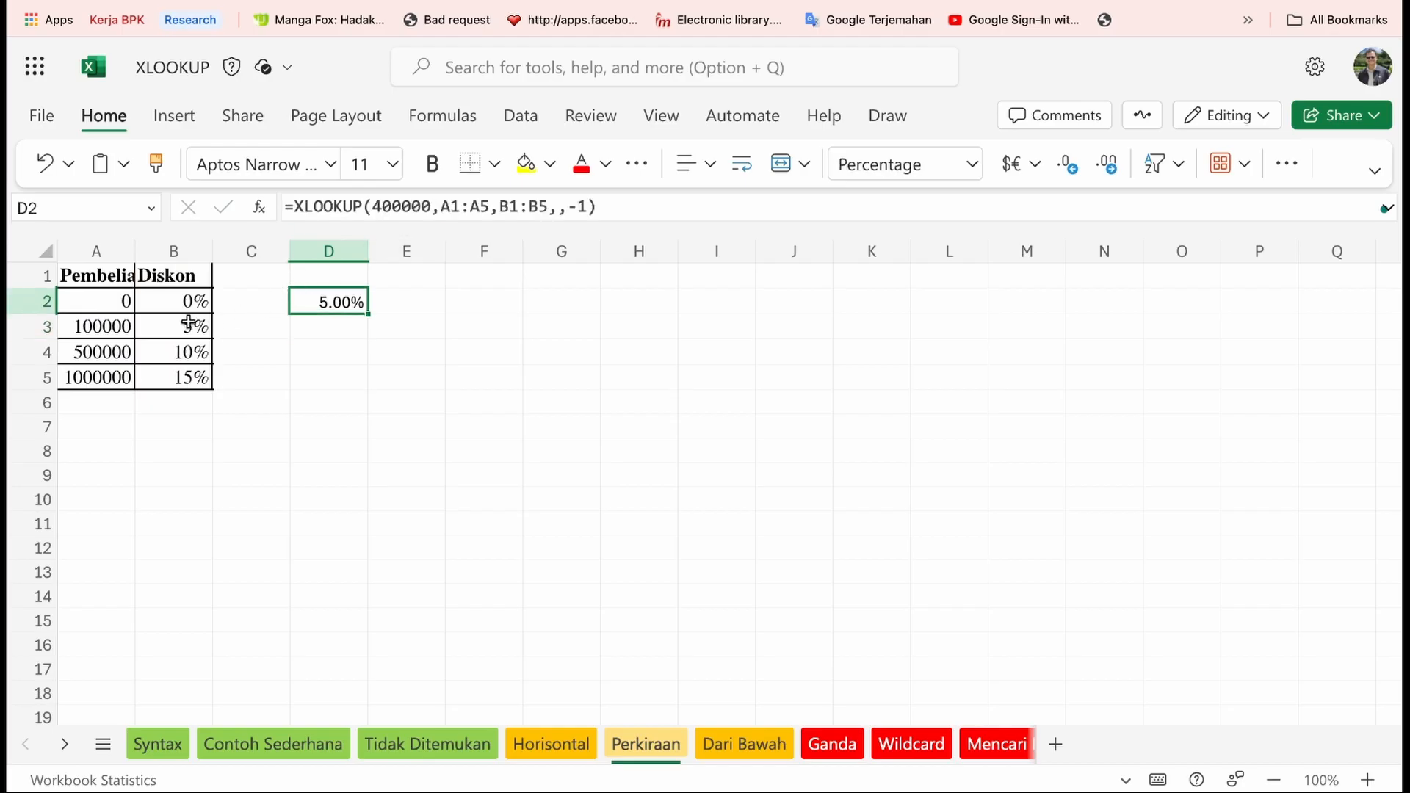
pyautogui.doubleClick(582, 206)
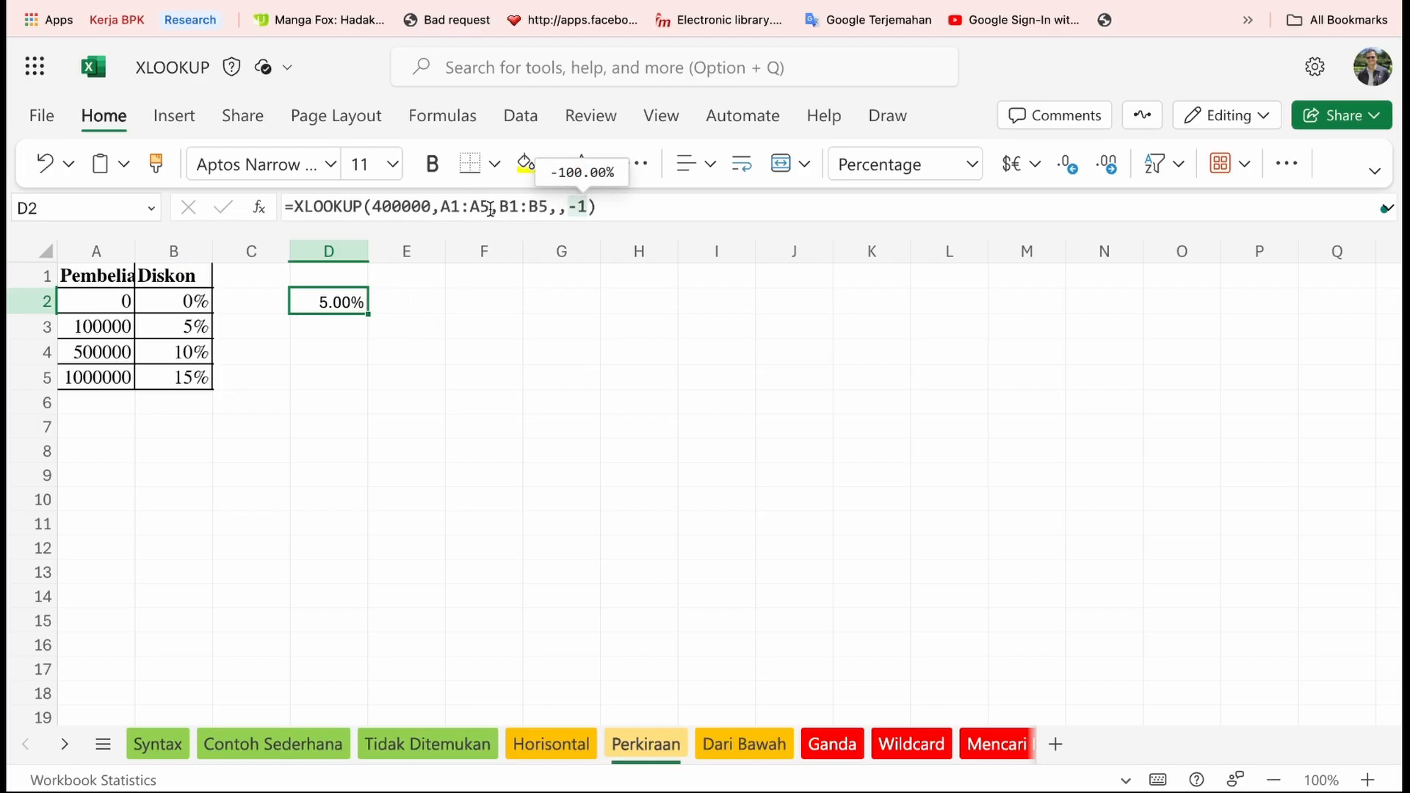
pyautogui.click(324, 207)
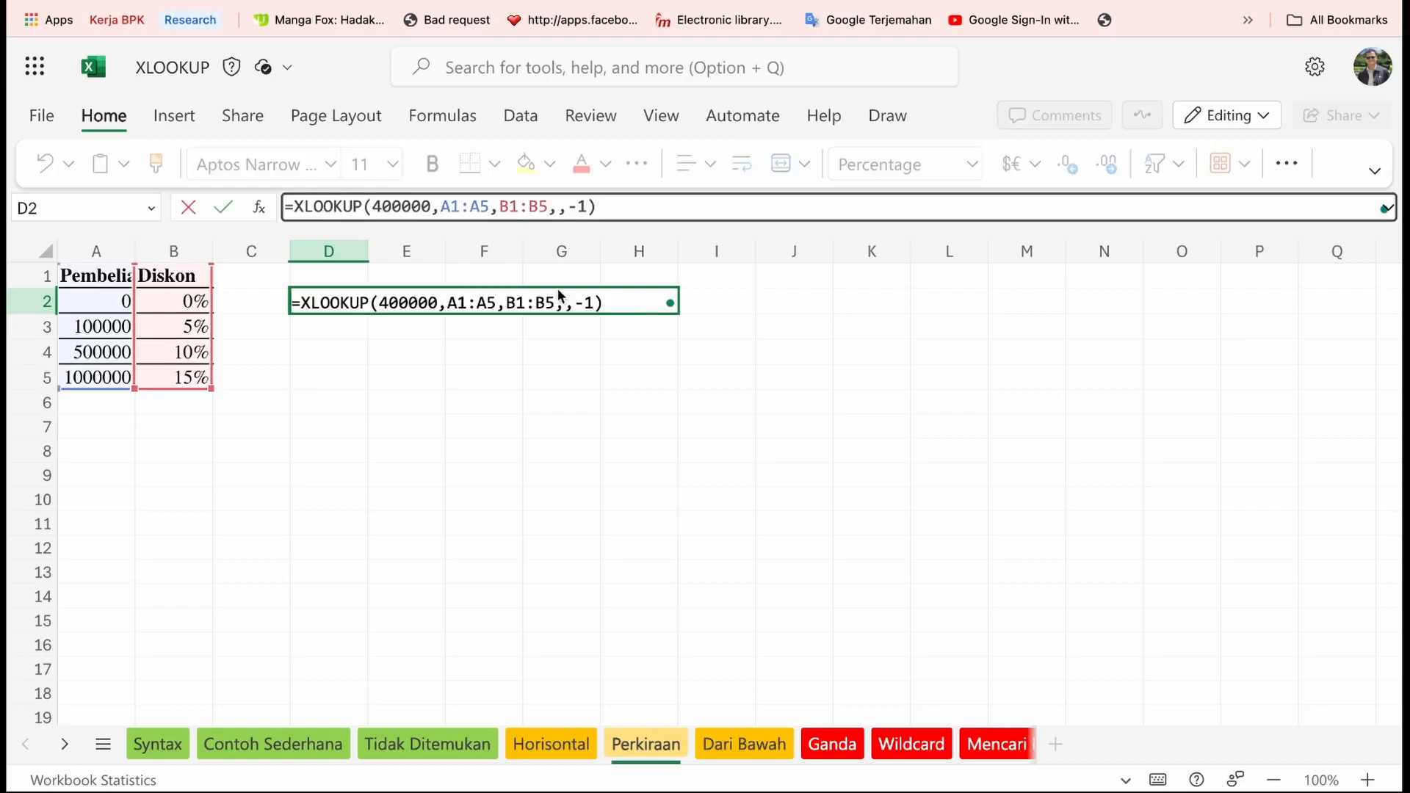
pyautogui.doubleClick(584, 303)
pyautogui.click(302, 403)
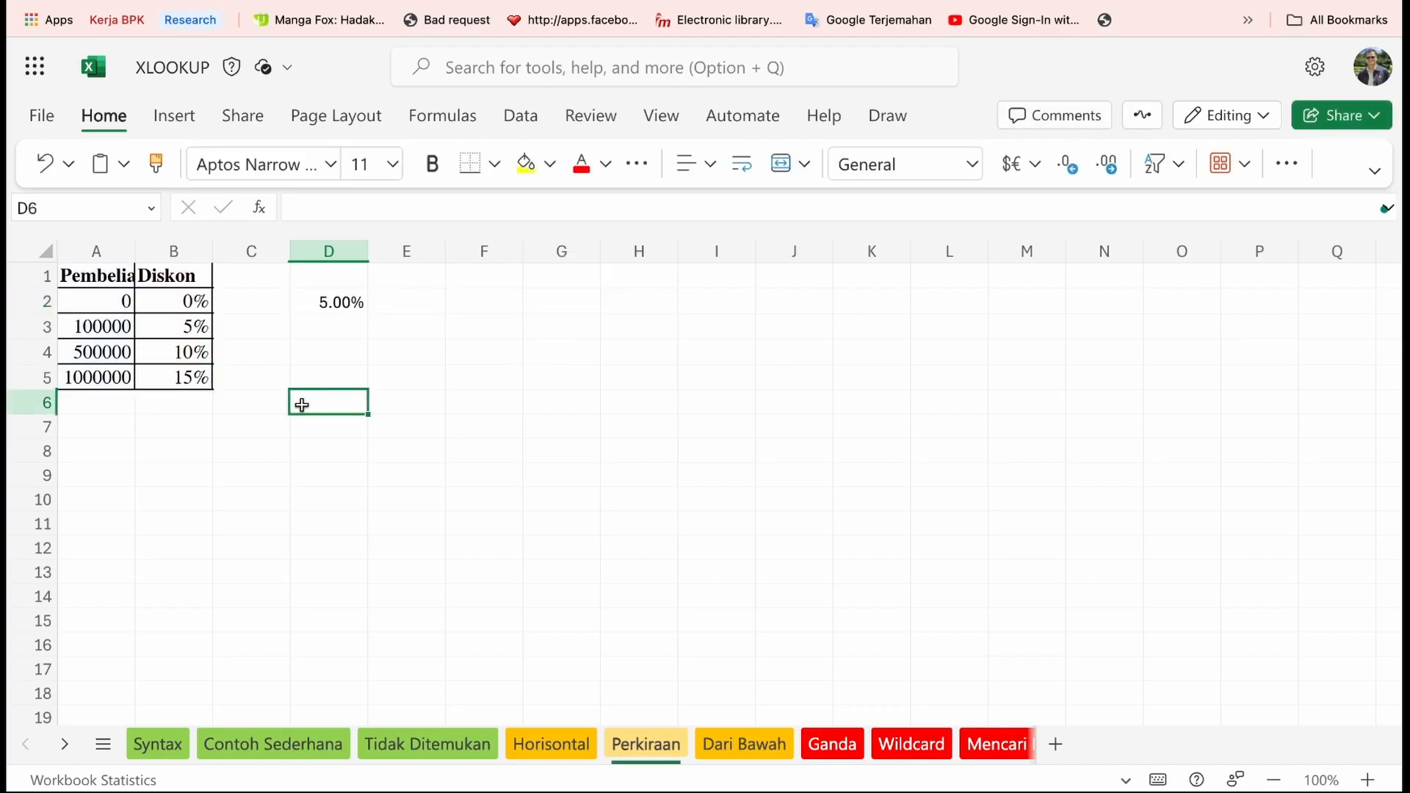
pyautogui.click(338, 302)
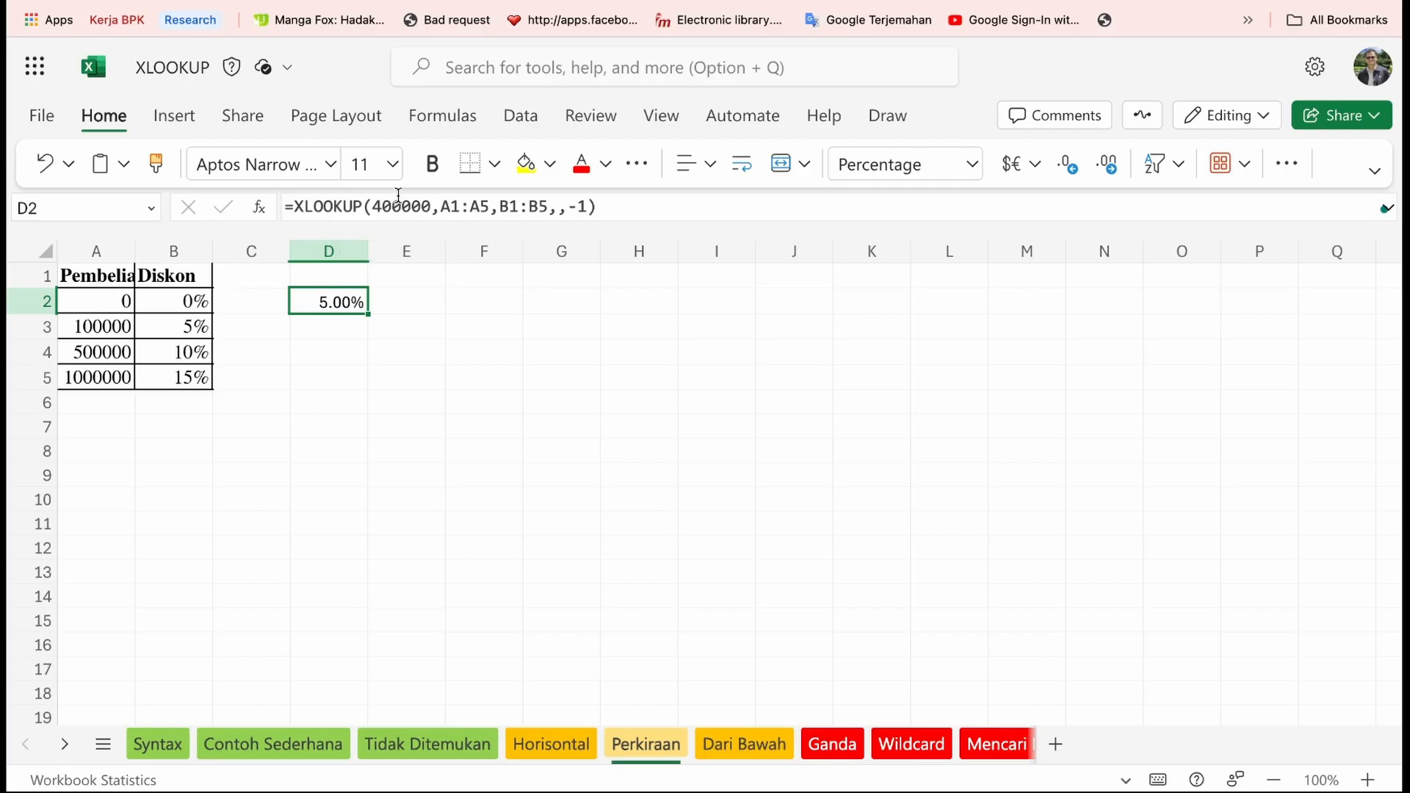
pyautogui.moveTo(407, 202)
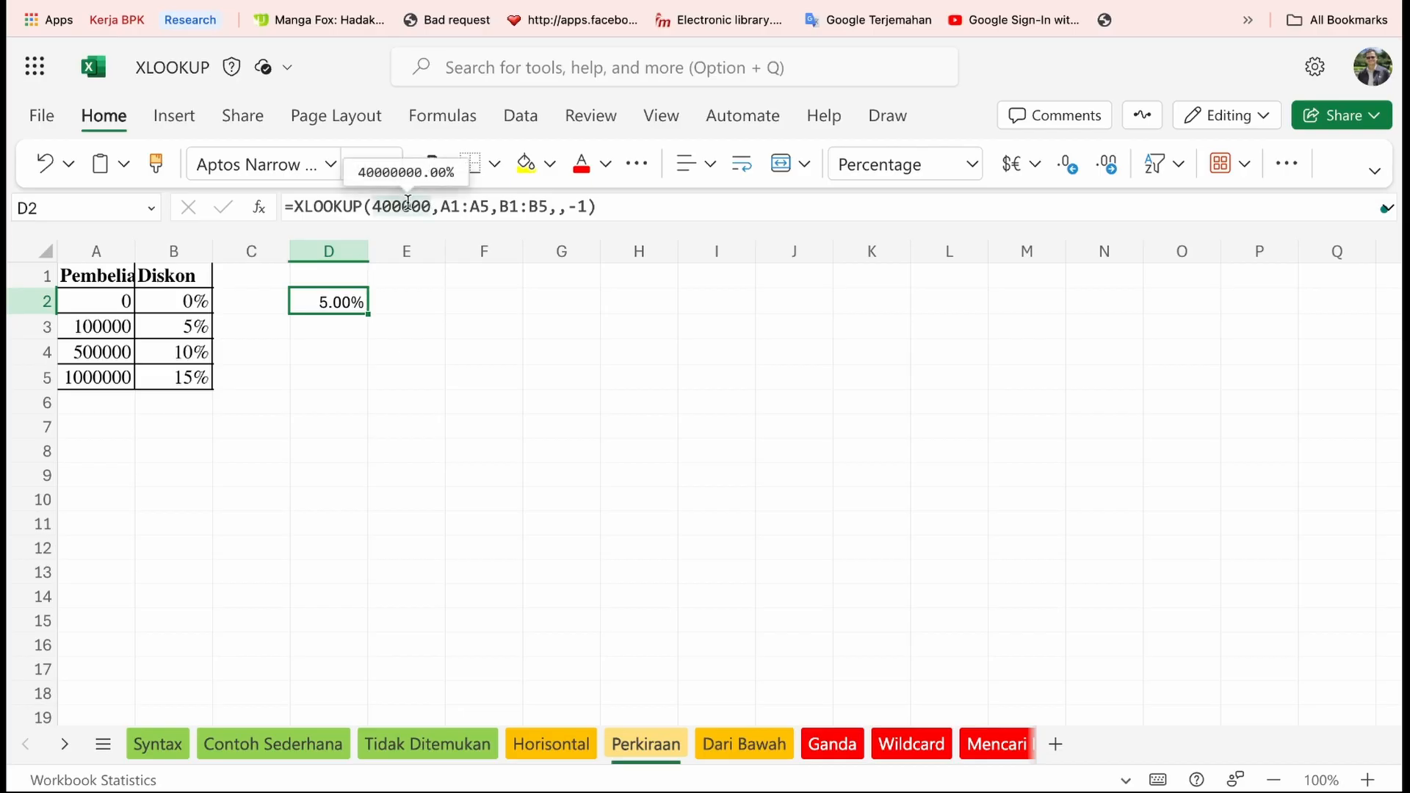
pyautogui.moveTo(541, 206)
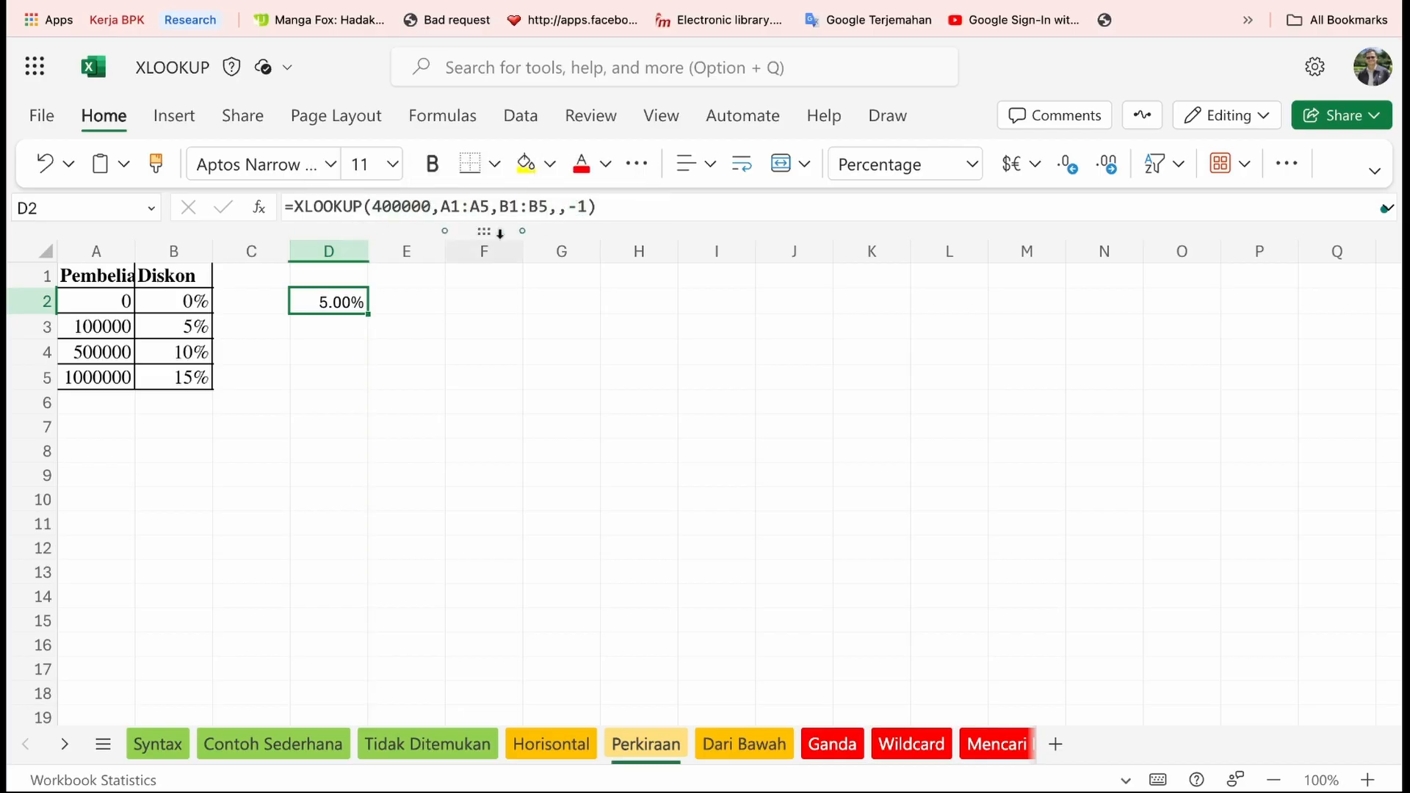
pyautogui.click(609, 202)
pyautogui.click(367, 207)
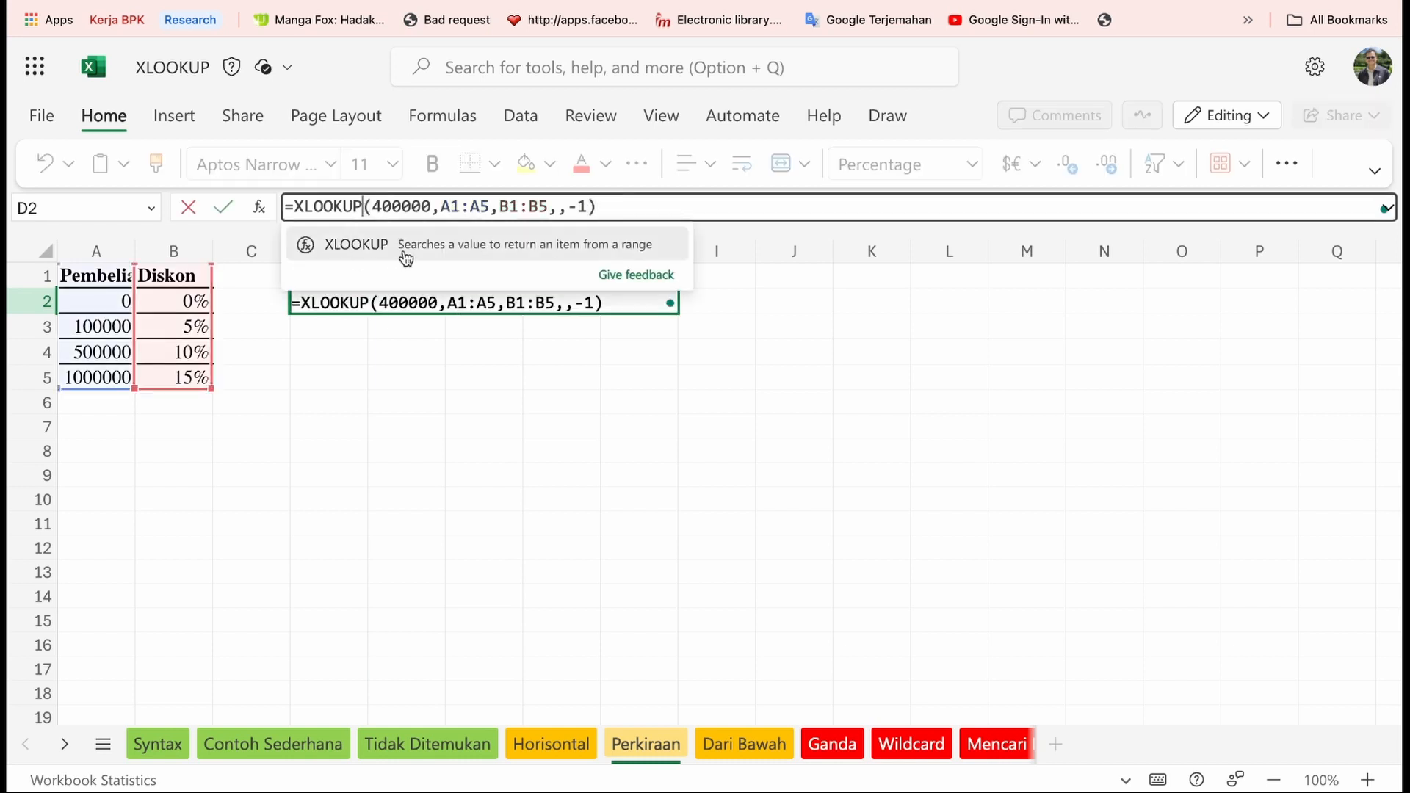
pyautogui.click(705, 665)
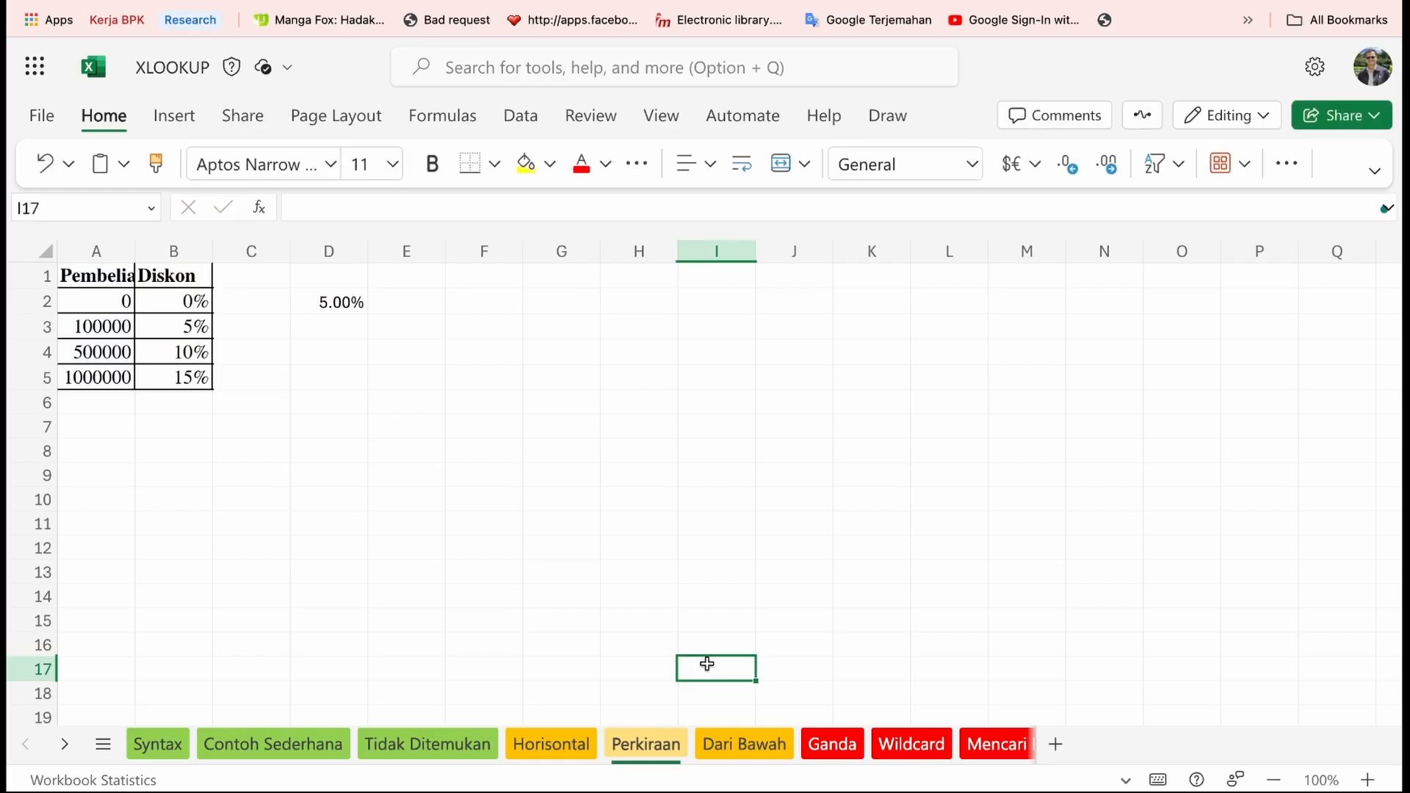
# - Open the Dari Bawah sheet and examine the Produk and Harga columns and the two highlighted Jeruk entries
pyautogui.click(735, 746)
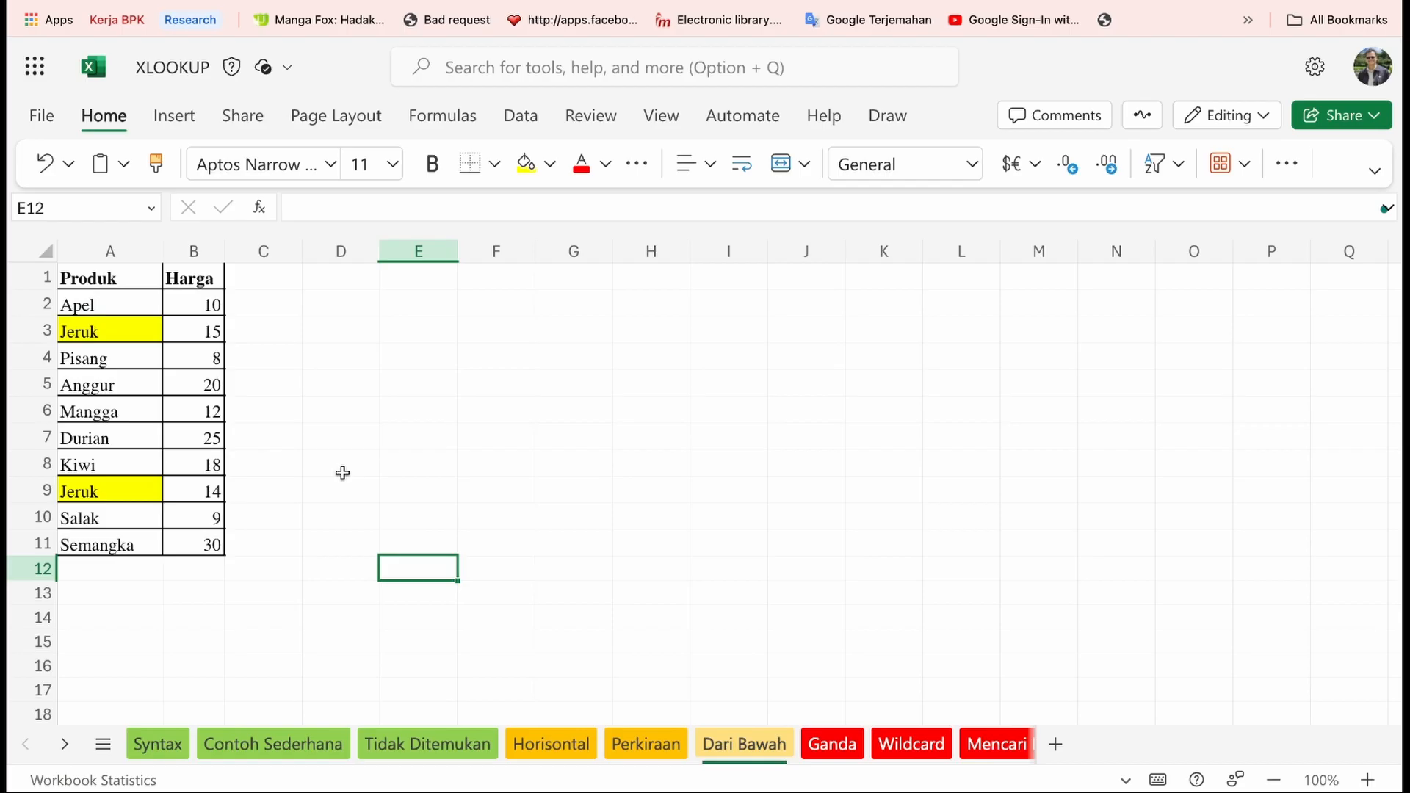
pyautogui.click(104, 281)
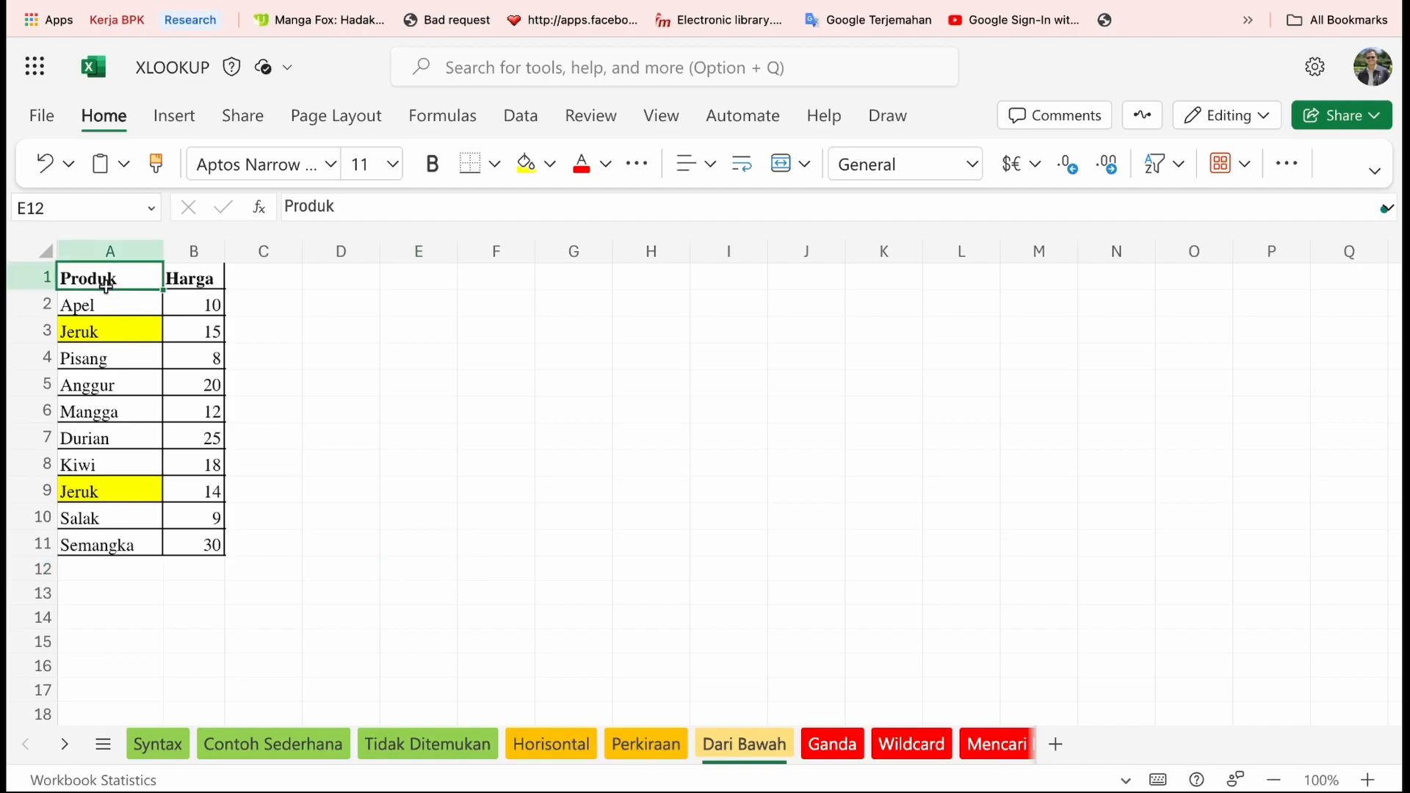
pyautogui.click(174, 277)
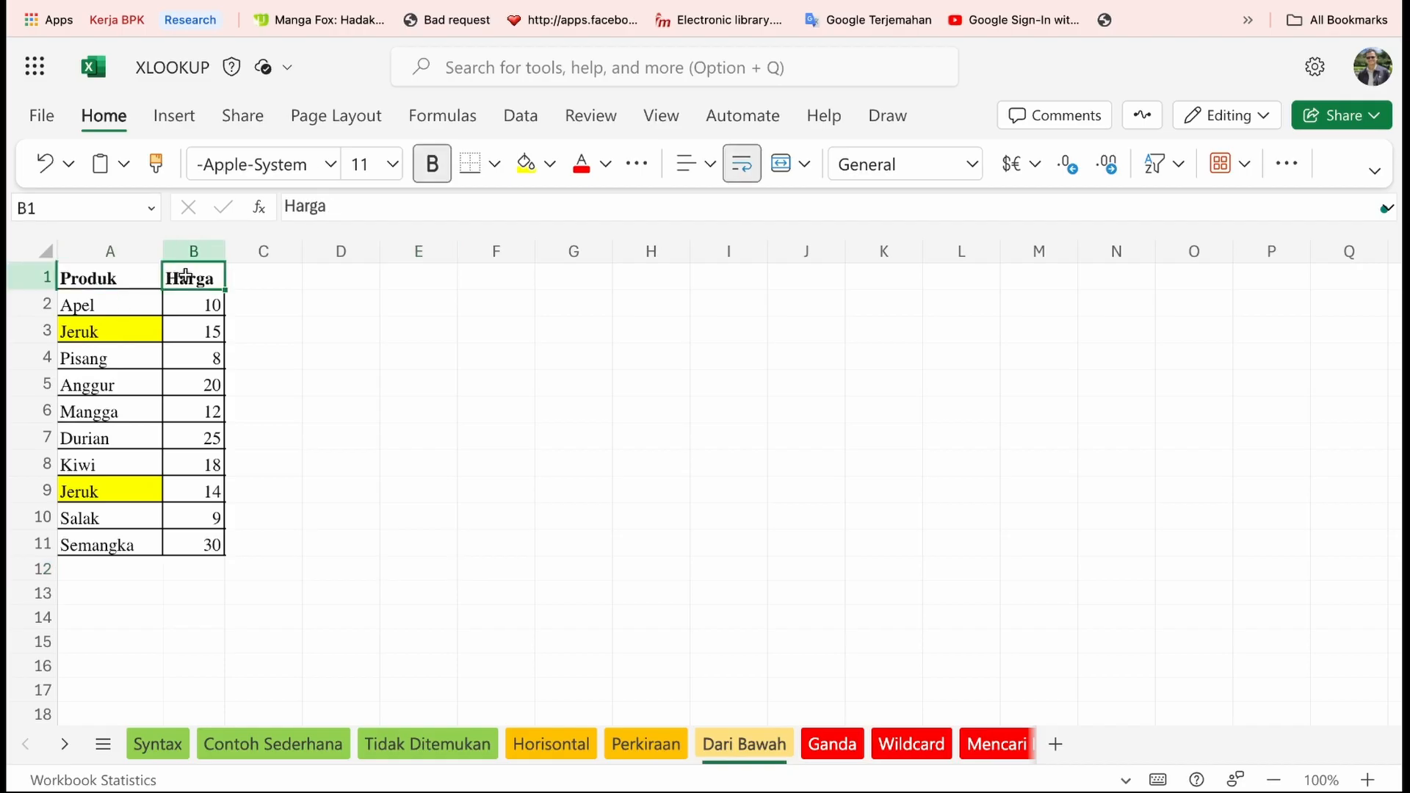
pyautogui.click(103, 280)
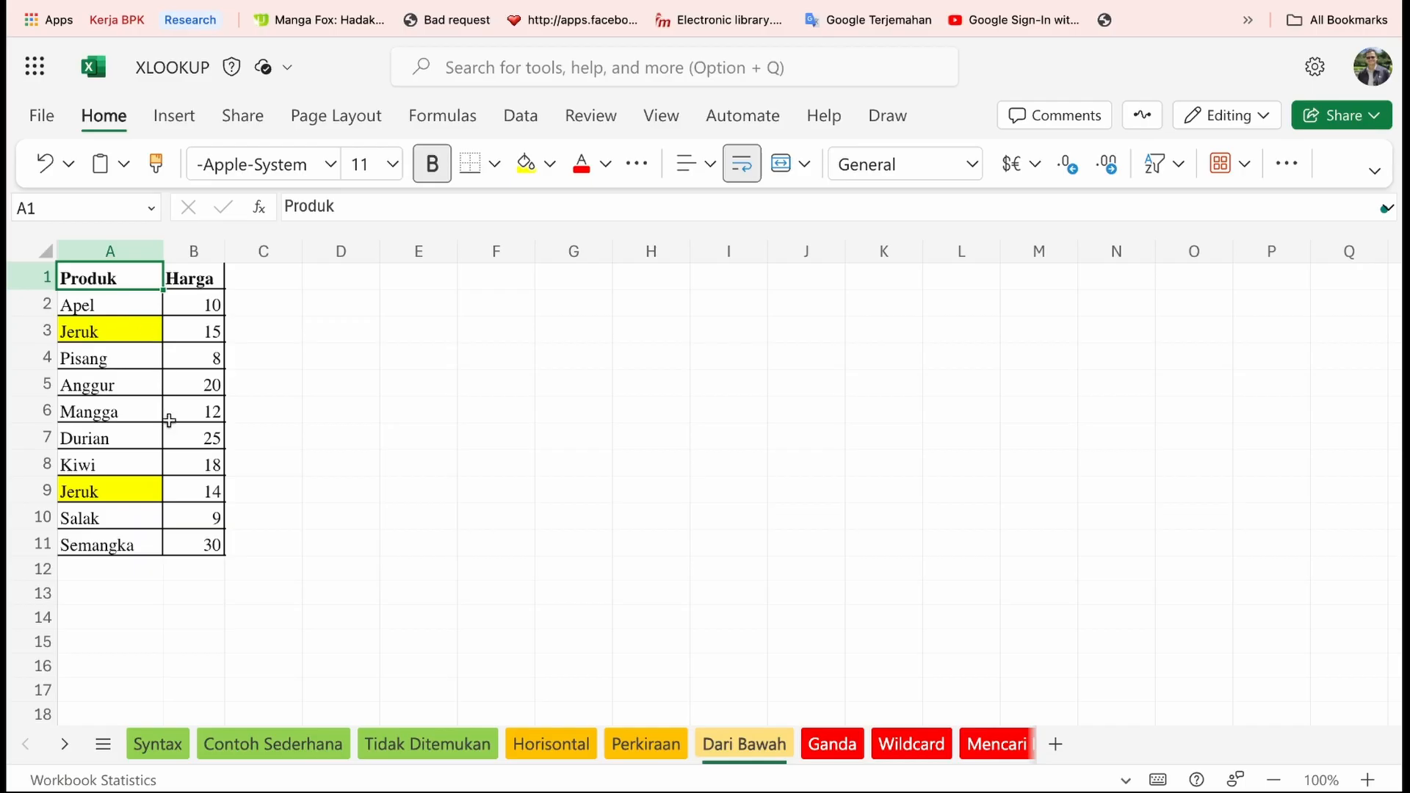
pyautogui.click(89, 332)
pyautogui.click(82, 488)
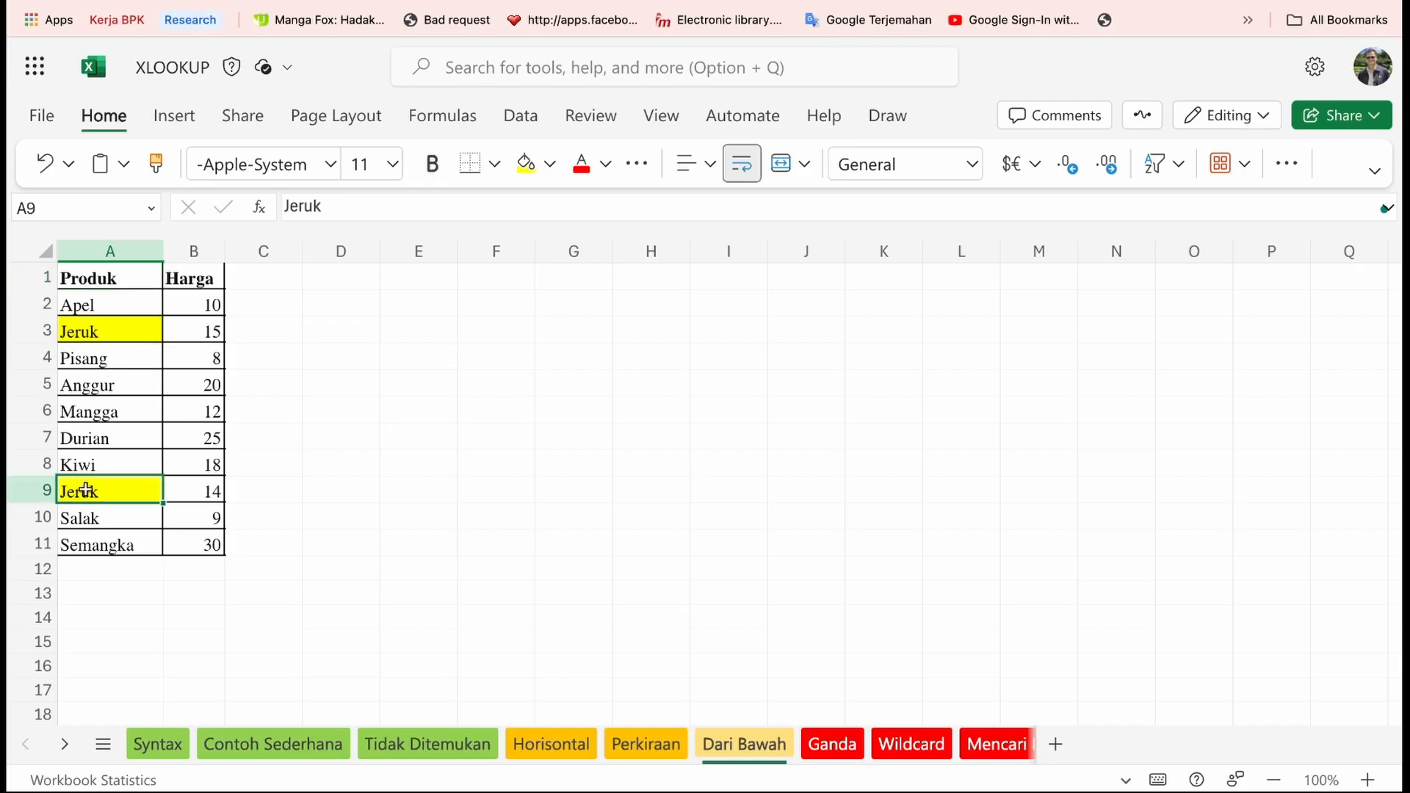
pyautogui.click(95, 332)
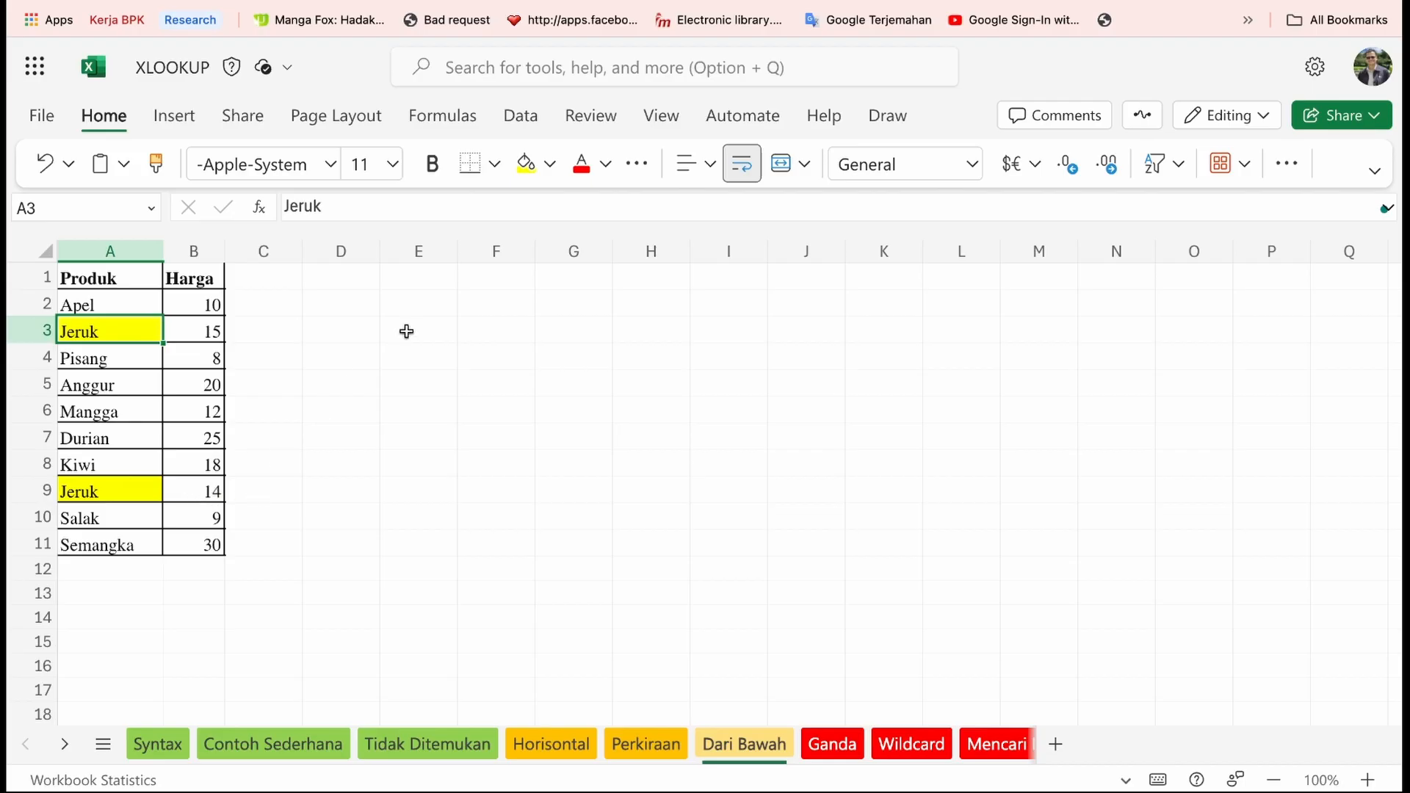
# - Enter an XLOOKUP formula in D2 for "Jeruk" with lookup array A1:A11 and return array B1:B11, and check it against B3
pyautogui.click(343, 298)
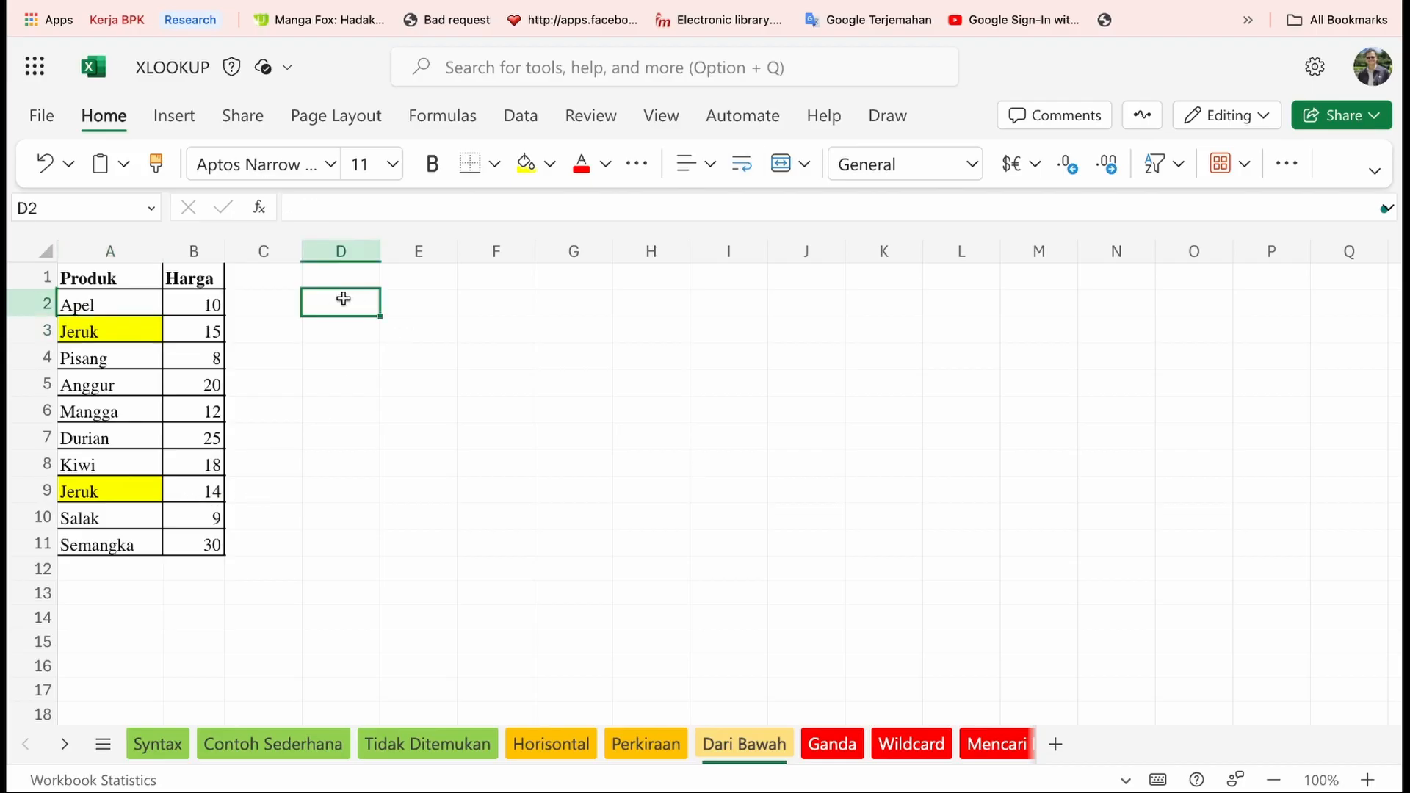
pyautogui.write('=xloo')
pyautogui.press('Tab')
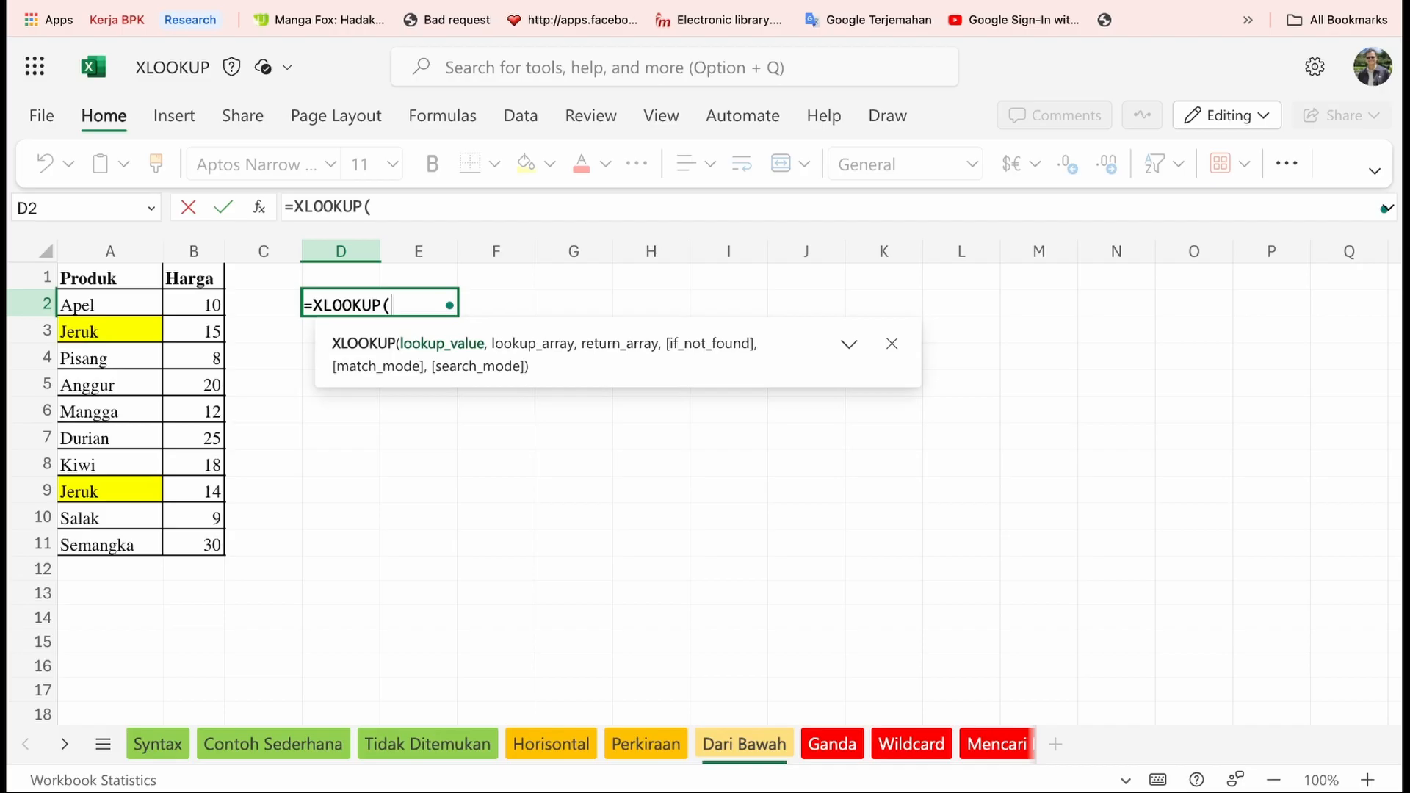
pyautogui.write('"Jeruk",')
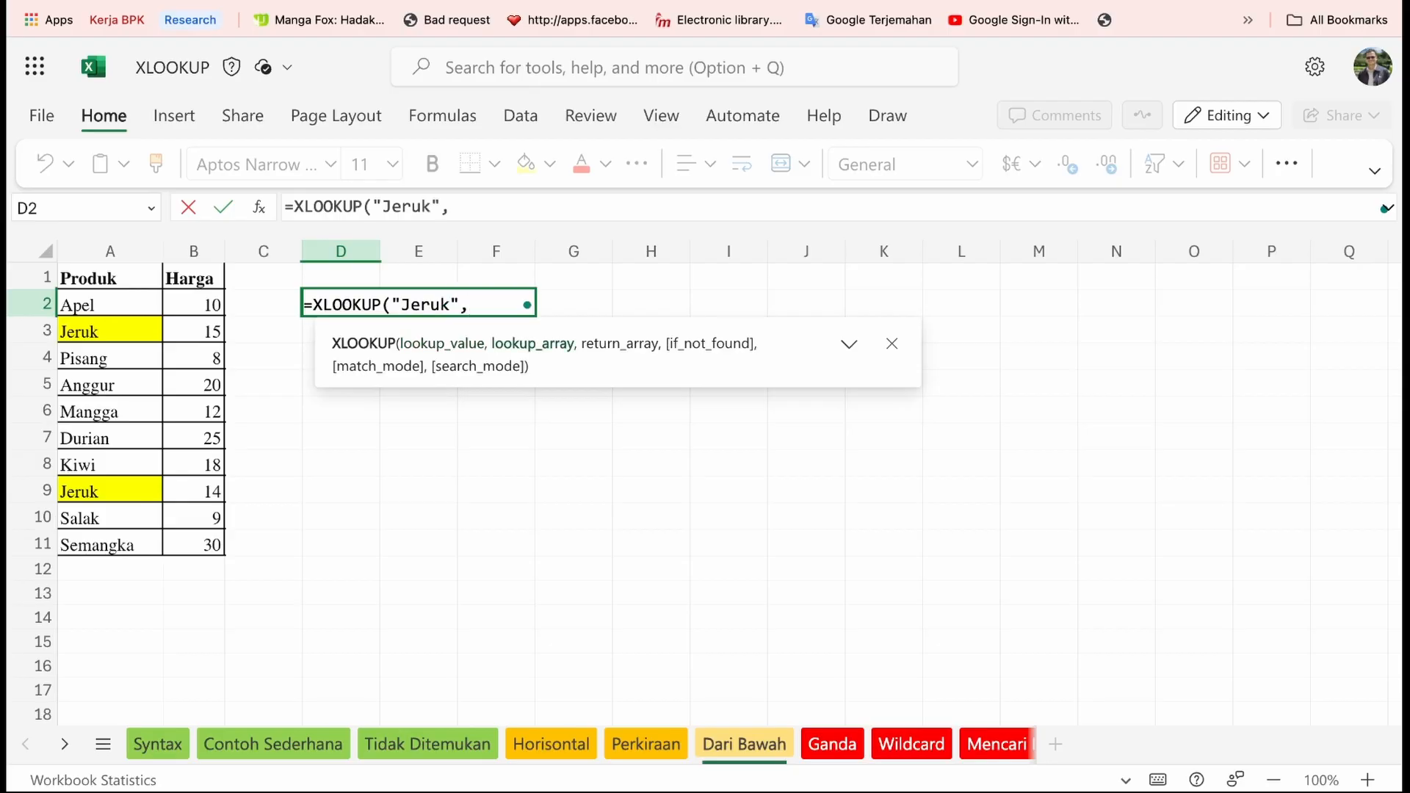
pyautogui.moveTo(118, 273); pyautogui.dragTo(120, 546)
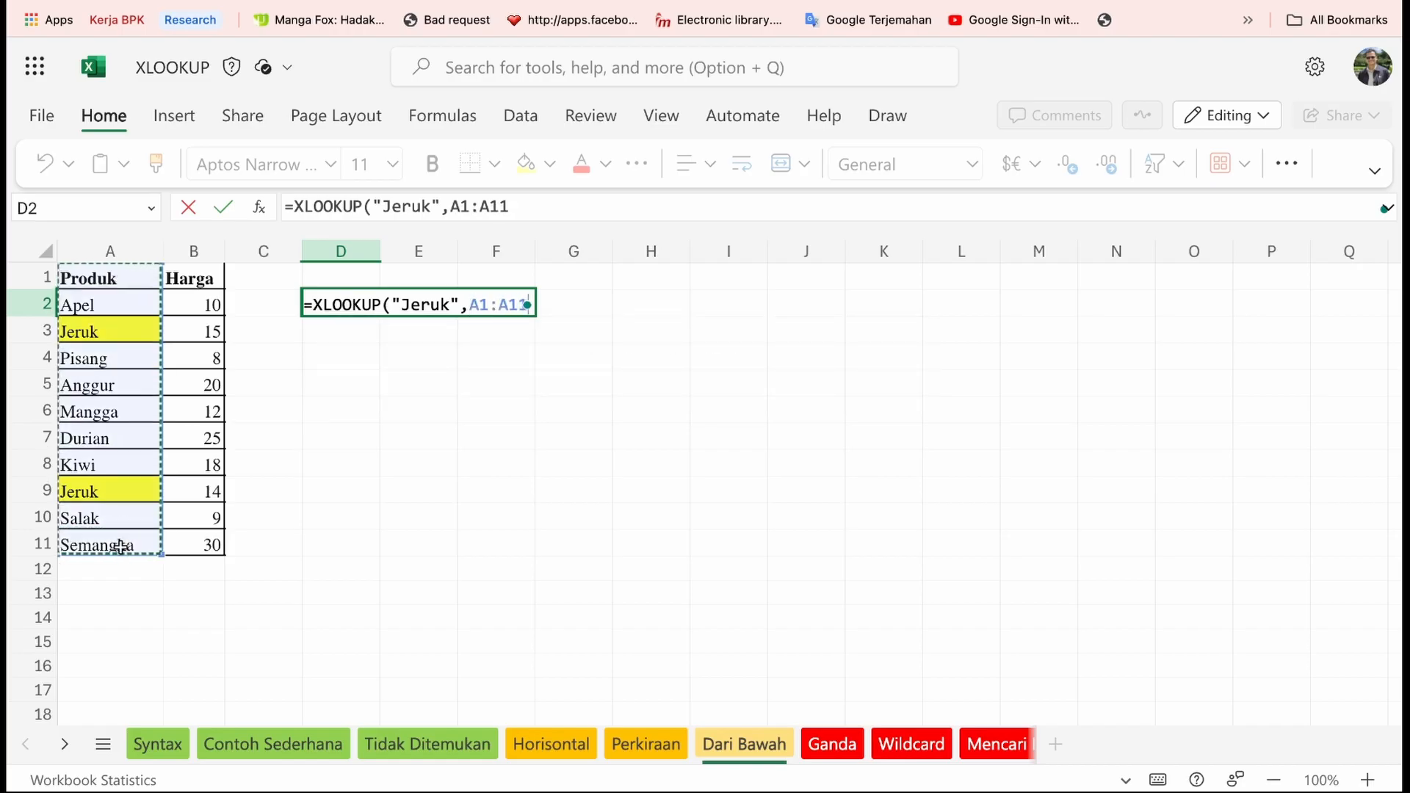
pyautogui.write(',')
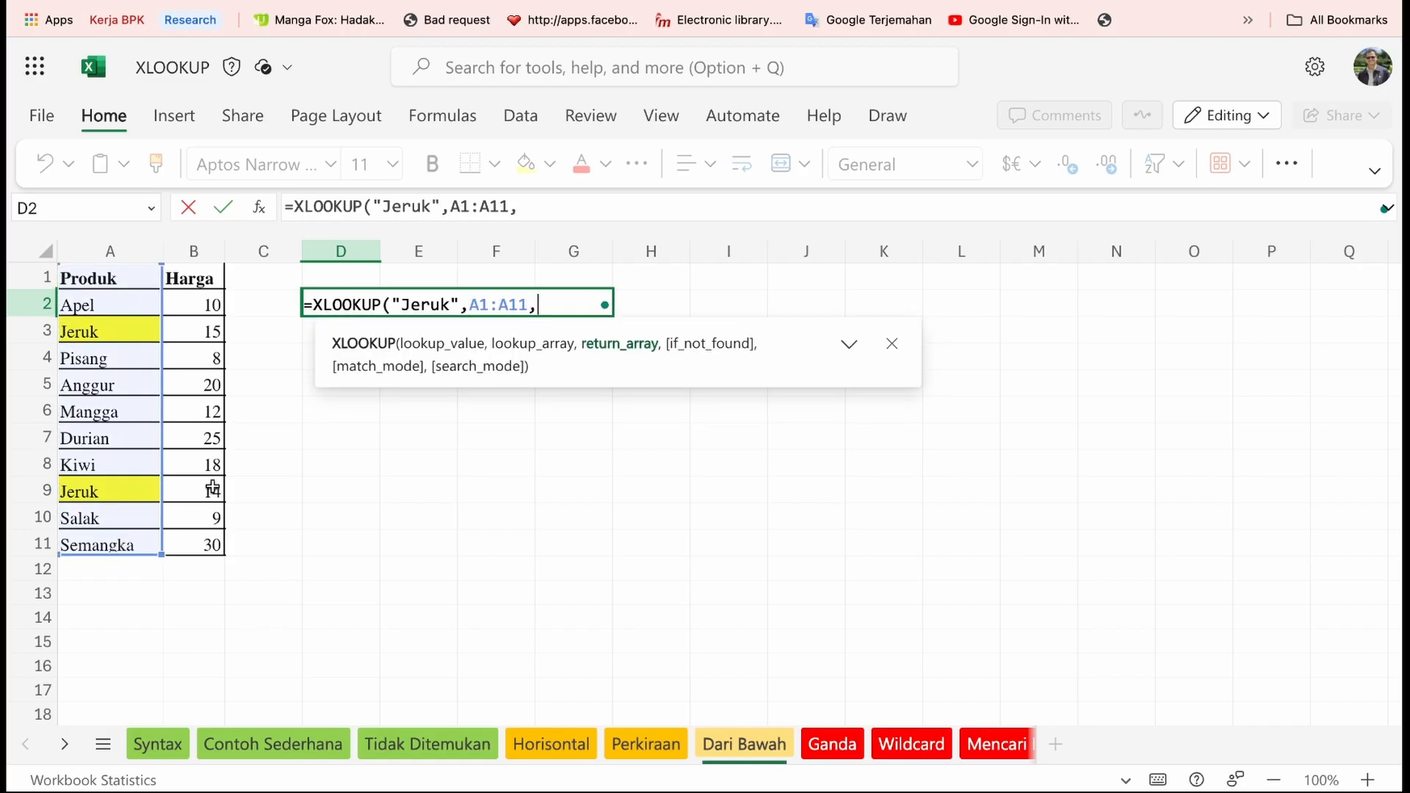
pyautogui.moveTo(195, 282); pyautogui.dragTo(195, 536)
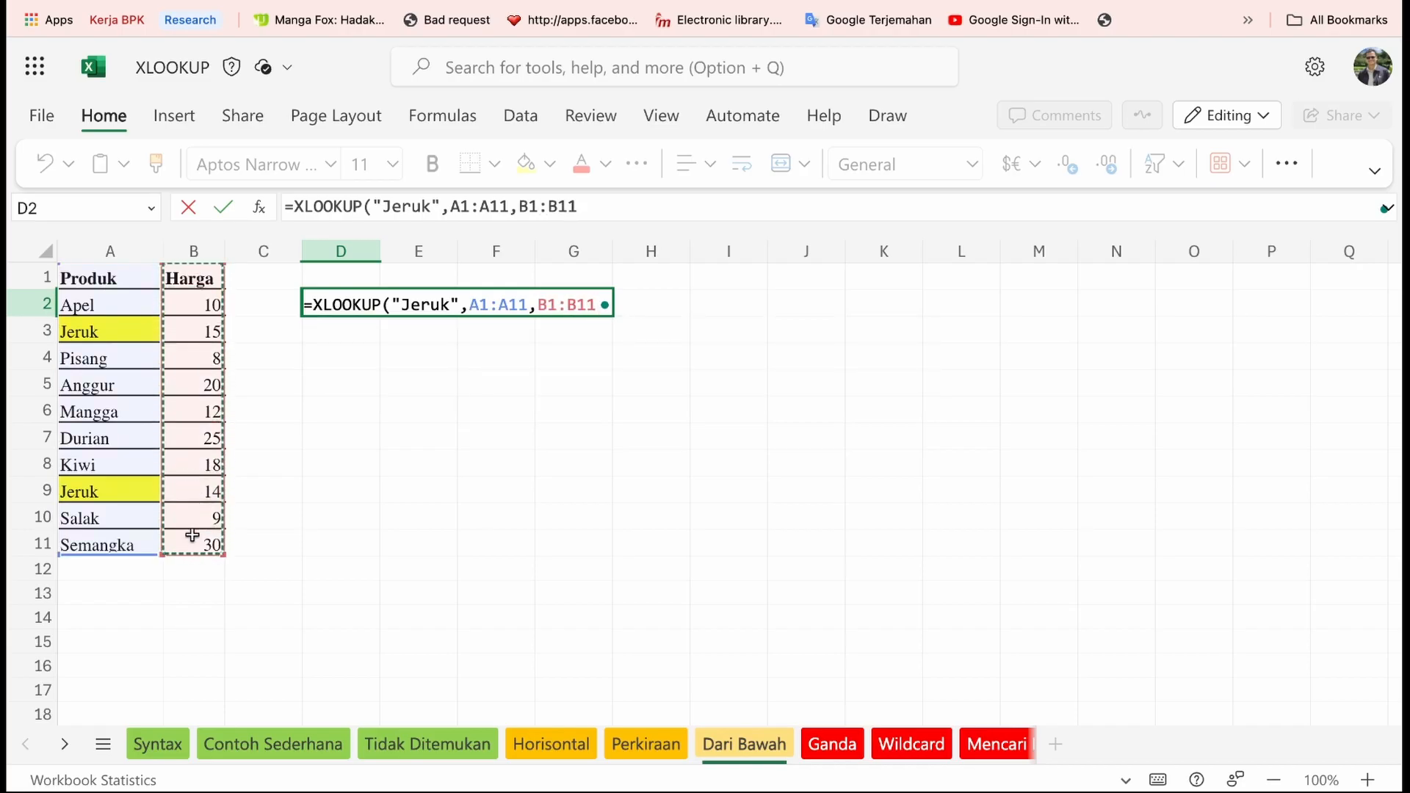
pyautogui.write(')')
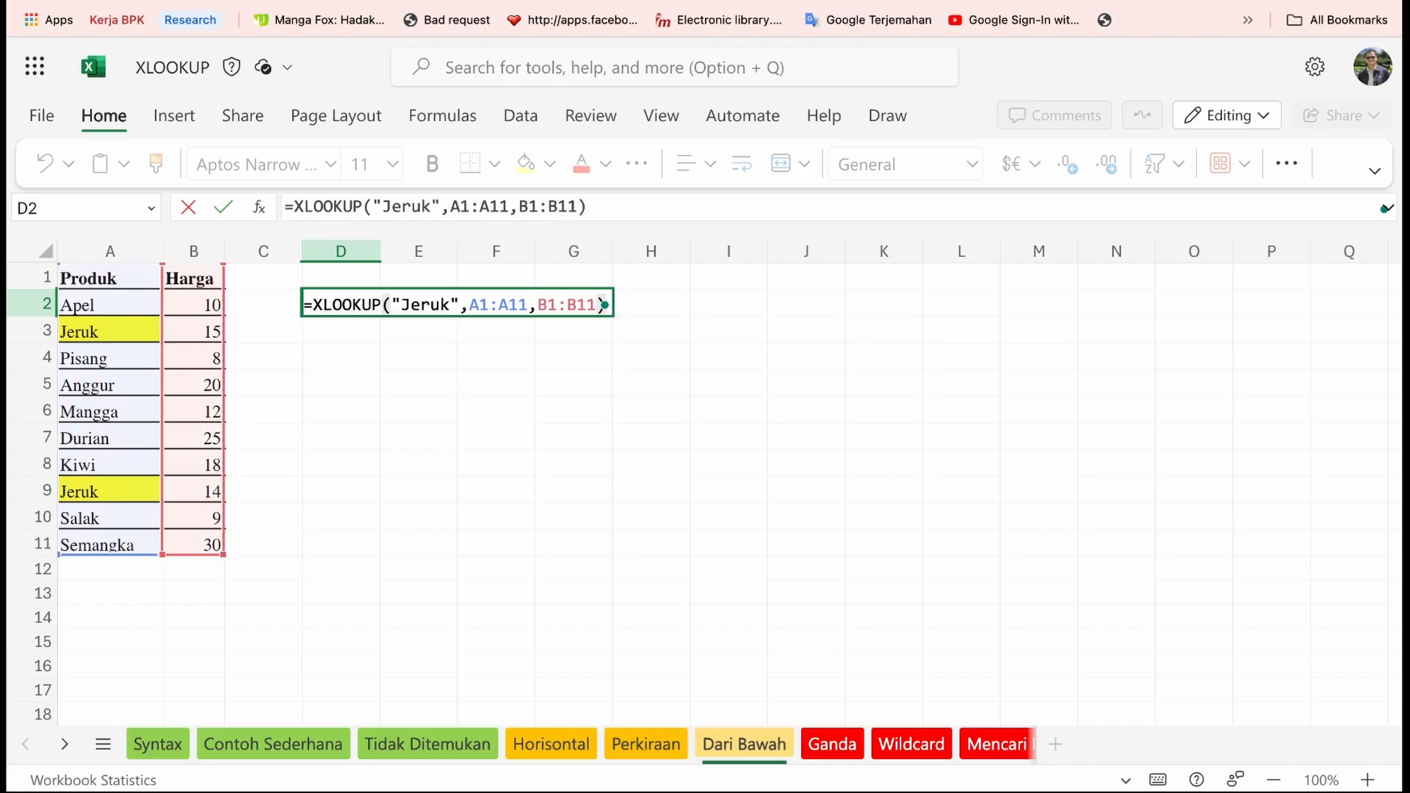
pyautogui.press('Return')
pyautogui.press('Up')
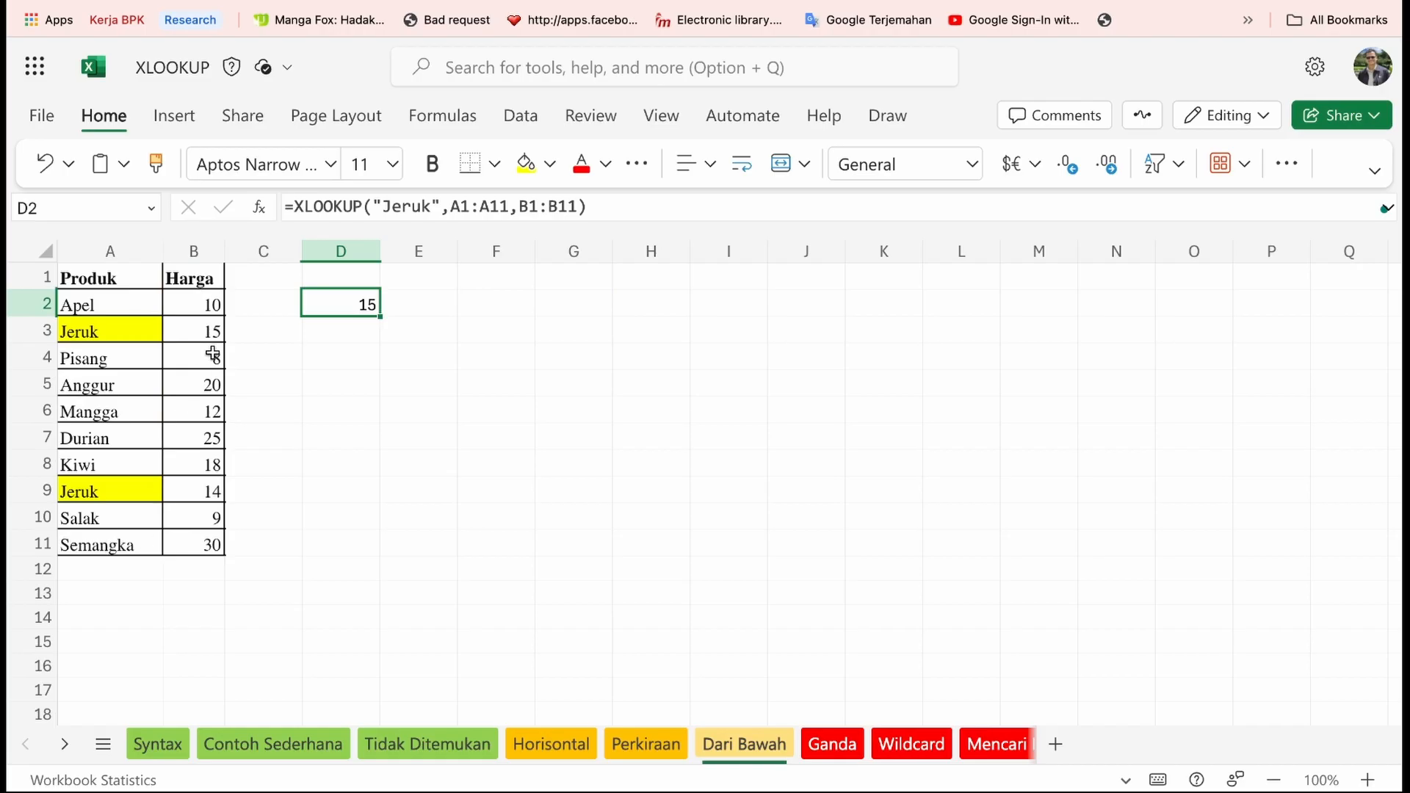
pyautogui.click(208, 329)
# - Extend D2's XLOOKUP with empty if-not-found and match-mode arguments and search mode -1 (search last-to-first)
pyautogui.click(335, 300)
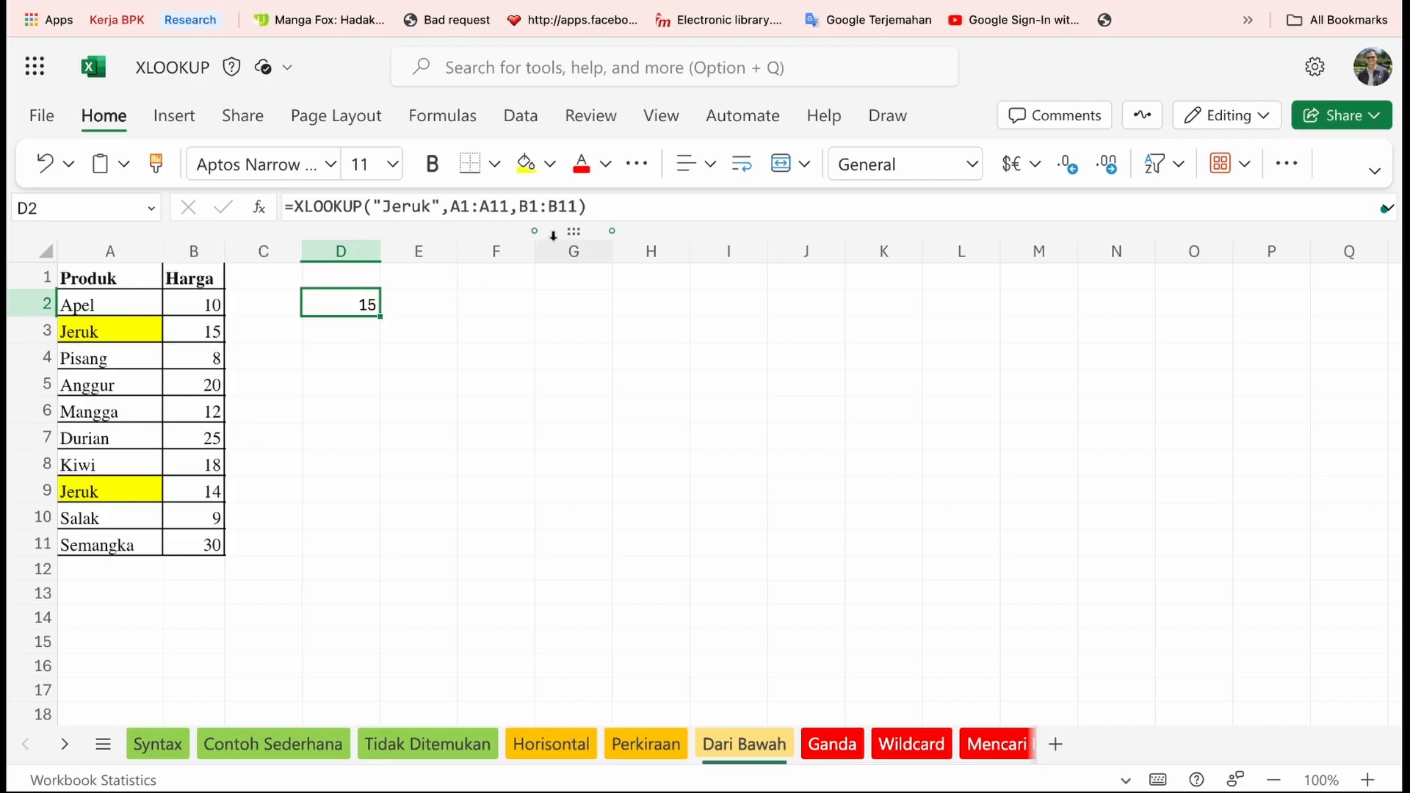
pyautogui.click(624, 207)
pyautogui.write(',')
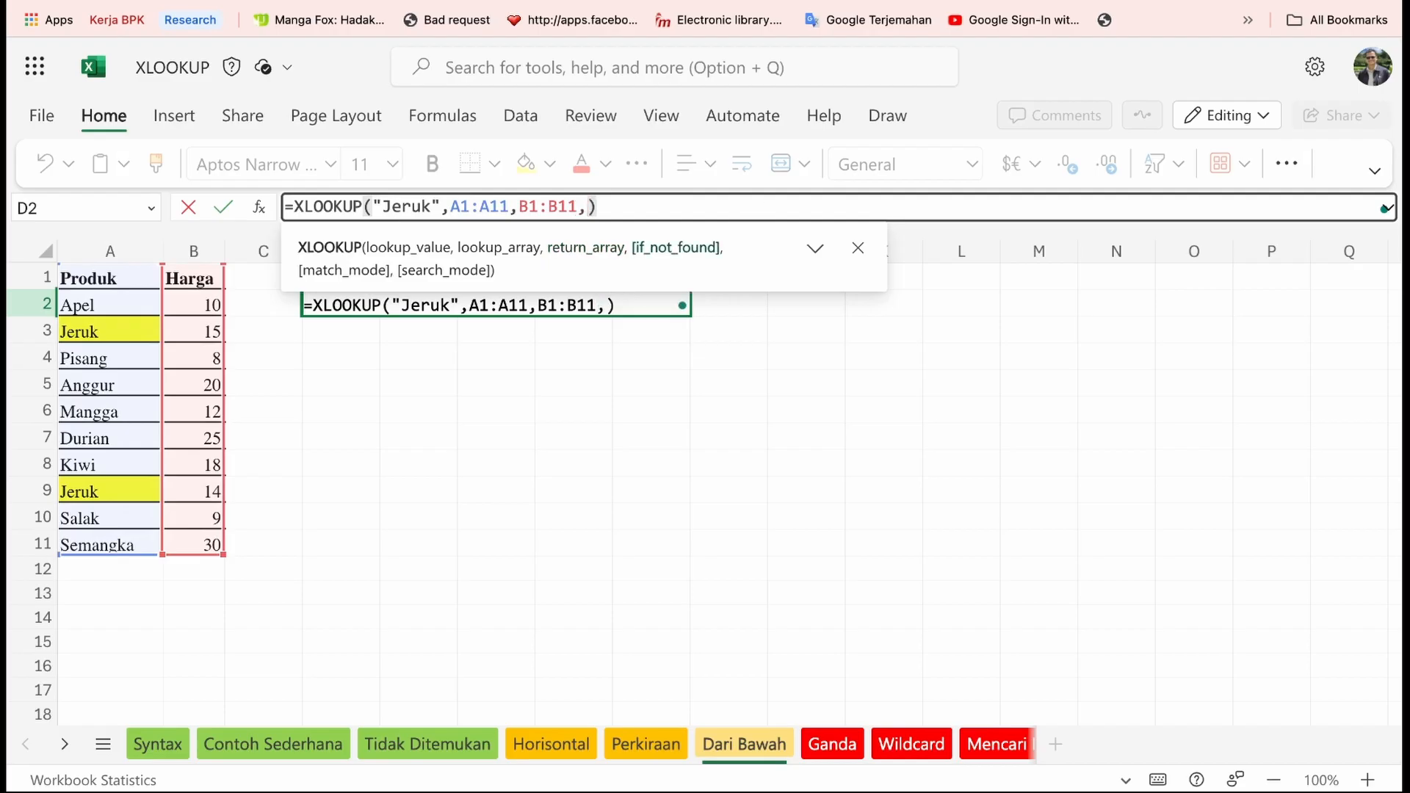
pyautogui.write(',')
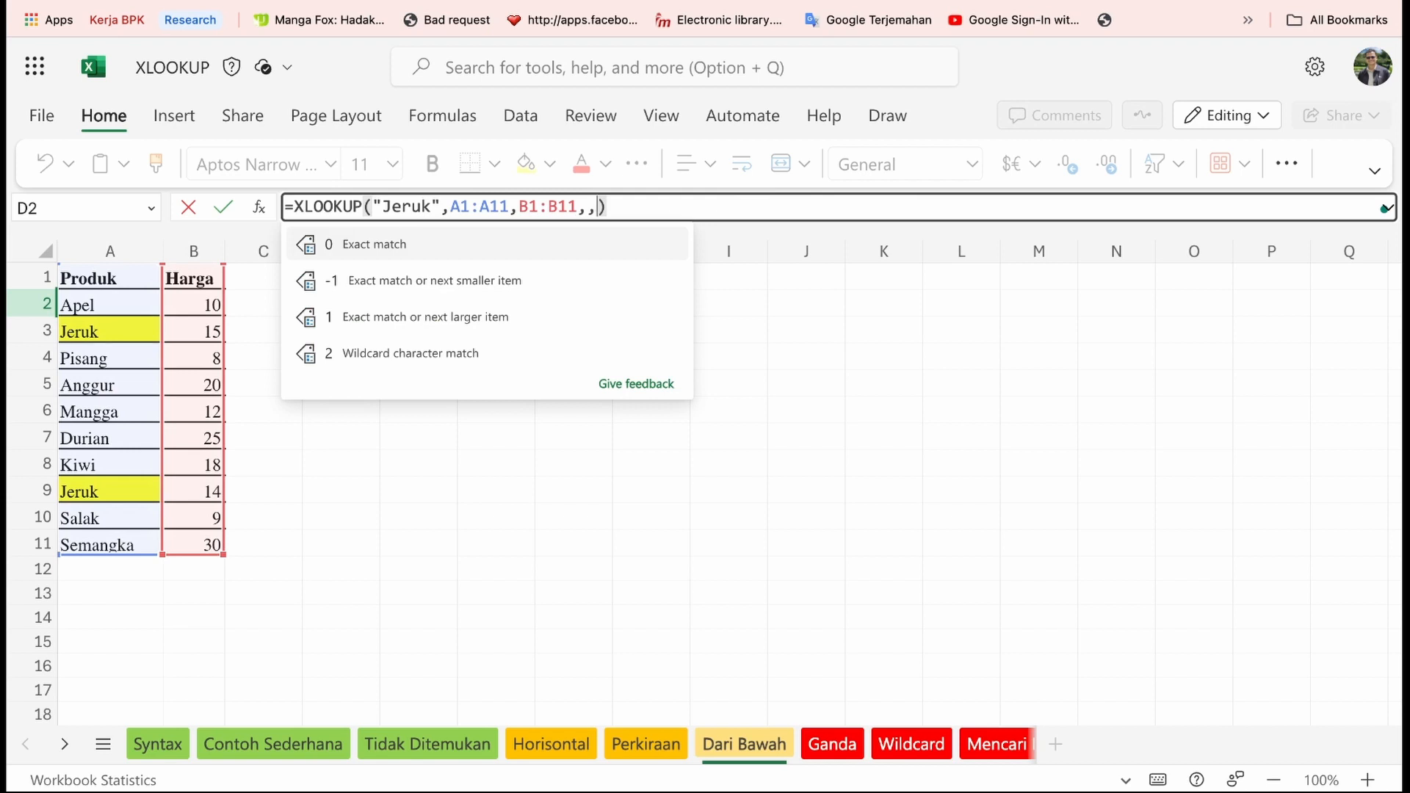
pyautogui.write(',')
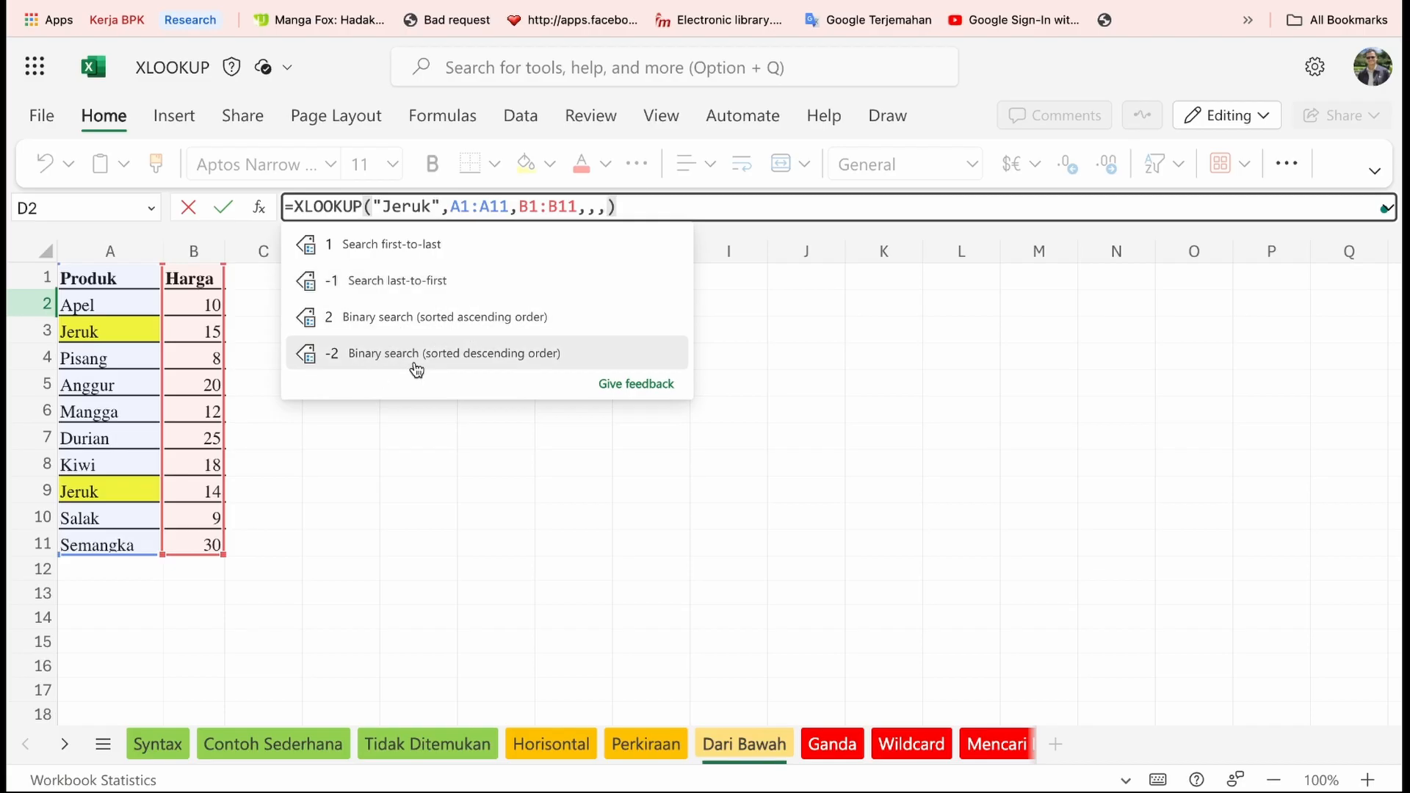
pyautogui.click(411, 288)
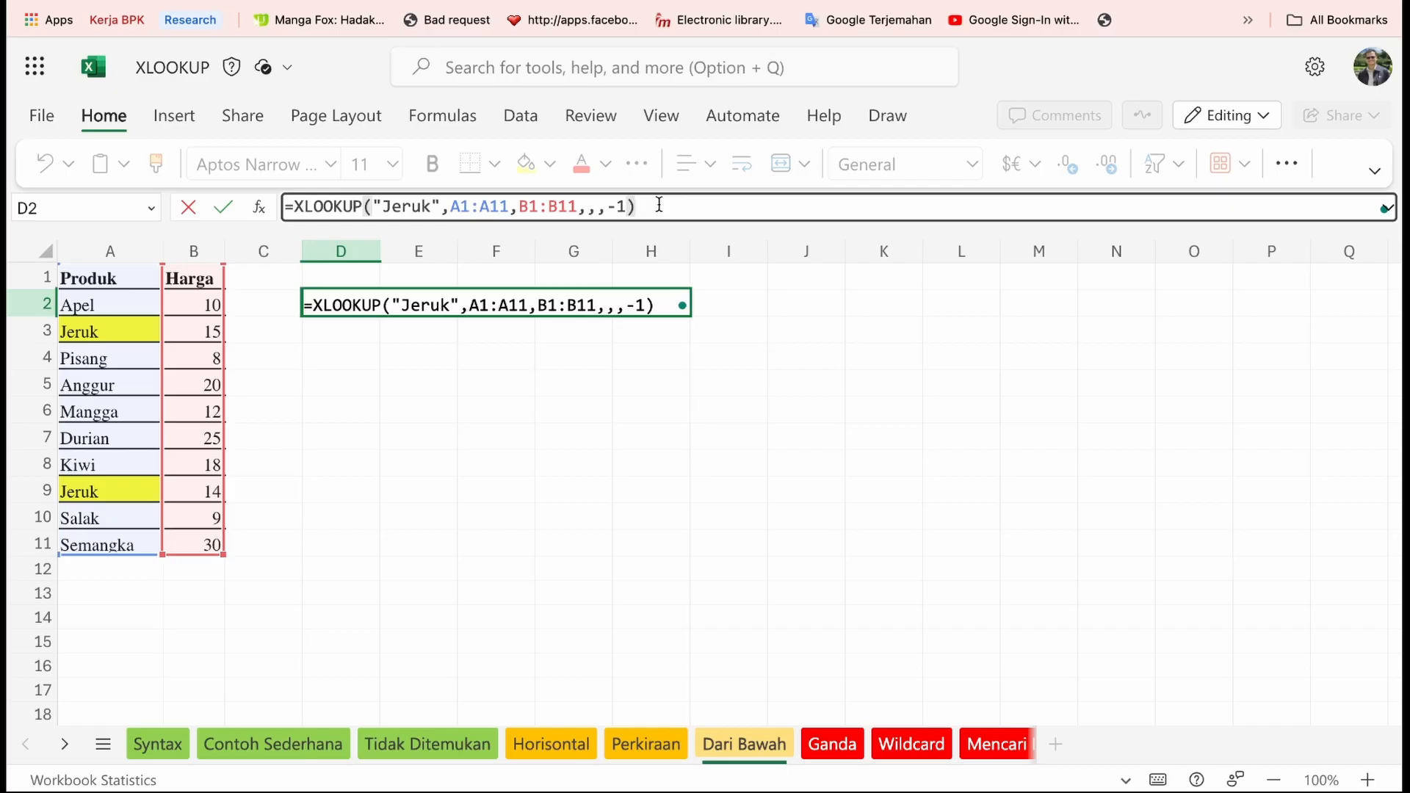
pyautogui.press('Return')
pyautogui.press('Up')
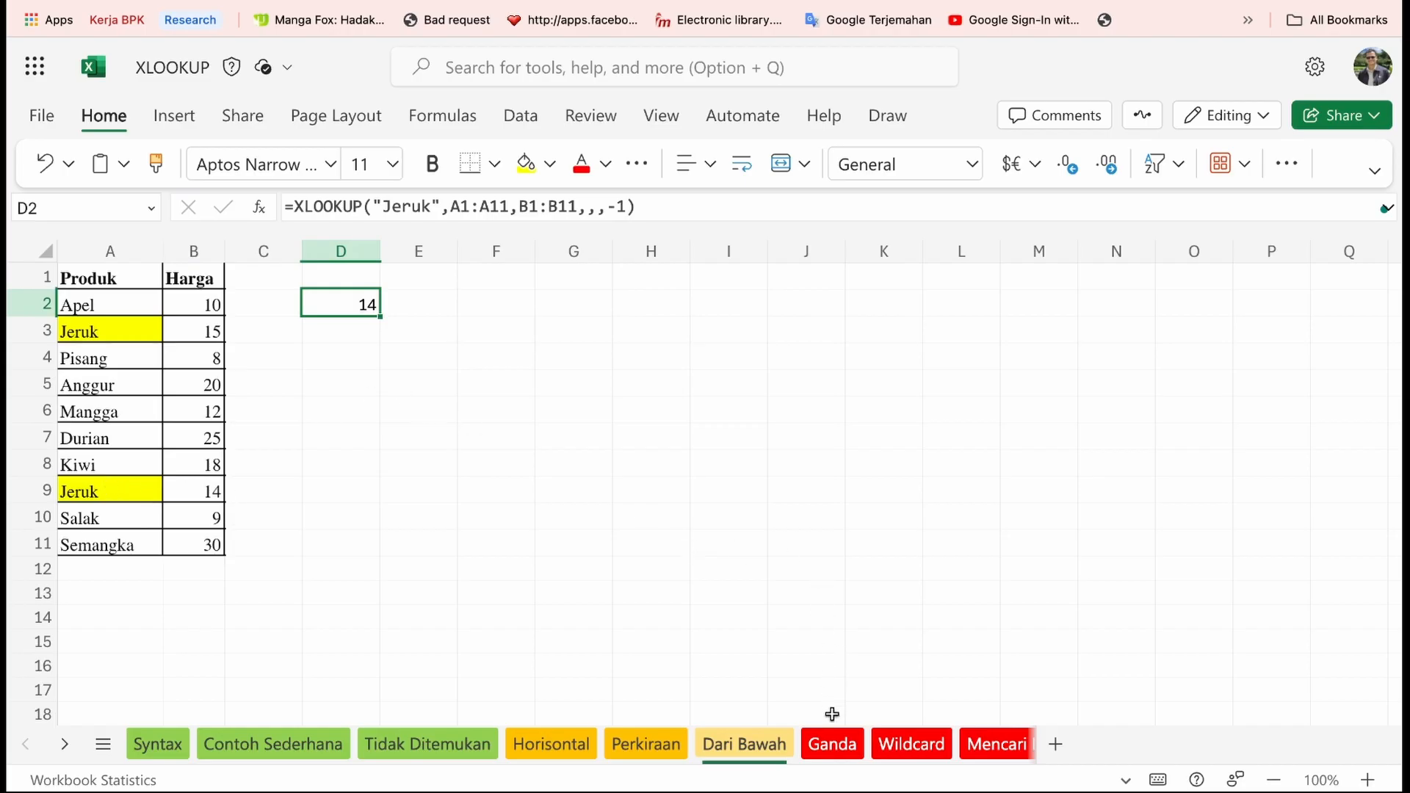
# - On the Ganda sheet, begin an XLOOKUP formula in G2 with lookup value 1 and the product condition (A1:A10=E2)
pyautogui.click(832, 744)
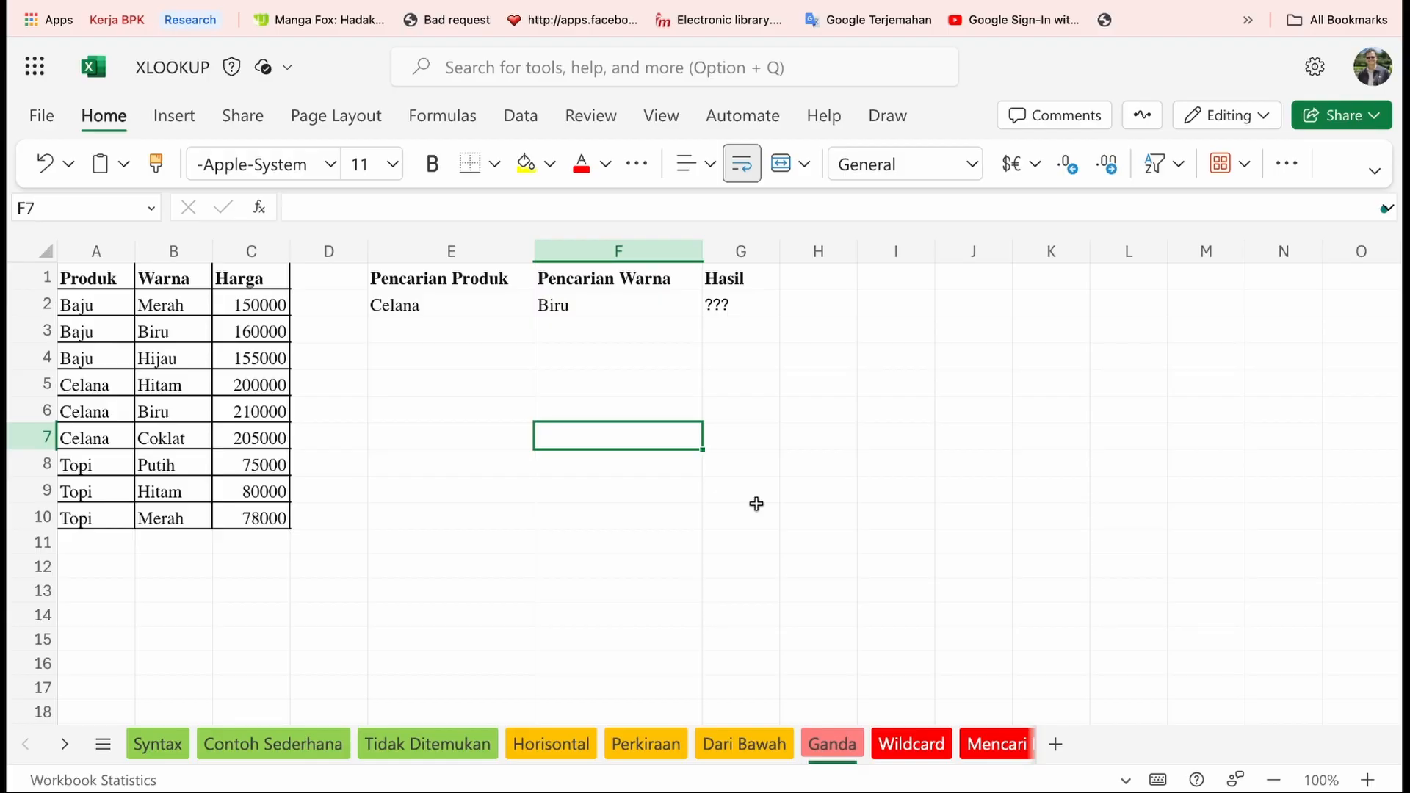
pyautogui.click(761, 297)
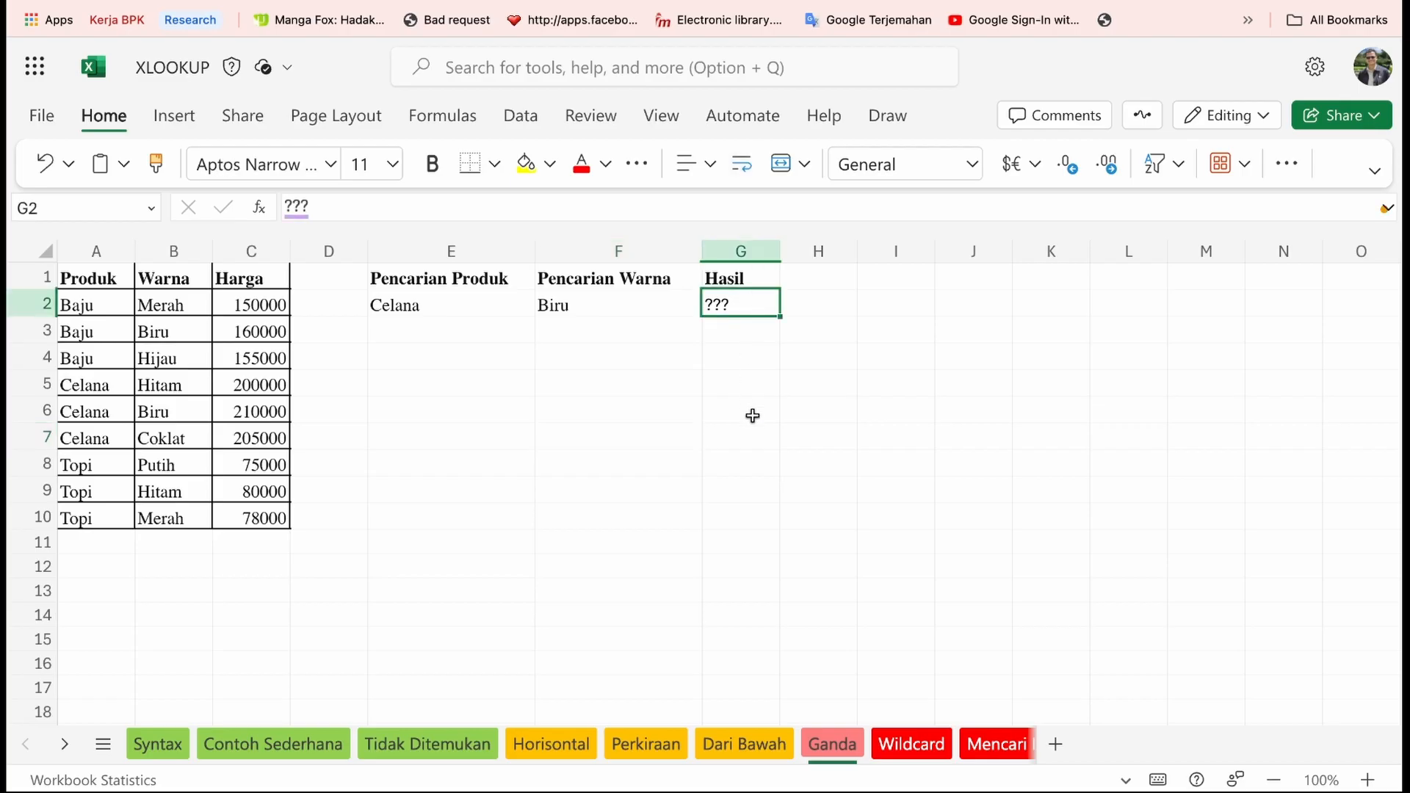
pyautogui.write('=xl')
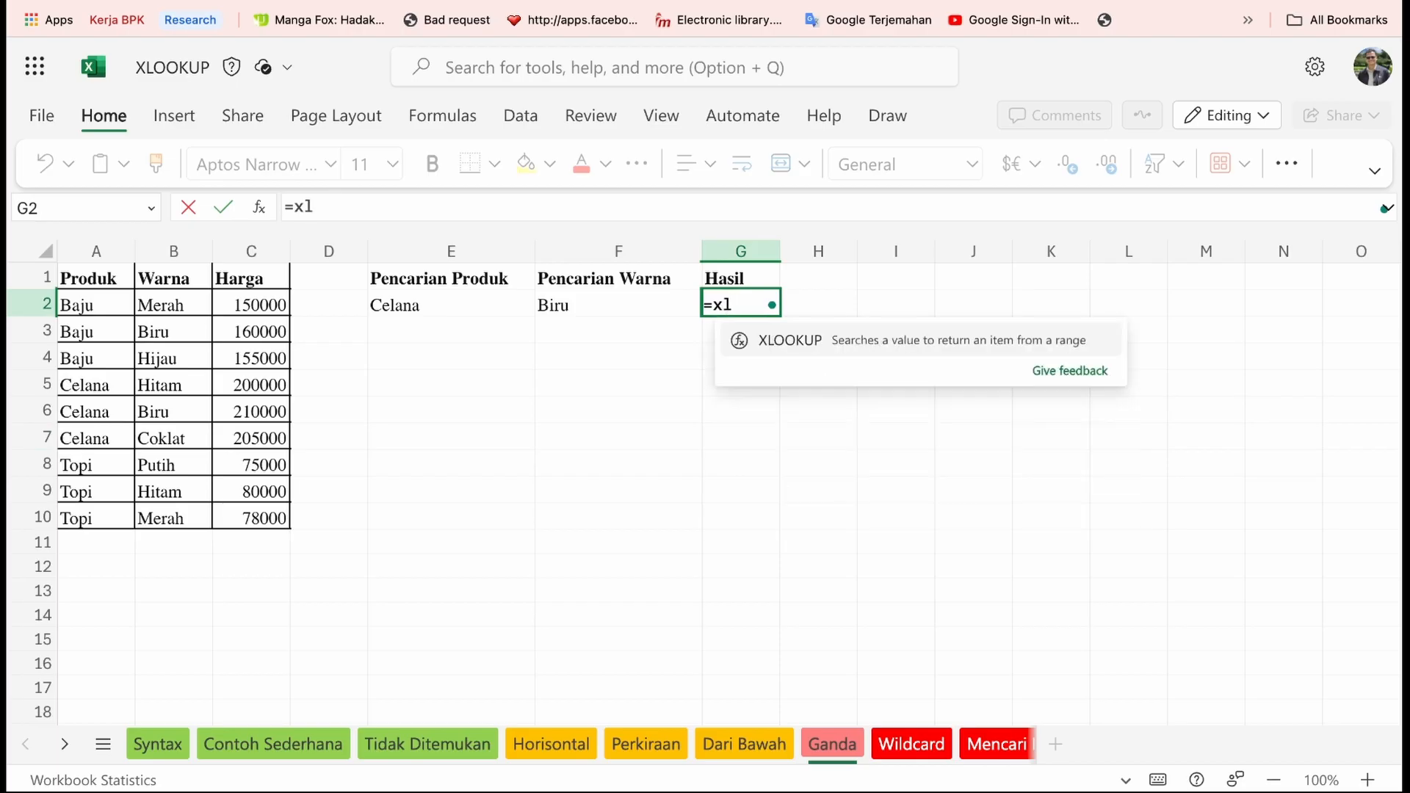
pyautogui.press('Tab')
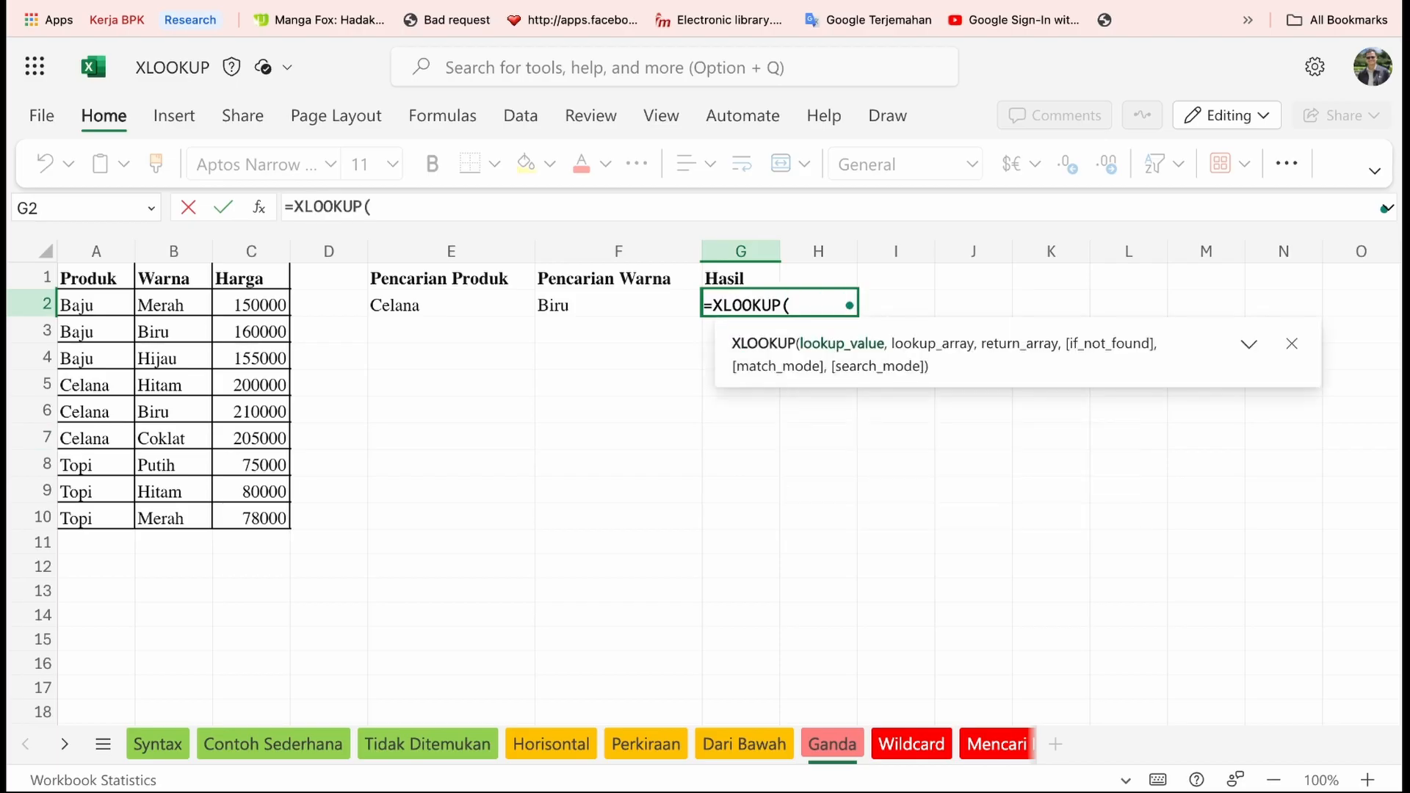
pyautogui.write('1,')
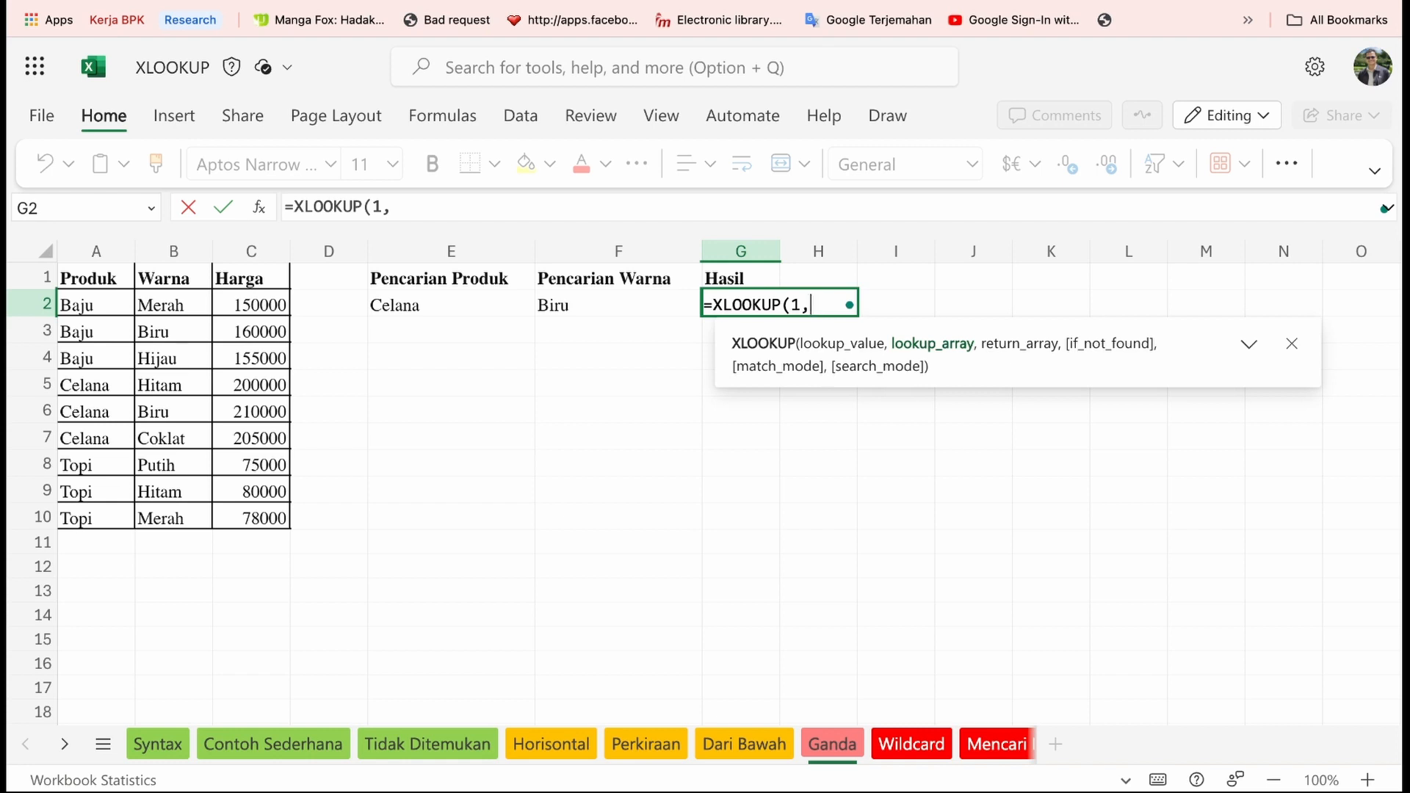
pyautogui.write('(')
pyautogui.moveTo(88, 279); pyautogui.dragTo(96, 516)
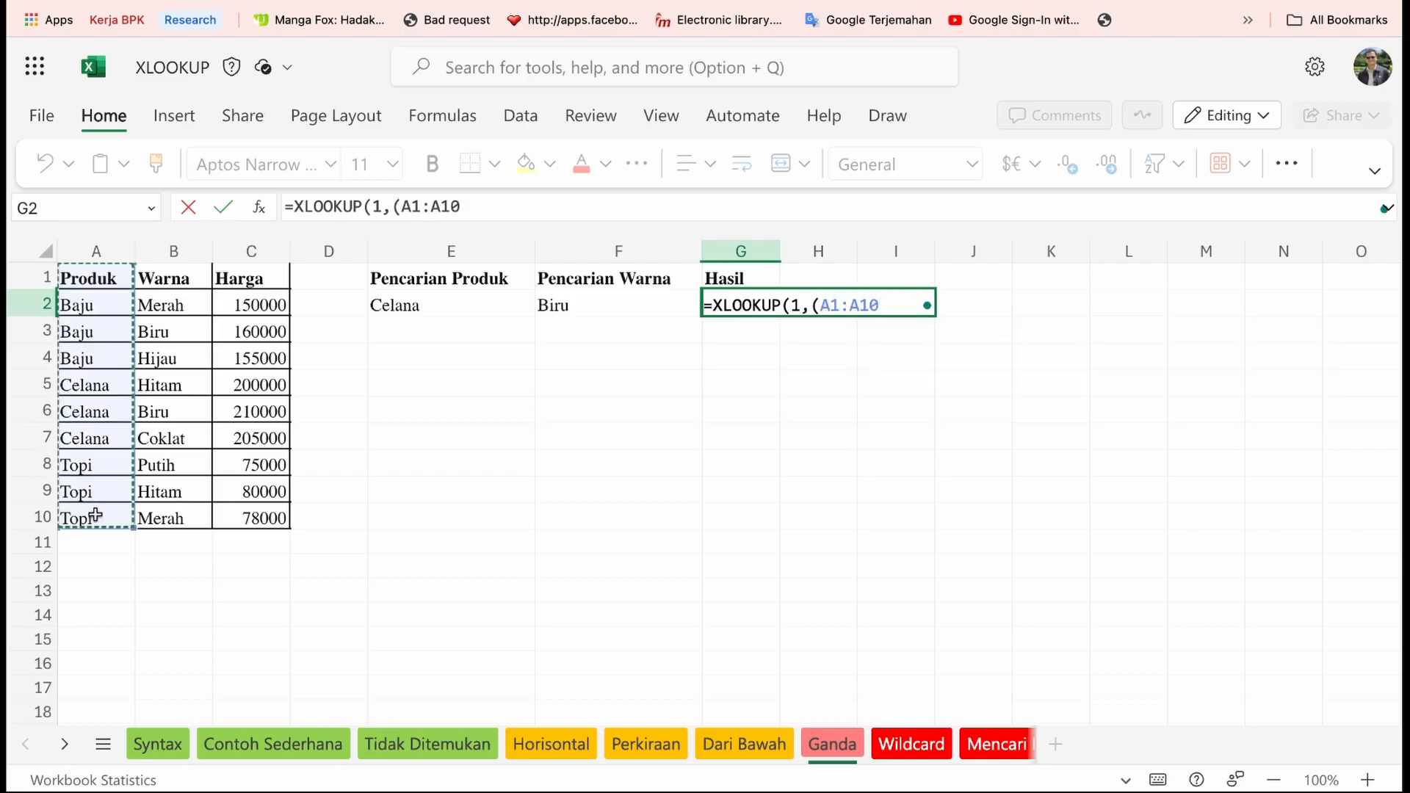
pyautogui.write('=')
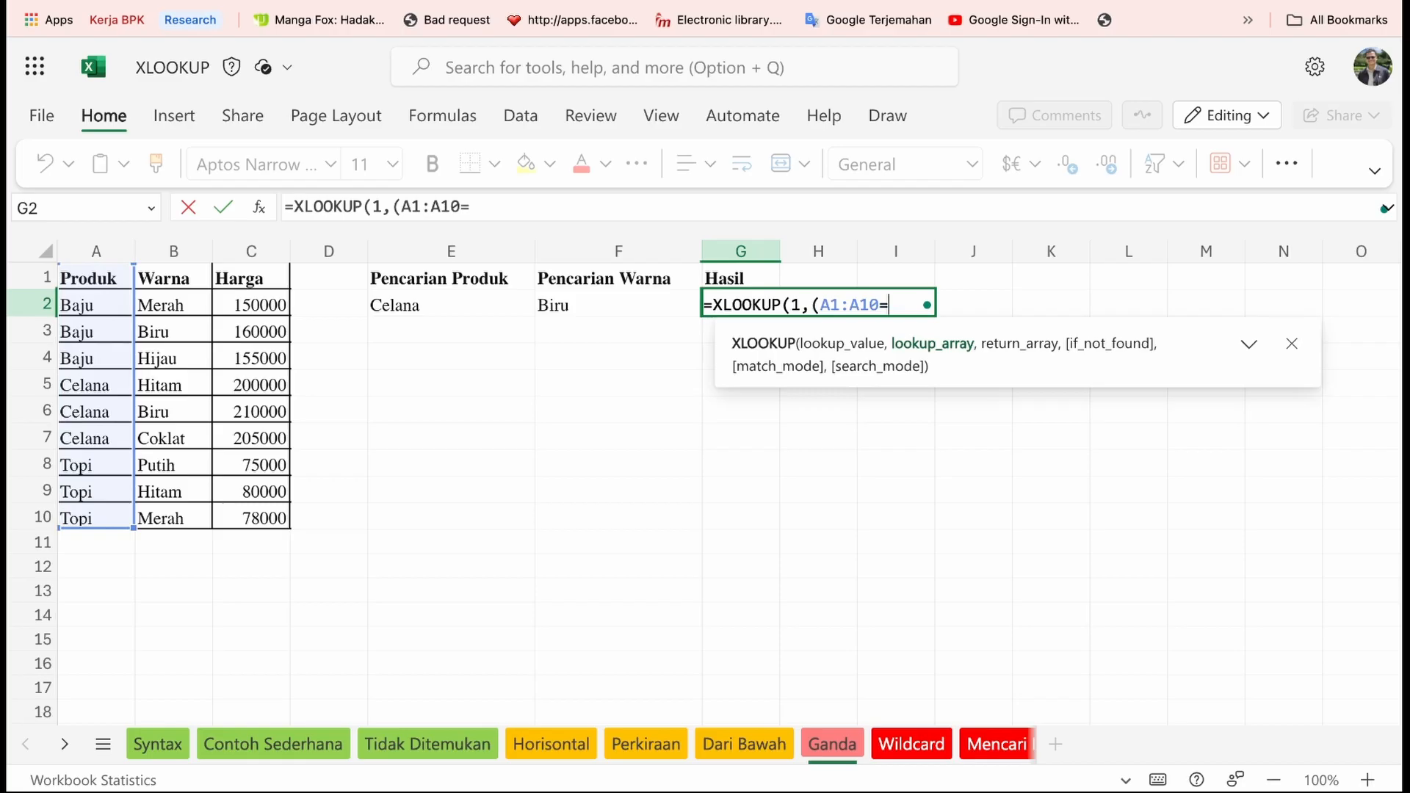
pyautogui.click(412, 305)
pyautogui.write(')')
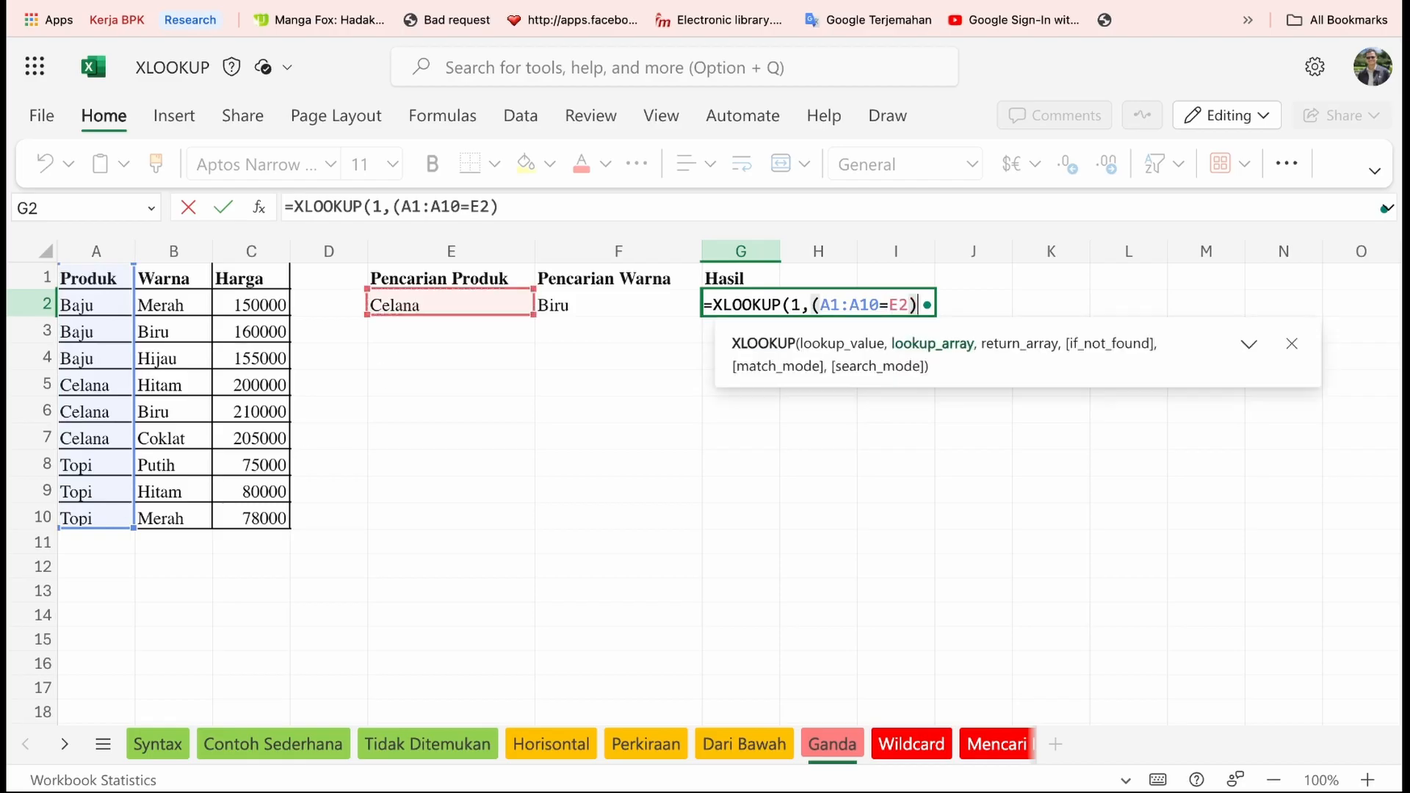
# - Complete G2's XLOOKUP by multiplying in the colour condition (B1:B10=F2) and using C1:C10 as return array
pyautogui.write('*(')
pyautogui.moveTo(183, 276); pyautogui.dragTo(182, 521)
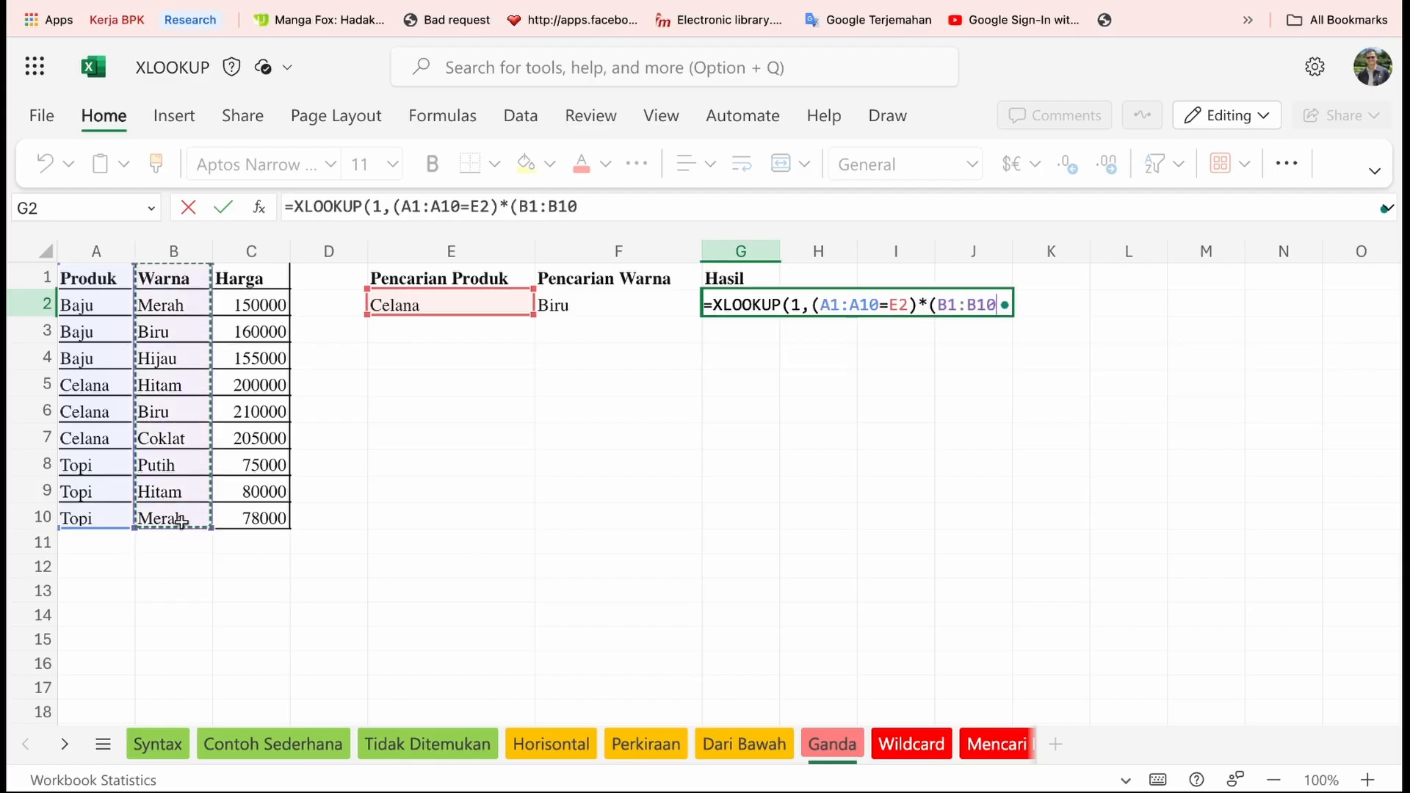
pyautogui.write('=')
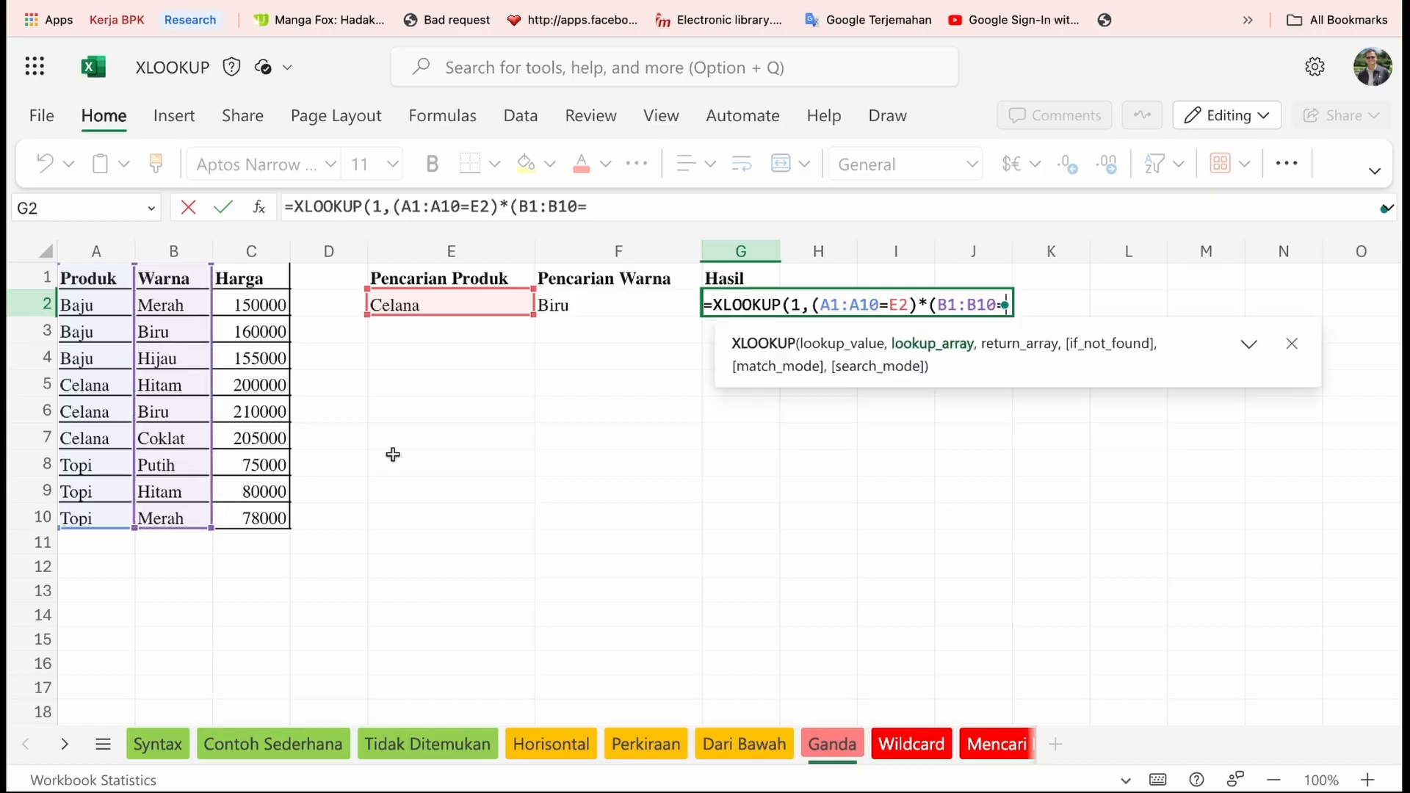
pyautogui.click(596, 306)
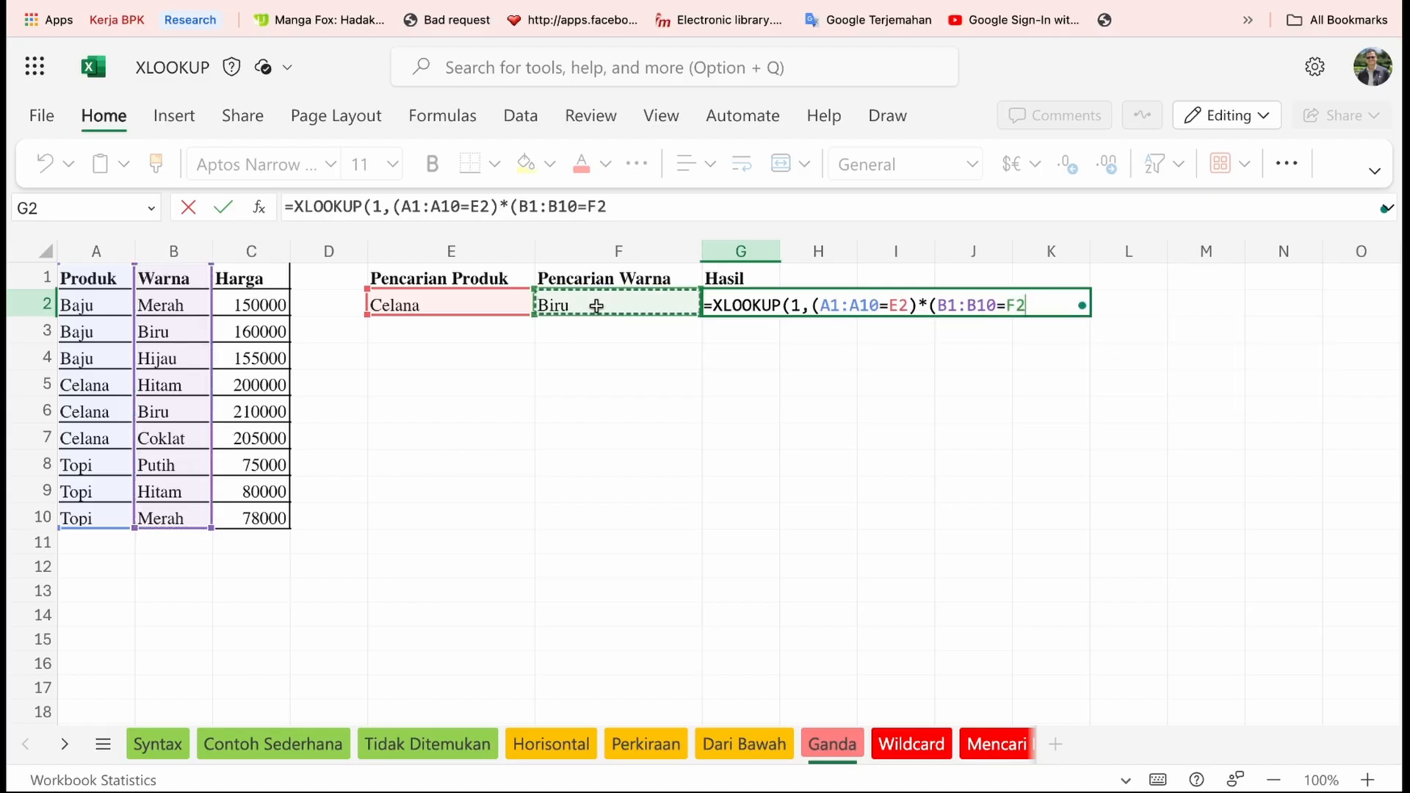
pyautogui.write(')')
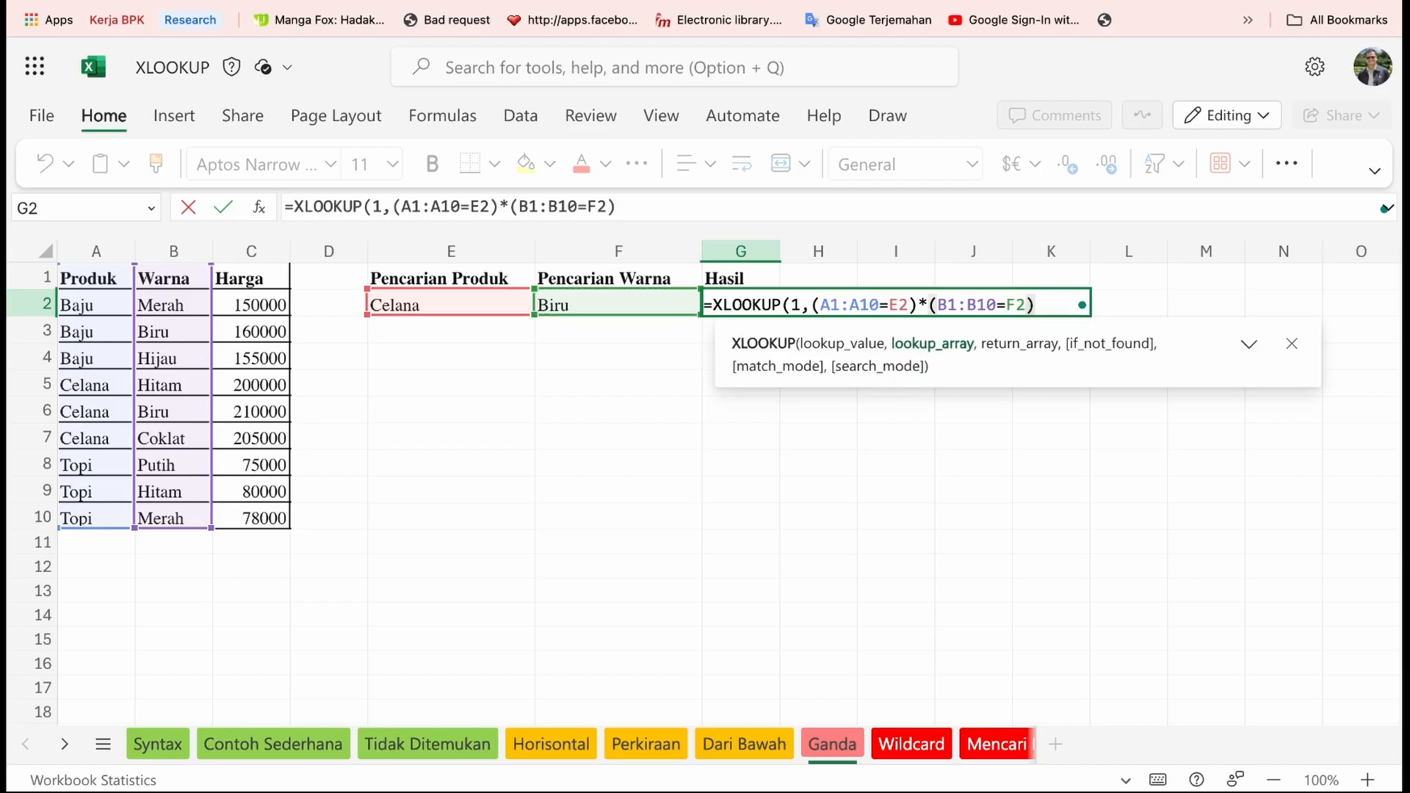
pyautogui.write(',')
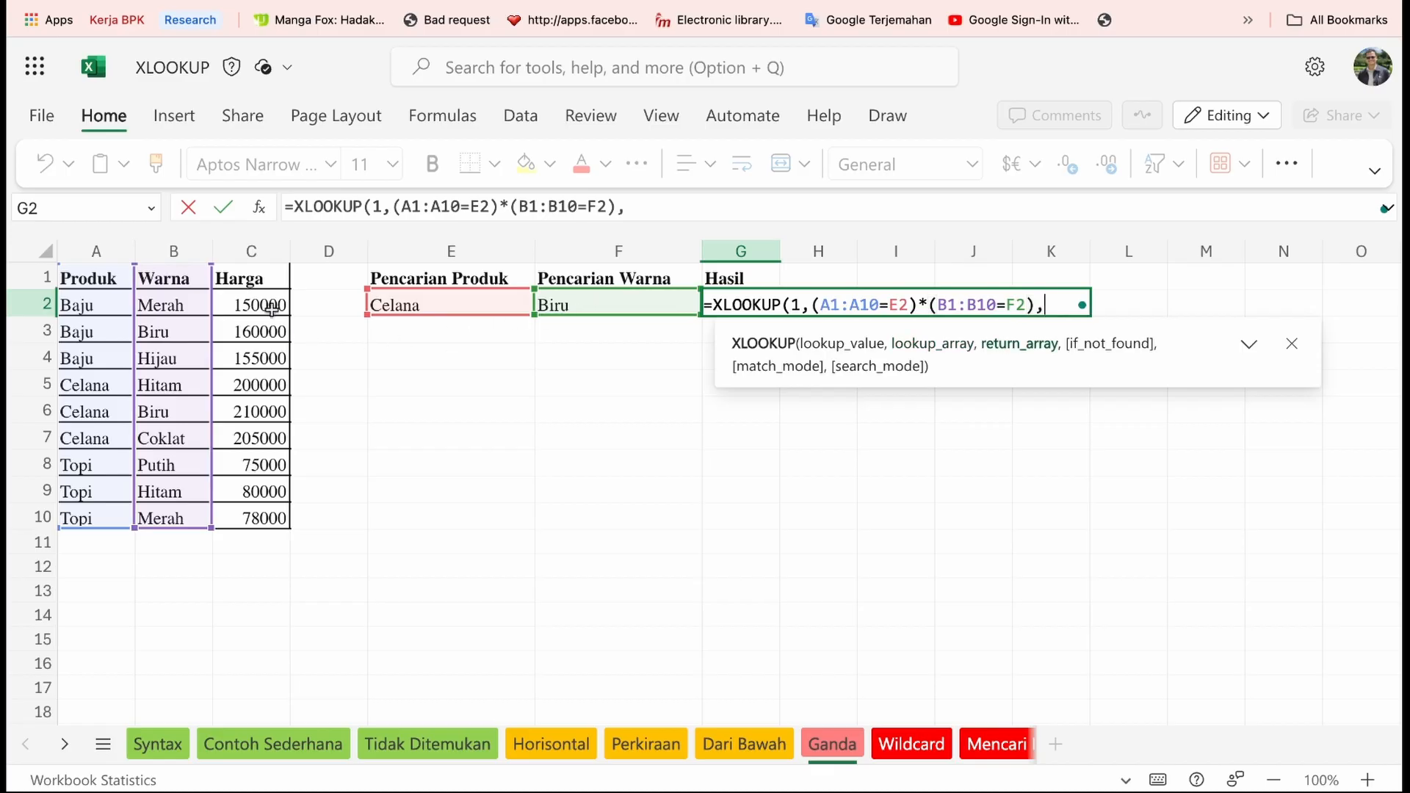
pyautogui.moveTo(250, 276); pyautogui.dragTo(263, 517)
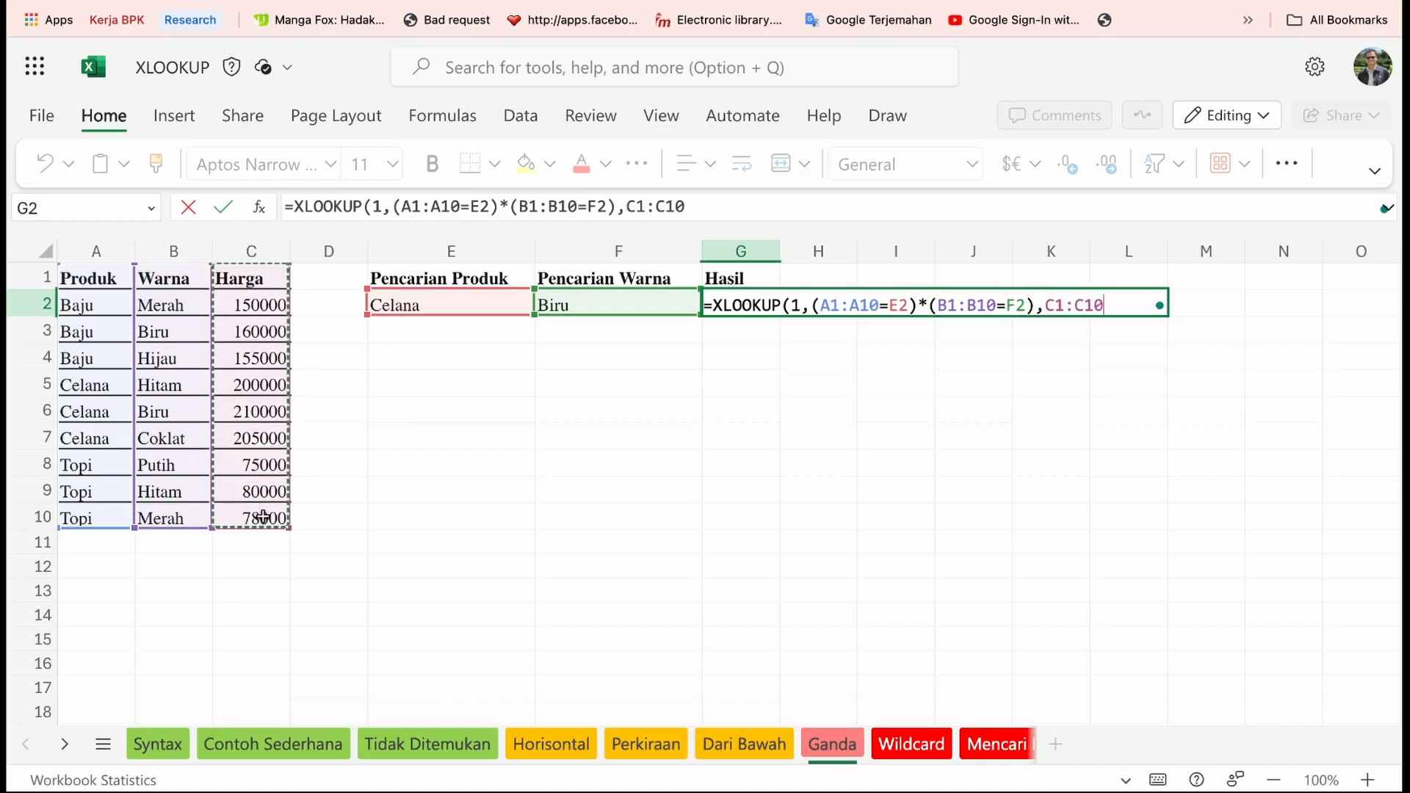
pyautogui.write(')')
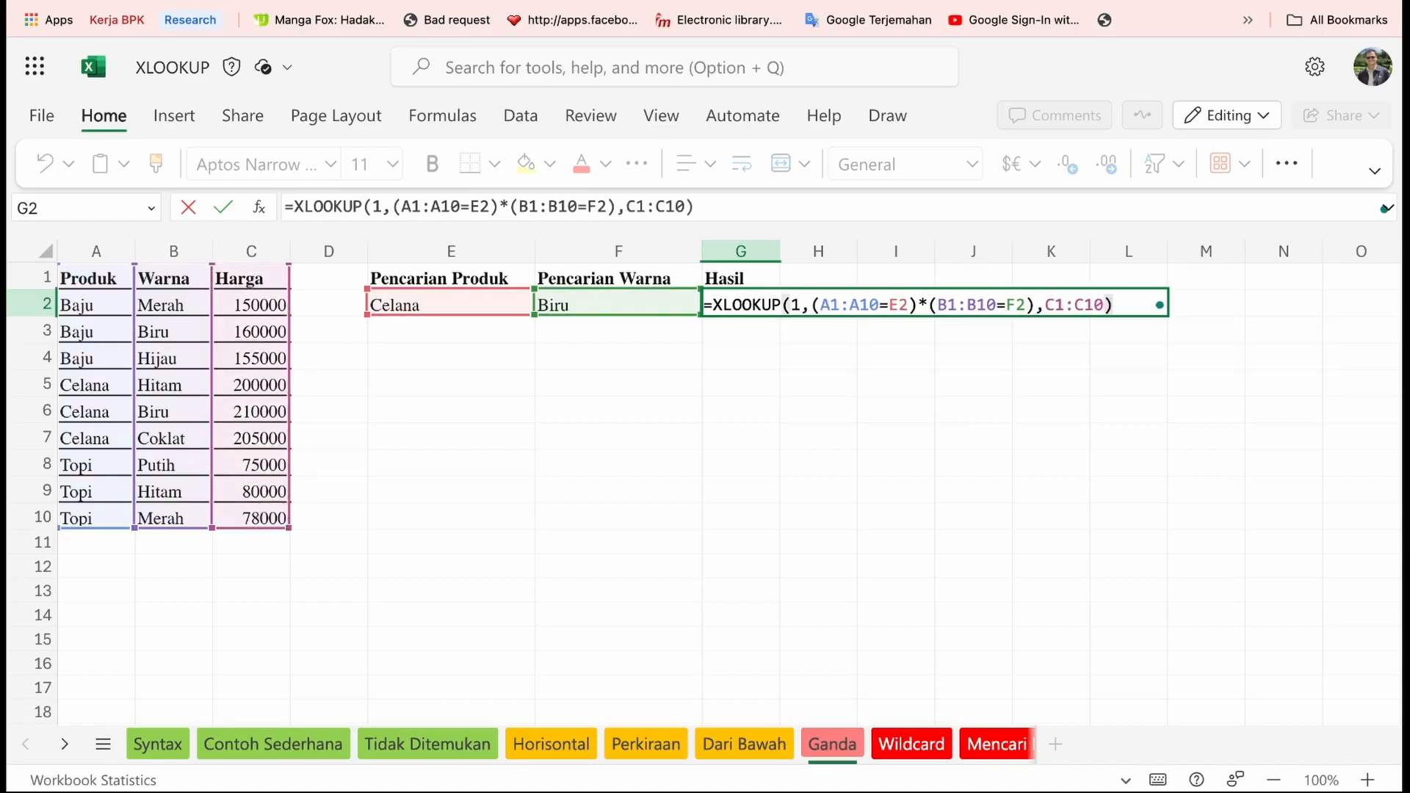
pyautogui.press('Return')
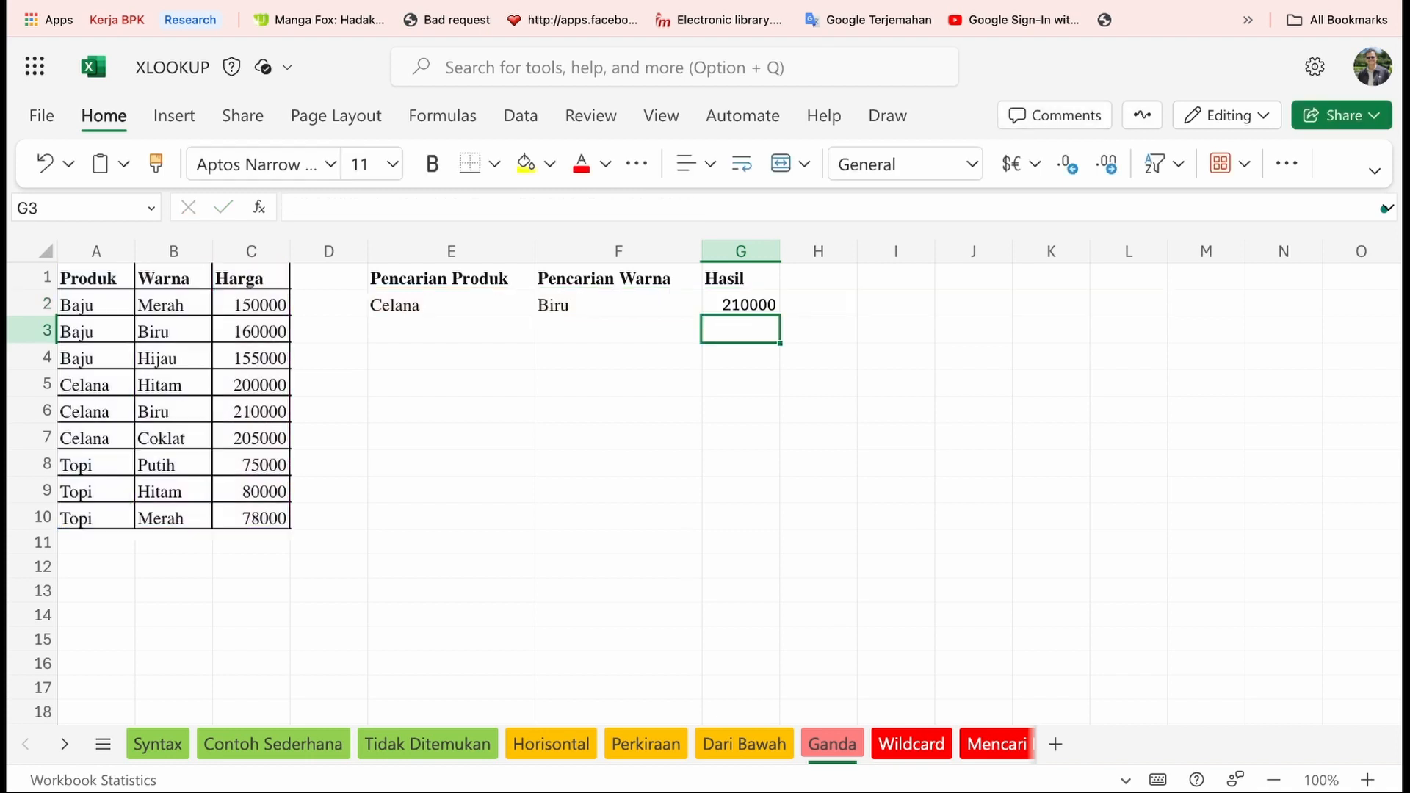
# - Check G2's result against the Celana rows and the Celana Biru price in the source table
pyautogui.press('Up')
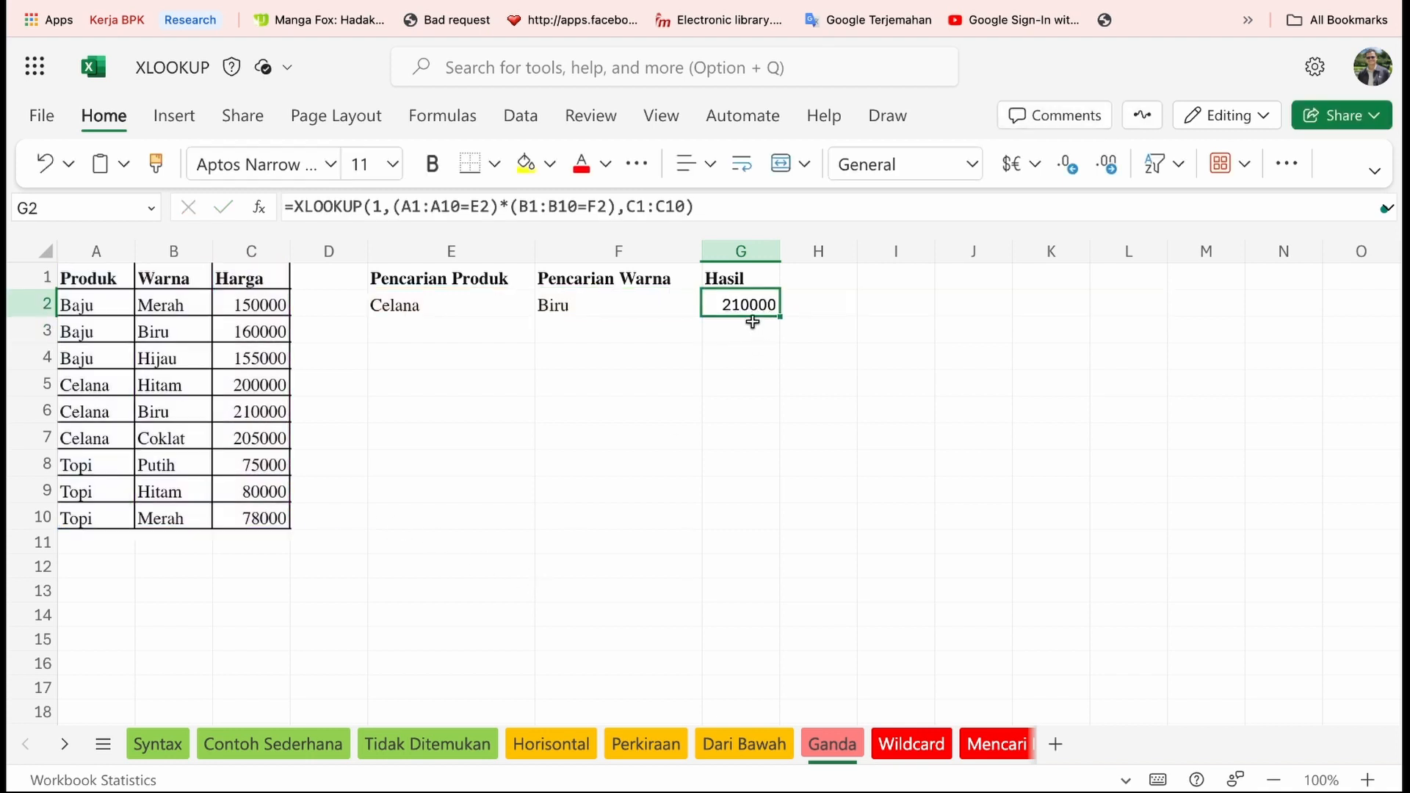
pyautogui.click(99, 385)
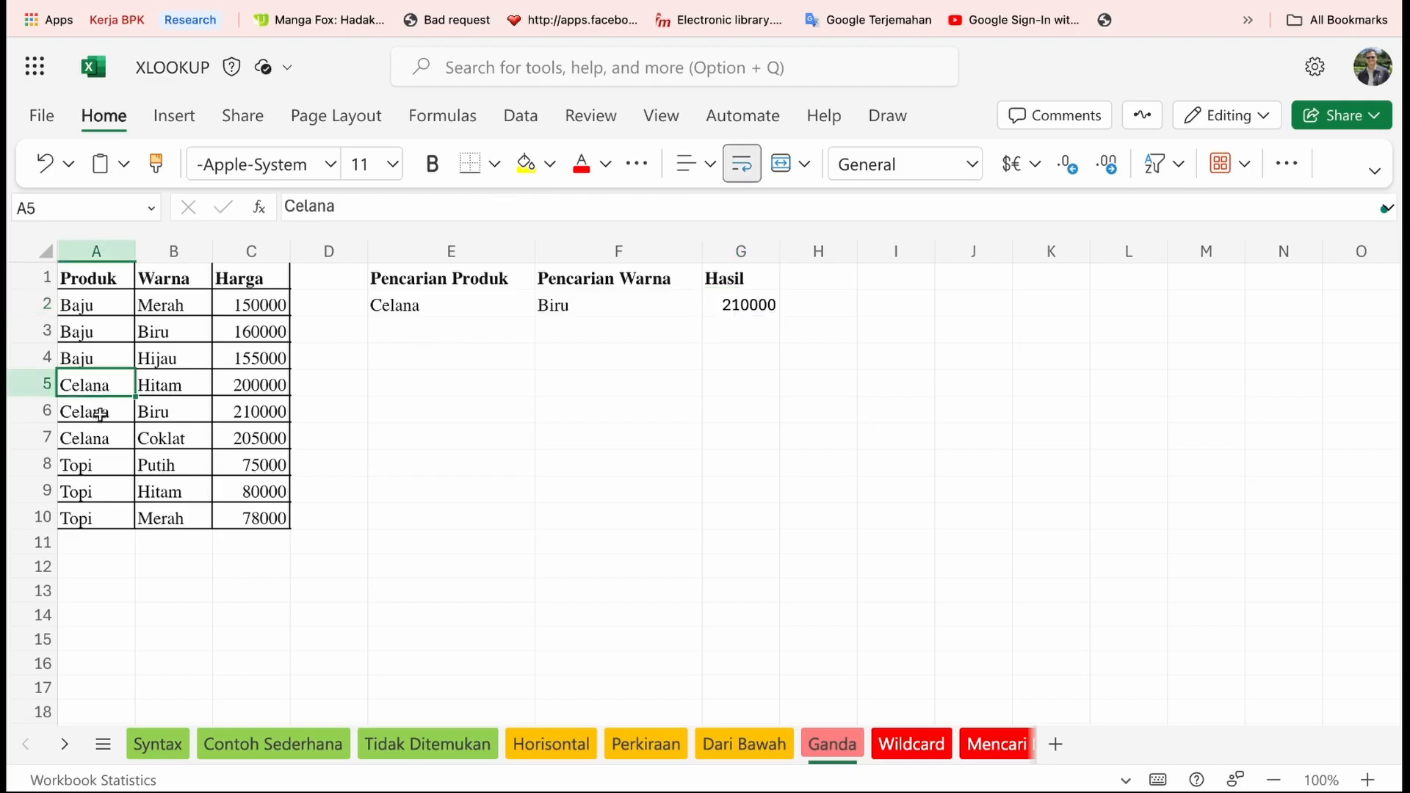
pyautogui.click(102, 415)
pyautogui.click(153, 382)
pyautogui.click(154, 409)
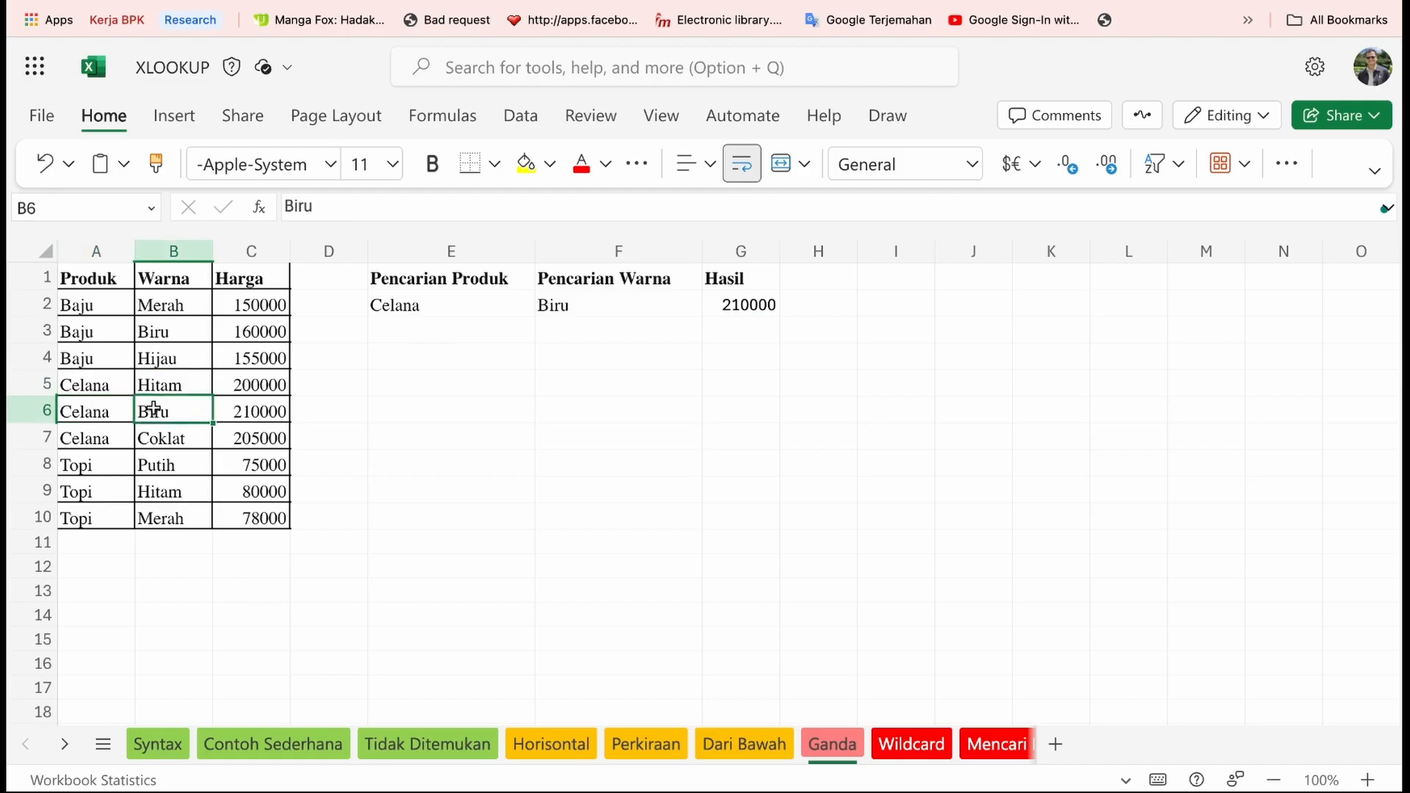
pyautogui.click(155, 429)
pyautogui.click(101, 409)
pyautogui.click(157, 409)
pyautogui.click(243, 411)
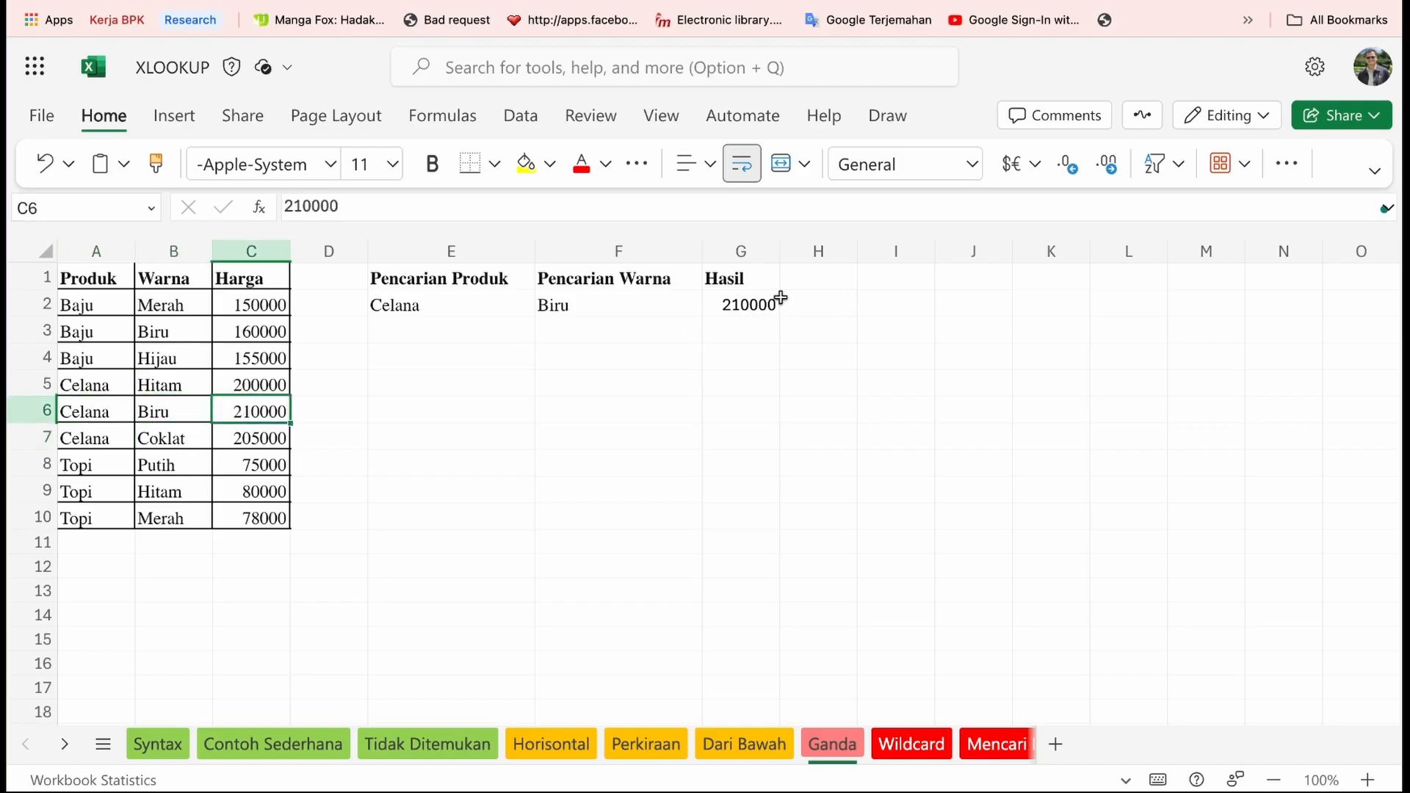
# - Apply the Accounting number format to the lookup result in G2
pyautogui.click(745, 305)
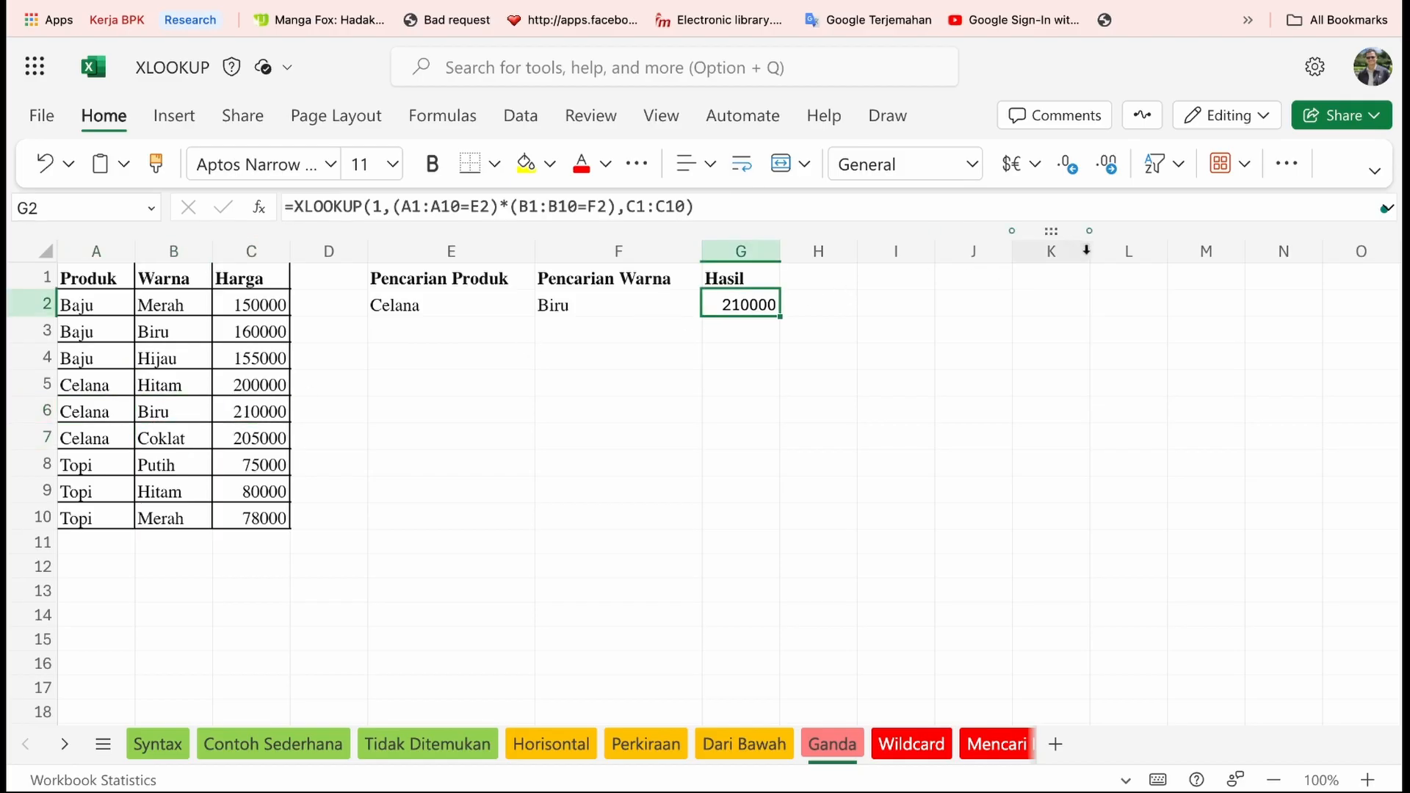
pyautogui.click(975, 164)
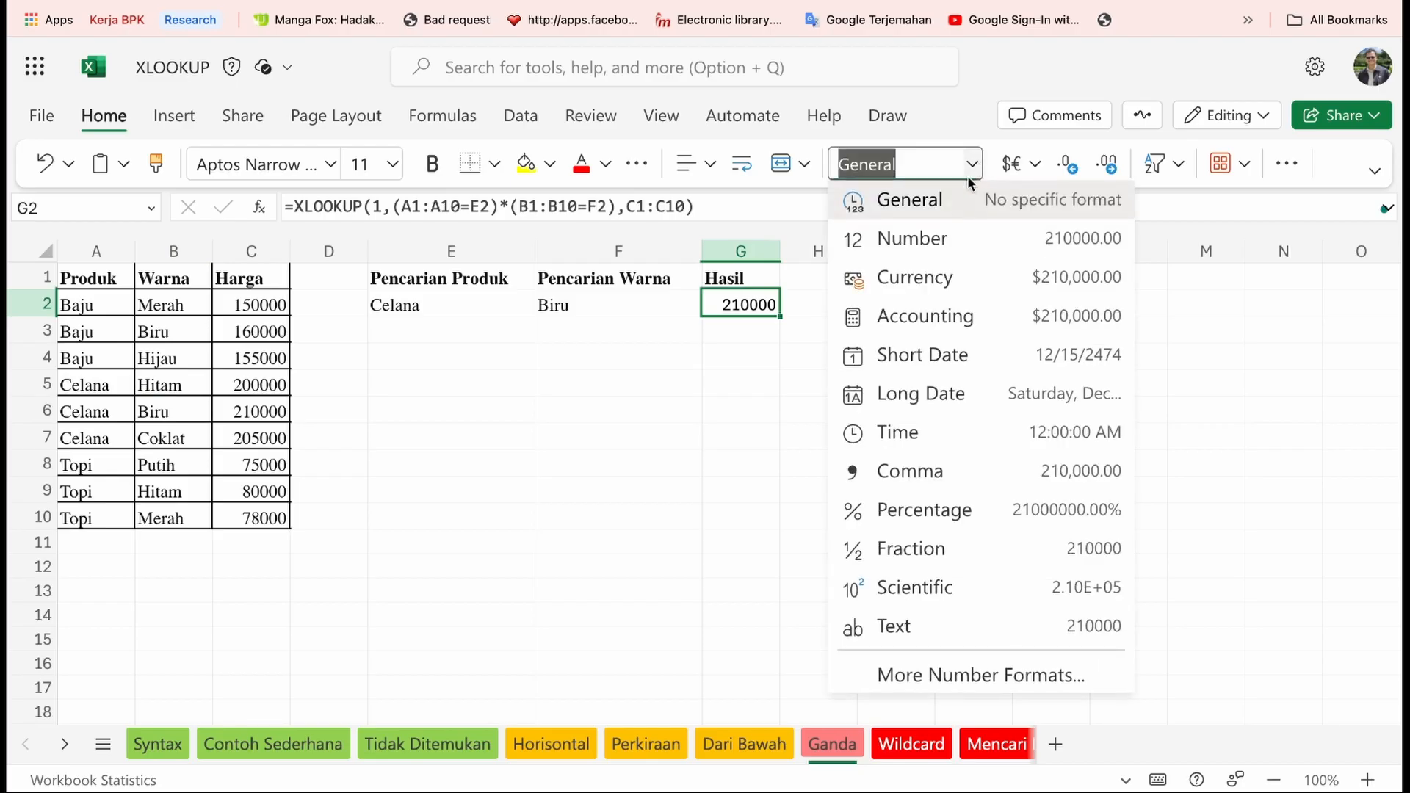
pyautogui.click(922, 317)
pyautogui.click(704, 354)
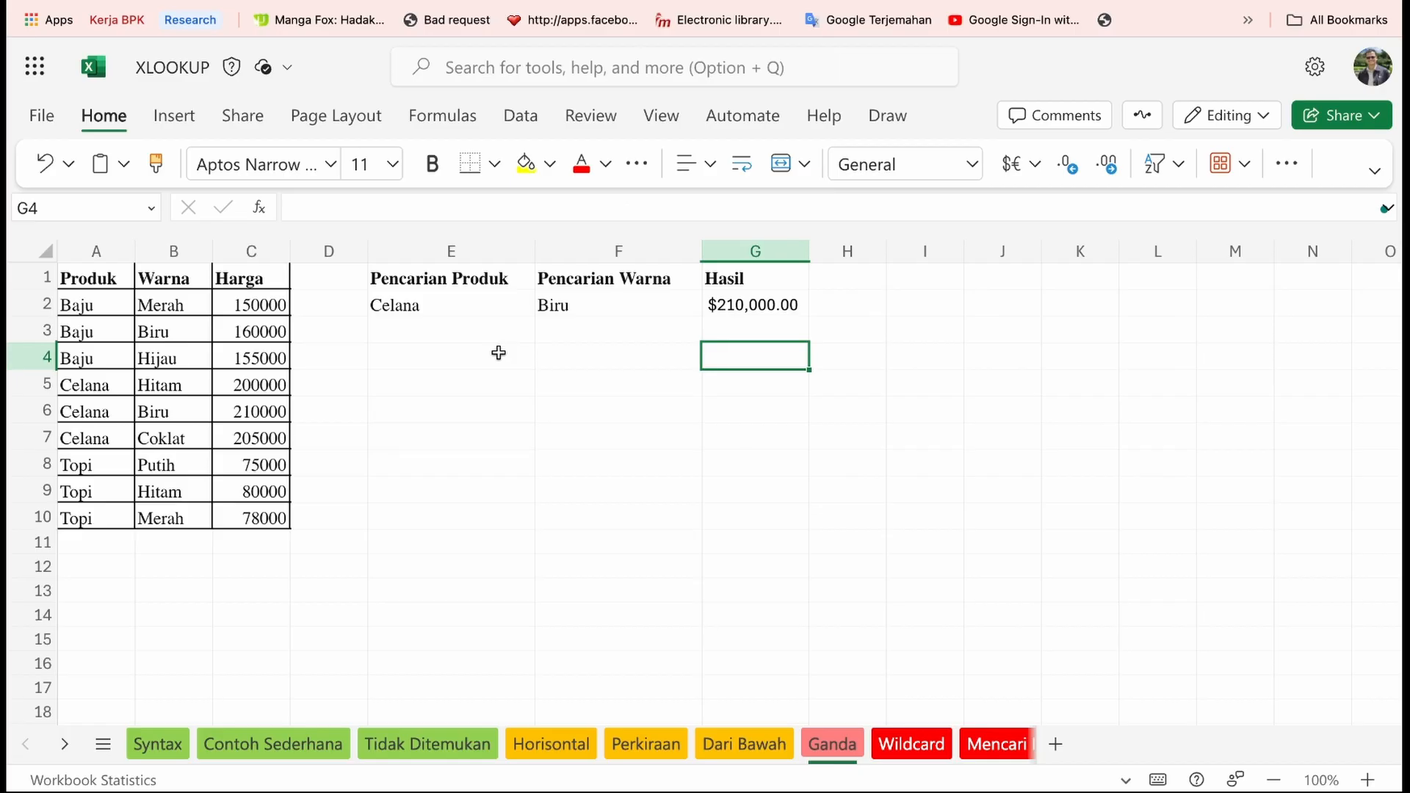
# - Review the product condition (A1:A10=E2) in G2's formula against the Celana entries in A5:A7
pyautogui.click(732, 307)
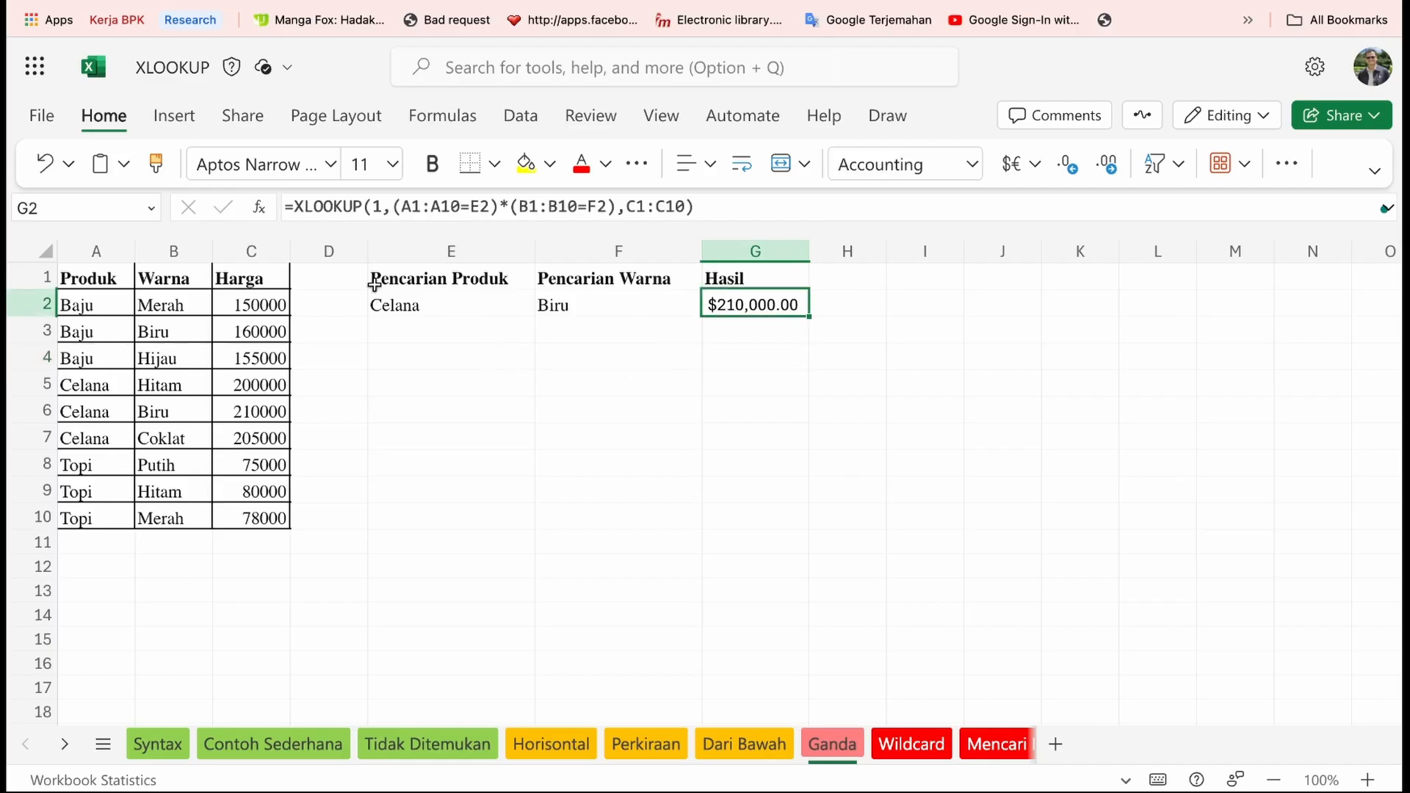
pyautogui.moveTo(412, 207)
pyautogui.click(94, 403)
pyautogui.click(88, 385)
pyautogui.moveTo(88, 385); pyautogui.dragTo(89, 437)
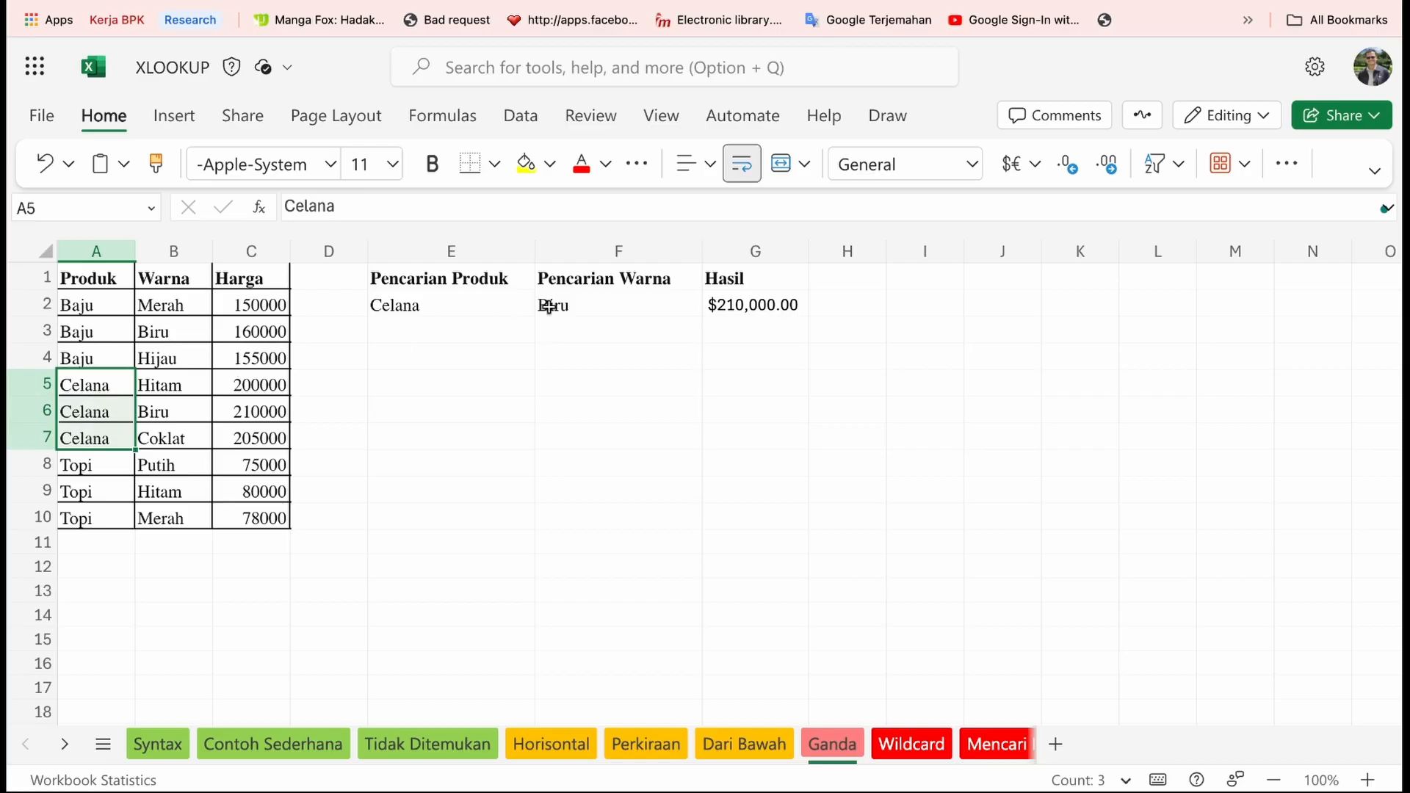
pyautogui.click(709, 307)
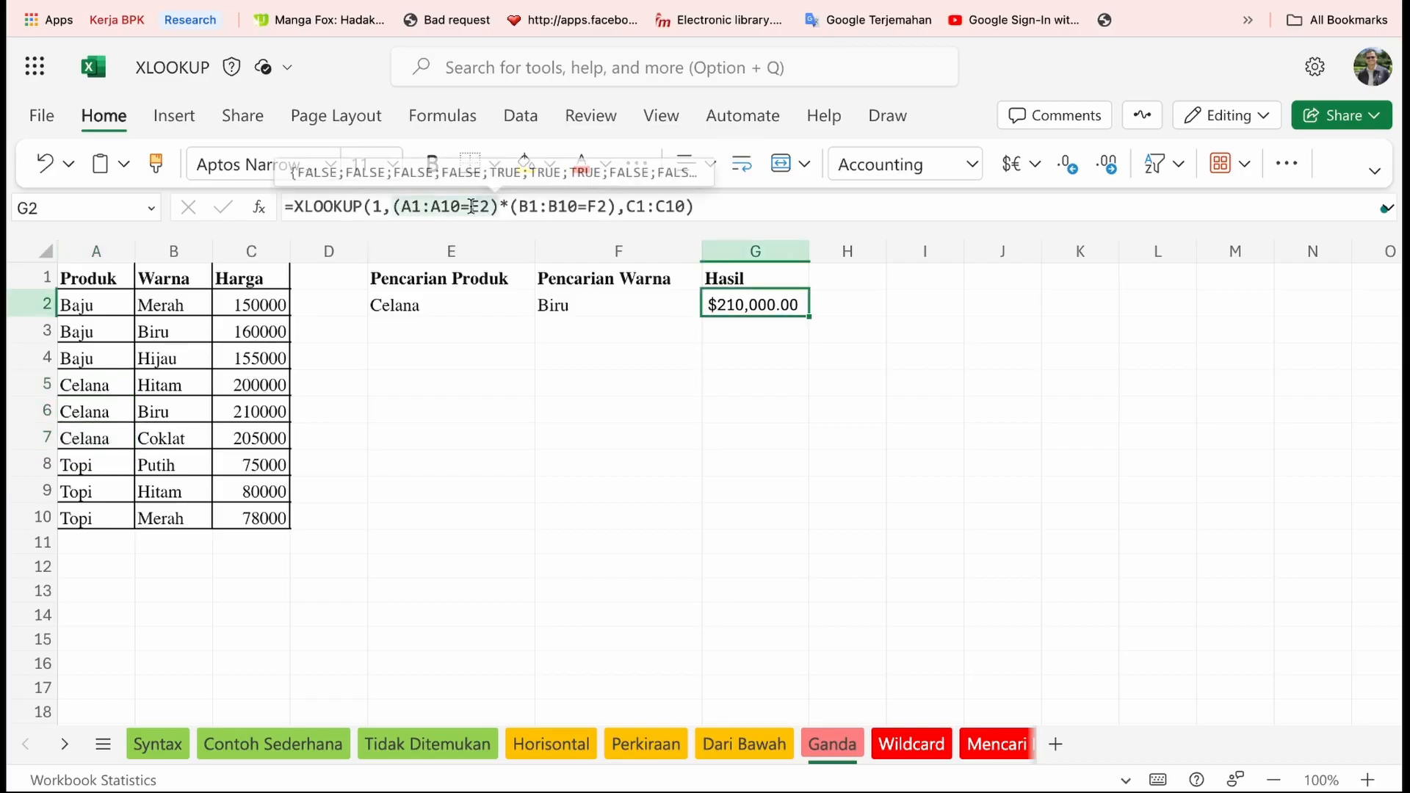
pyautogui.moveTo(486, 207)
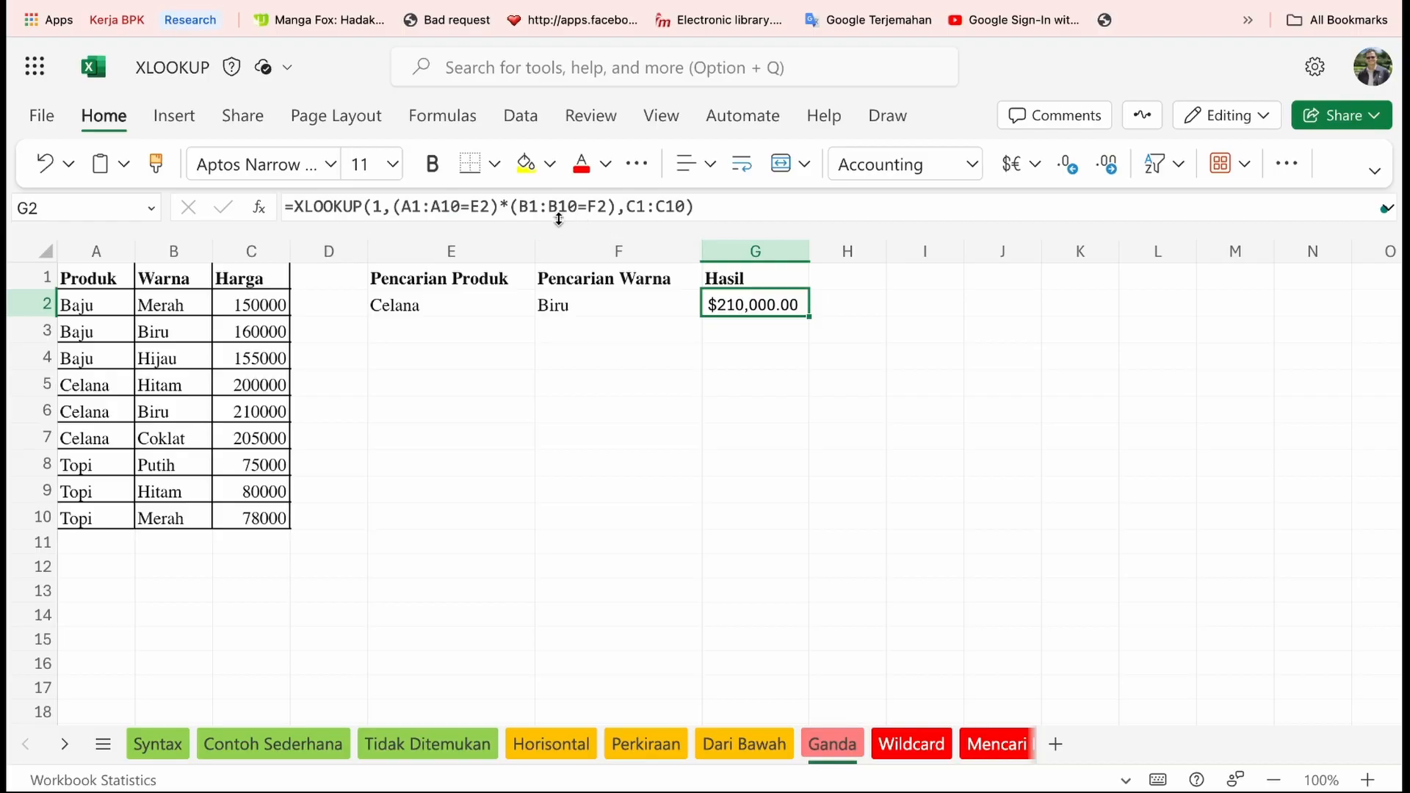
# - Review the colour condition (B1:B10=F2) in G2's formula against the Warna column and its Biru entries
pyautogui.moveTo(533, 207)
pyautogui.moveTo(173, 278); pyautogui.dragTo(171, 522)
pyautogui.click(730, 301)
pyautogui.click(578, 304)
pyautogui.click(760, 308)
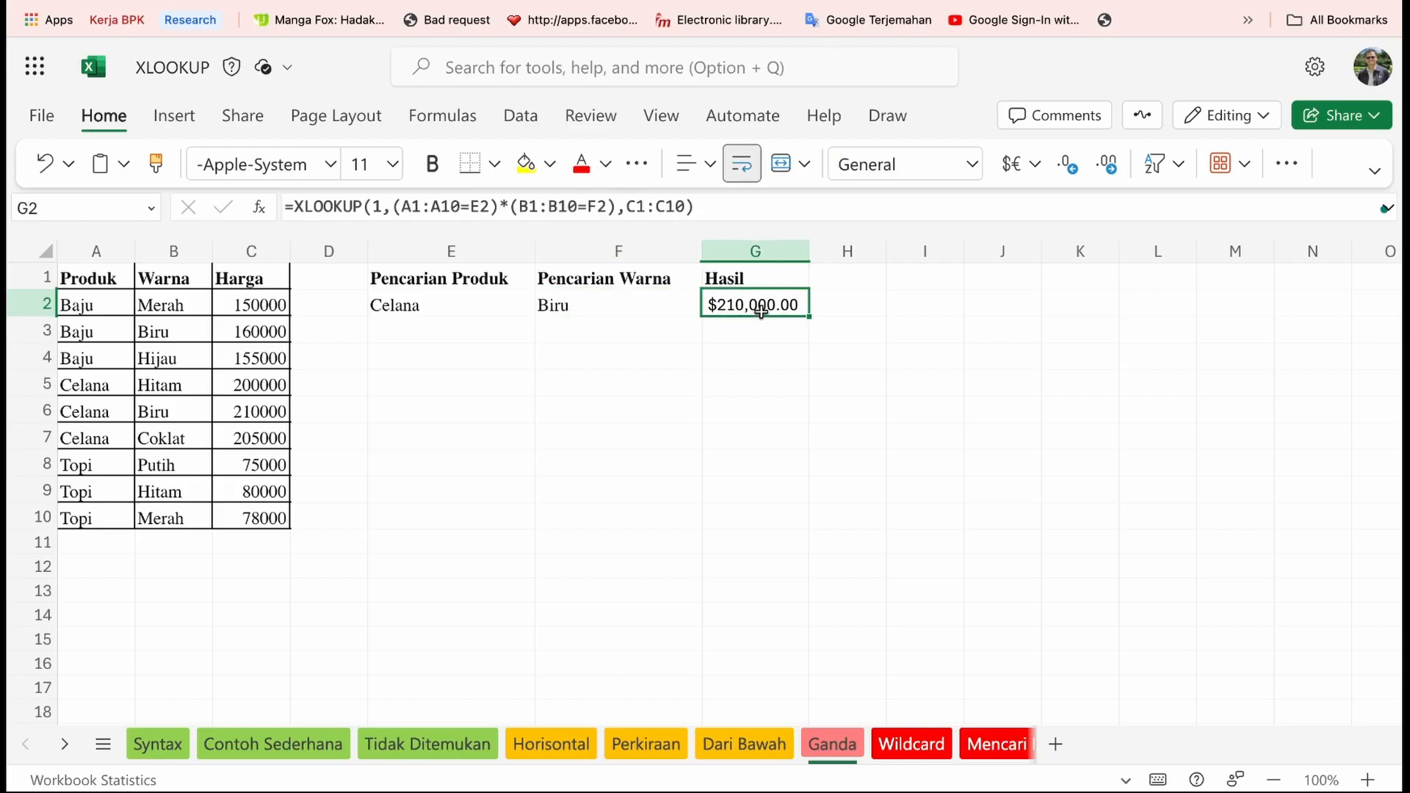
pyautogui.moveTo(597, 207)
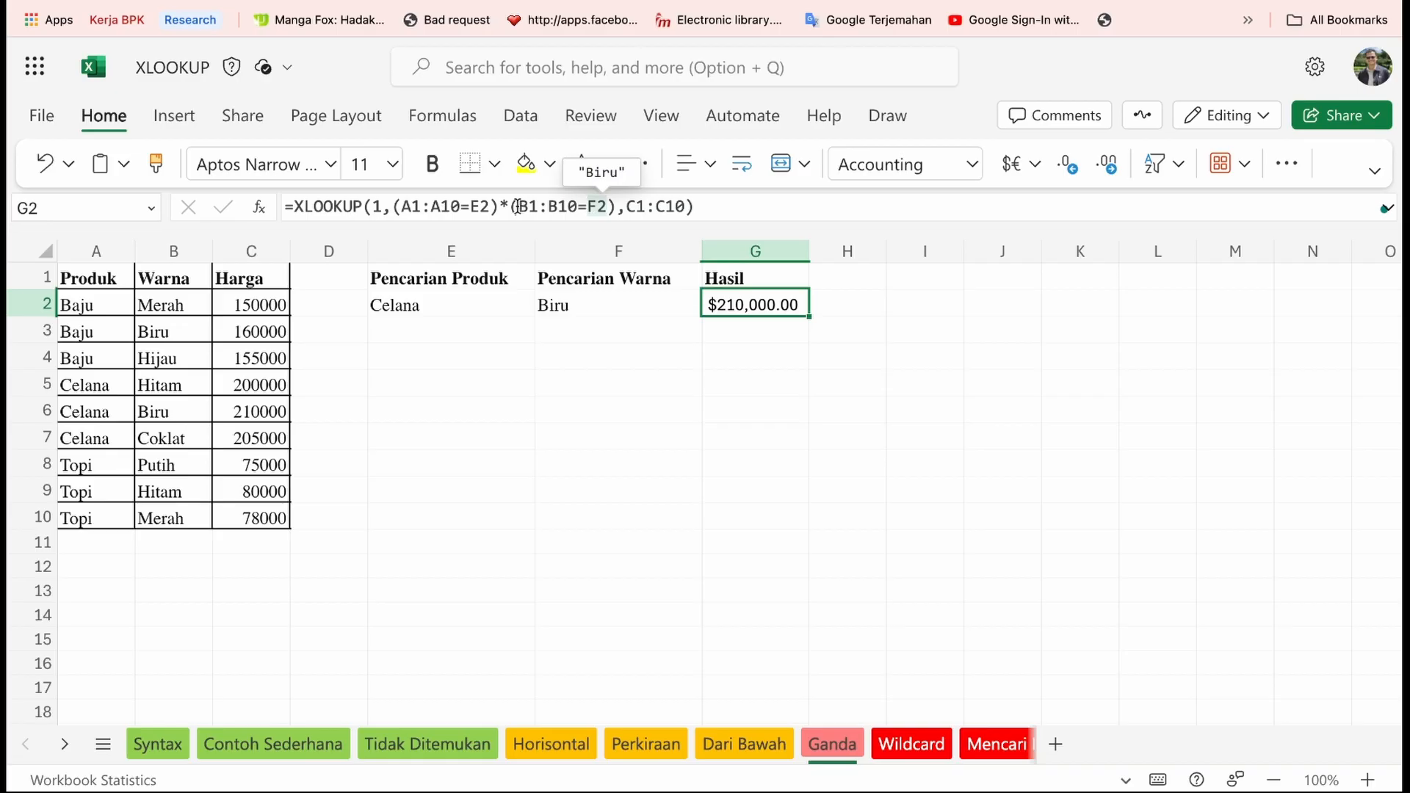
pyautogui.moveTo(513, 206)
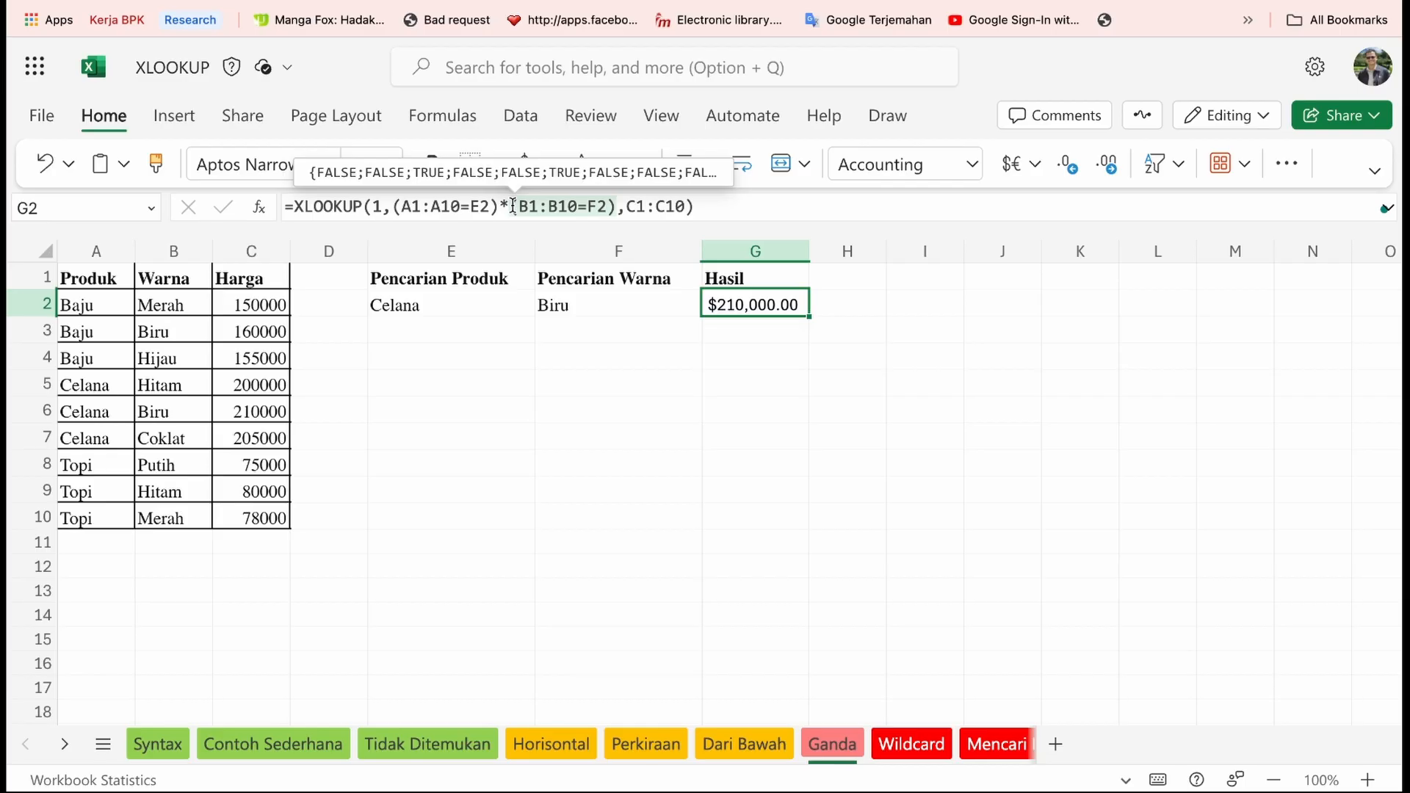
pyautogui.moveTo(159, 337); pyautogui.dragTo(228, 334)
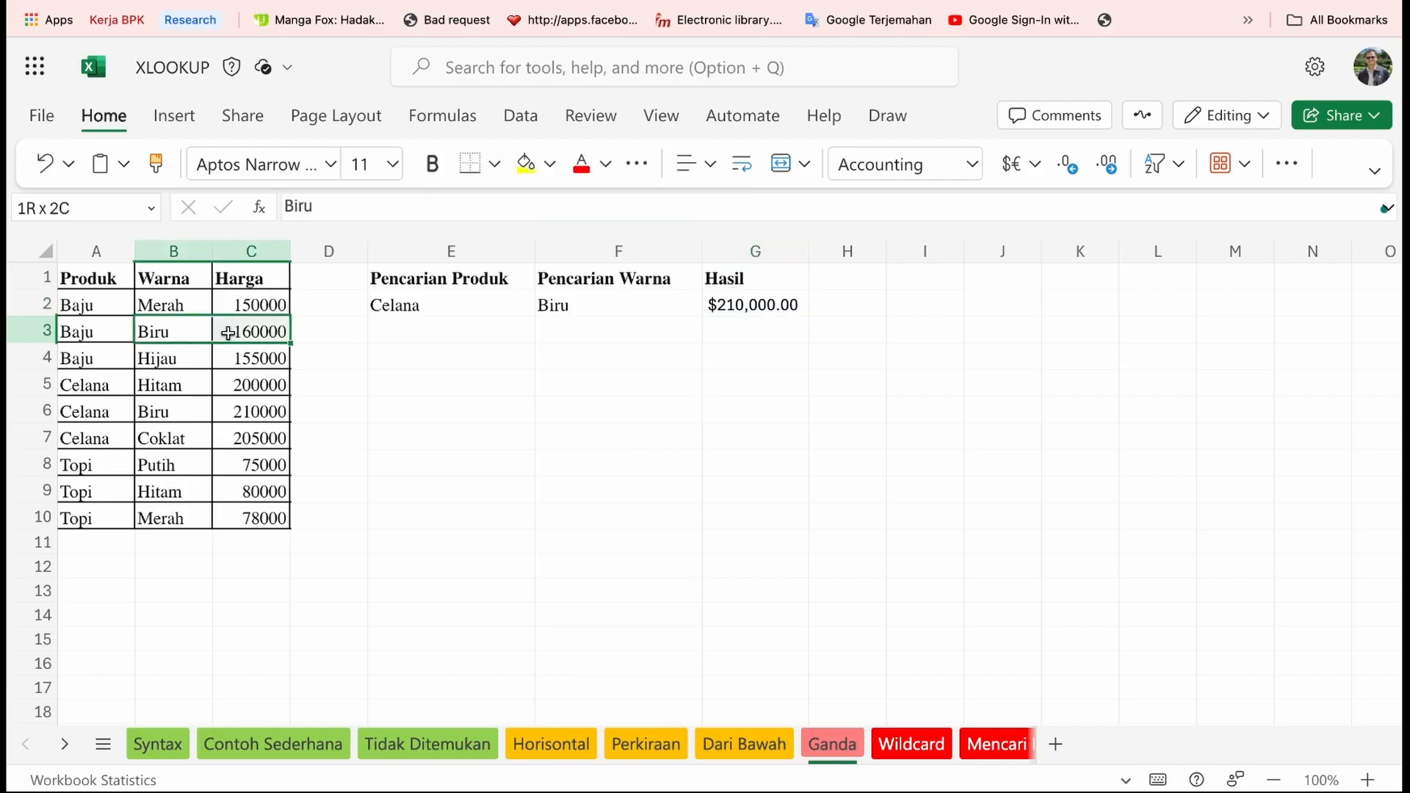
pyautogui.click(163, 410)
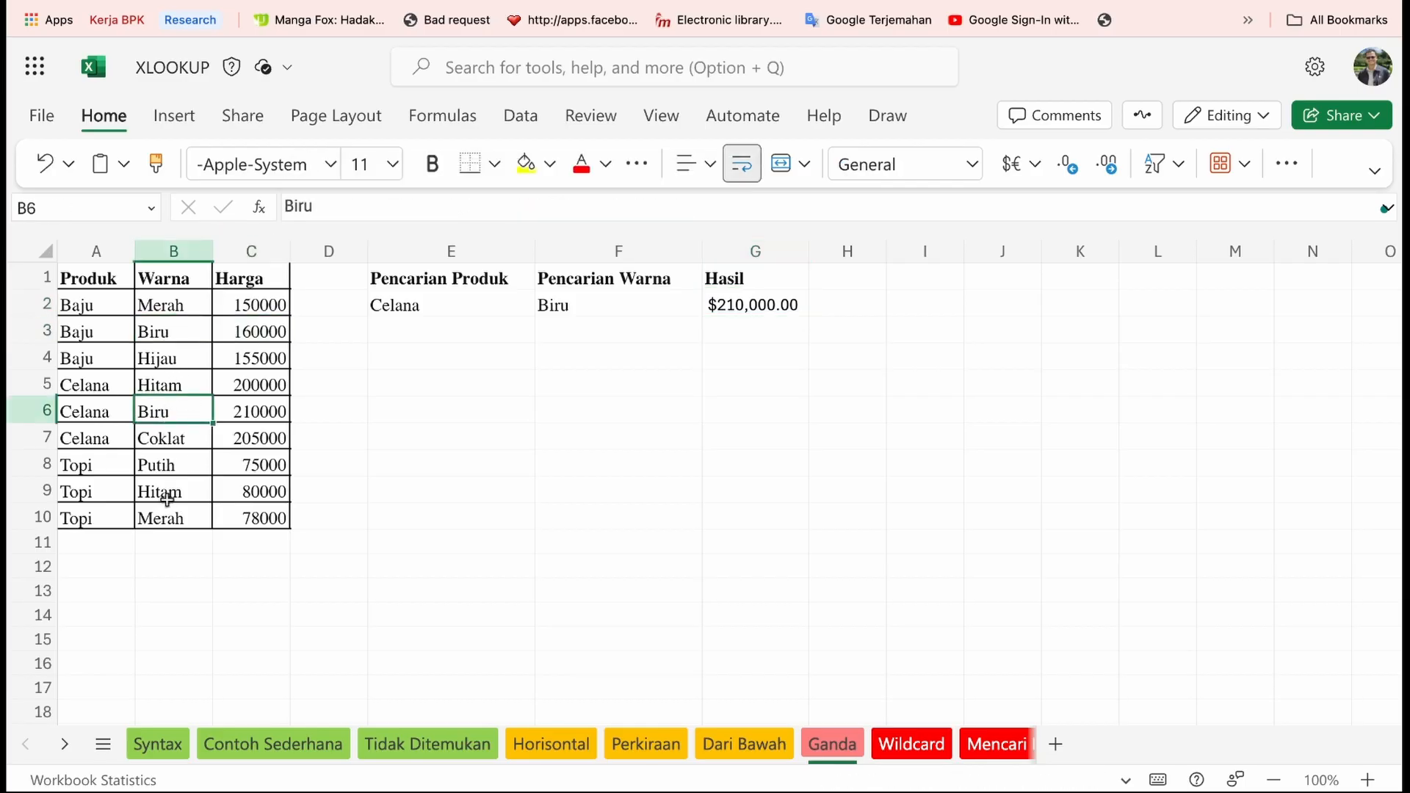
# - Inspect the lookup value 1 and the multiplied conditions in G2's XLOOKUP formula without changing it
pyautogui.click(714, 320)
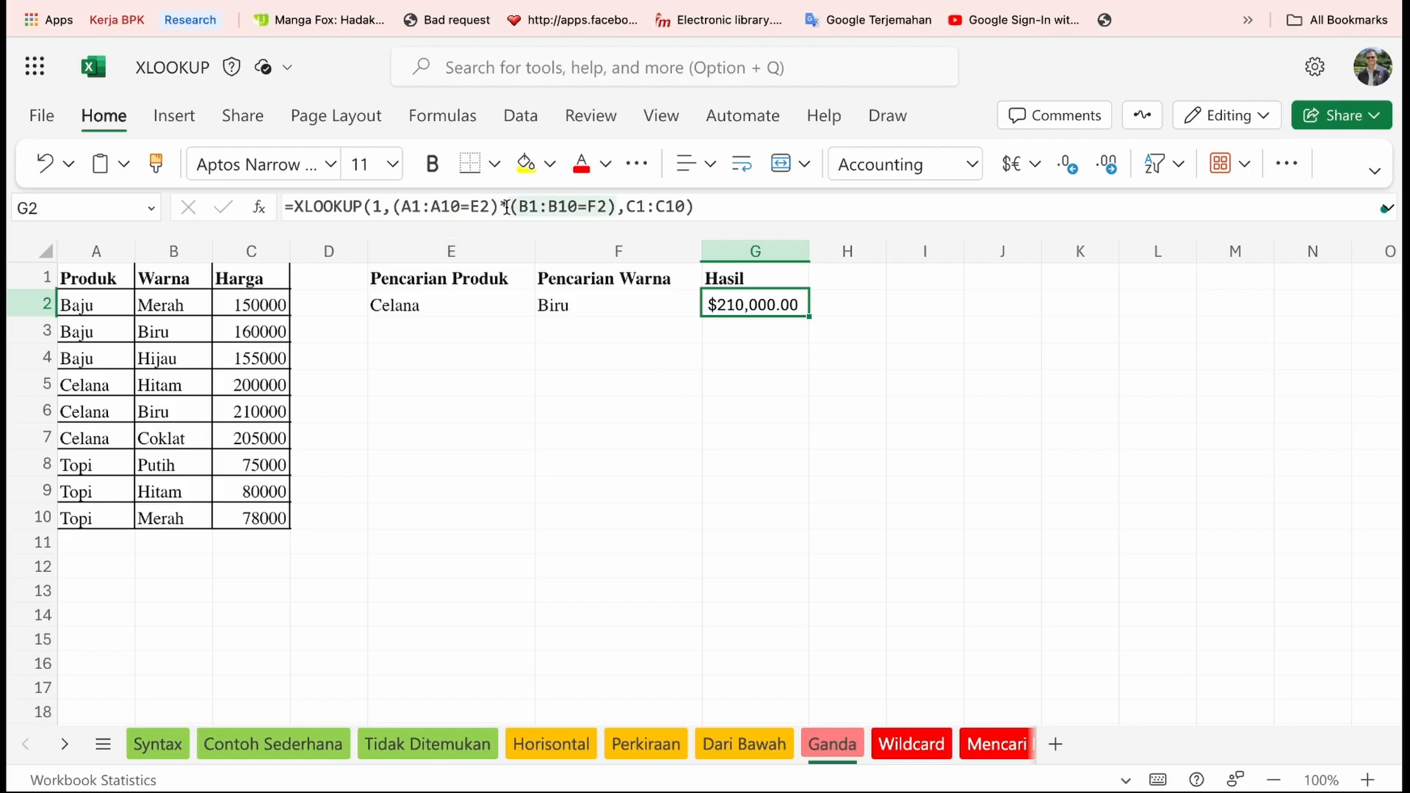
pyautogui.click(381, 208)
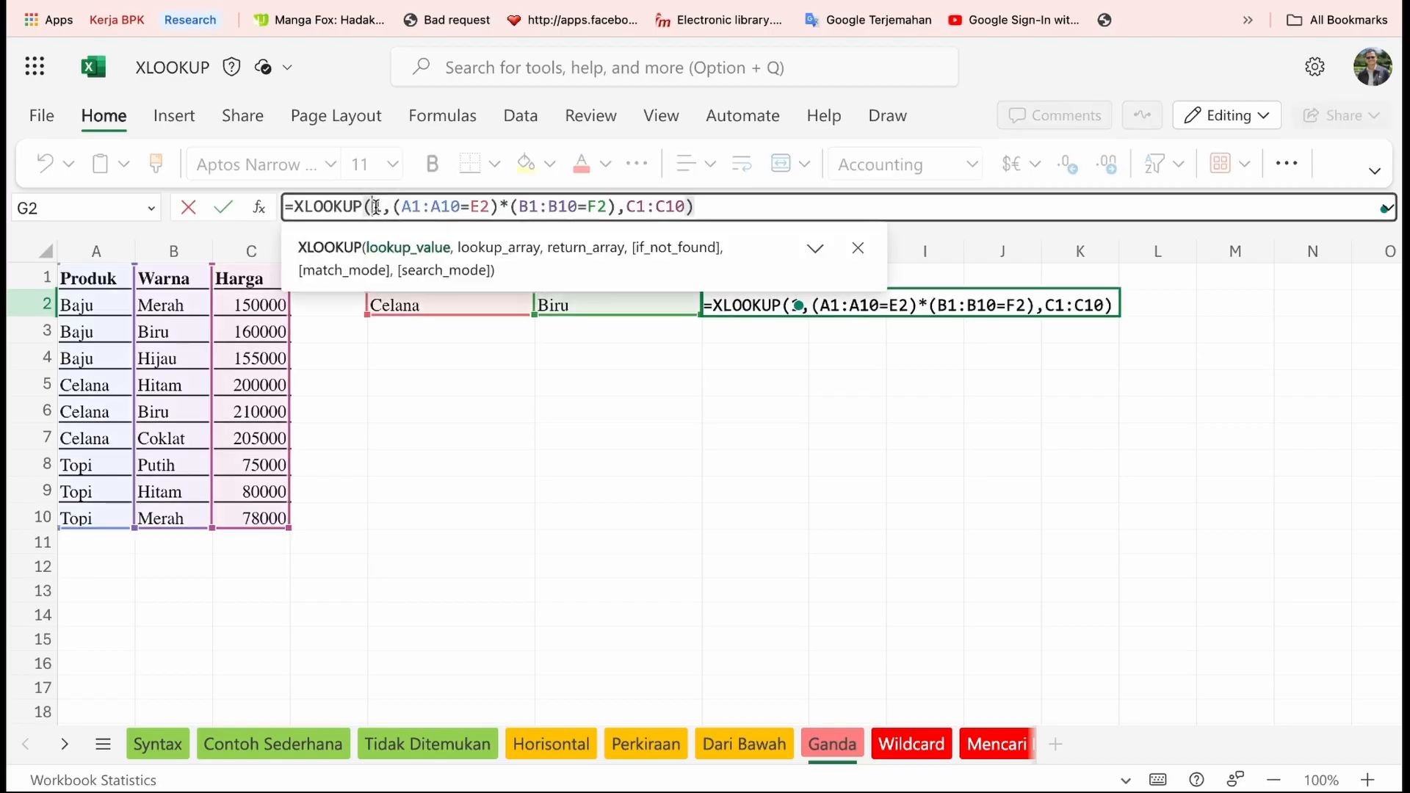
pyautogui.click(611, 373)
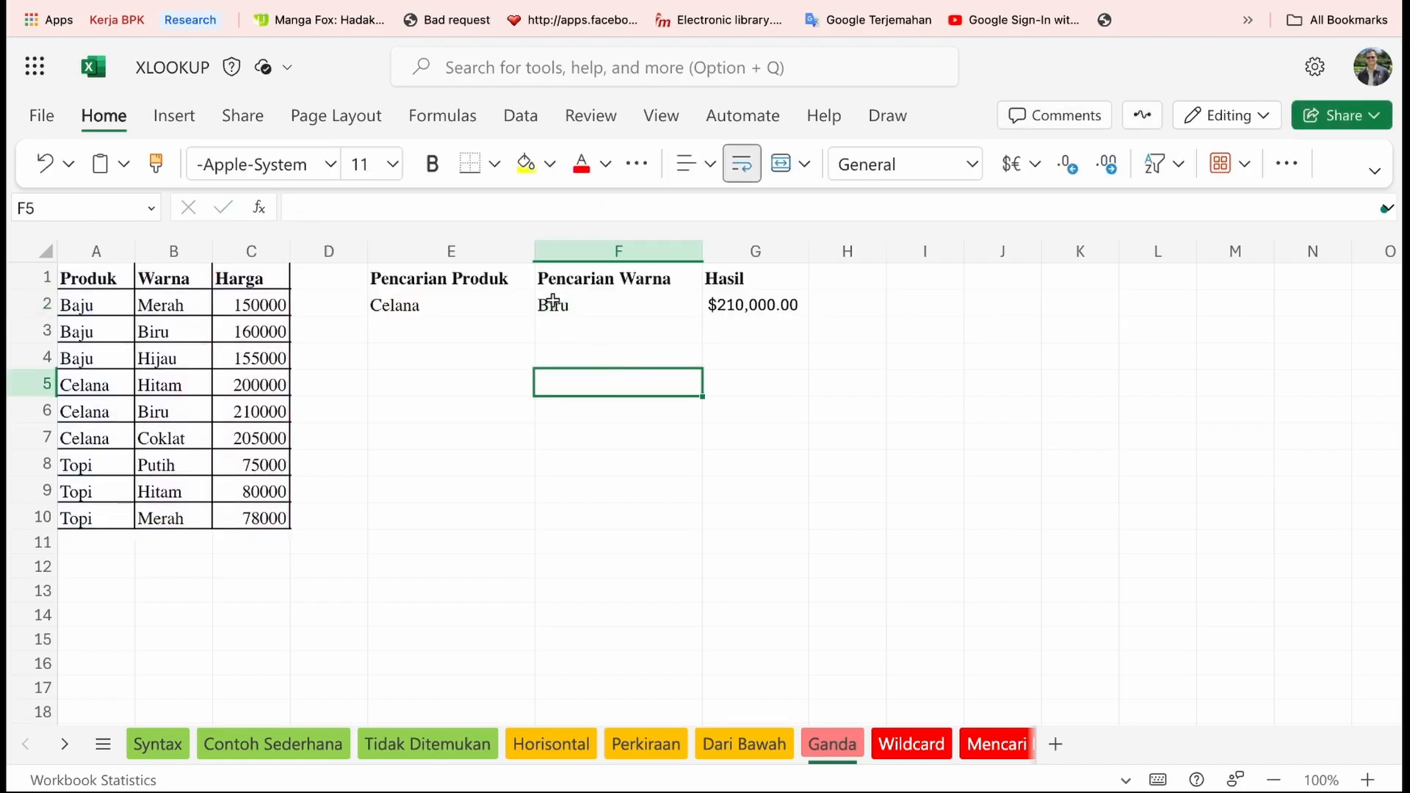
# - Trace G2's multiplied conditions through the Harga values to the Celana–Biru entry in row 6, and inspect the return range C1:C10
pyautogui.click(724, 308)
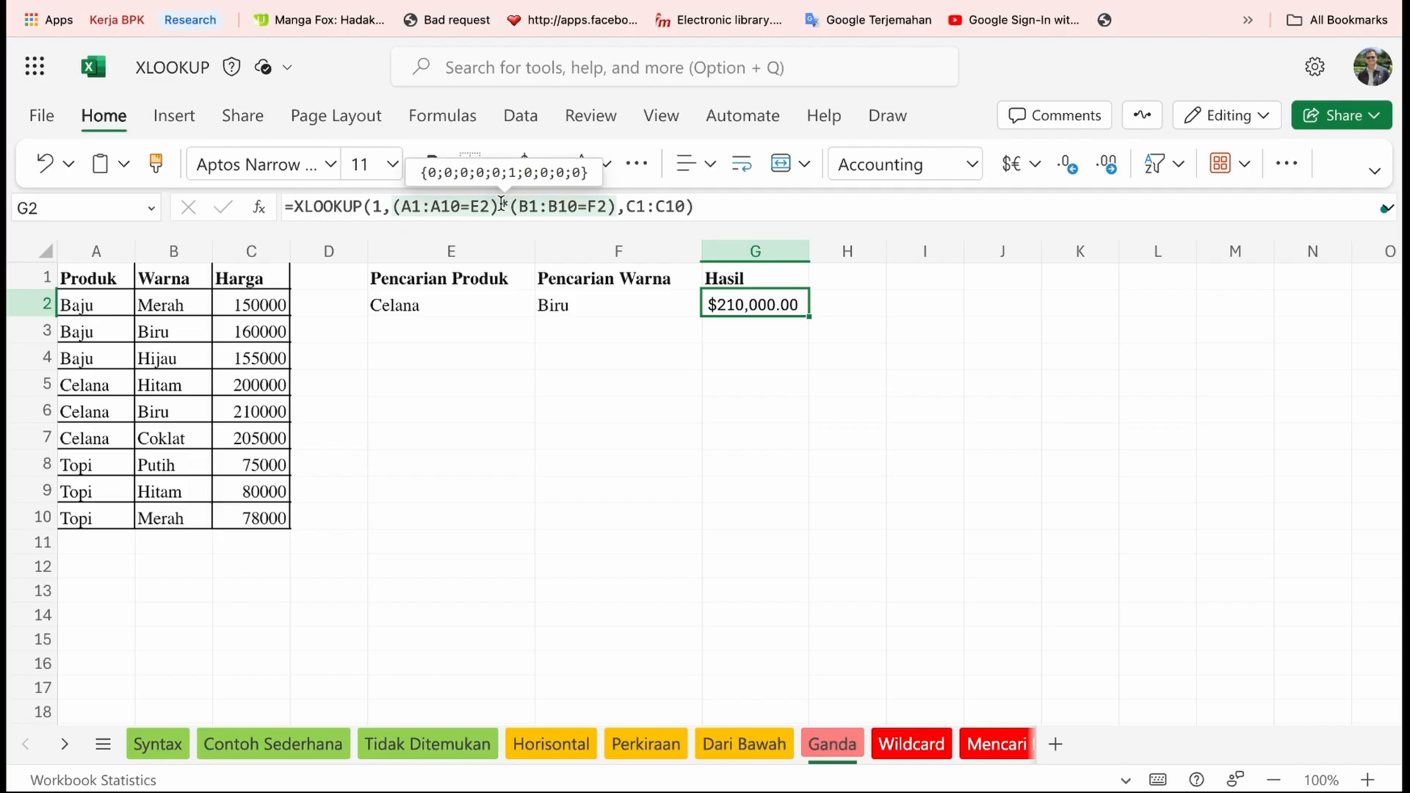
pyautogui.click(258, 286)
pyautogui.click(260, 302)
pyautogui.click(250, 334)
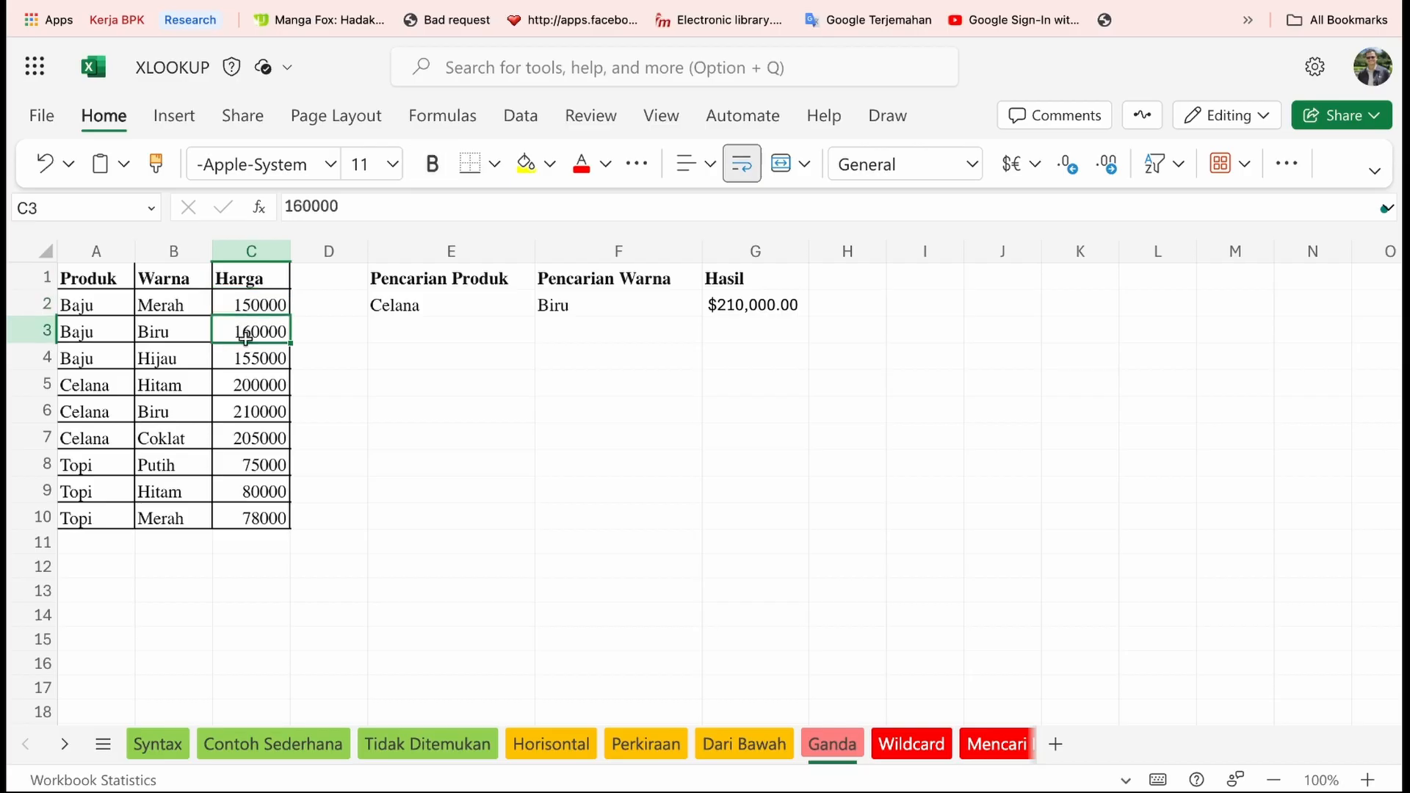
pyautogui.click(245, 353)
pyautogui.click(243, 378)
pyautogui.click(235, 412)
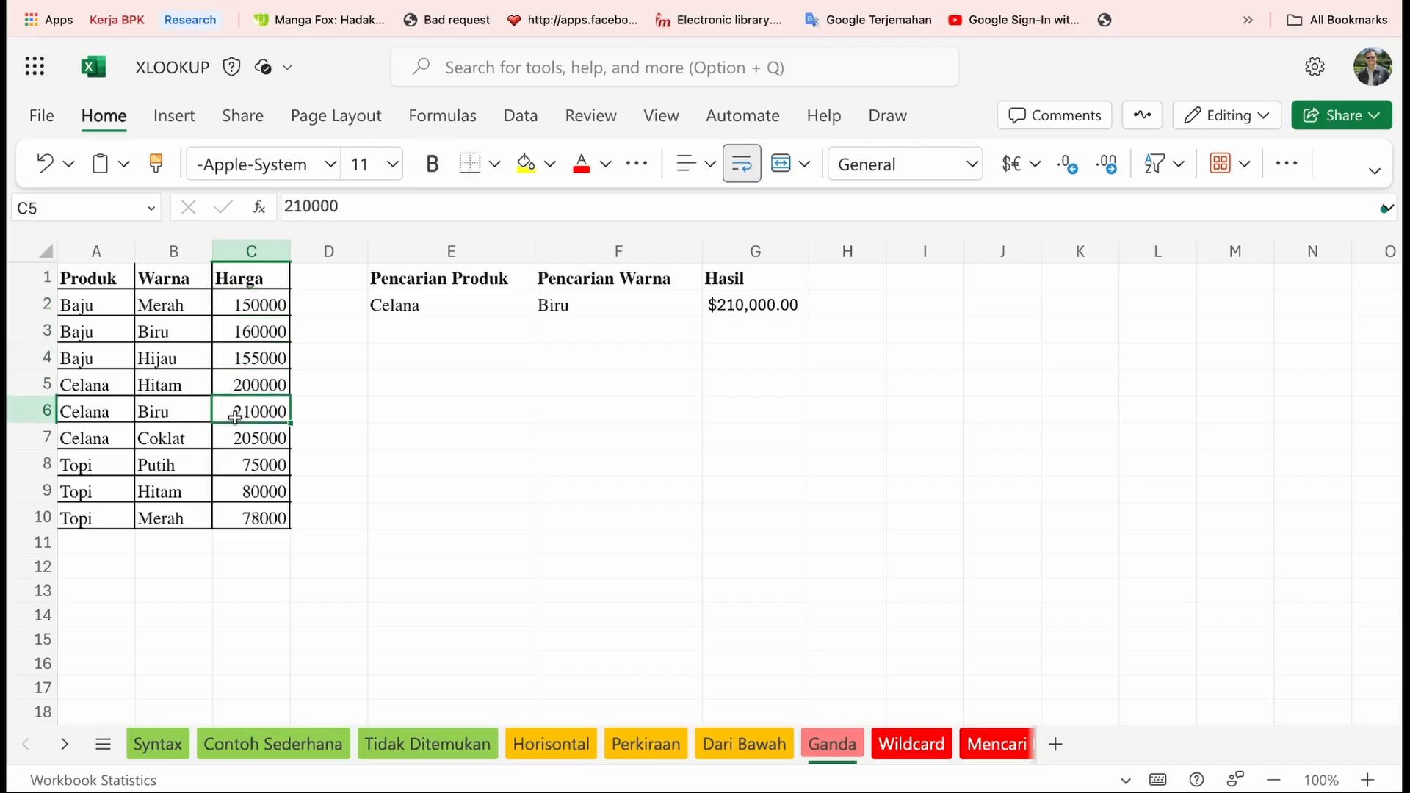
pyautogui.click(46, 410)
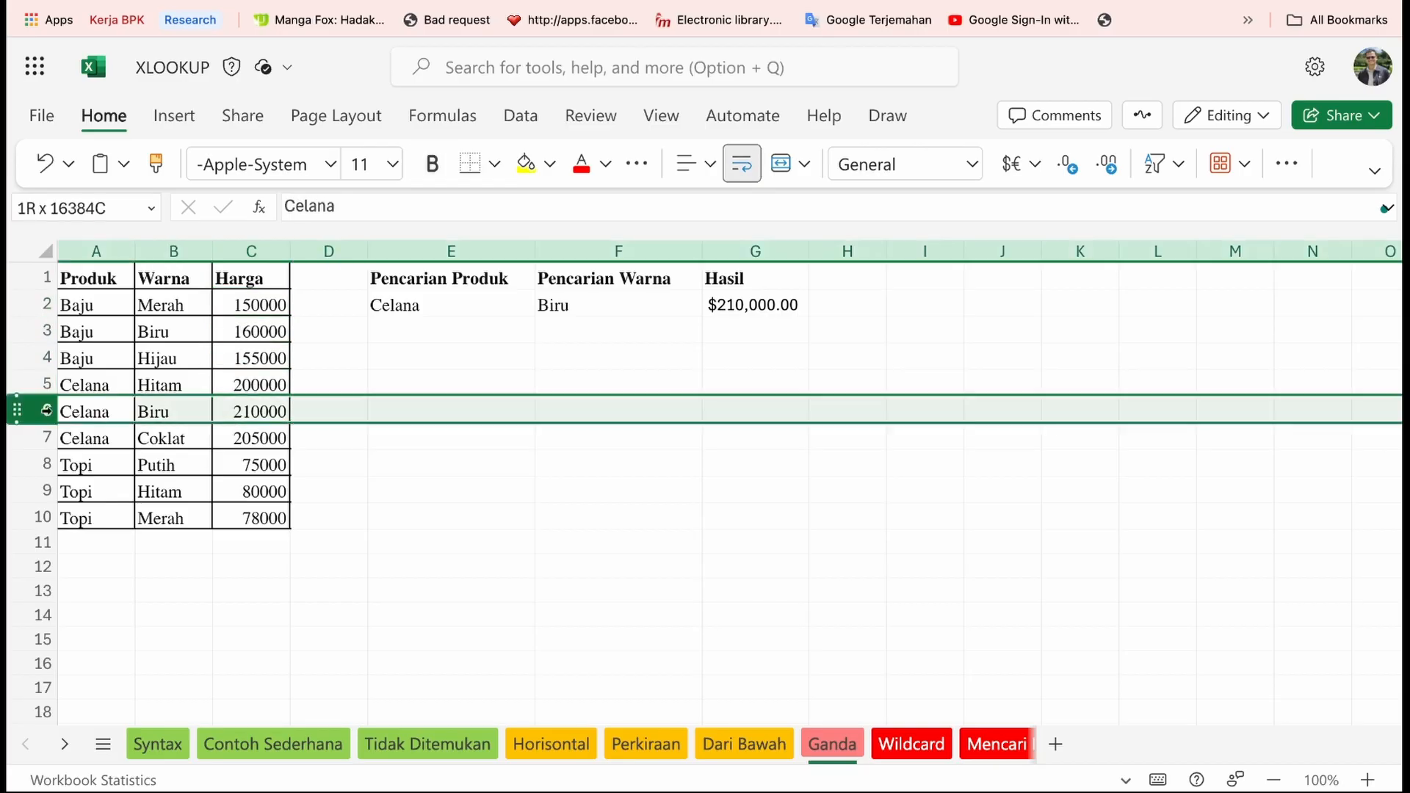
pyautogui.click(342, 413)
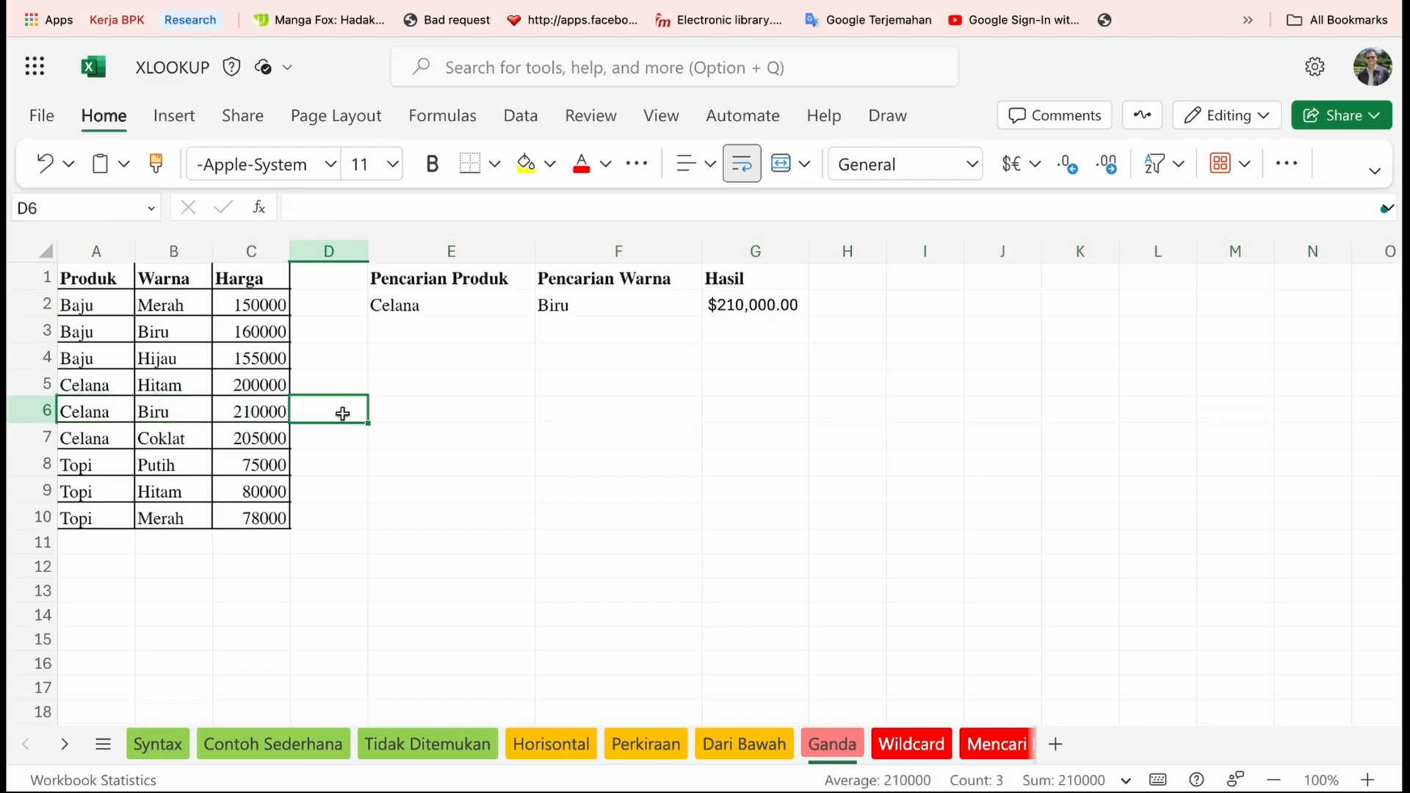
pyautogui.click(790, 303)
pyautogui.moveTo(656, 210)
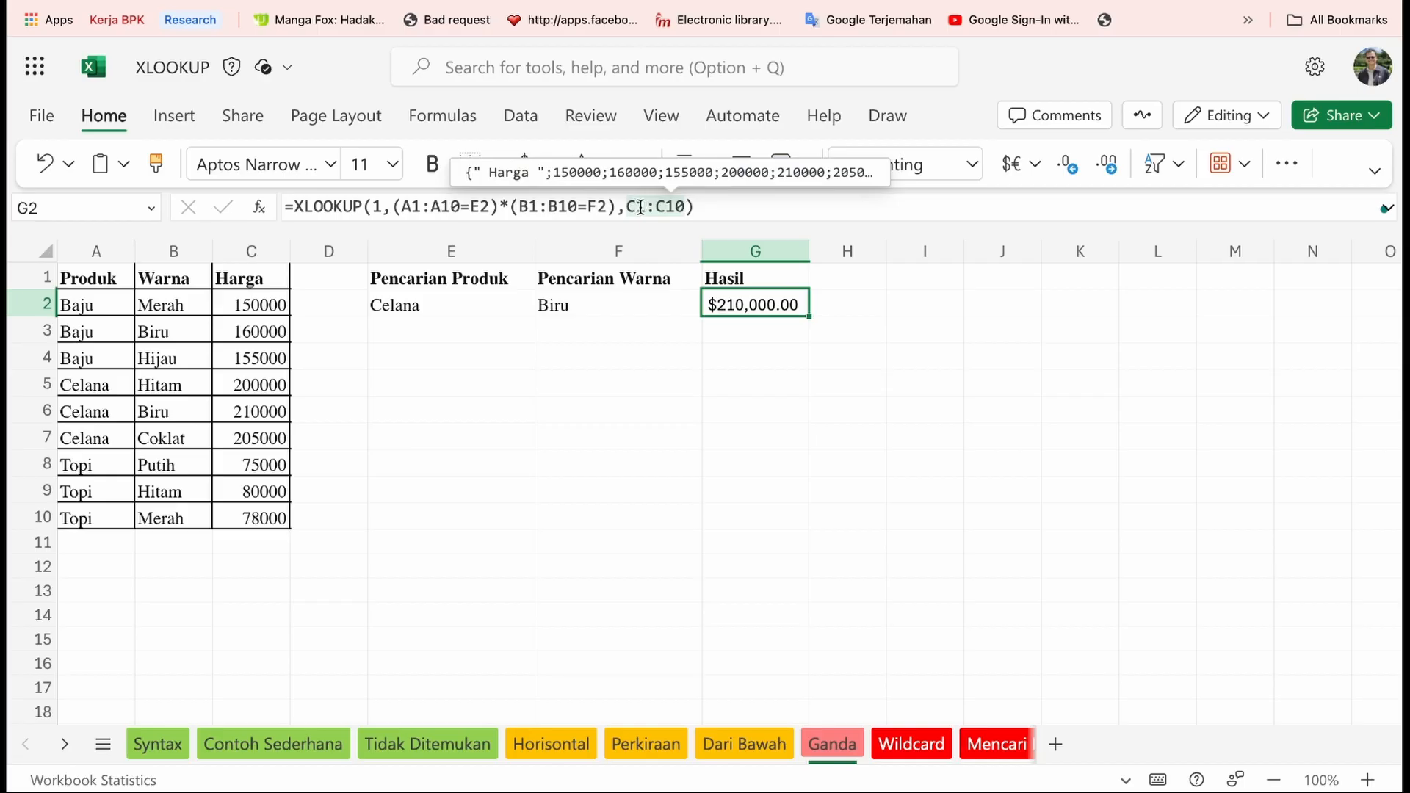
# - Set the colour criterion in F2 to Coklat and check G2's lookup result against the Celana–Coklat entry in row 7
pyautogui.click(580, 305)
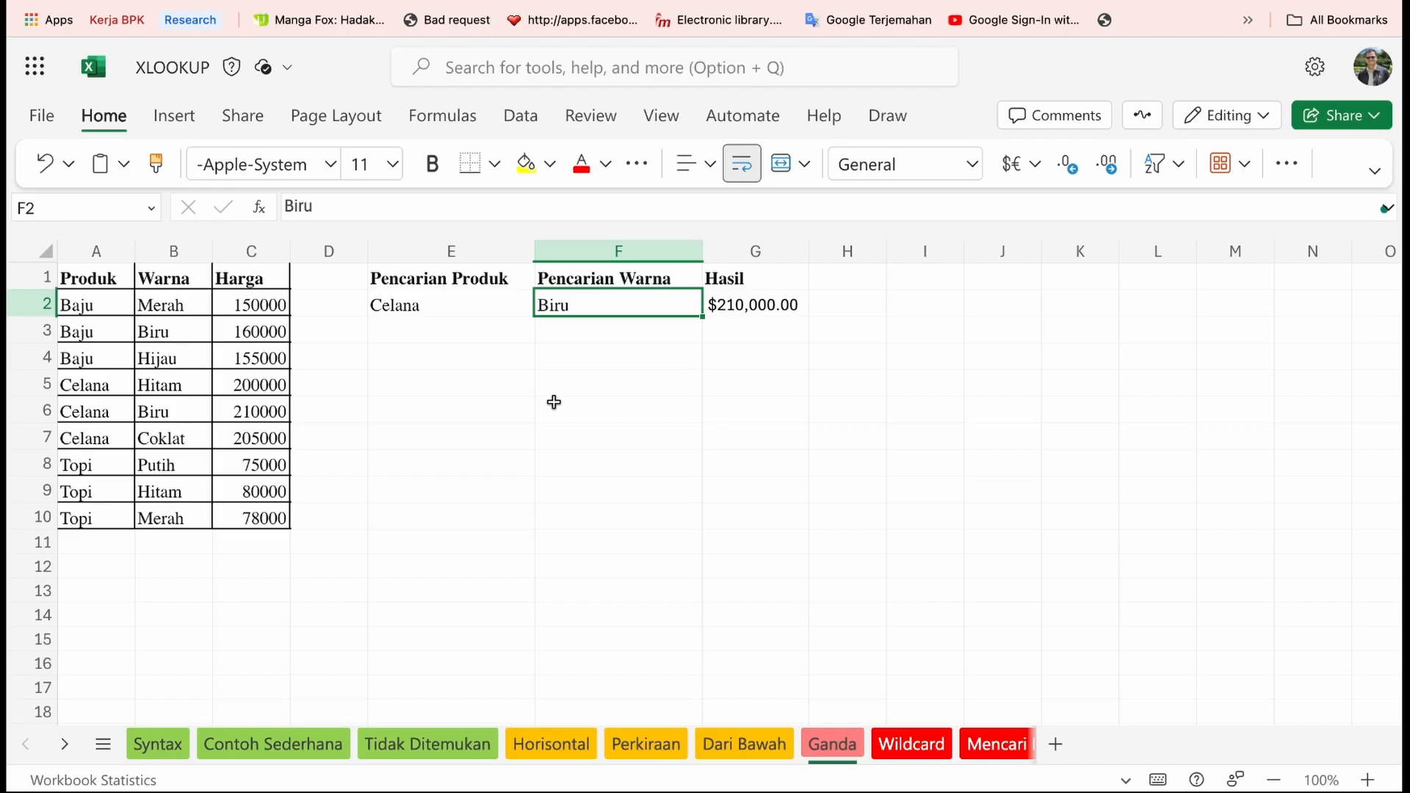
pyautogui.write('Coklat')
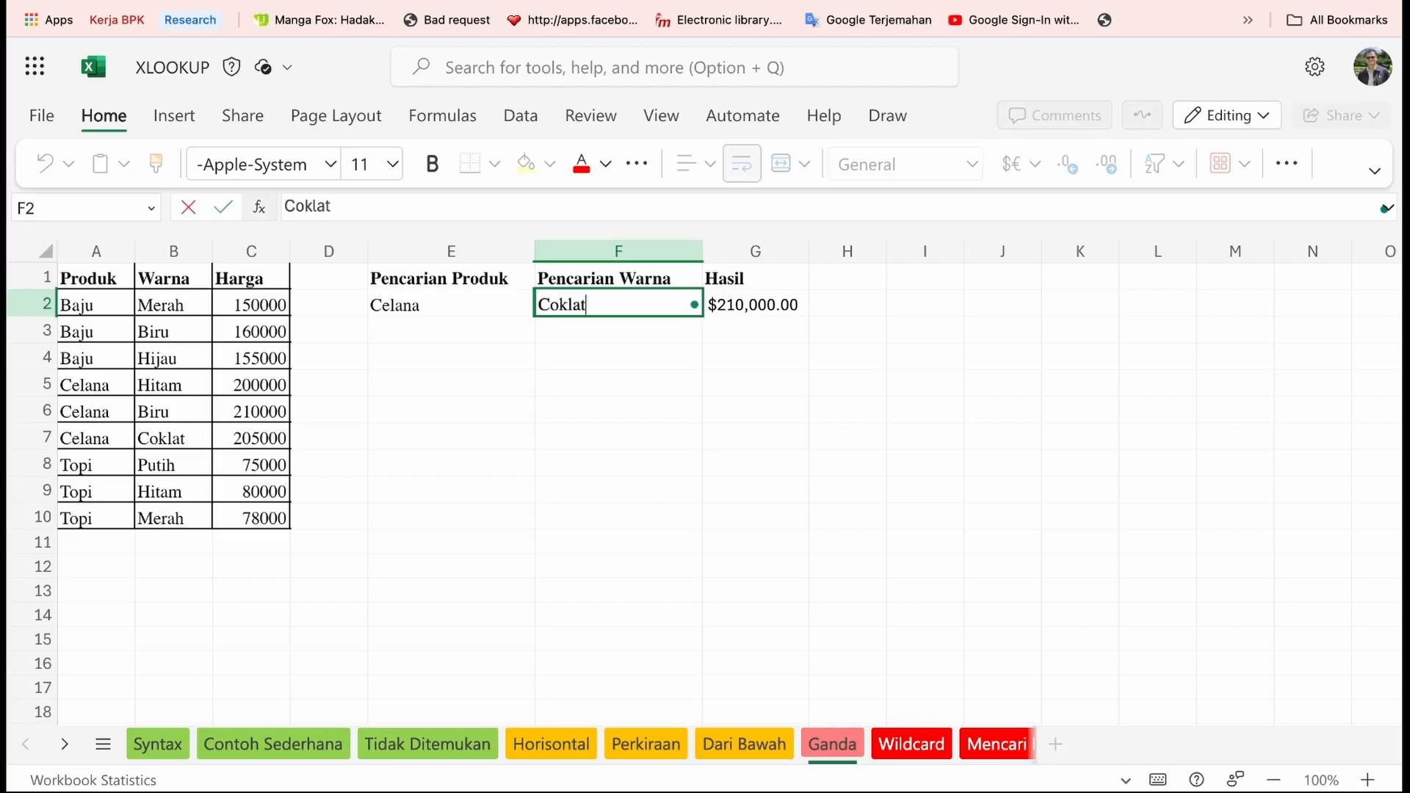
pyautogui.press('Return')
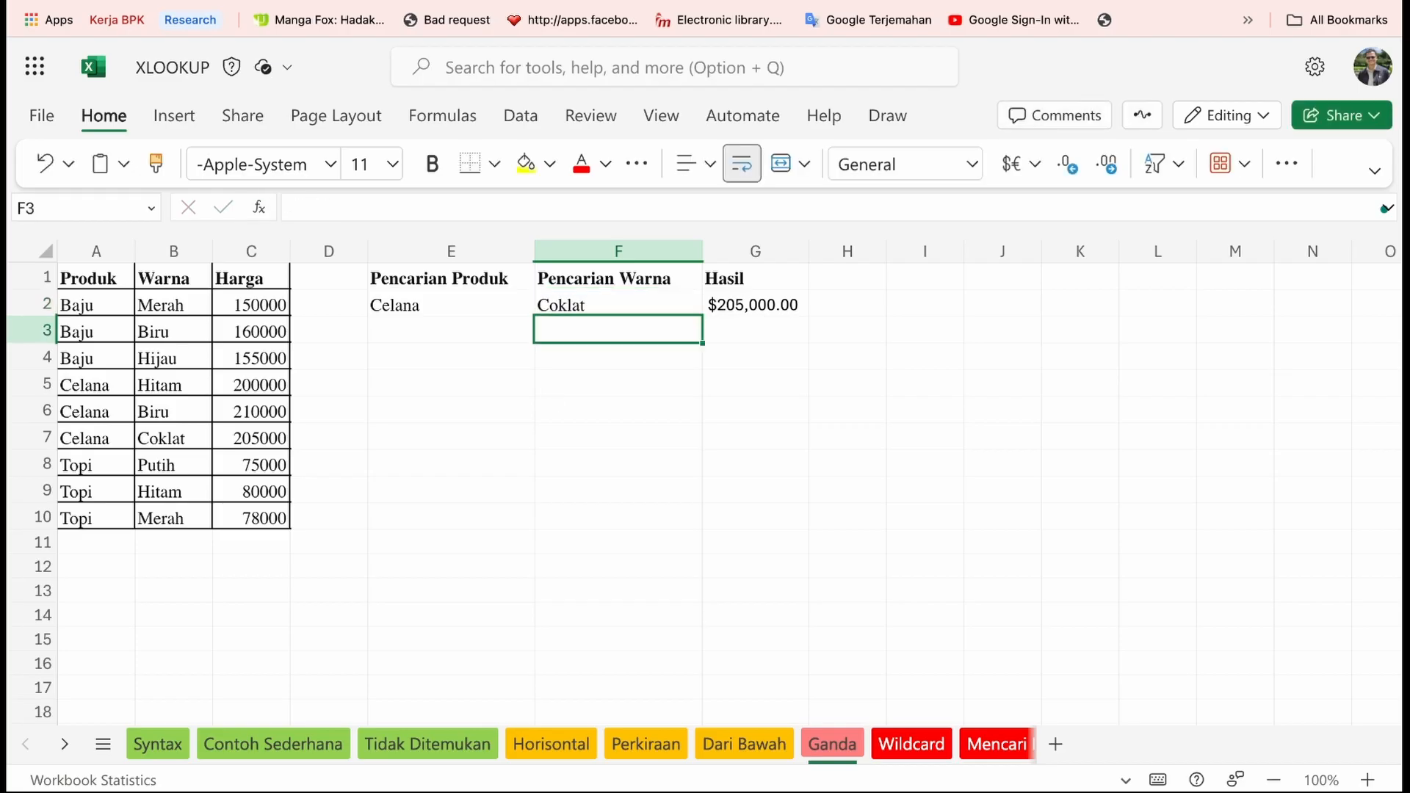
pyautogui.click(219, 435)
pyautogui.click(106, 434)
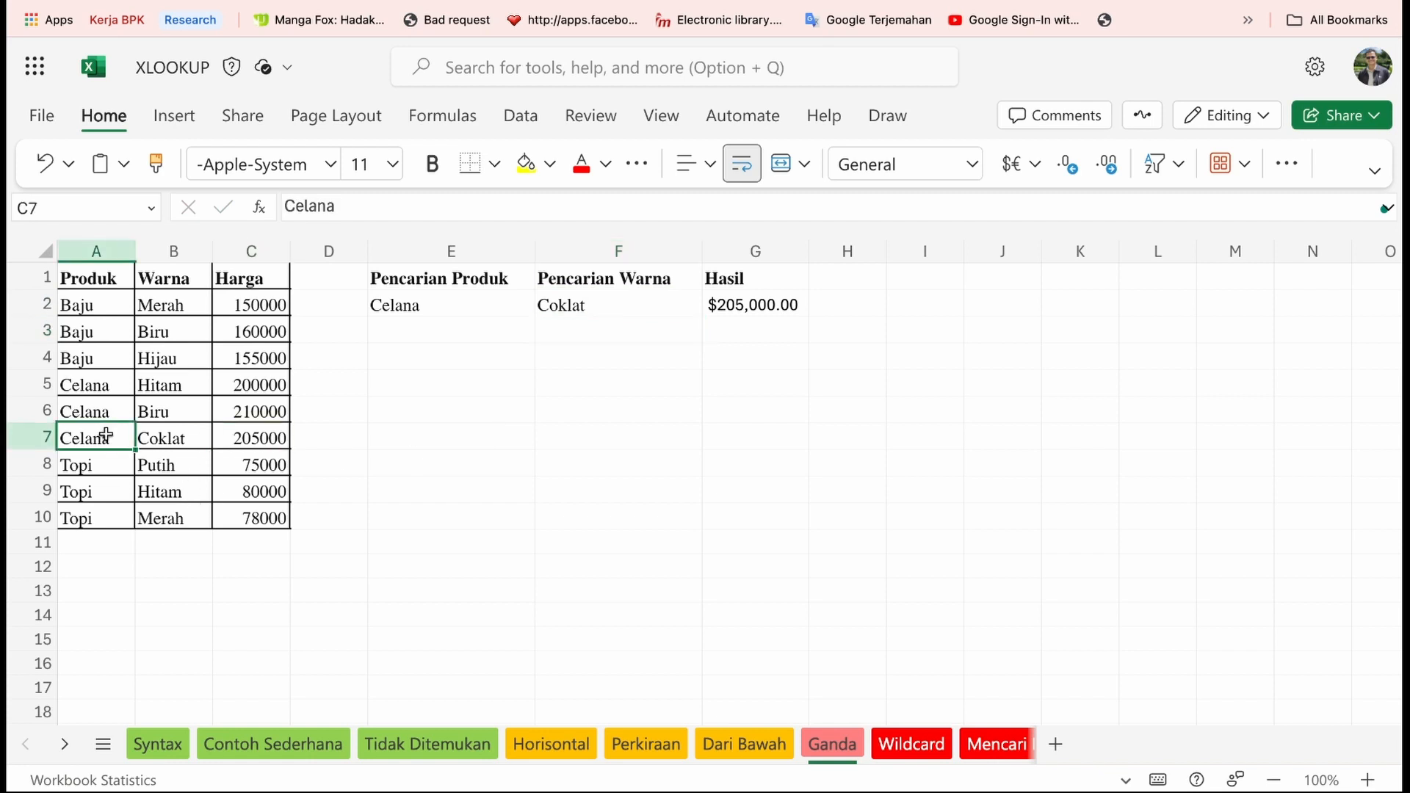
pyautogui.click(432, 303)
pyautogui.click(715, 307)
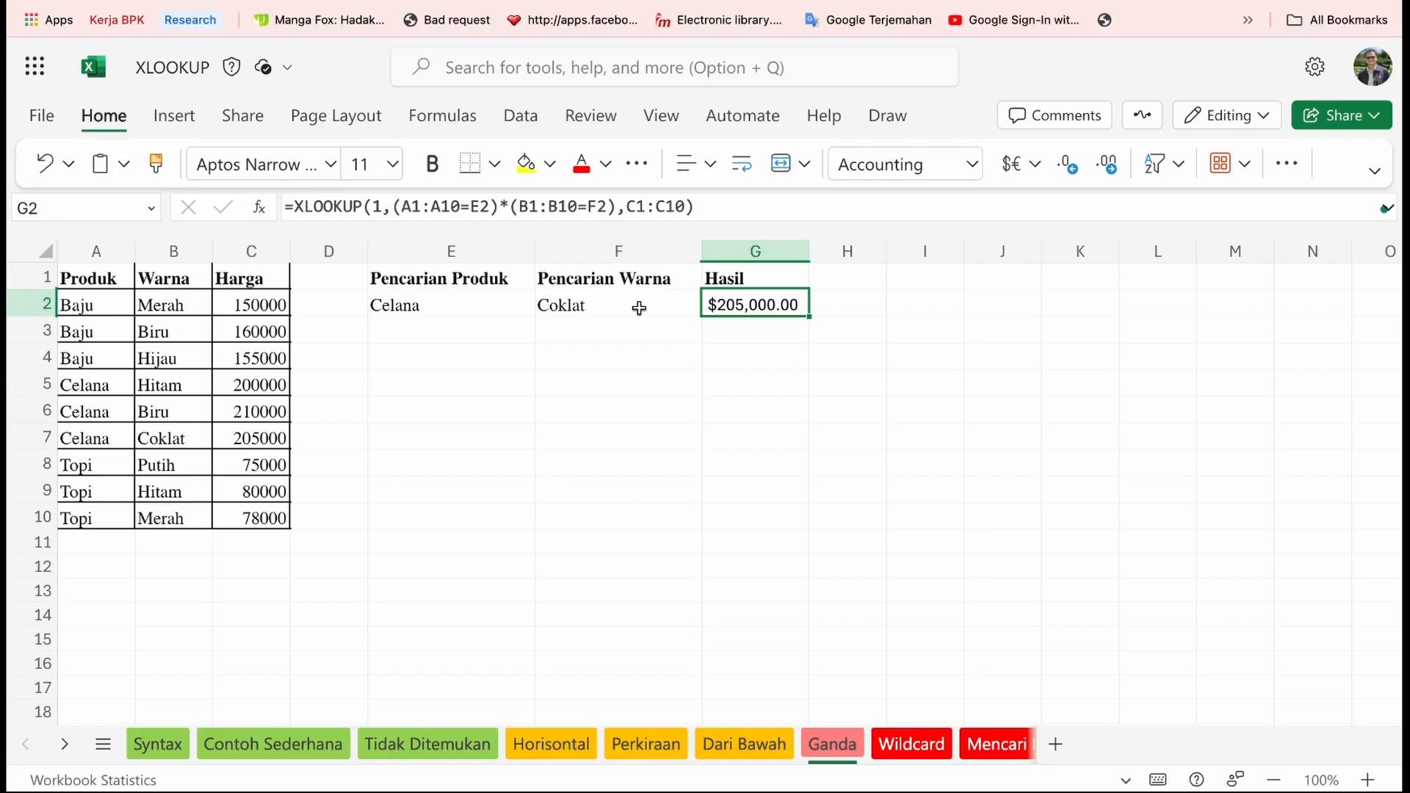
# - On the Wildcard sheet, start an XLOOKUP formula in D2 with "P*" as the lookup value
pyautogui.click(908, 745)
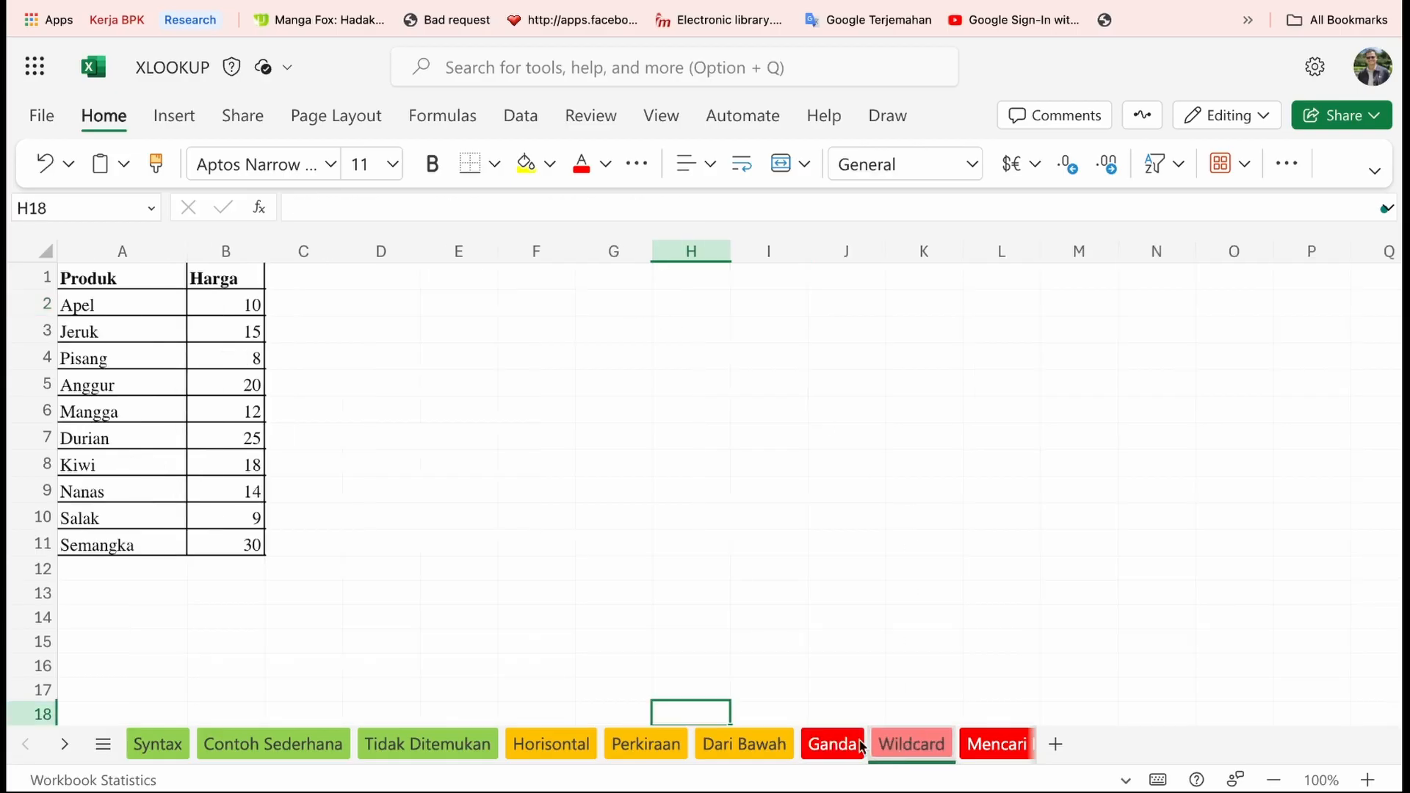
pyautogui.click(386, 304)
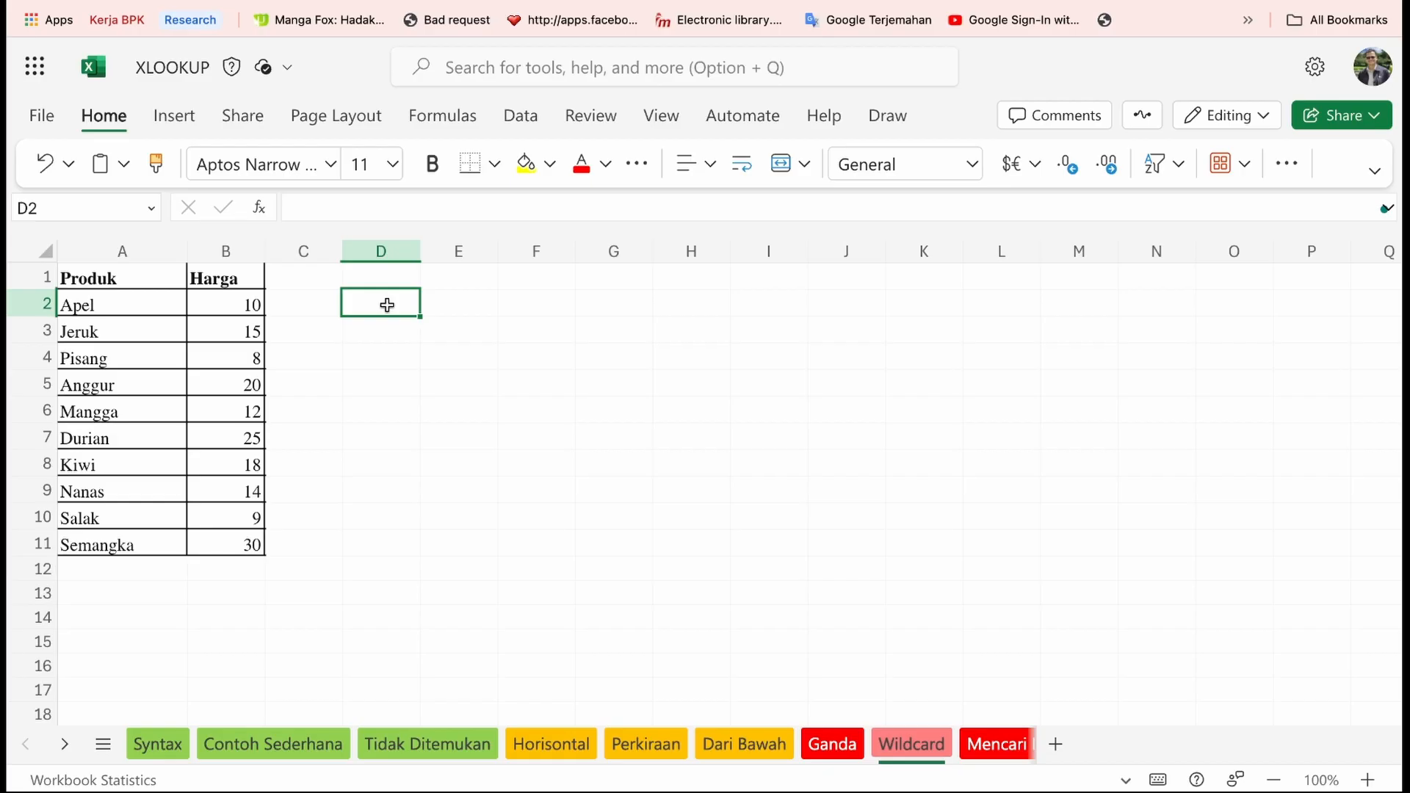
pyautogui.write('=xl')
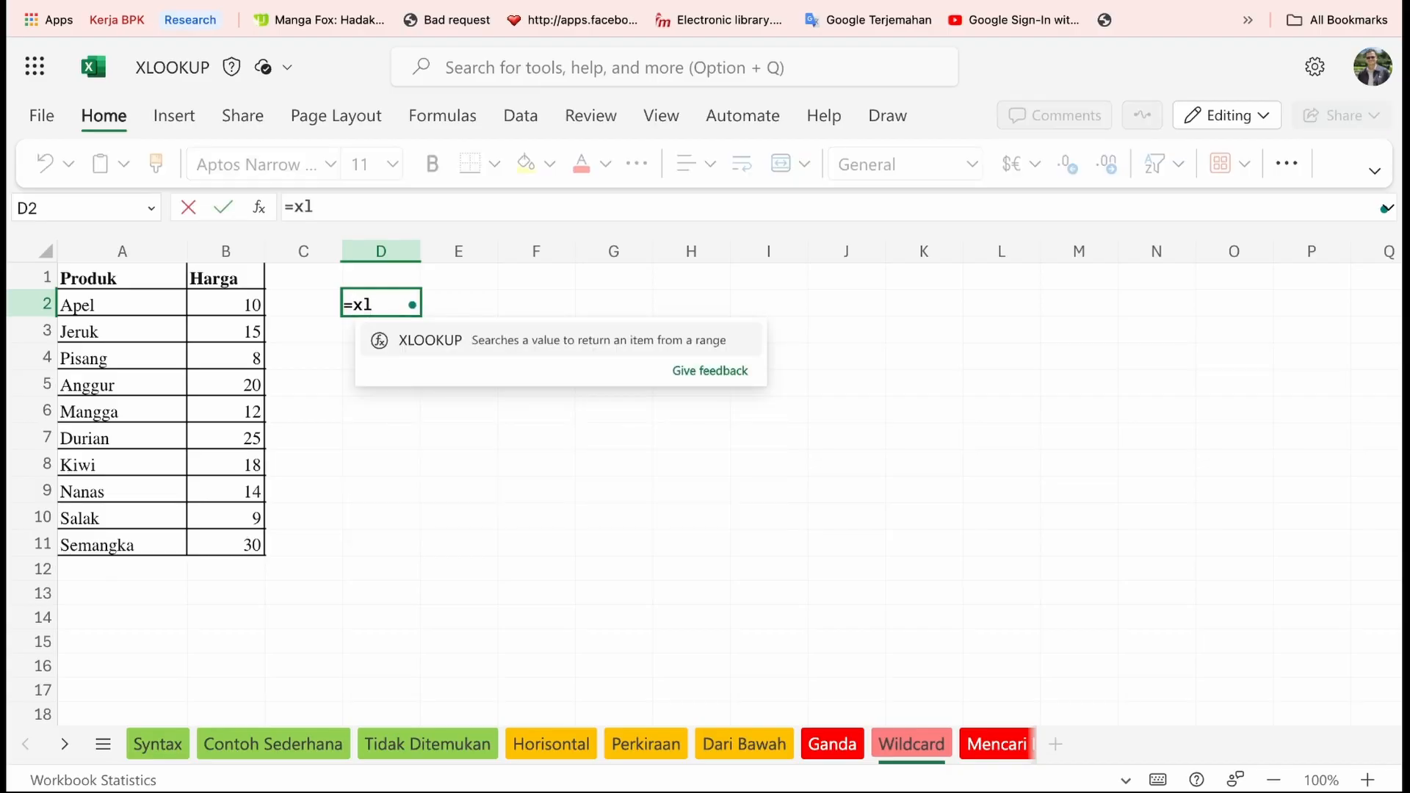
pyautogui.press('Tab')
pyautogui.write('"')
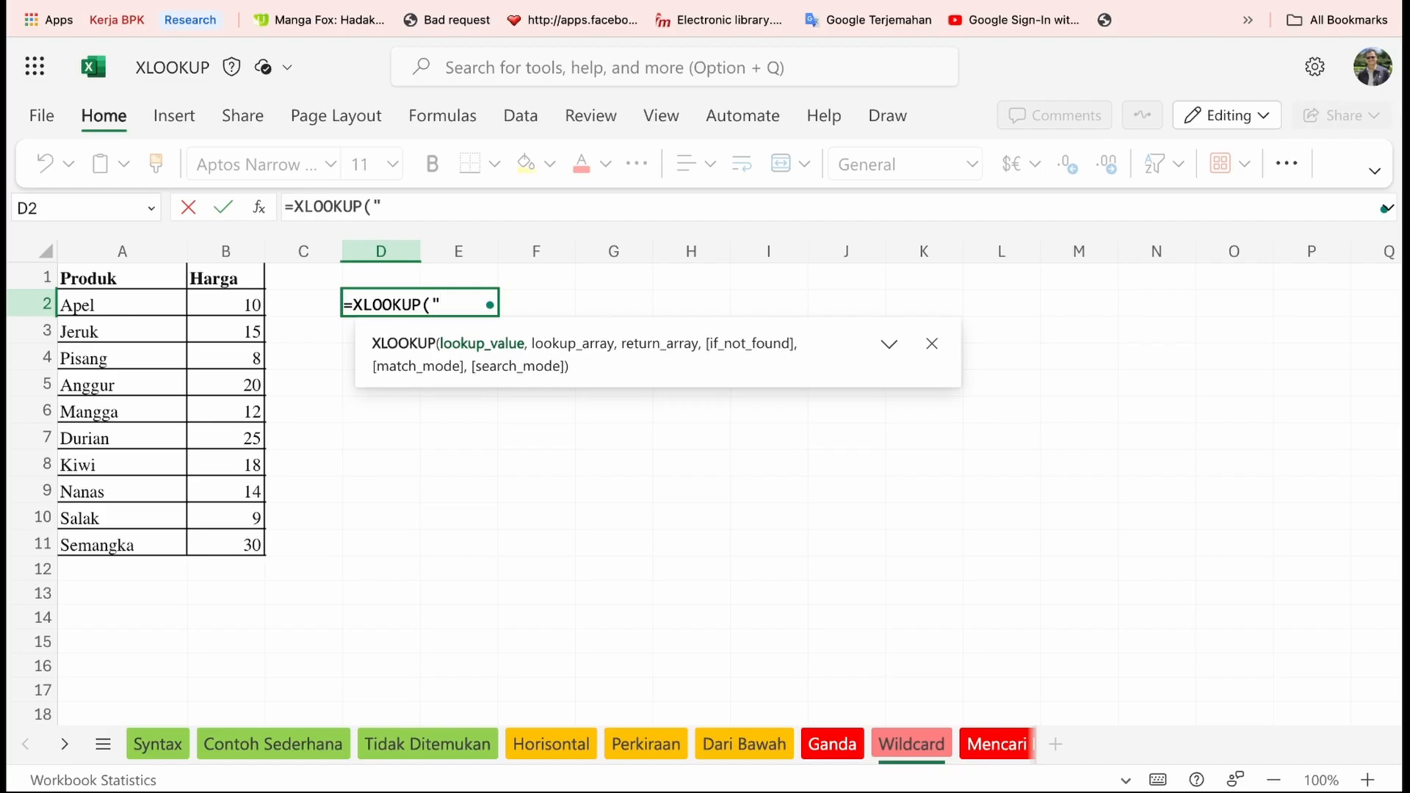
pyautogui.write('P*"')
pyautogui.write(',')
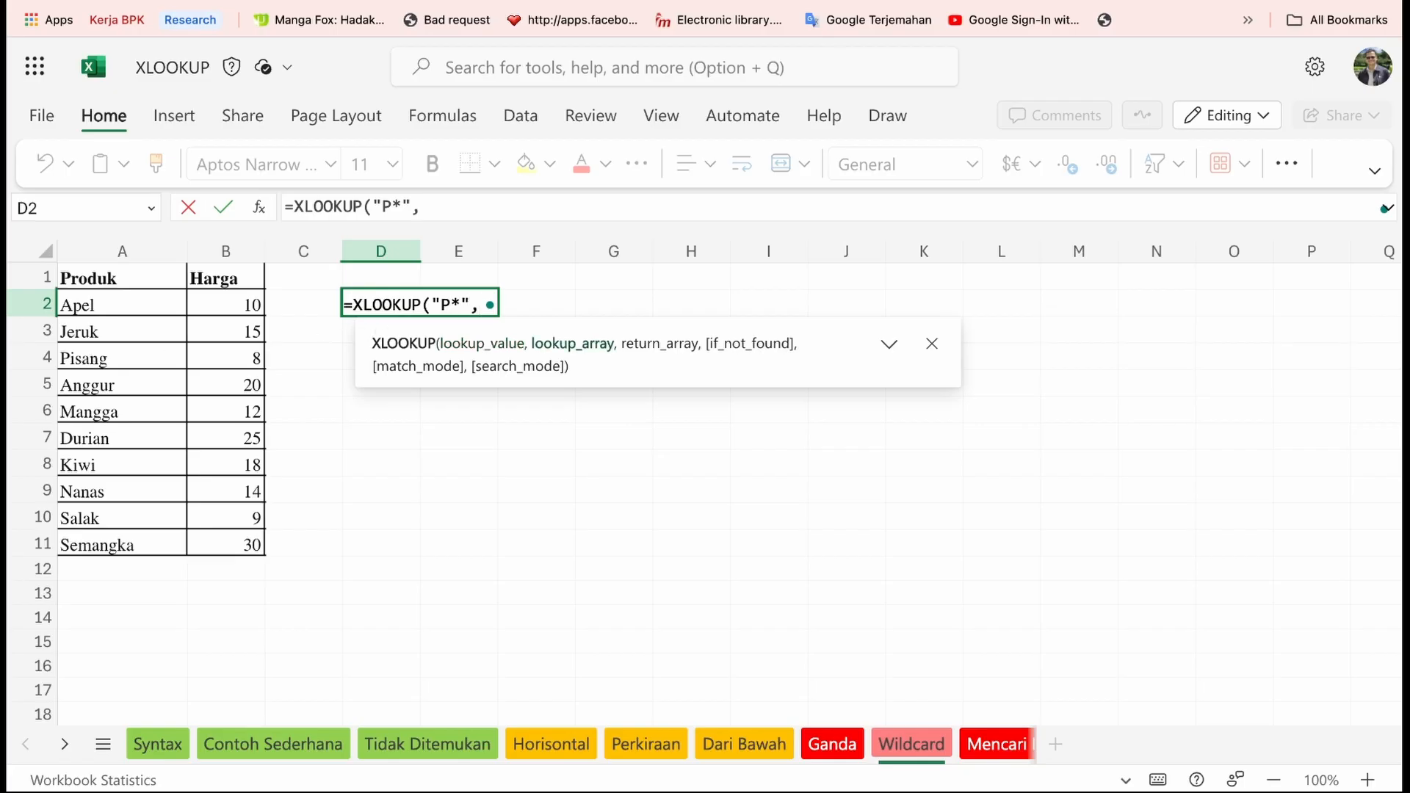
# - Complete D2's XLOOKUP formula with lookup range A1:A11 and return range B1:B11
pyautogui.moveTo(140, 278); pyautogui.dragTo(130, 543)
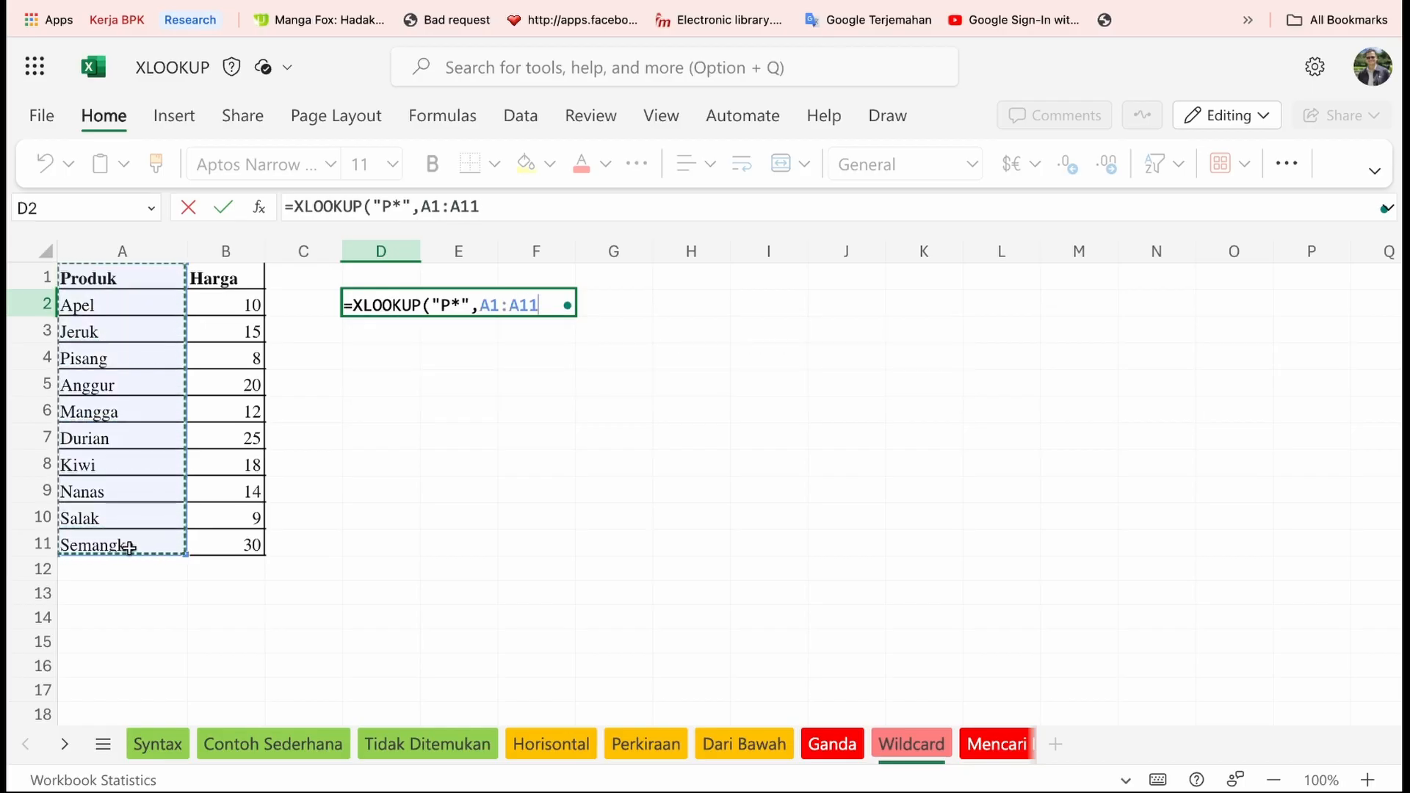
pyautogui.write(',')
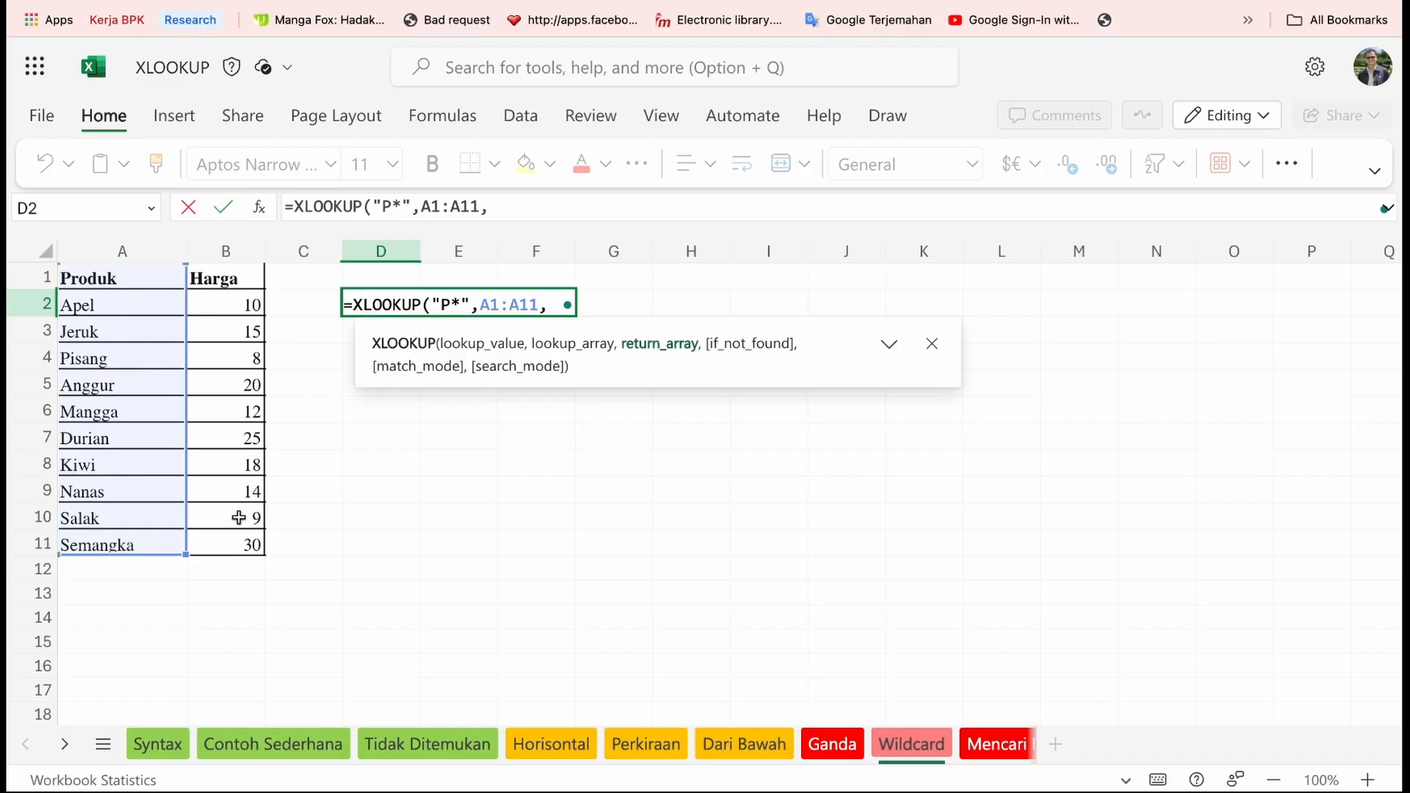
pyautogui.moveTo(233, 278); pyautogui.dragTo(223, 549)
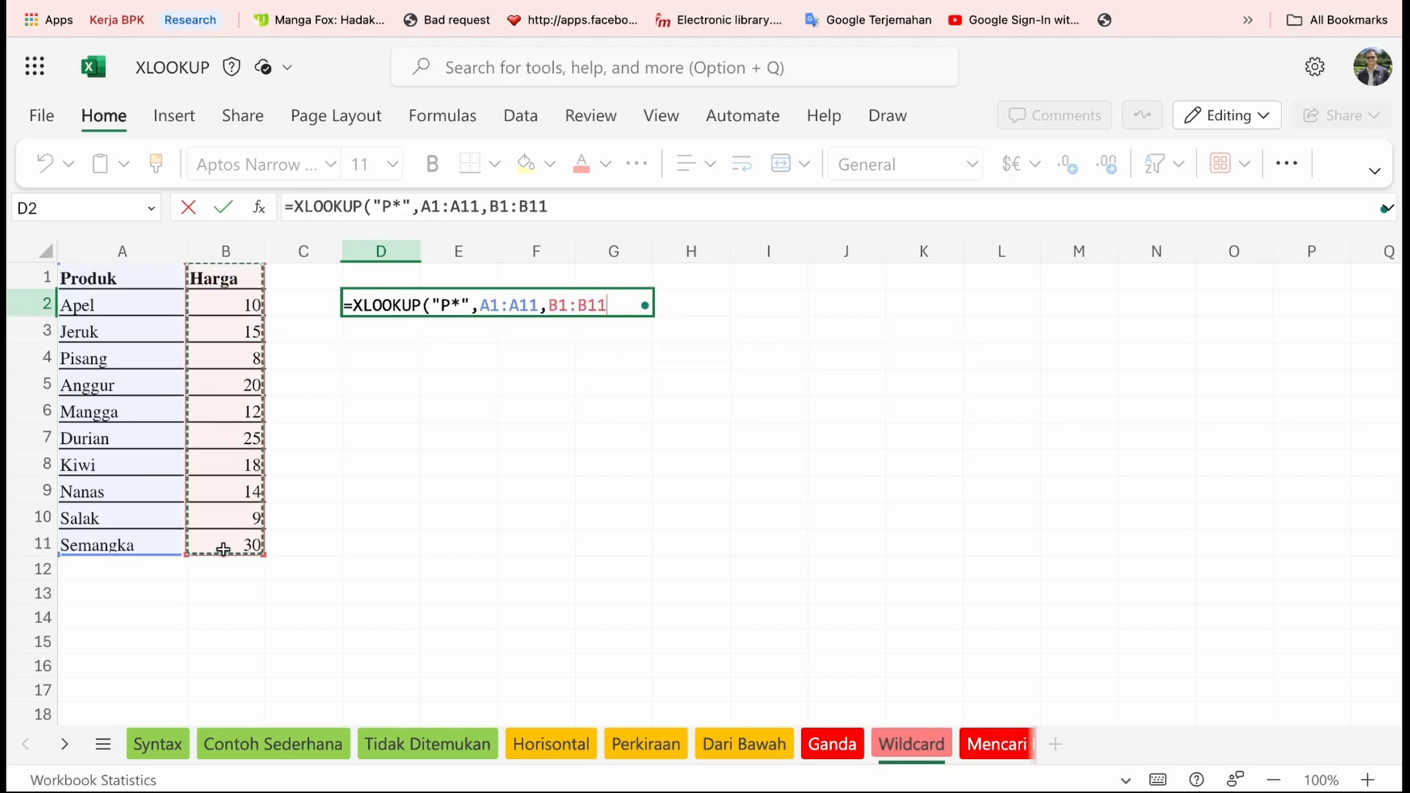
pyautogui.write(')')
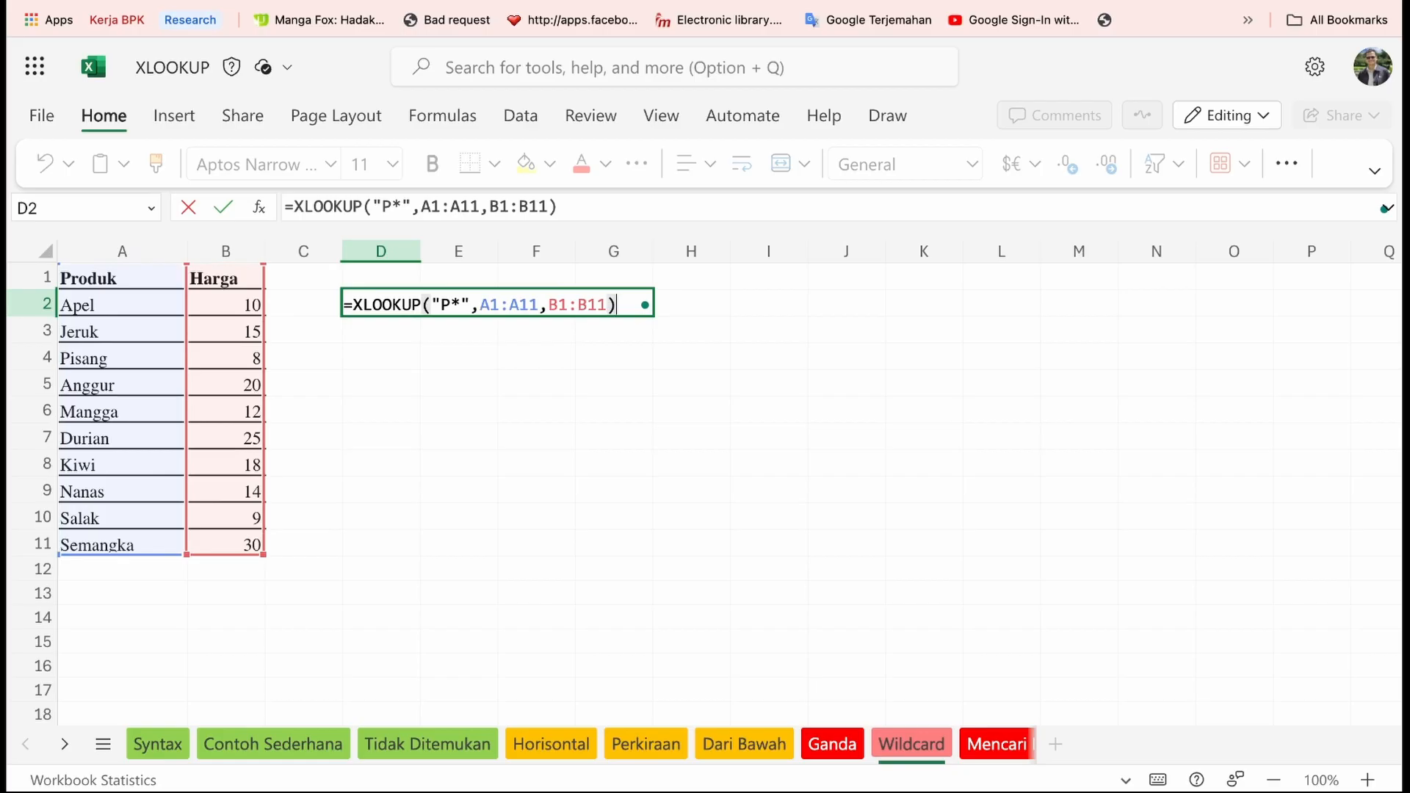
pyautogui.press('Return')
pyautogui.press('Up')
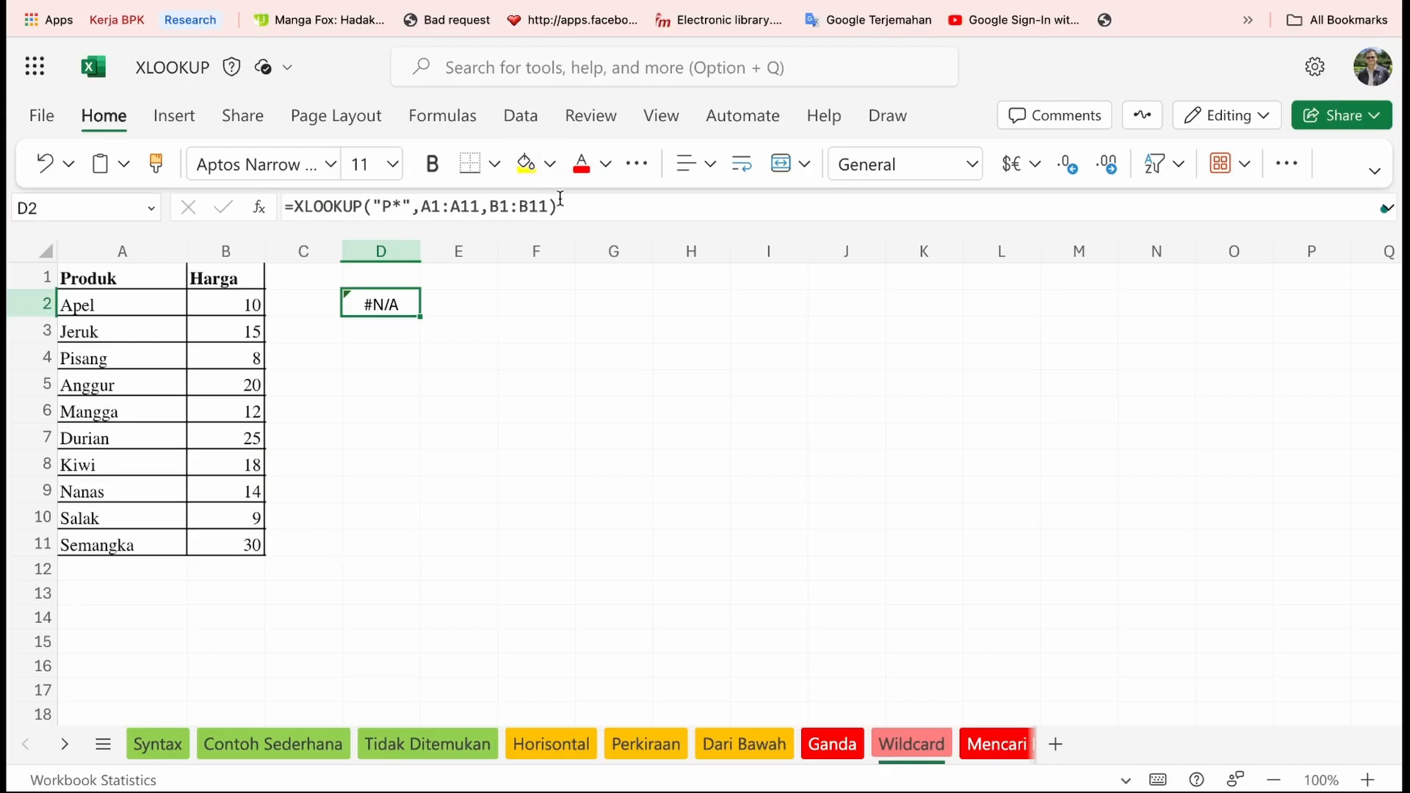
# - Examine the lookup value, lookup range and return range in D2's XLOOKUP formula for the cause of the error
pyautogui.moveTo(505, 206)
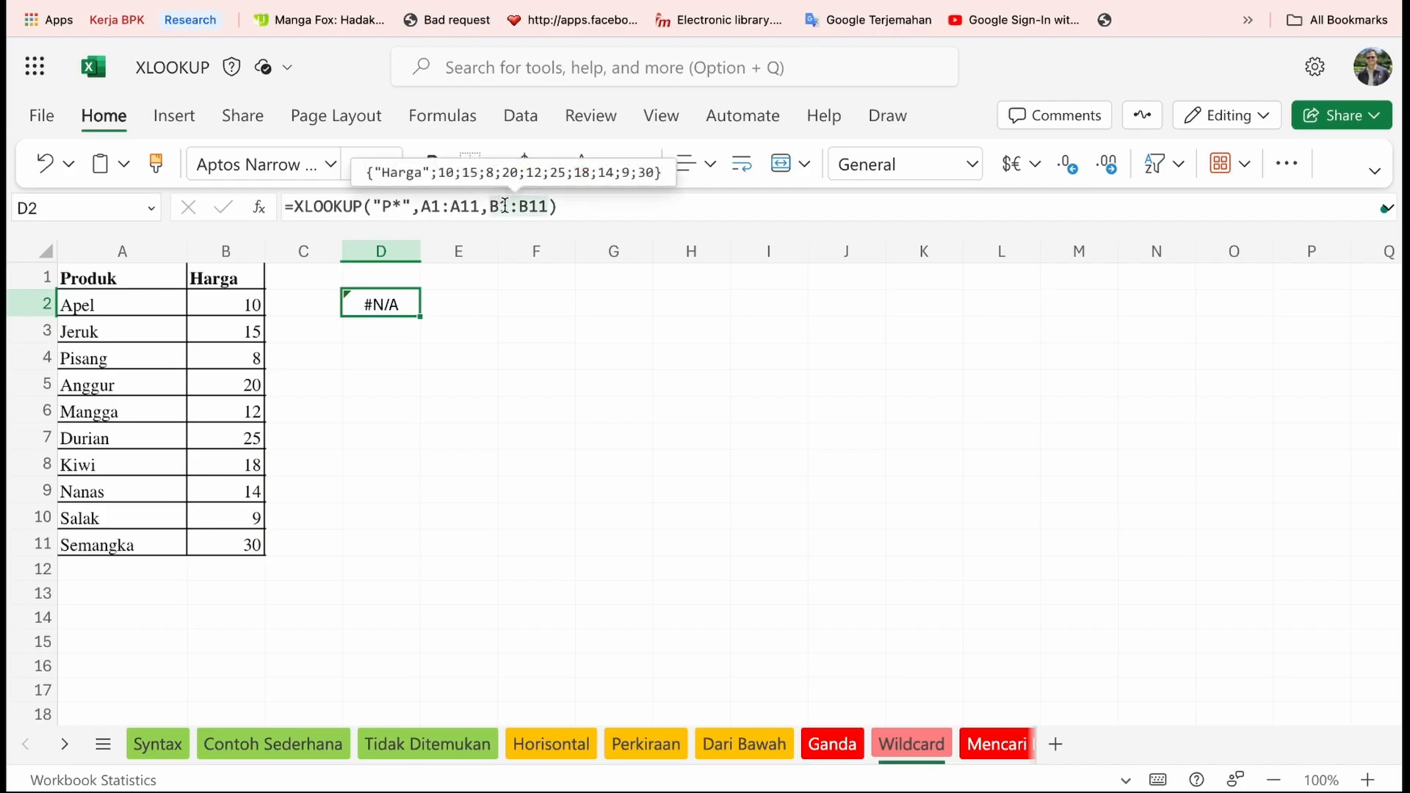
pyautogui.moveTo(461, 206)
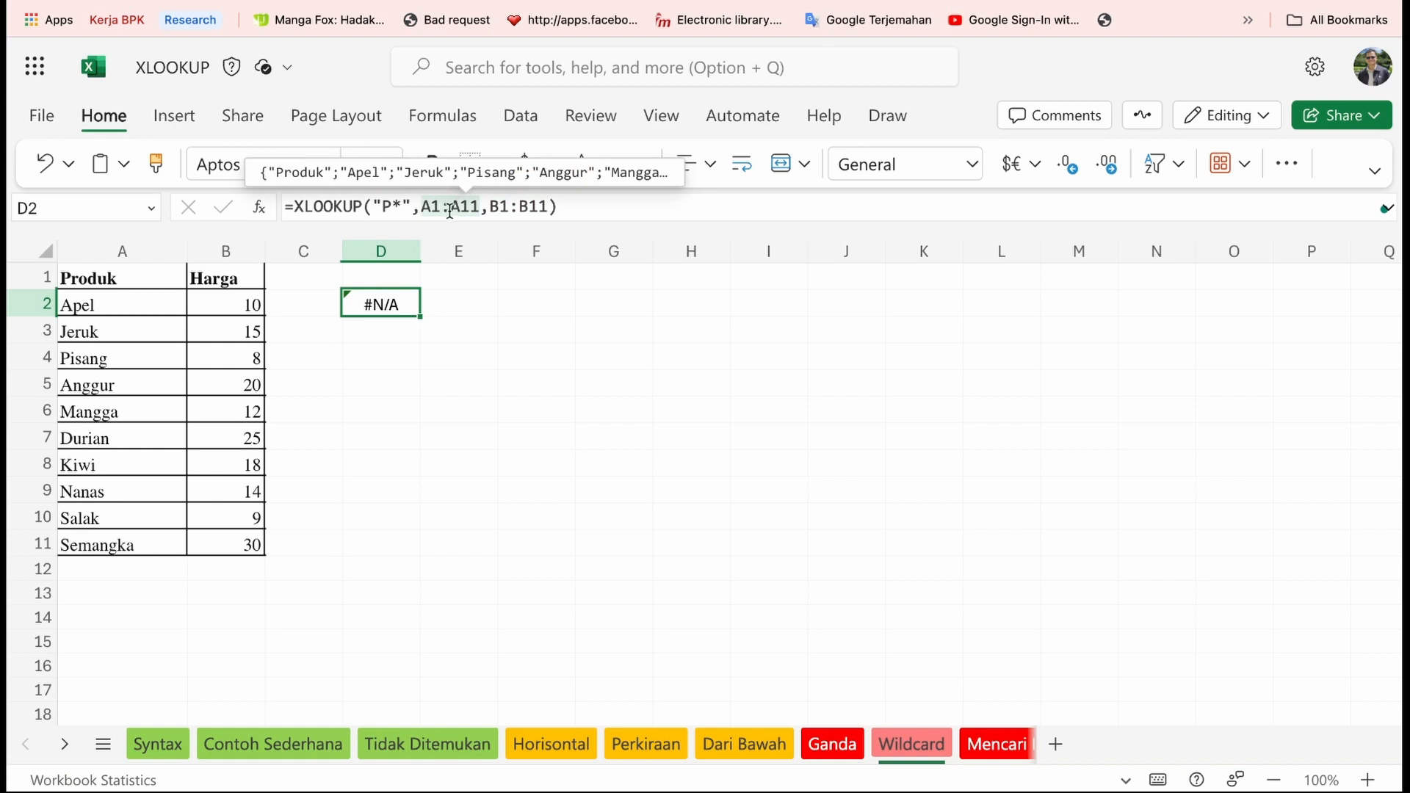
pyautogui.moveTo(379, 204)
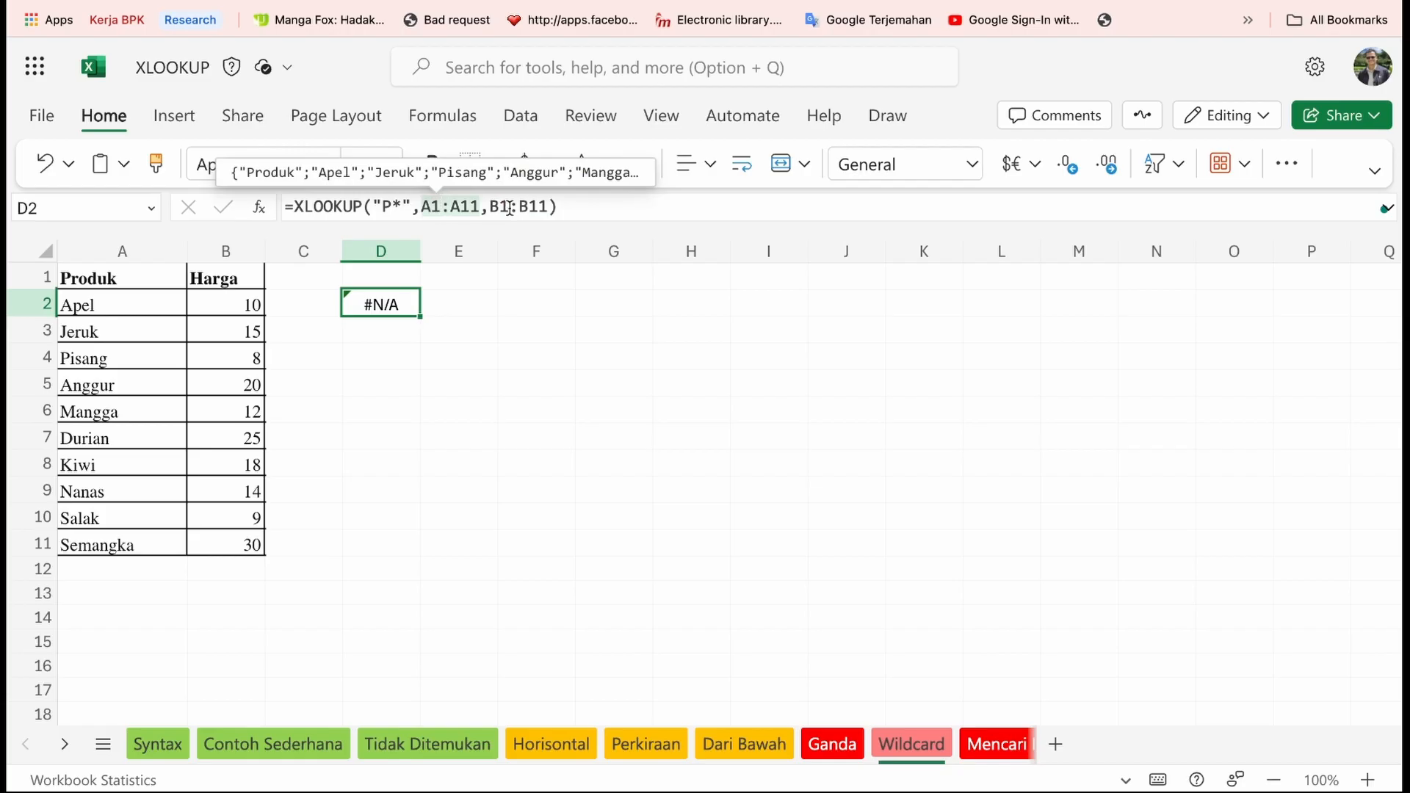
pyautogui.moveTo(509, 207)
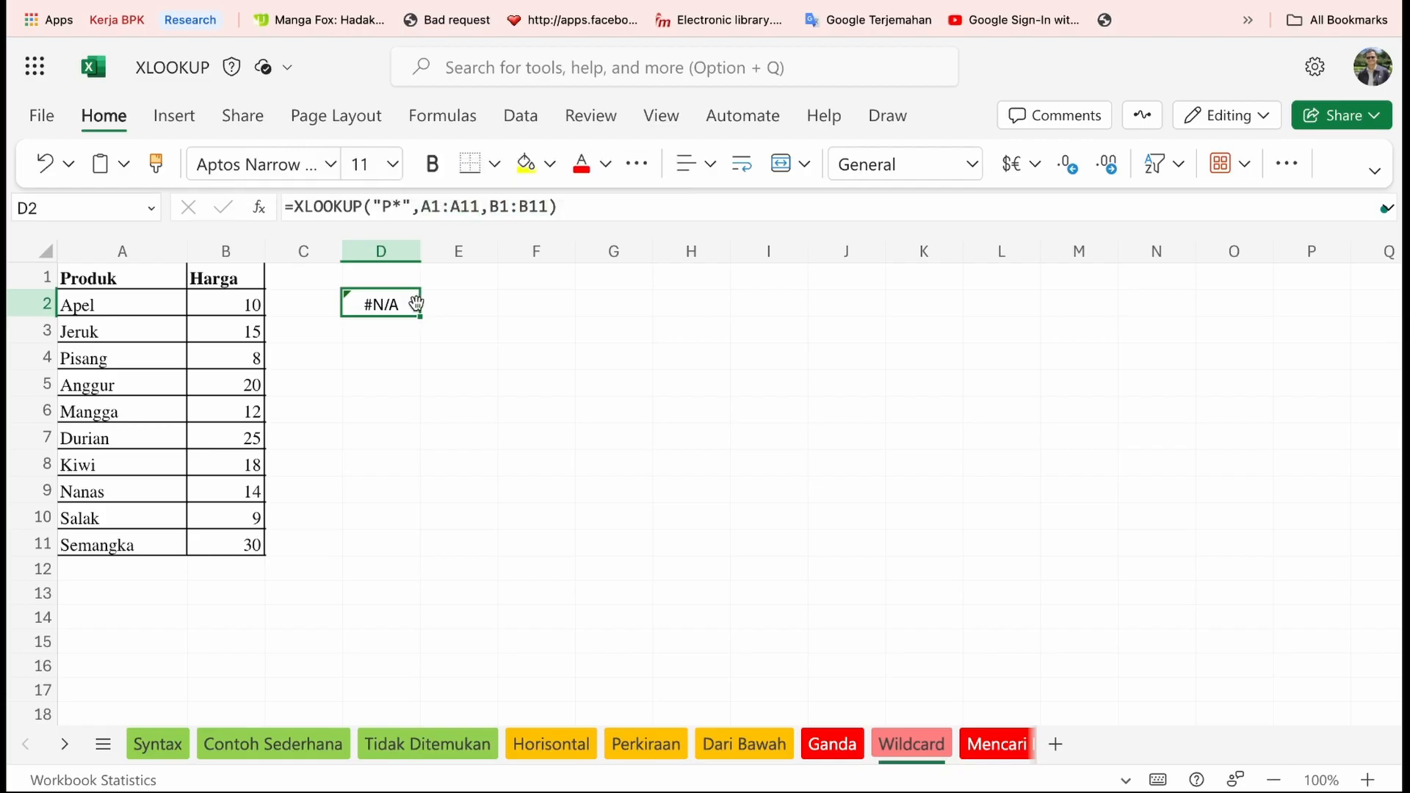
pyautogui.click(547, 209)
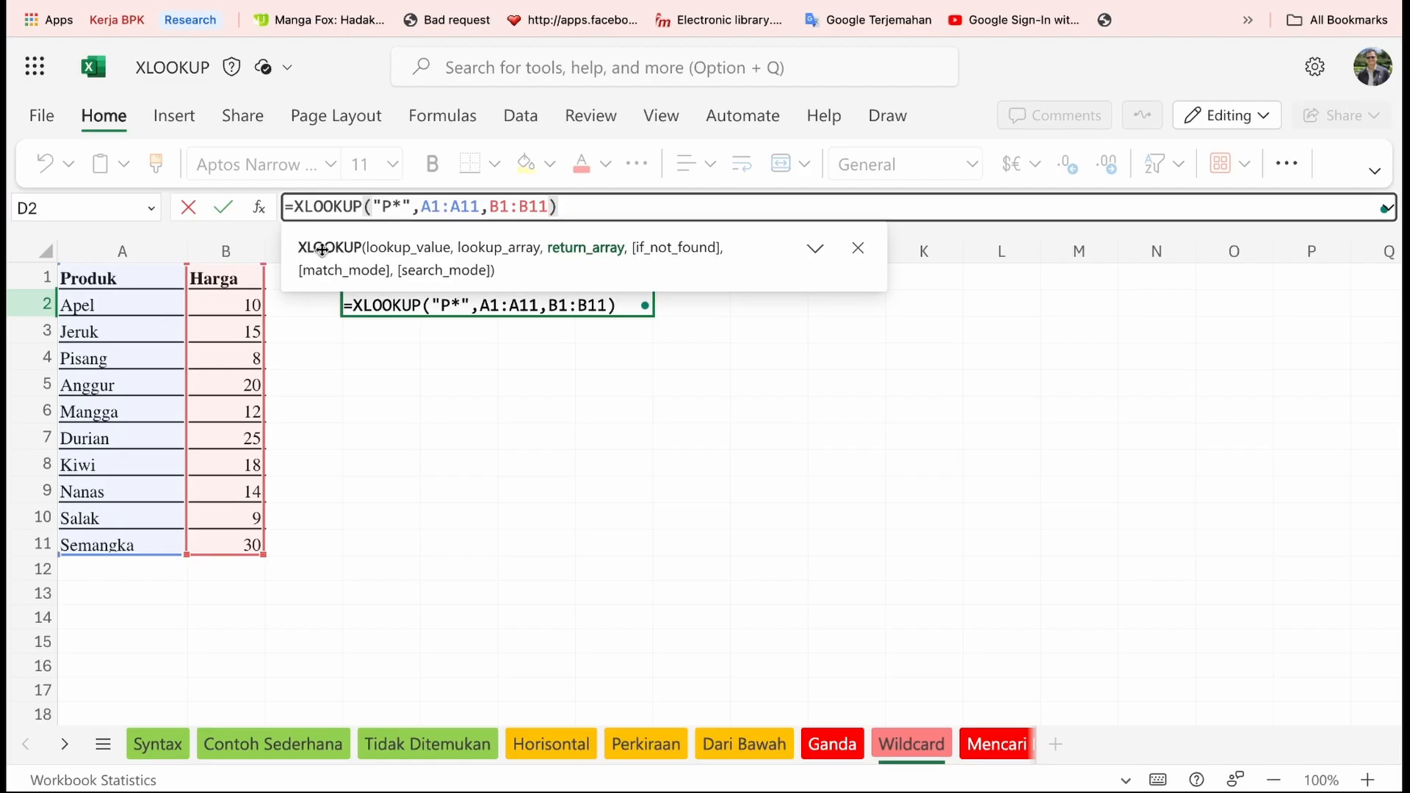
pyautogui.click(401, 206)
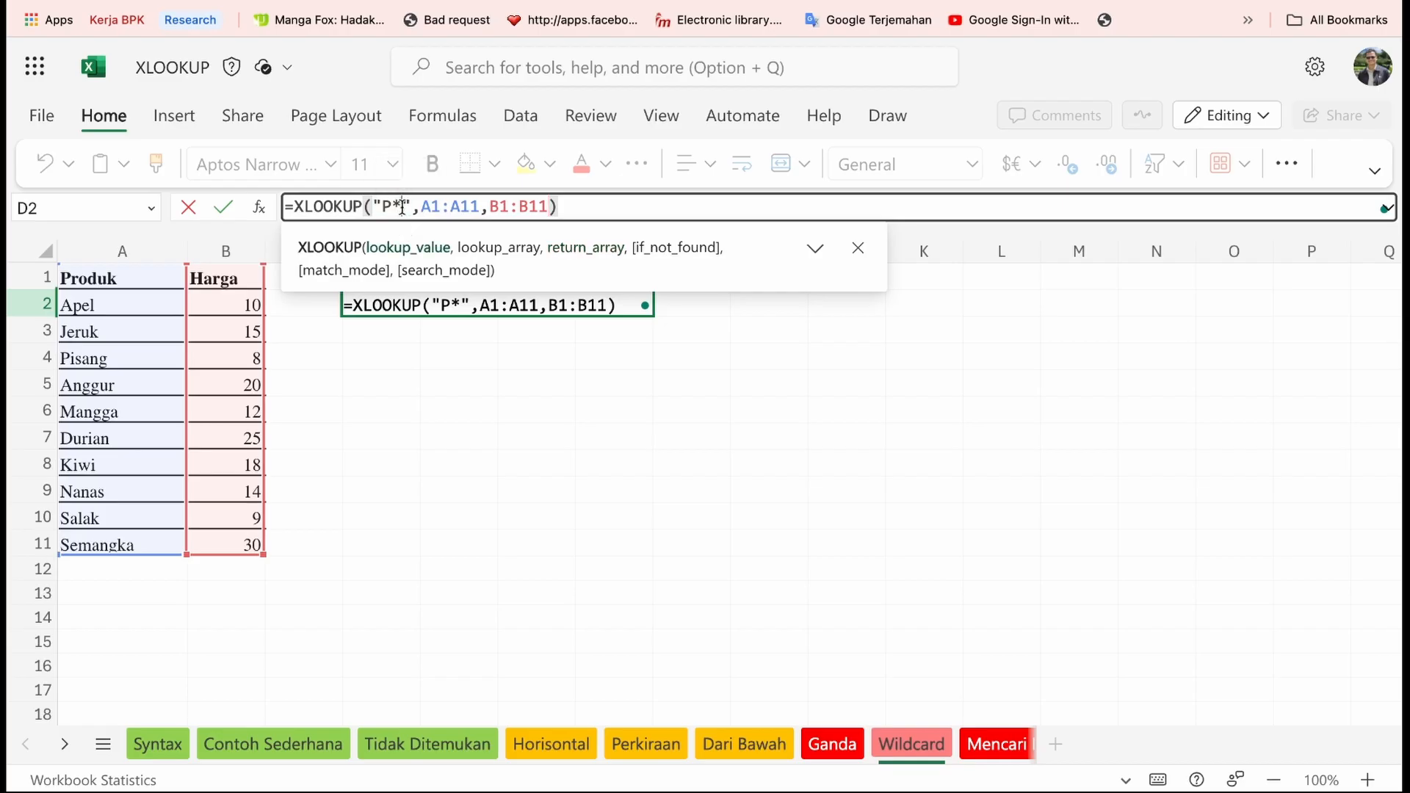
pyautogui.doubleClick(454, 206)
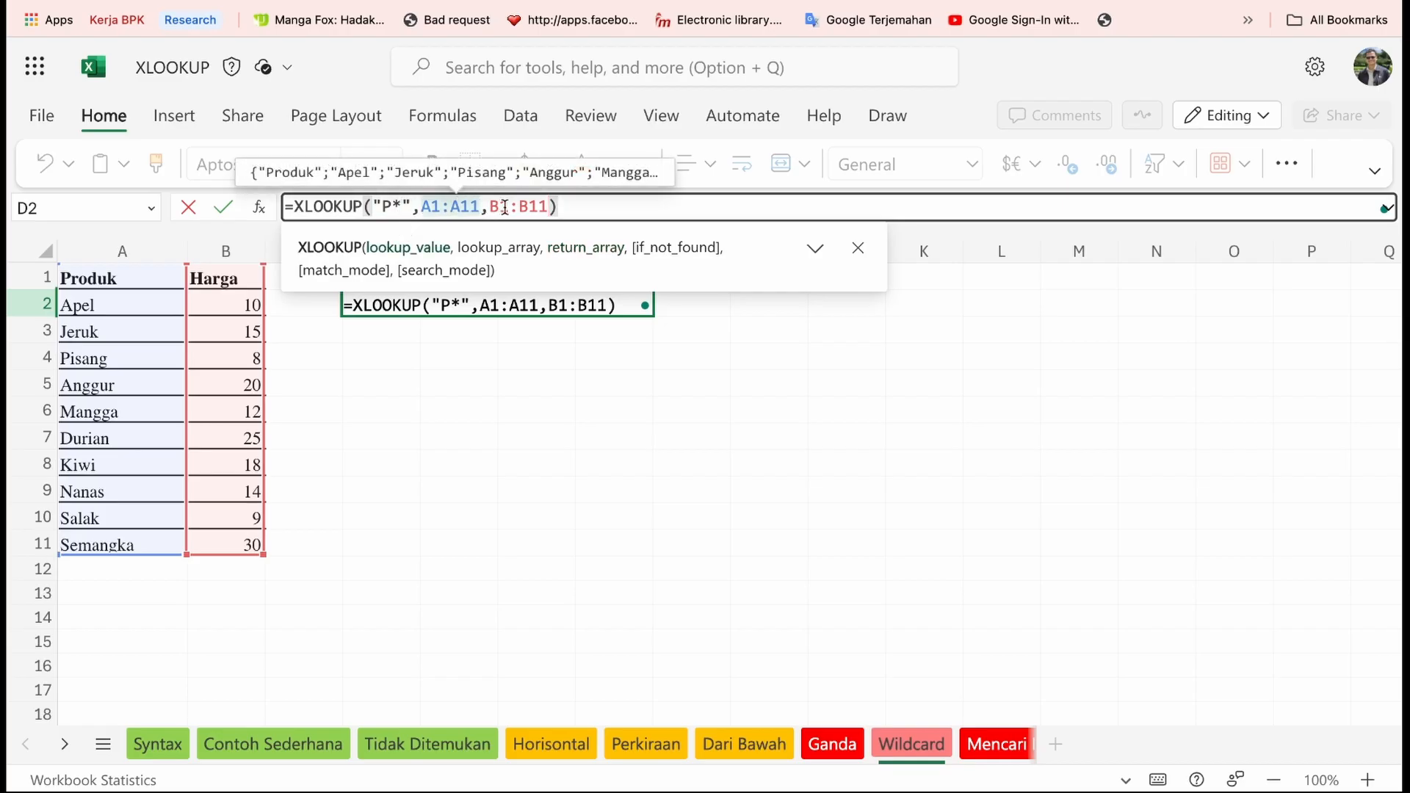
pyautogui.moveTo(505, 208)
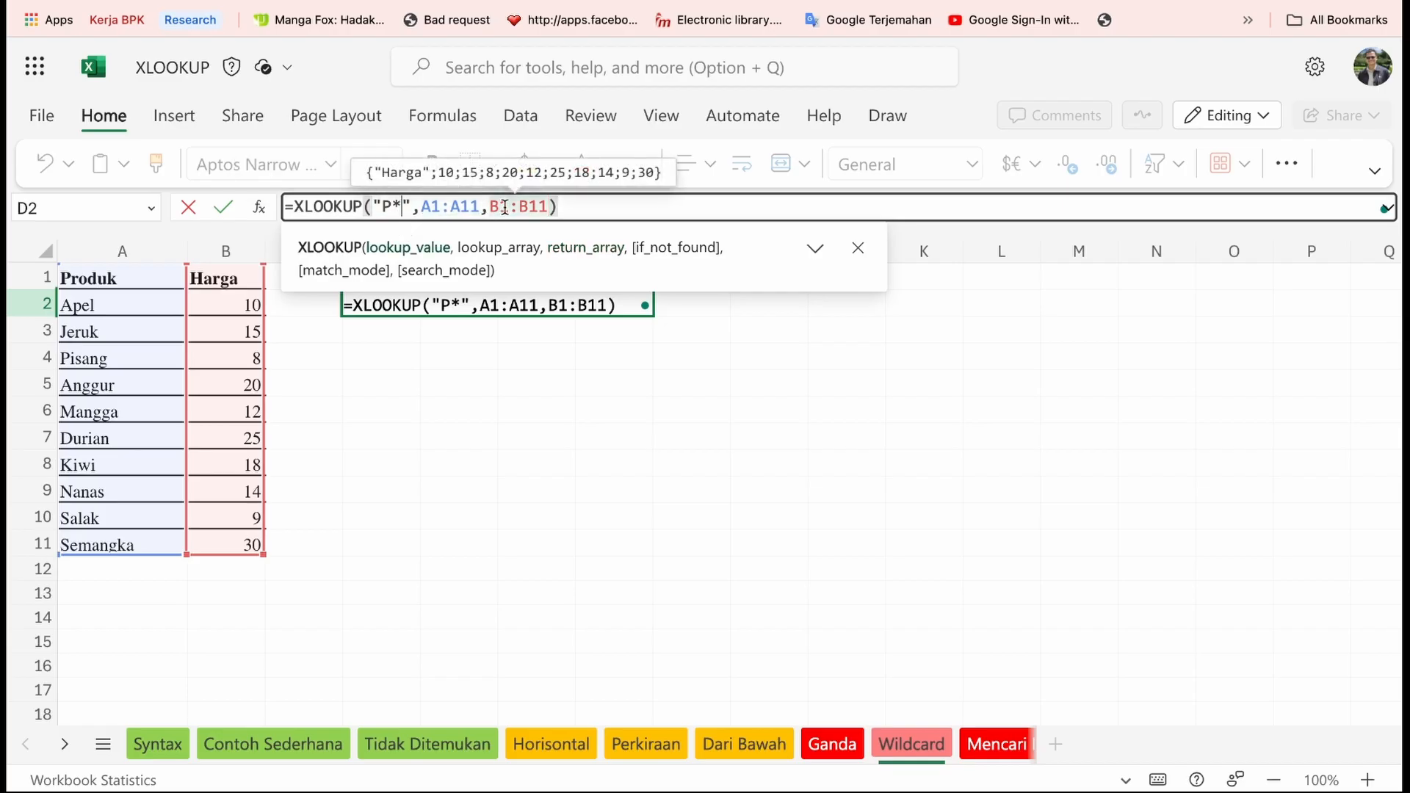
# - Change the lookup value in D2's XLOOKUP formula to "Pisan*"
pyautogui.click(397, 206)
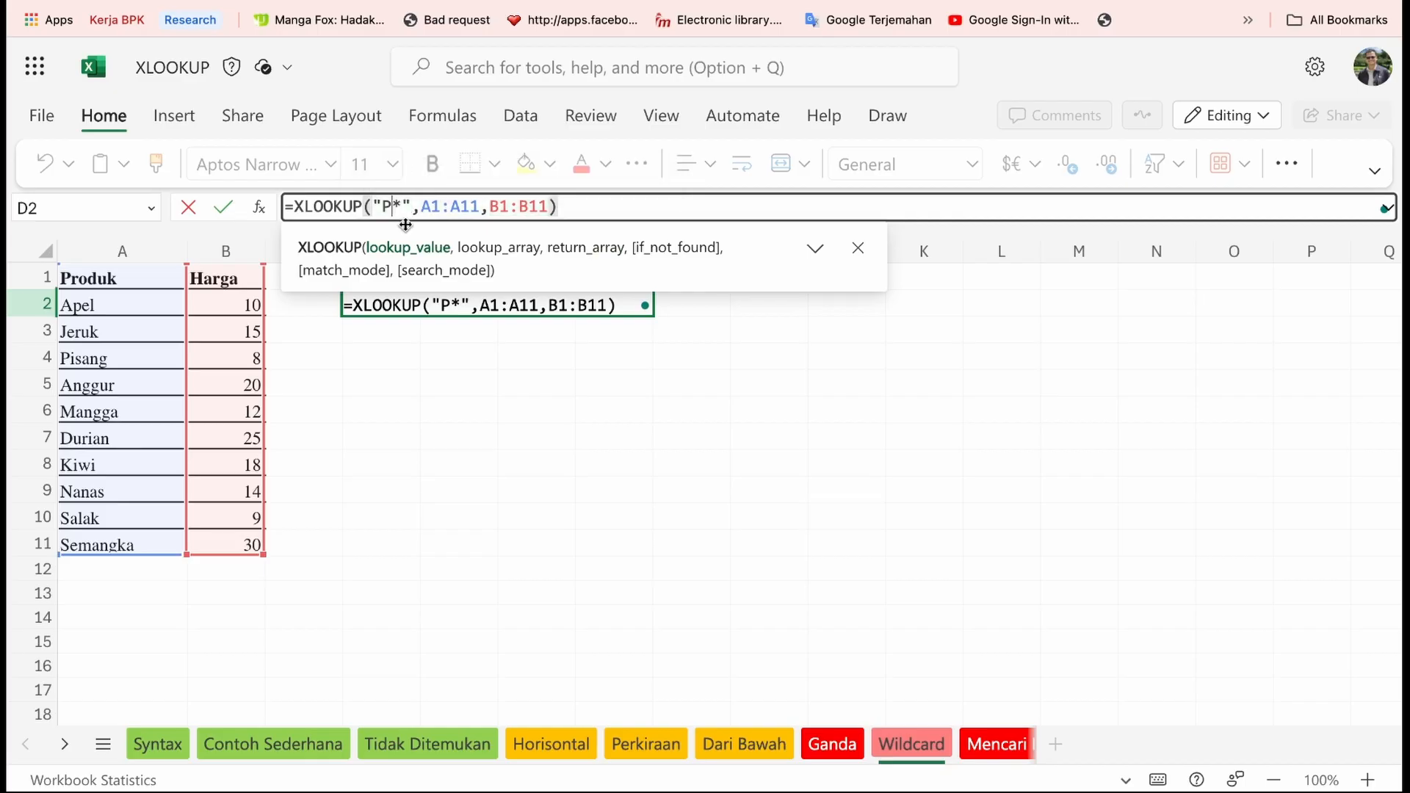
pyautogui.write('i')
pyautogui.press('Return')
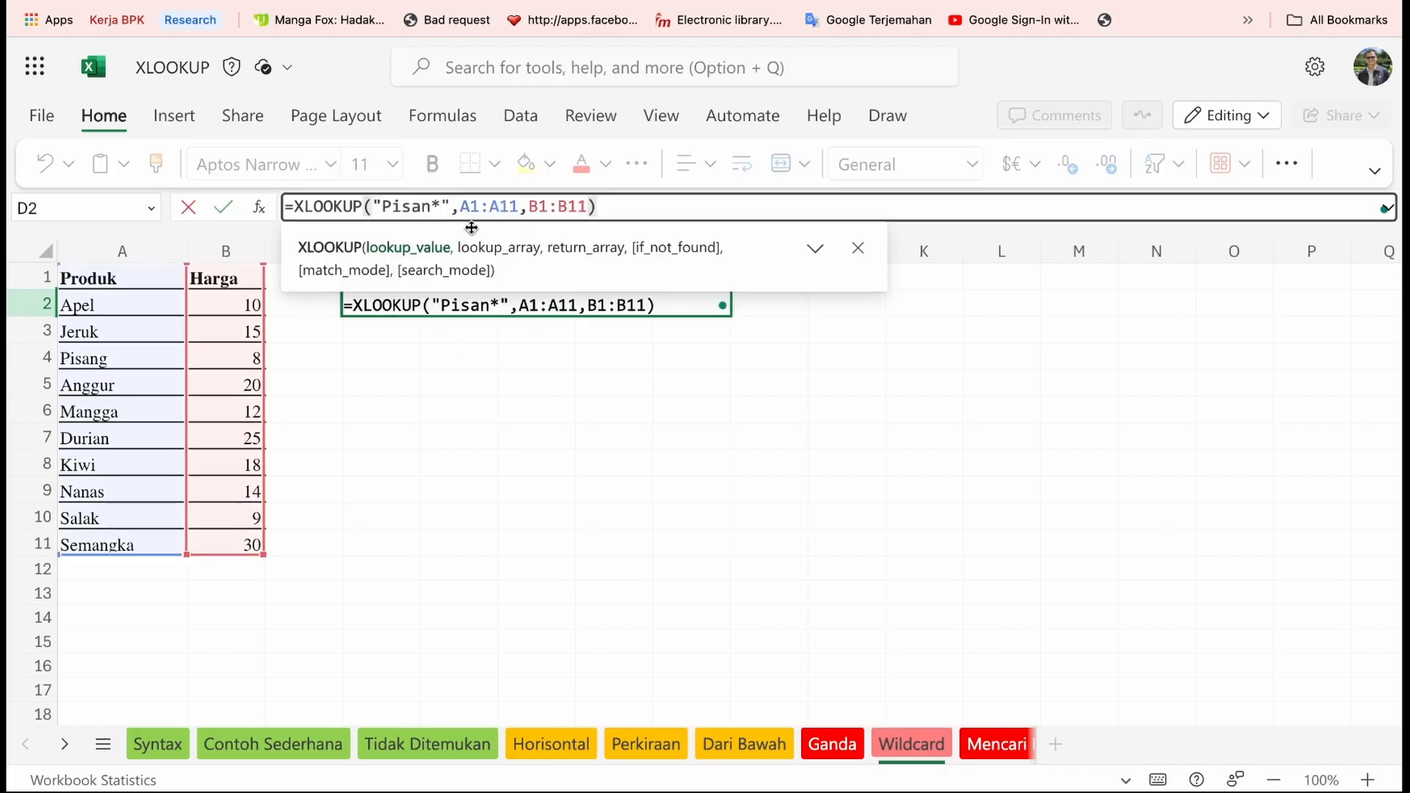
pyautogui.click(641, 206)
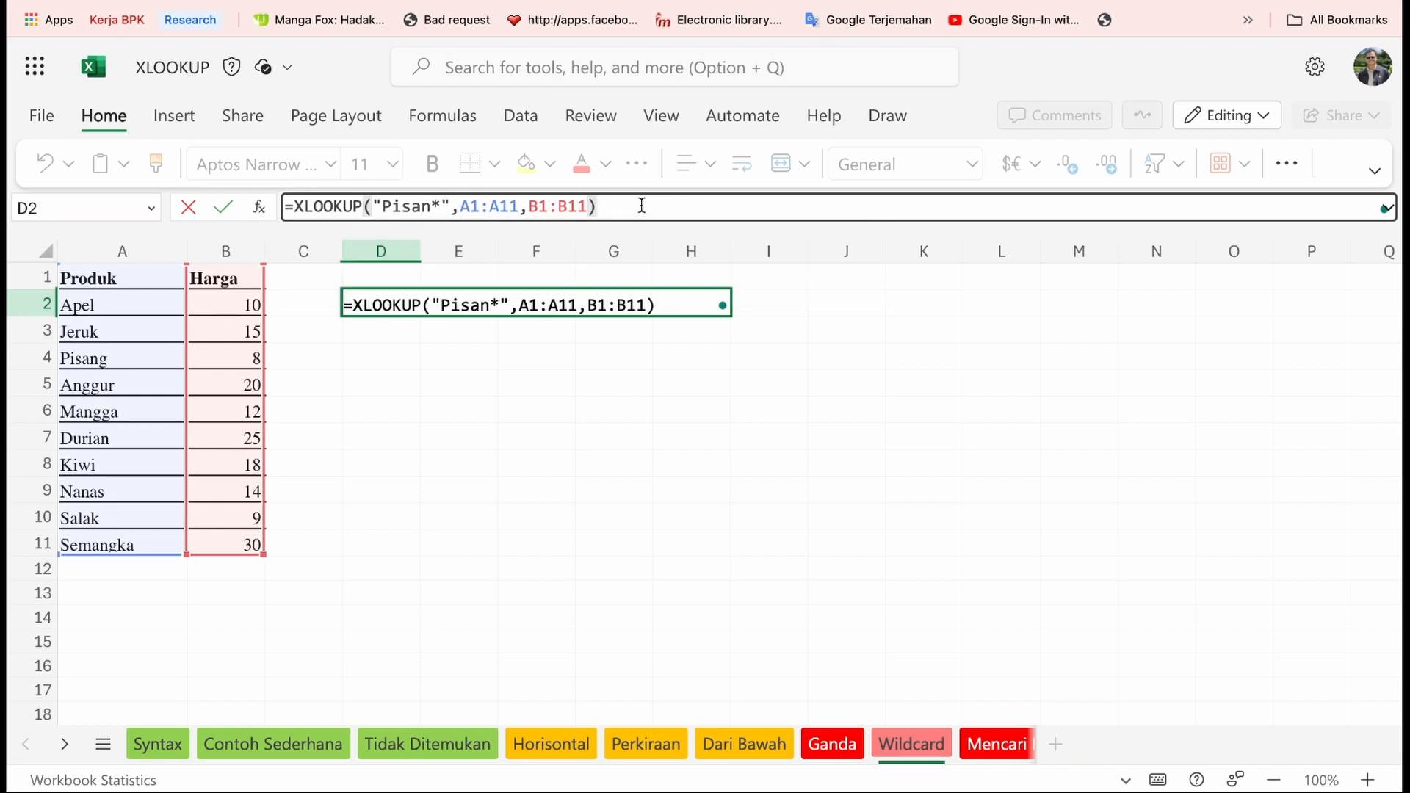
pyautogui.press('Return')
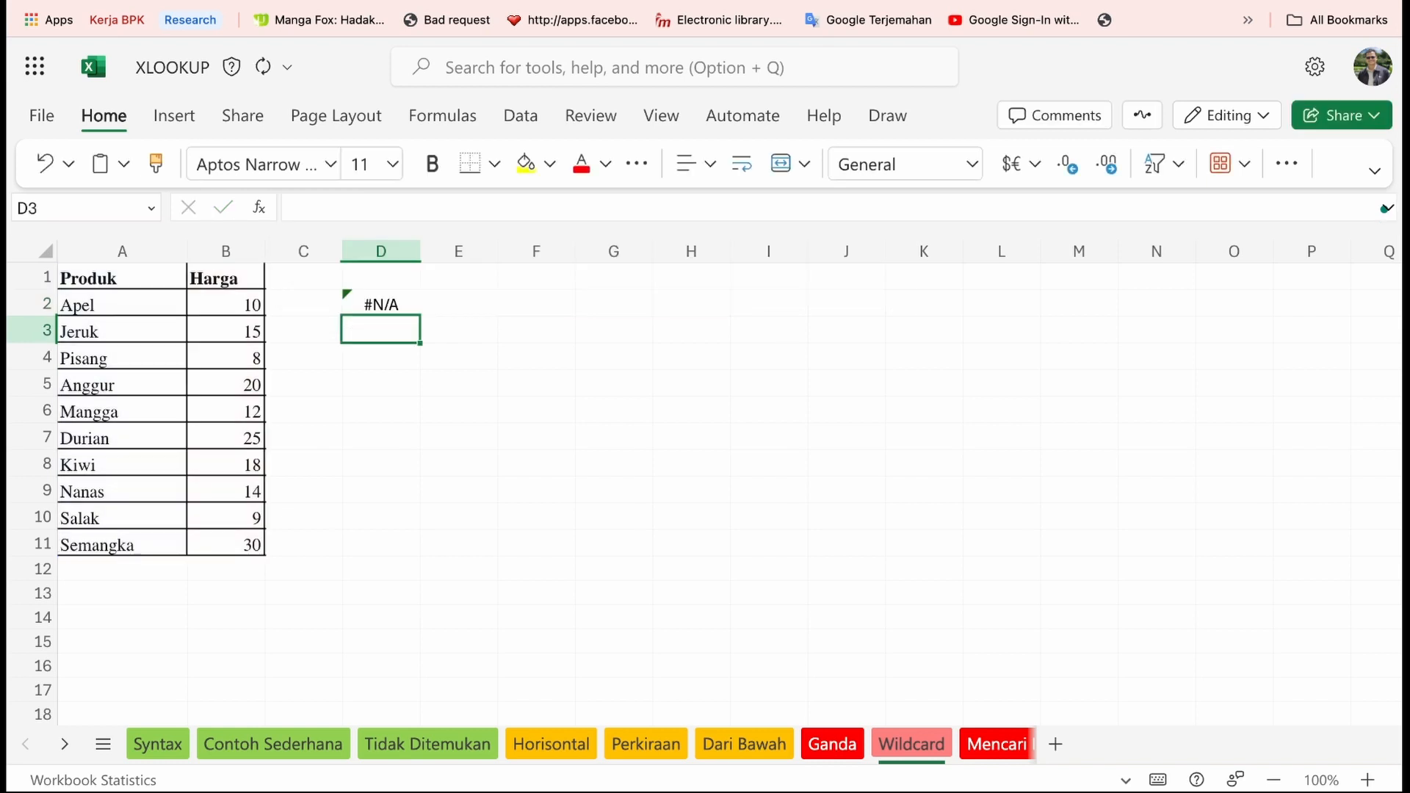
pyautogui.press('Down')
pyautogui.write('=')
pyautogui.press('BackSpace')
pyautogui.press('Return')
# - Try removing the quotation marks around the lookup value Pisan* in D2's XLOOKUP formula
pyautogui.press('Up')
pyautogui.press('Up')
pyautogui.press('Up')
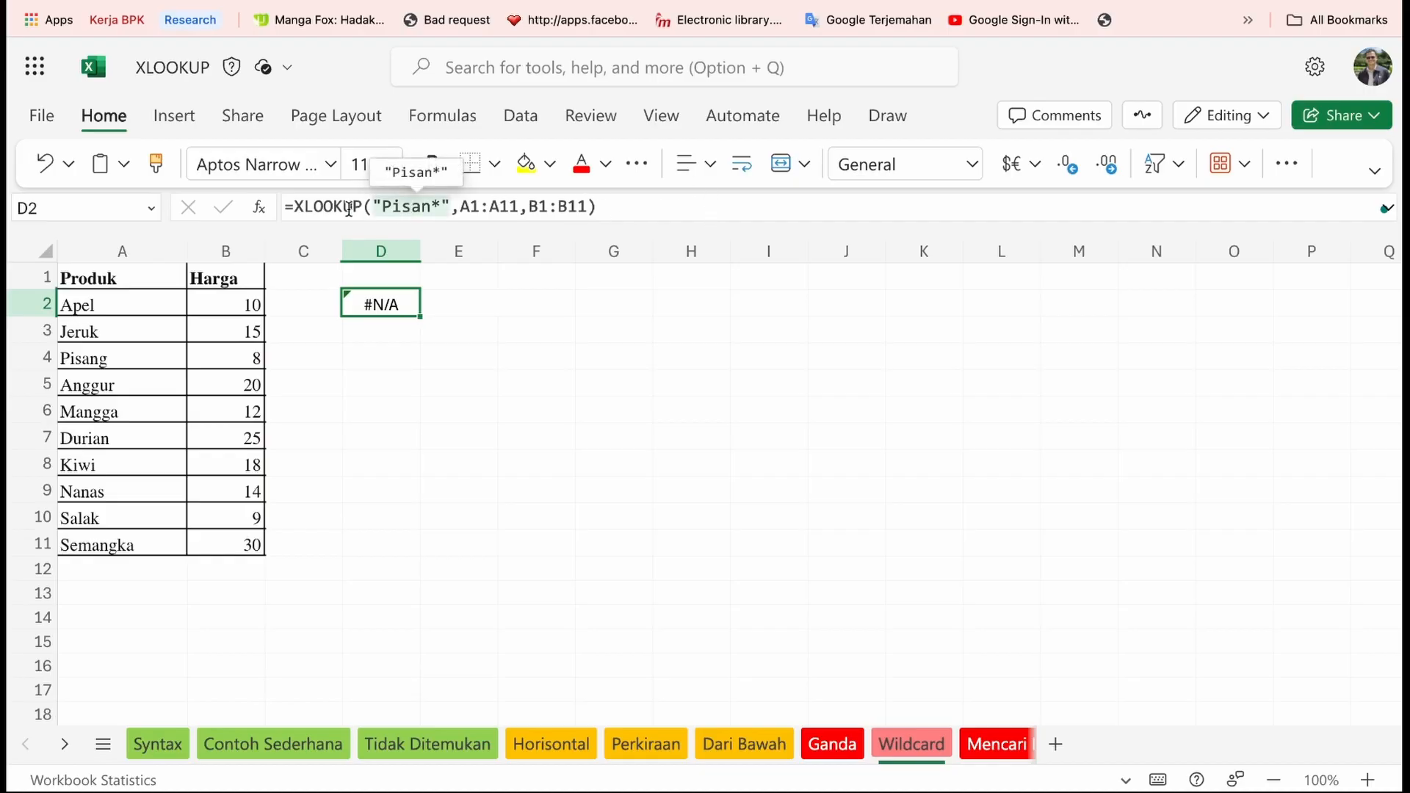
pyautogui.click(445, 208)
pyautogui.press('BackSpace')
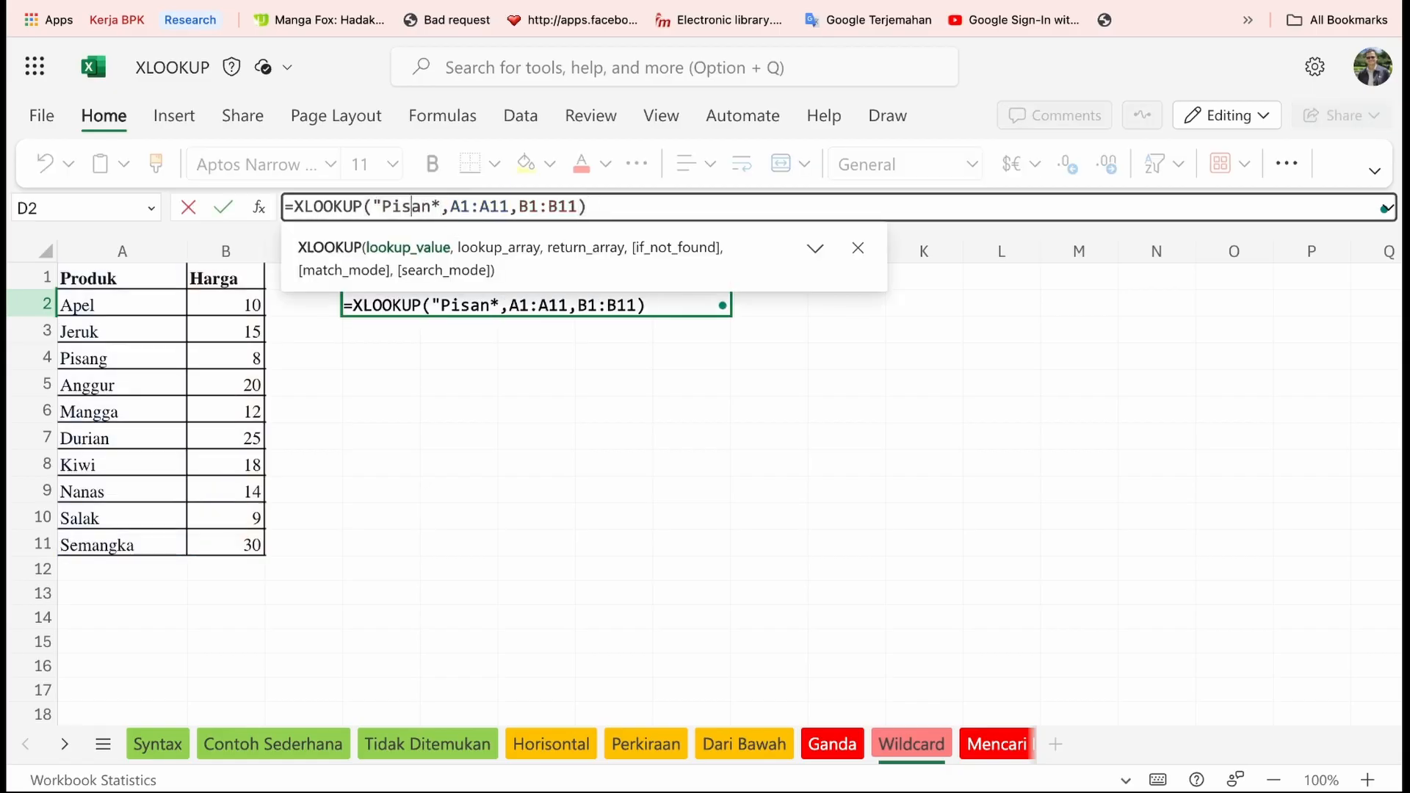
pyautogui.press('Left')
pyautogui.press('BackSpace')
pyautogui.press('Return')
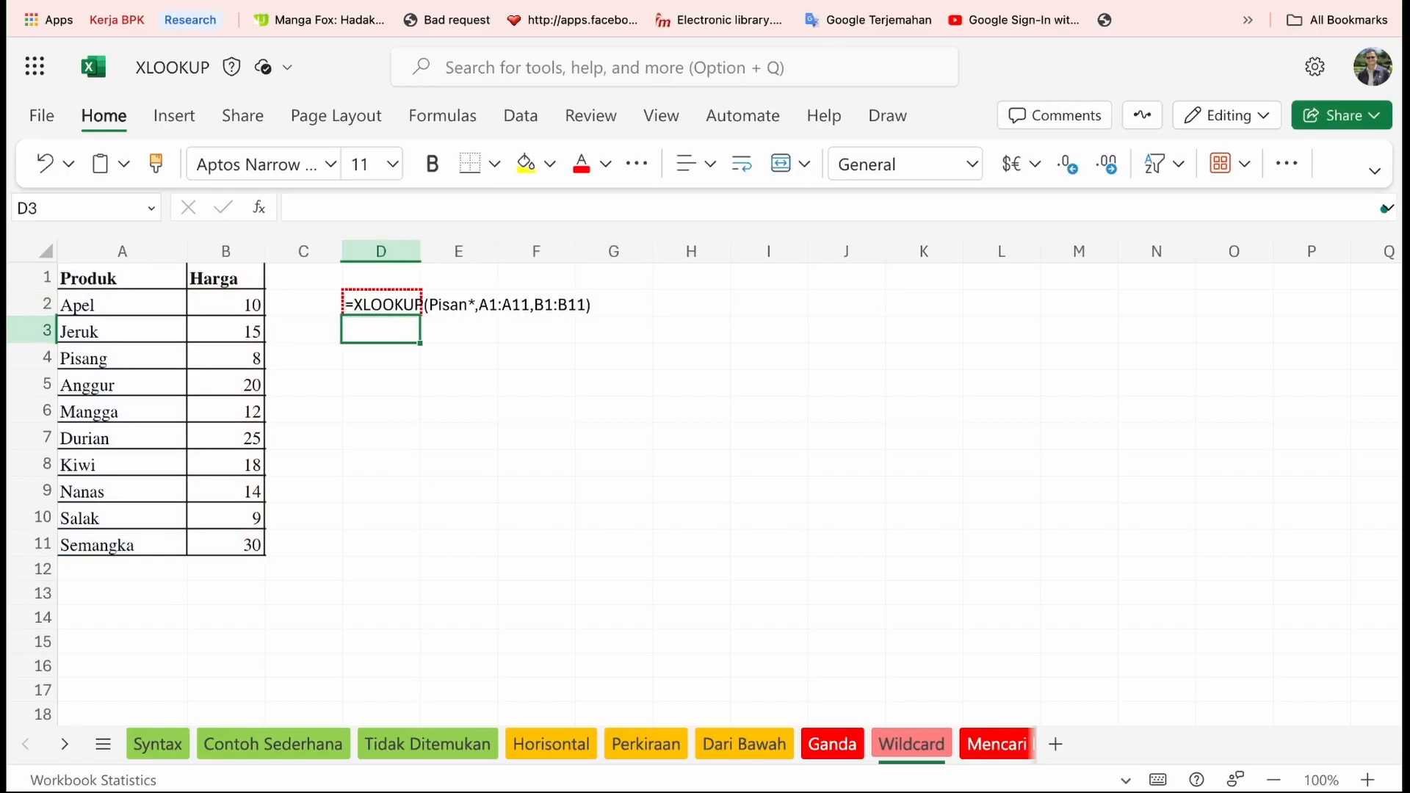
# - Restore the quotation marks around Pisan* in D2's XLOOKUP formula
pyautogui.press('Up')
pyautogui.click(372, 207)
pyautogui.write('"')
pyautogui.press('Right')
pyautogui.press('Right')
pyautogui.press('Right')
pyautogui.press('Right')
pyautogui.press('Right')
pyautogui.press('Right')
pyautogui.write('"')
pyautogui.press('Return')
pyautogui.press('Up')
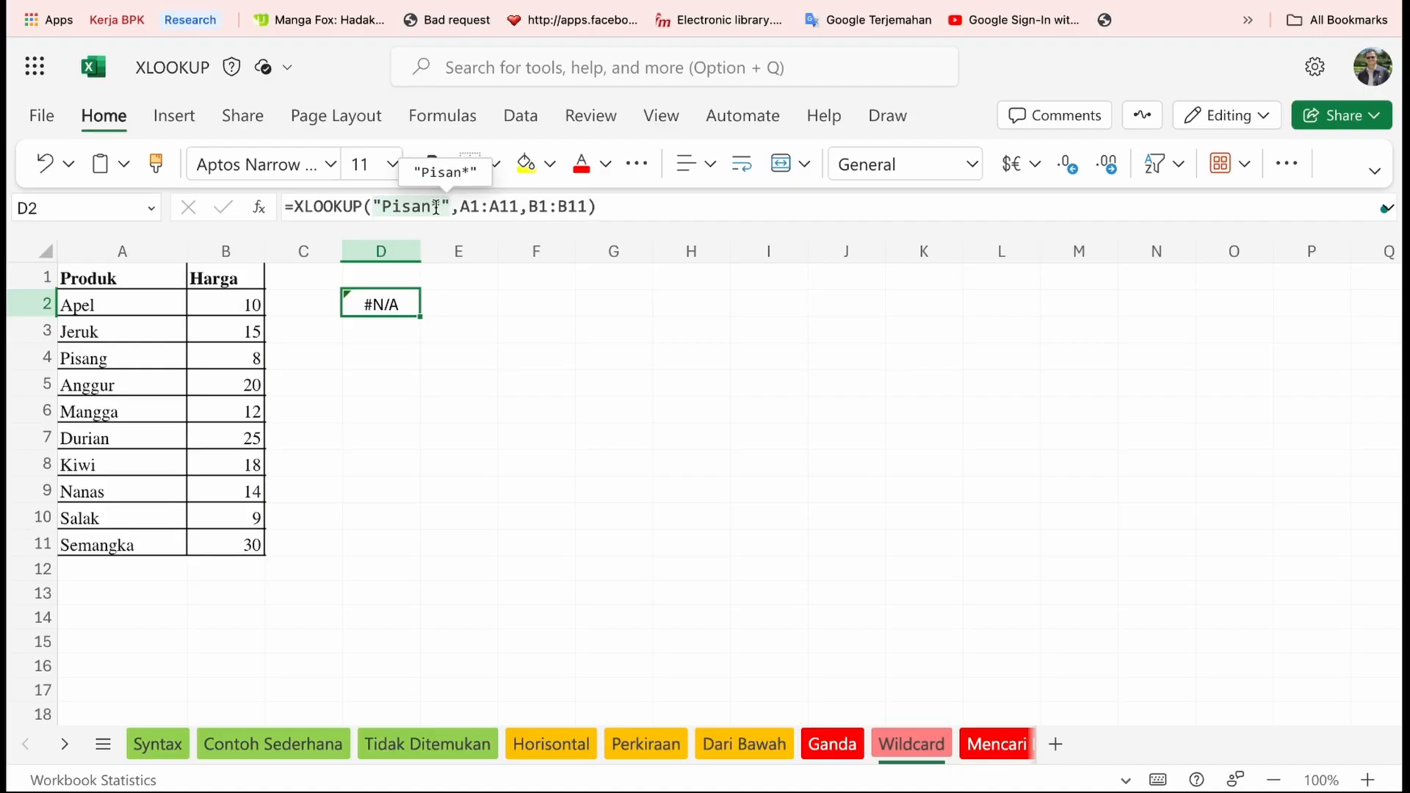
pyautogui.click(436, 207)
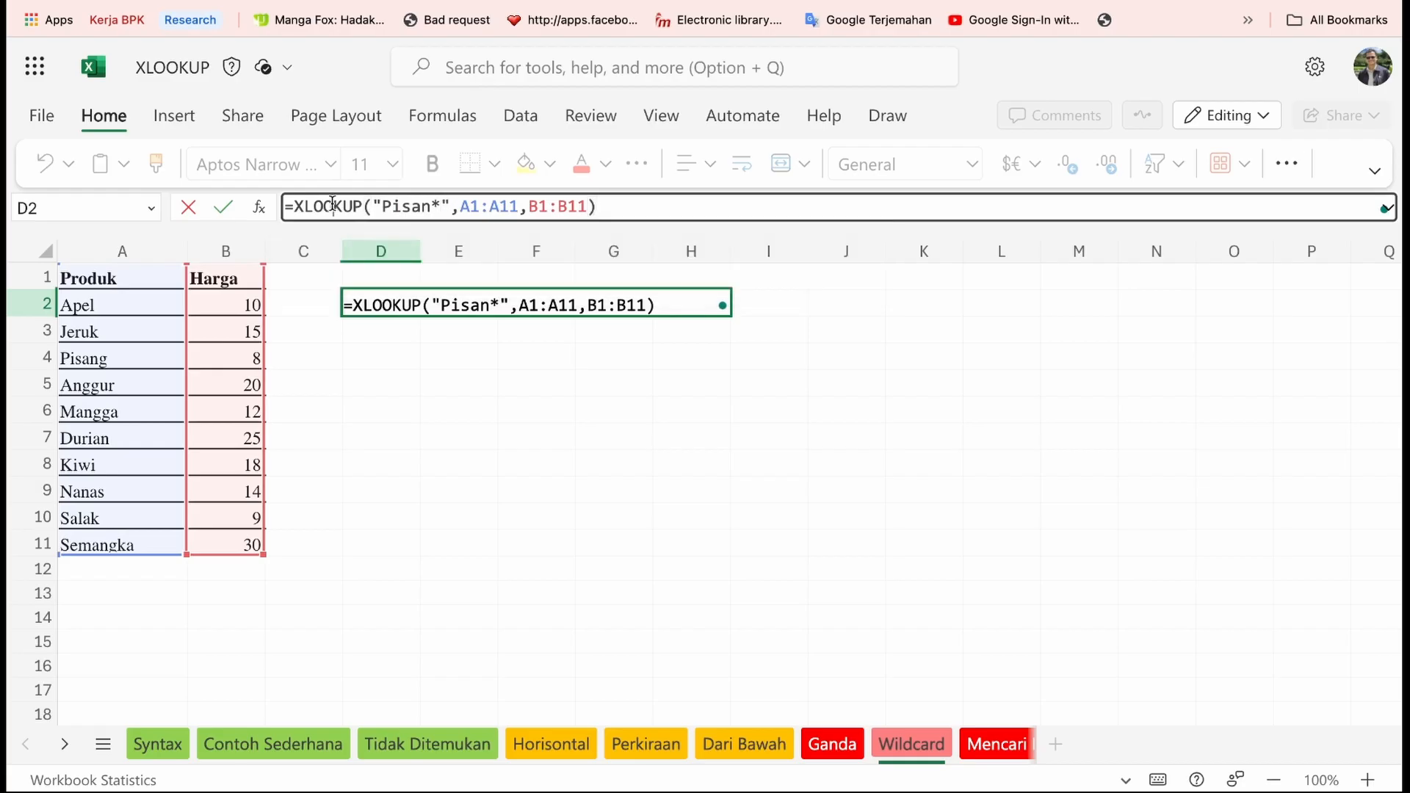
pyautogui.click(377, 348)
pyautogui.click(361, 304)
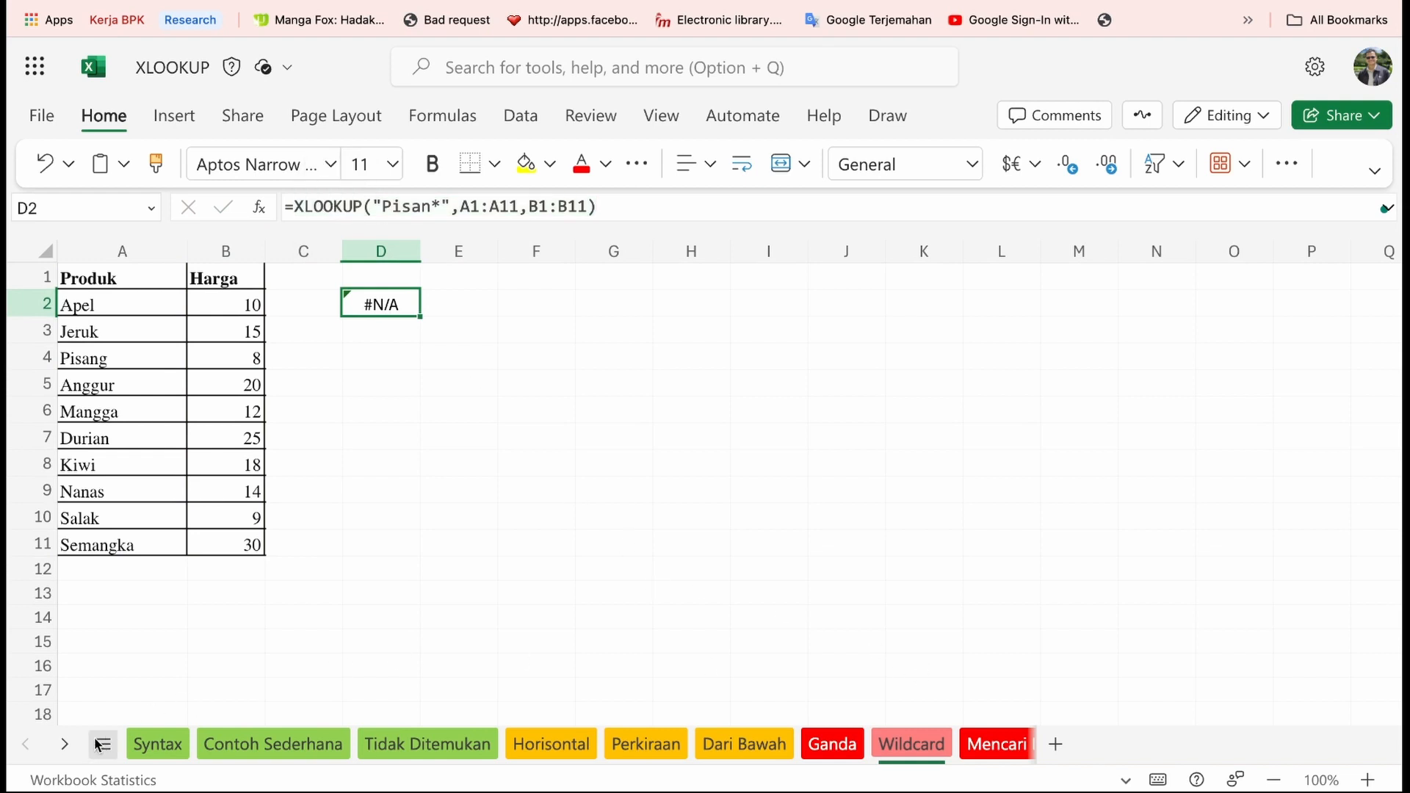
# - On the Mencari Indeks sheet, start an XLOOKUP formula in F2 with lookup value E2 and lookup range A1:A10
pyautogui.click(65, 744)
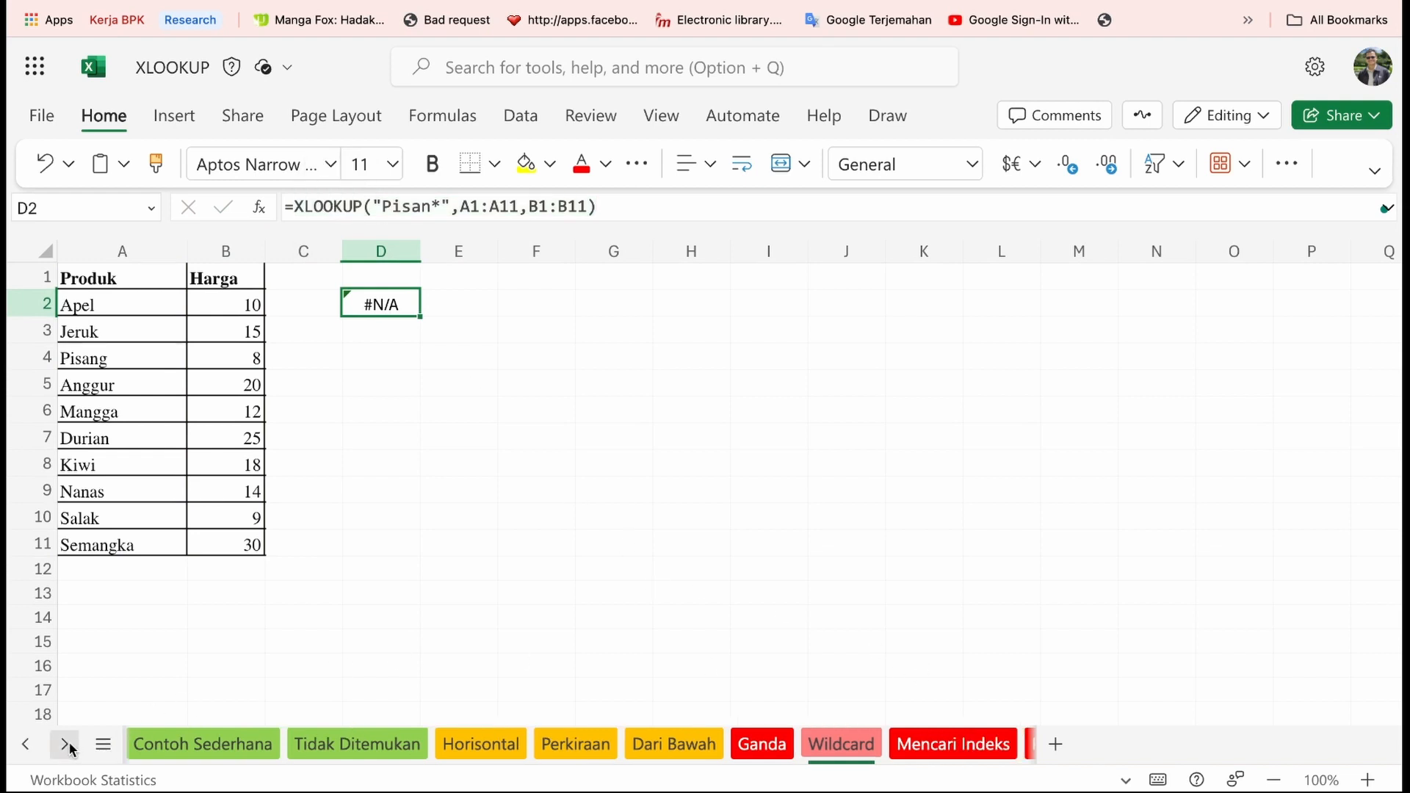
pyautogui.click(938, 759)
pyautogui.click(683, 302)
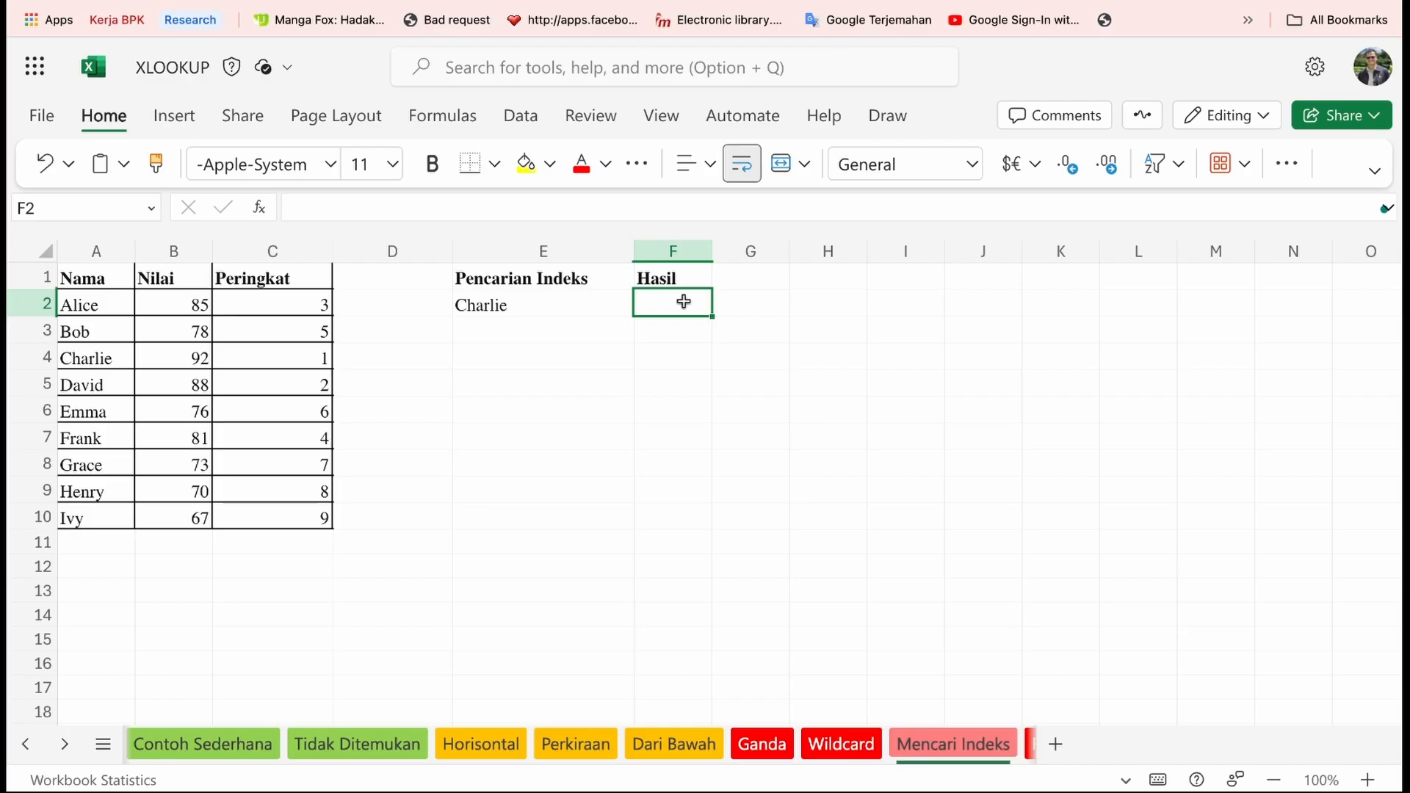
pyautogui.click(65, 743)
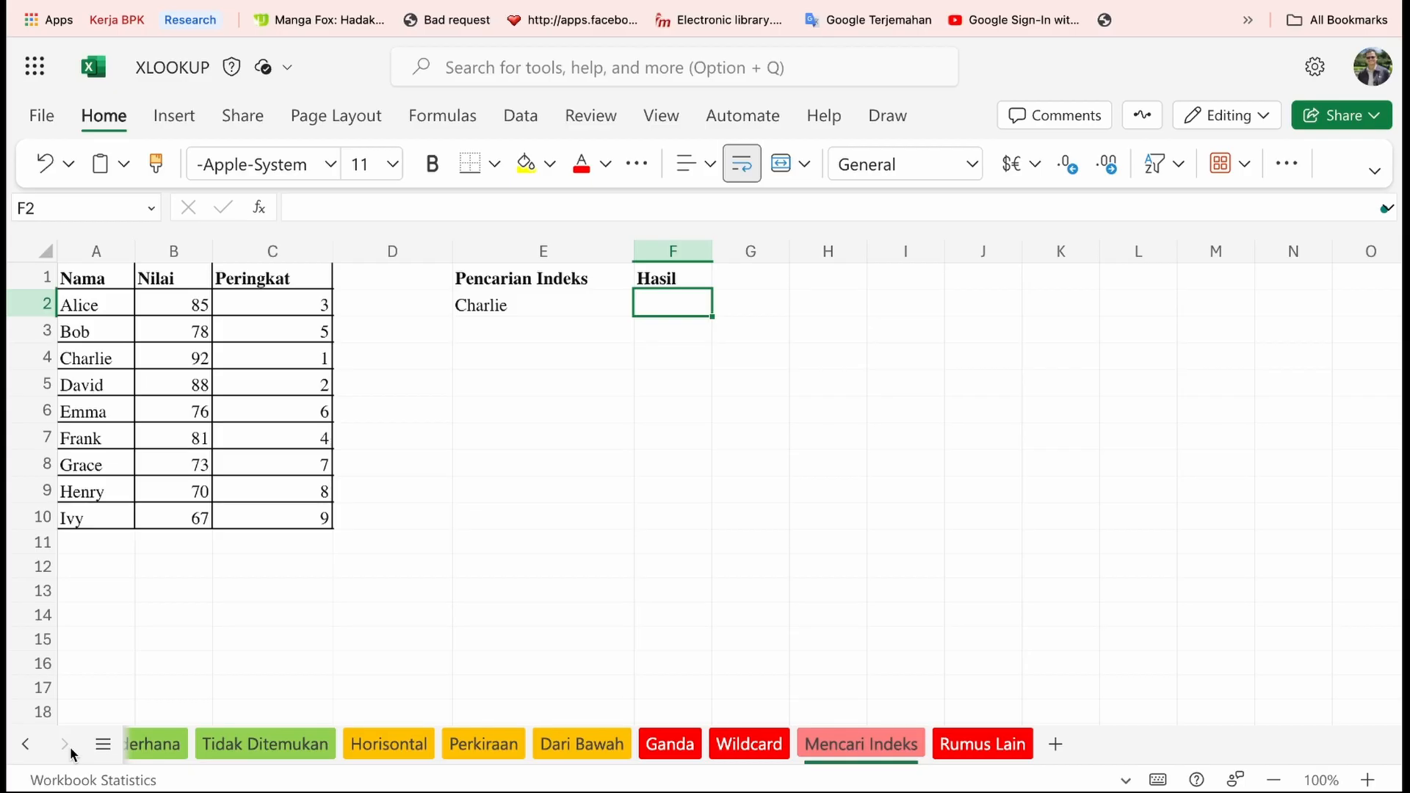
pyautogui.write('=xlo')
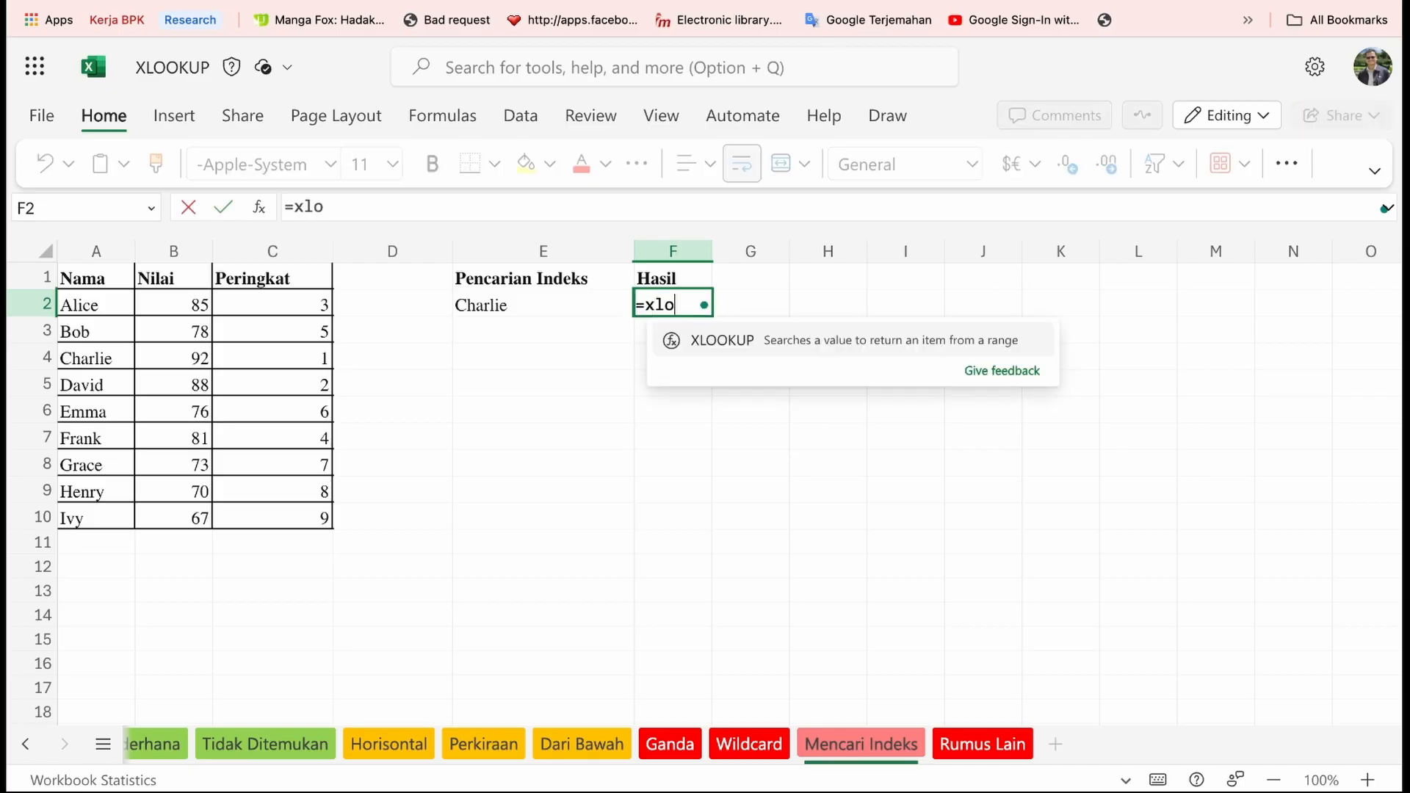
pyautogui.press('Tab')
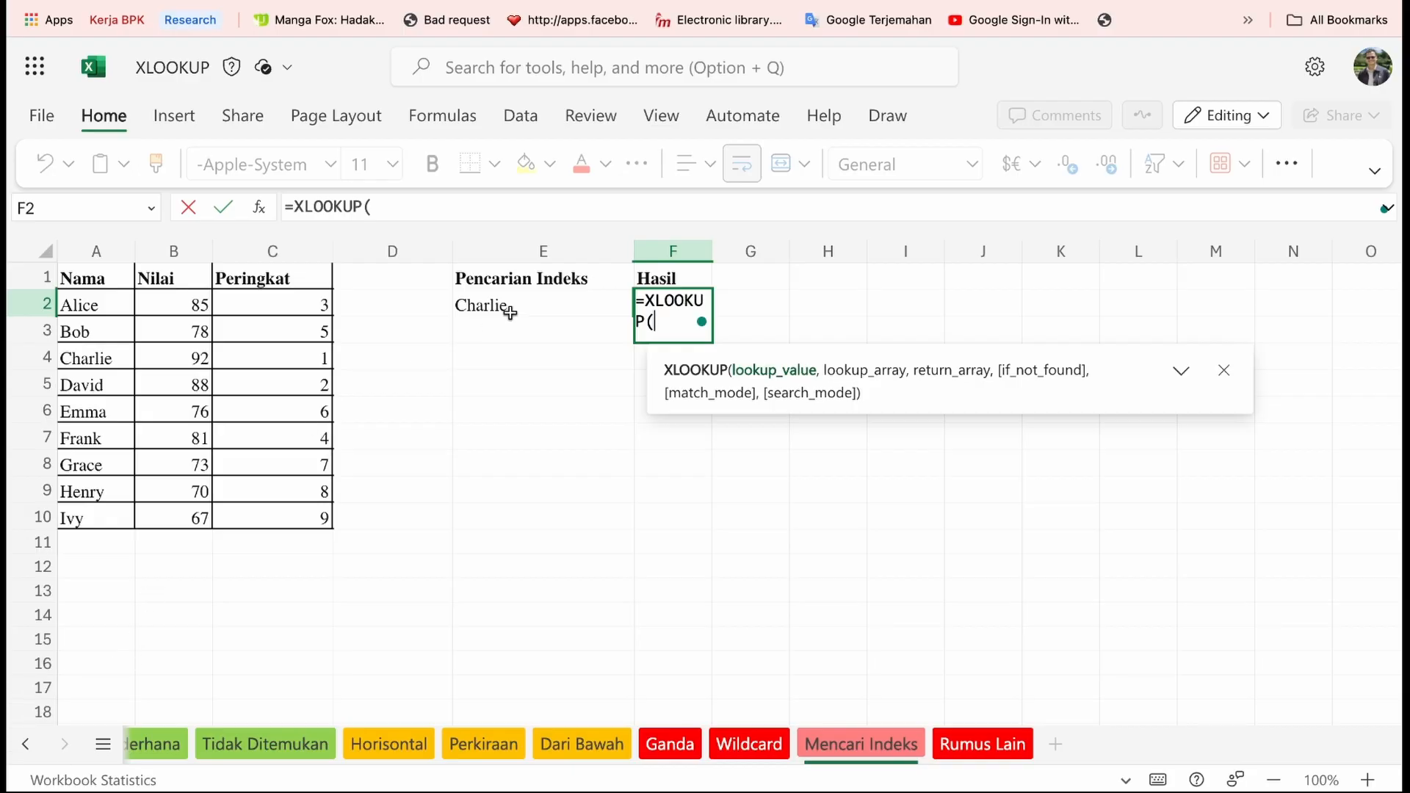
pyautogui.click(550, 306)
pyautogui.write(',')
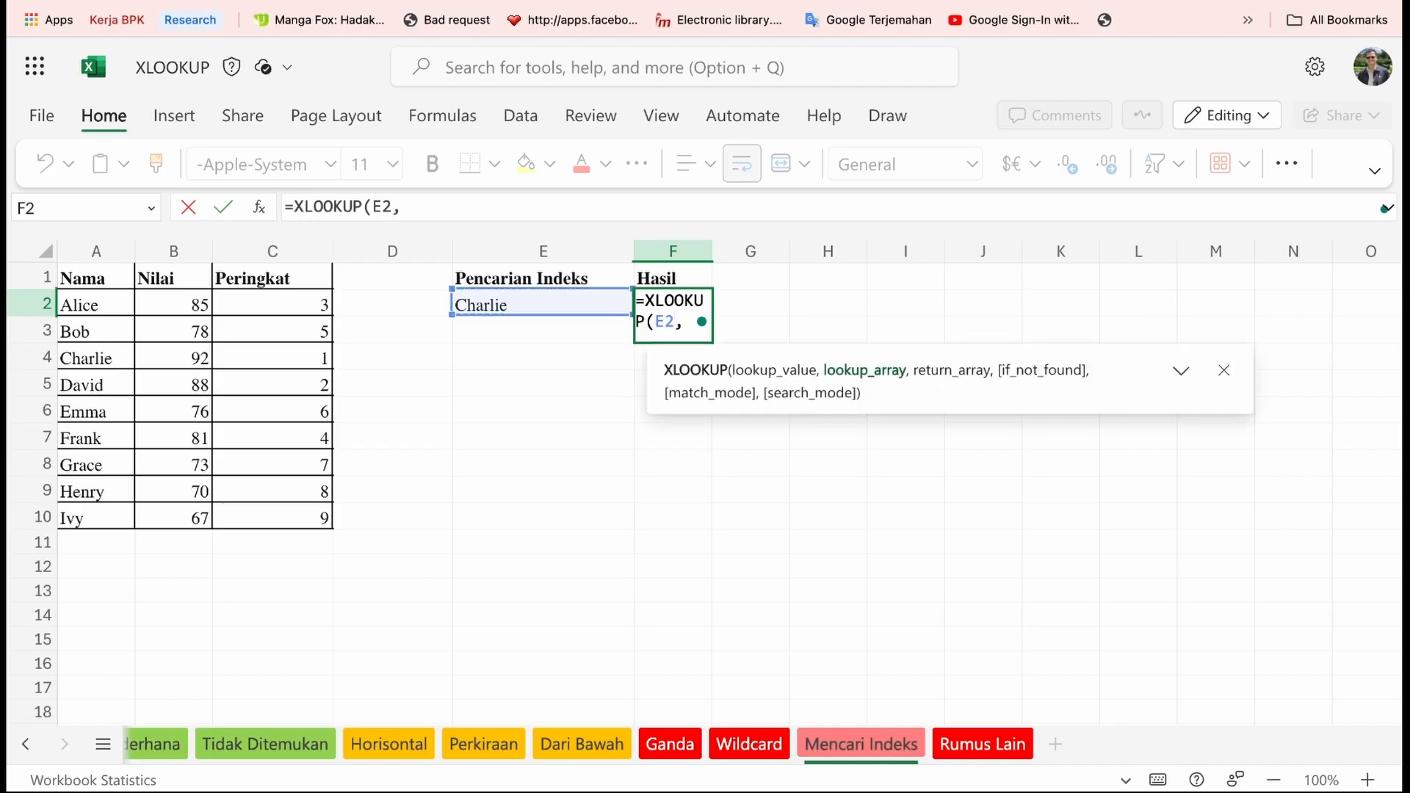
pyautogui.moveTo(116, 278); pyautogui.dragTo(112, 515)
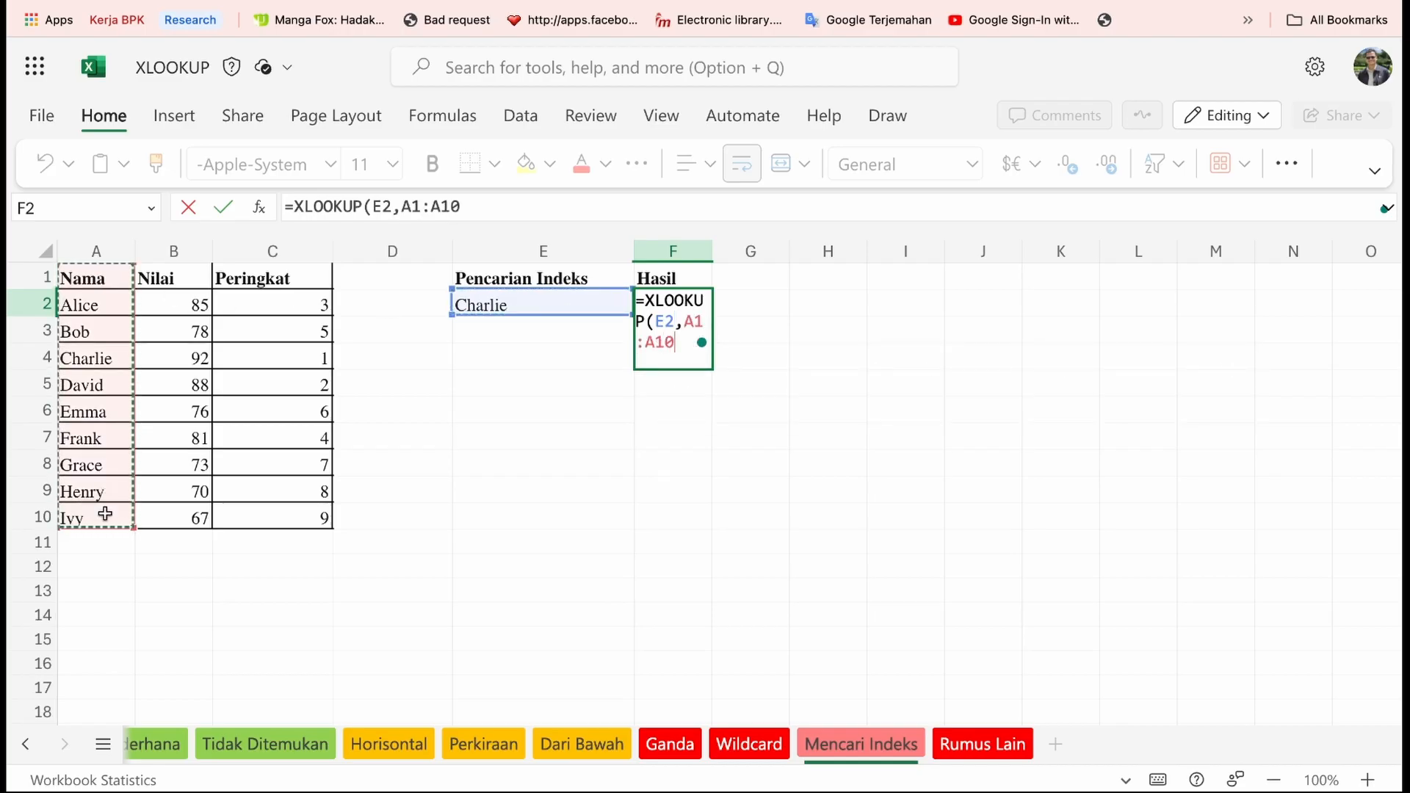
pyautogui.write(',')
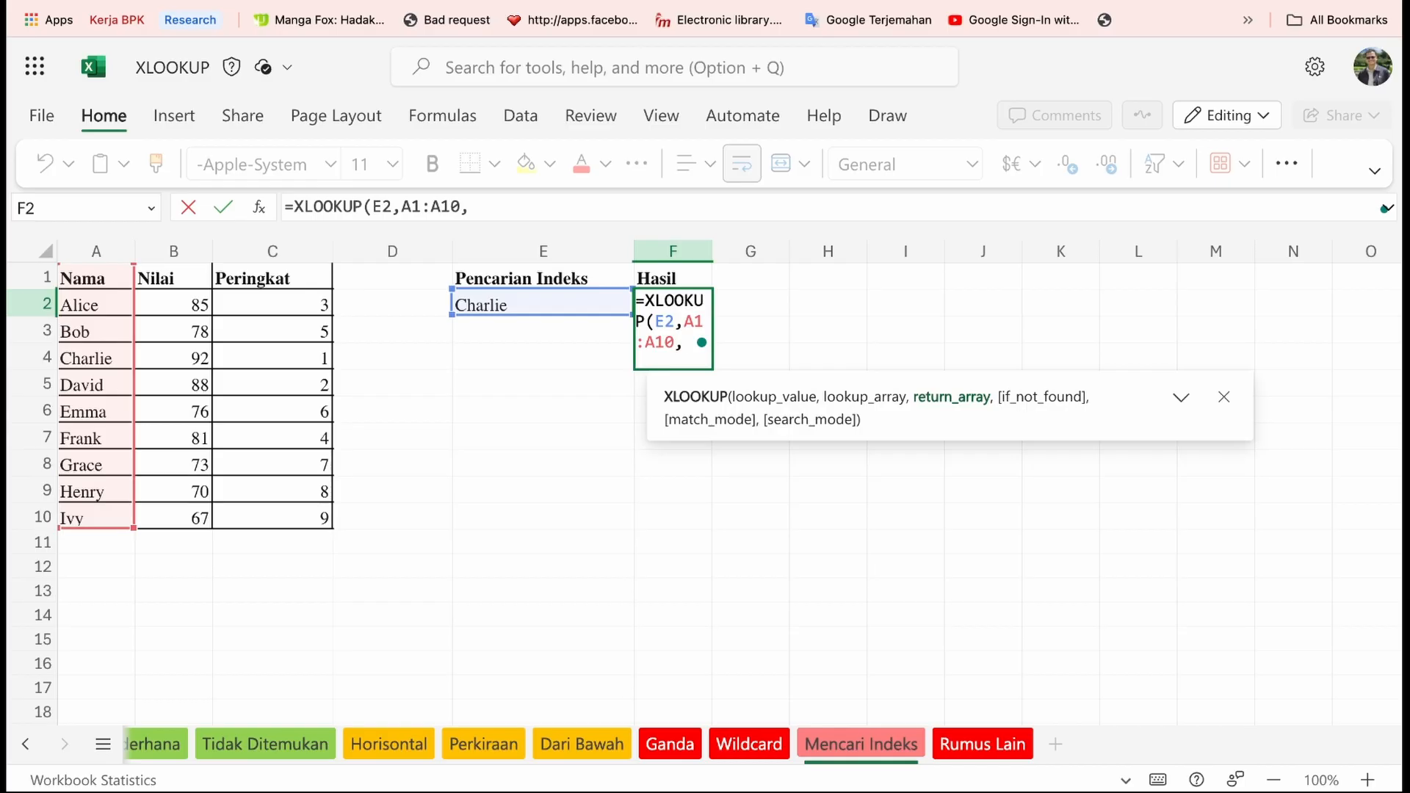
# - Complete F2's XLOOKUP formula with SEQUENCE(COUNTA(A1:A10)) as the return array
pyautogui.write('sequ')
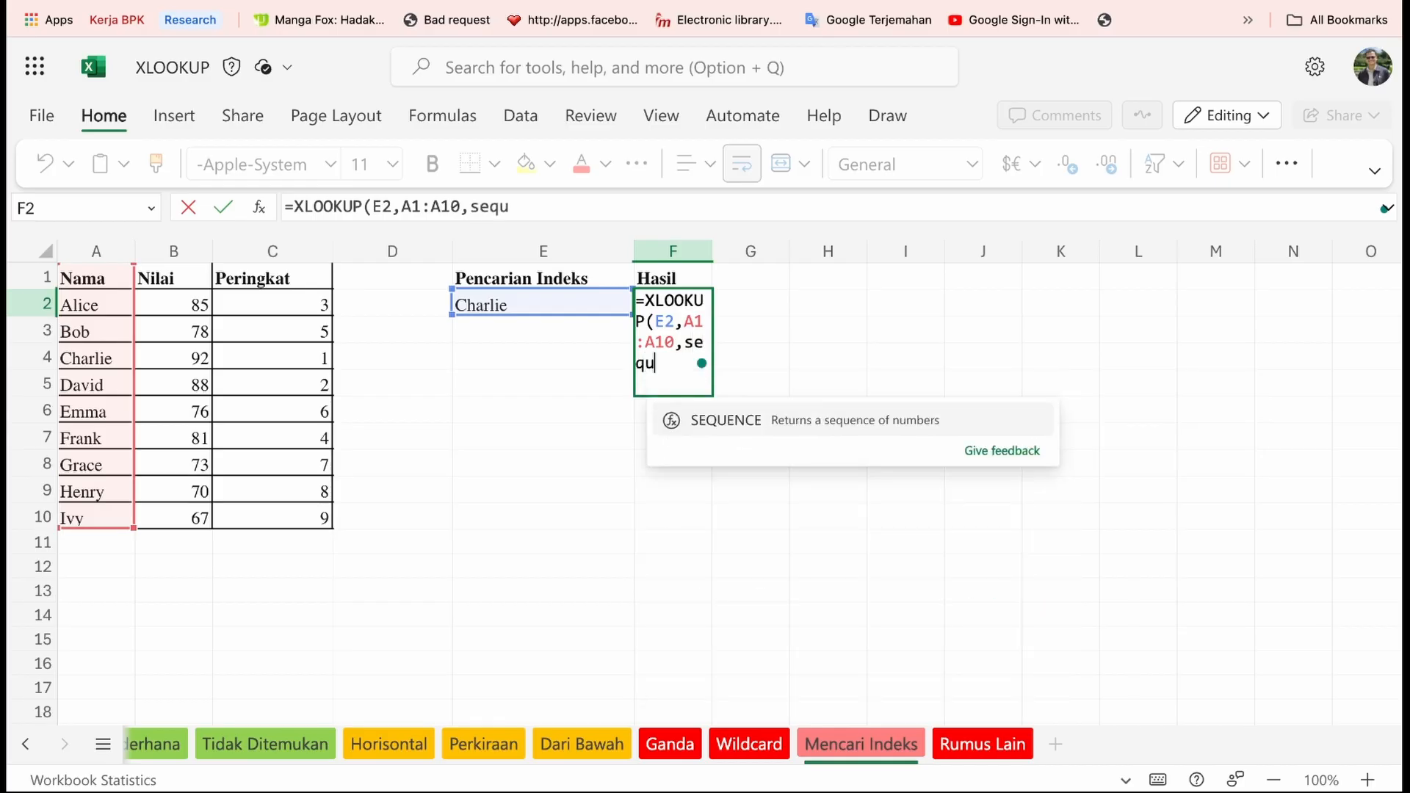
pyautogui.press('Tab')
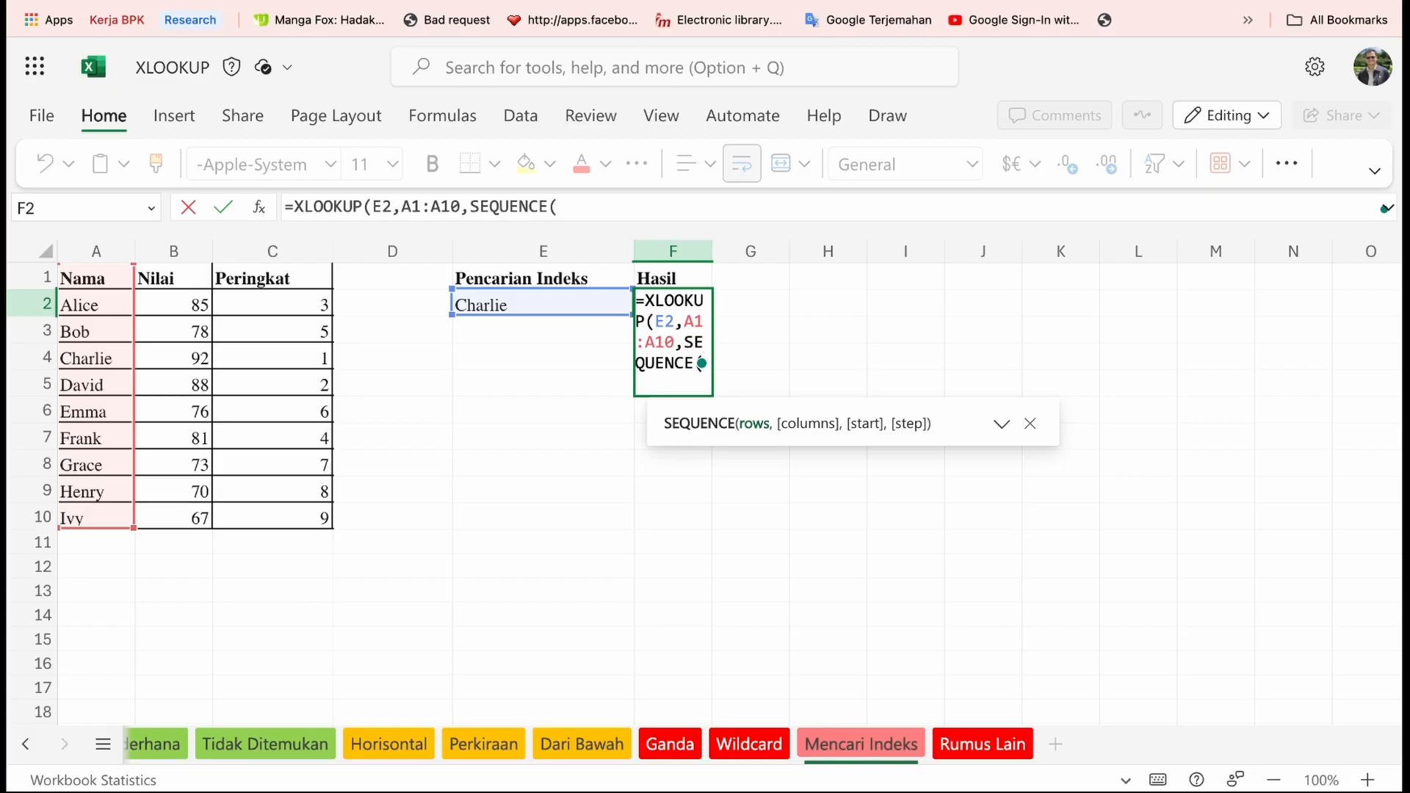
pyautogui.write('coun')
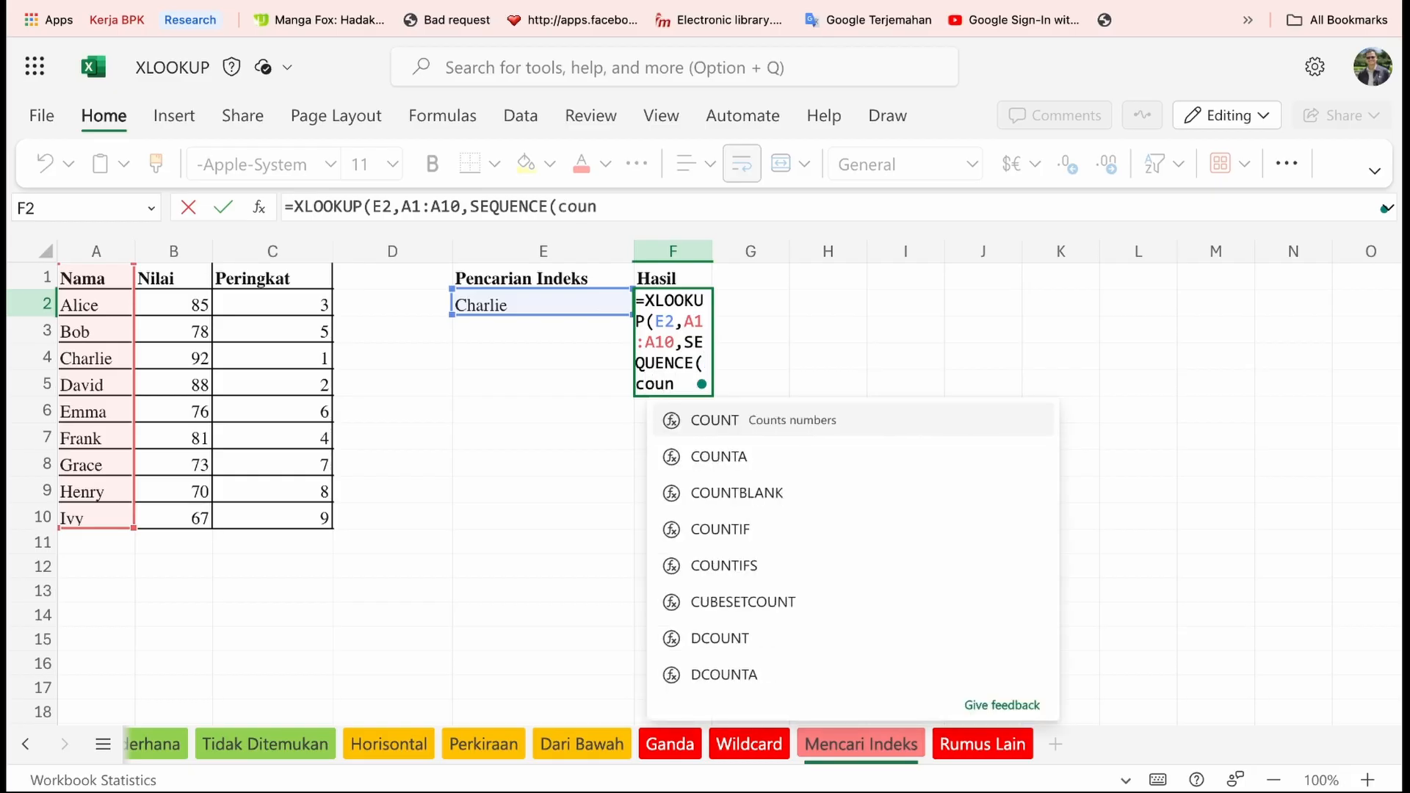
pyautogui.press('Down')
pyautogui.press('Tab')
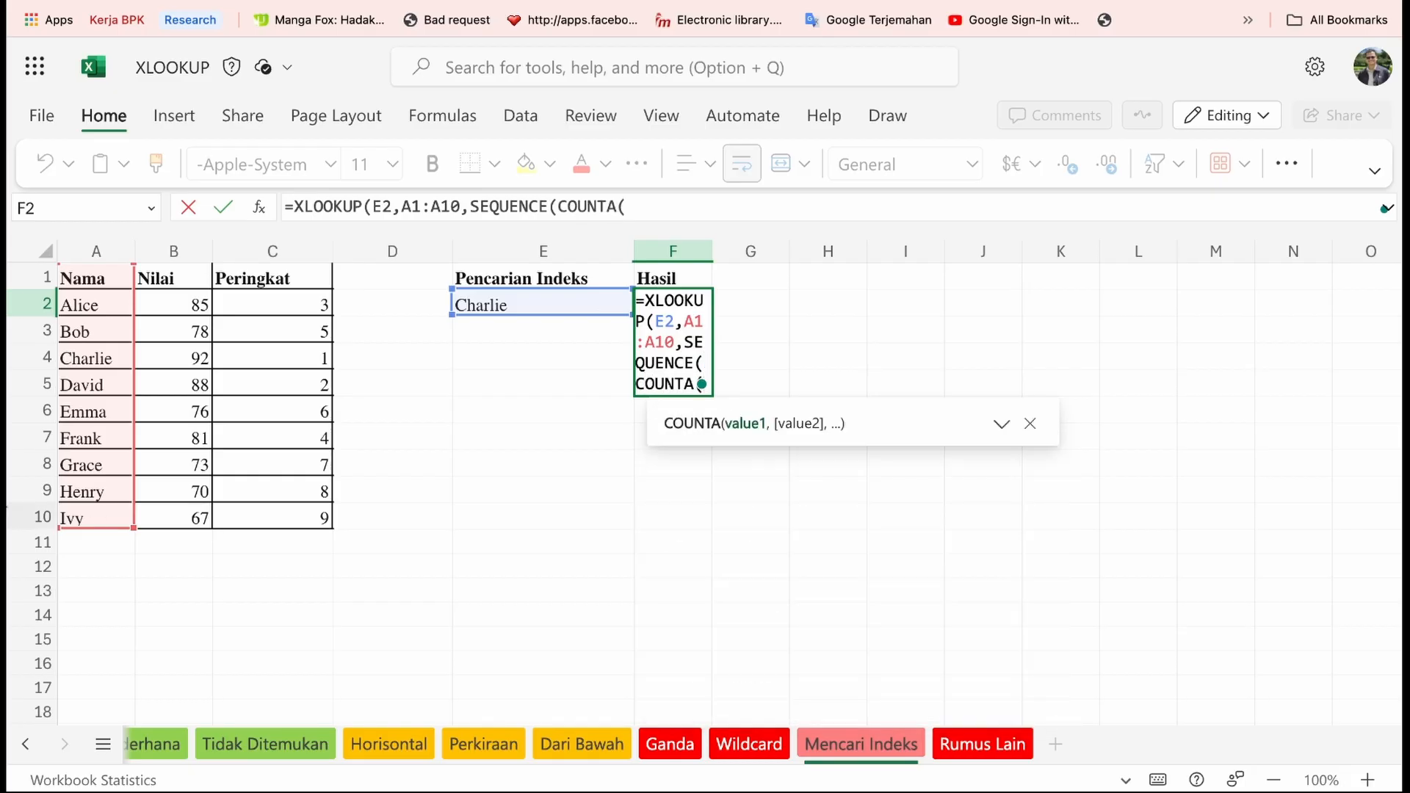
pyautogui.moveTo(88, 277); pyautogui.dragTo(105, 515)
pyautogui.write(')')
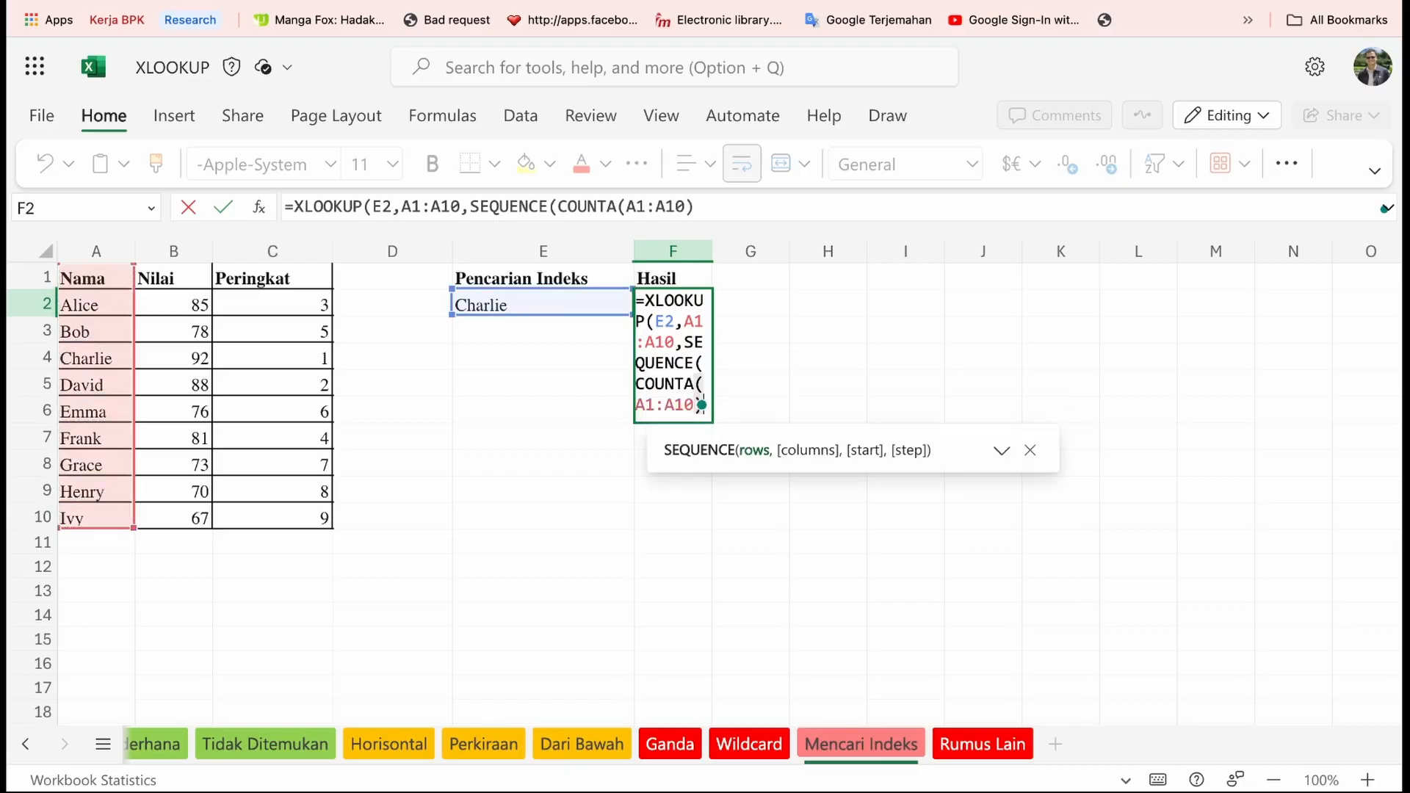
pyautogui.write(')')
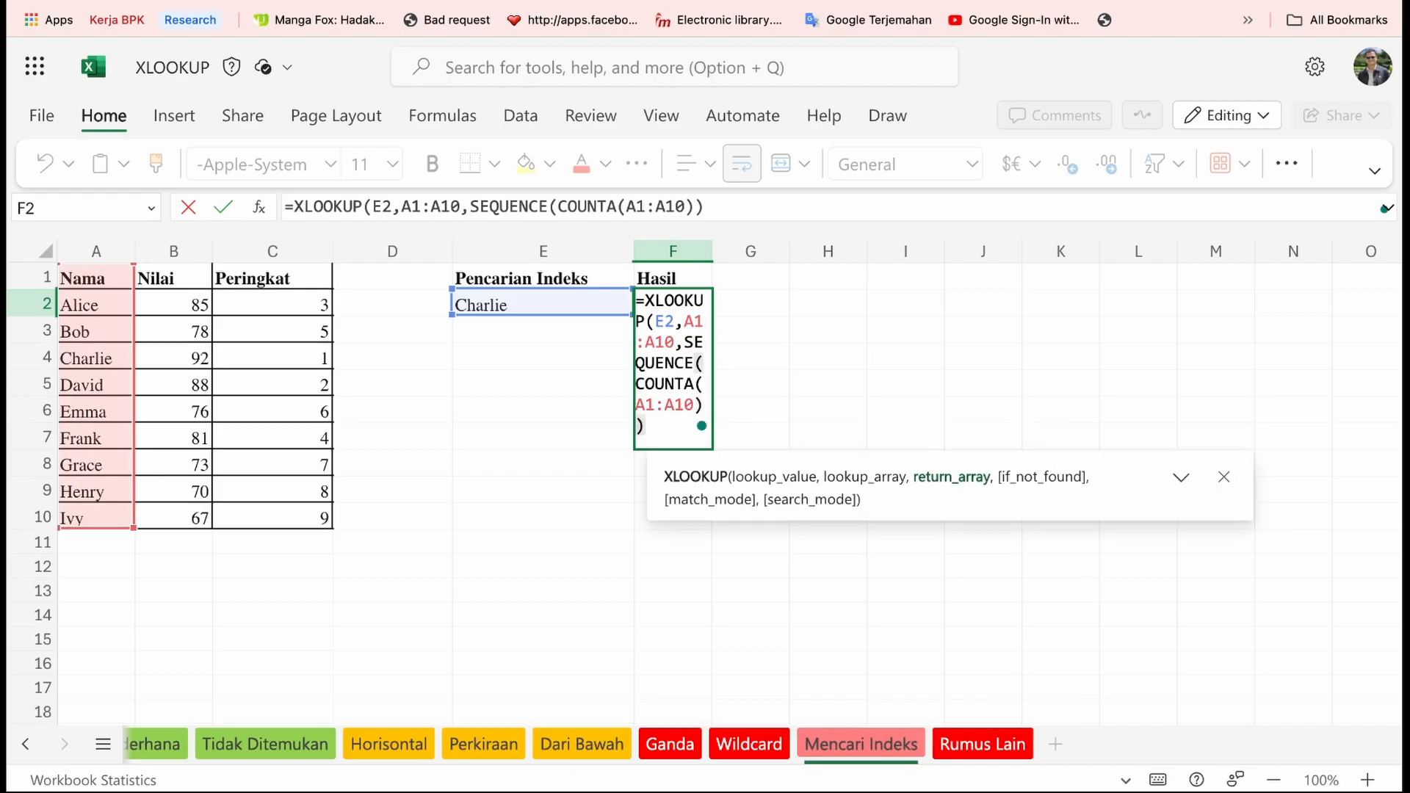
pyautogui.write(')')
pyautogui.press('Return')
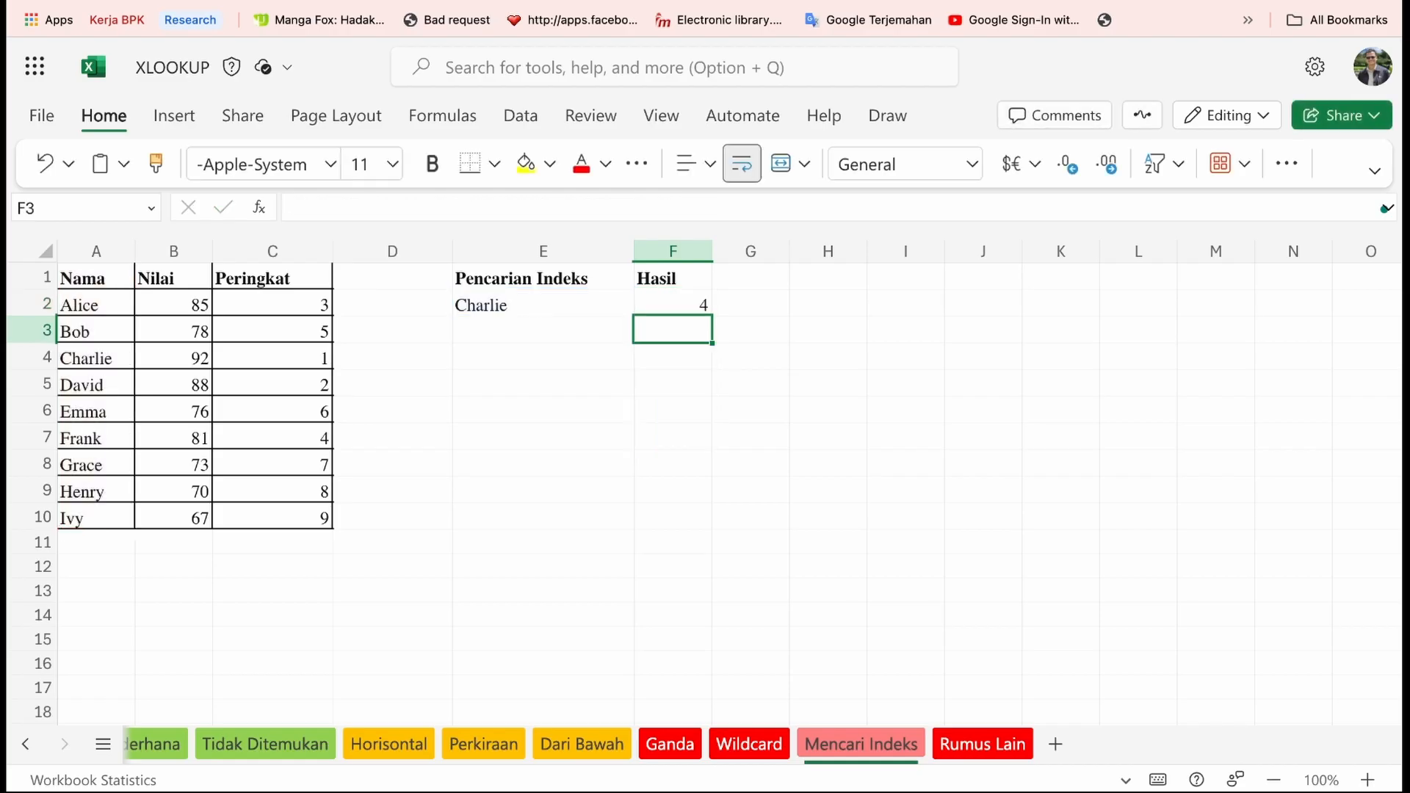
# - Change both ranges in F2's XLOOKUP formula to A2:A10 so the header row is excluded
pyautogui.press('Up')
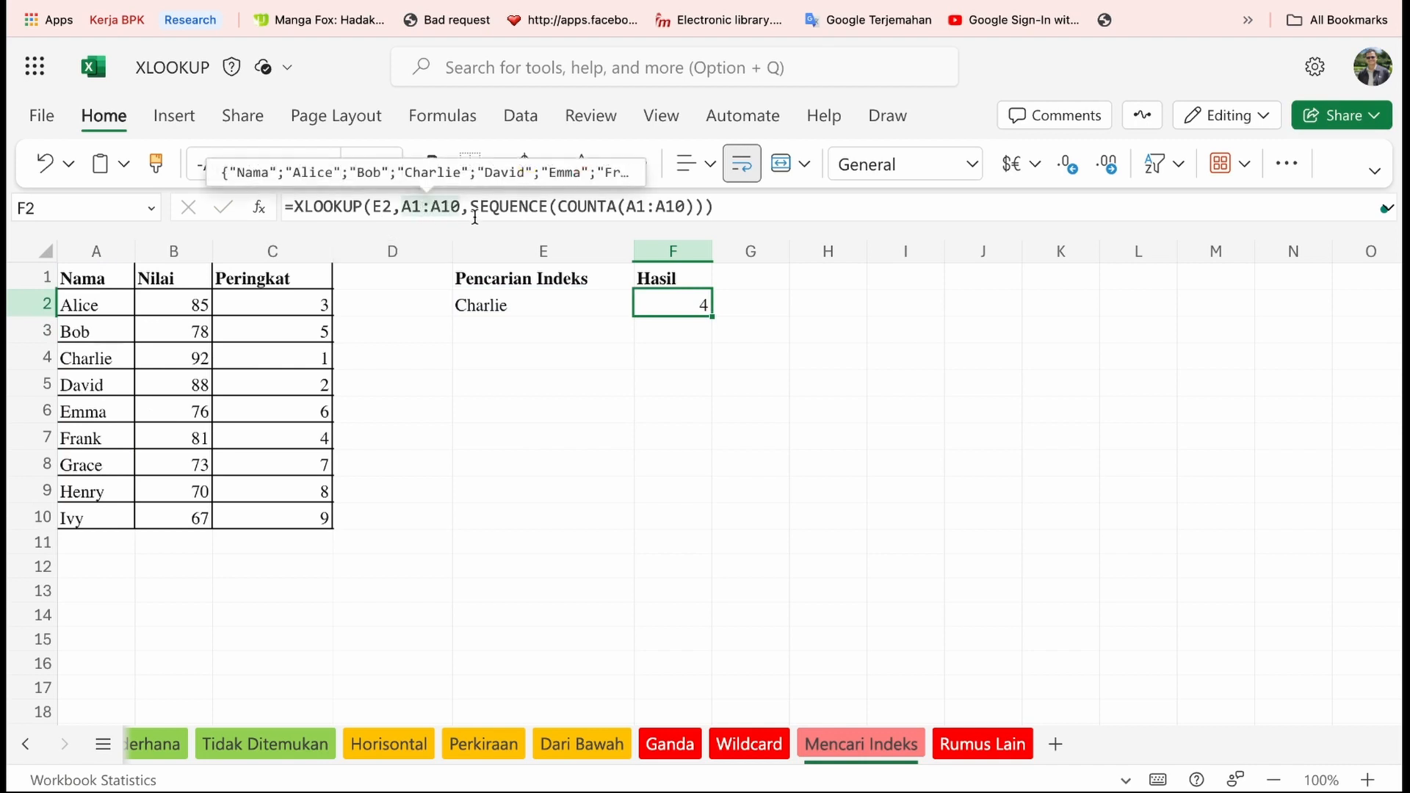
pyautogui.click(422, 198)
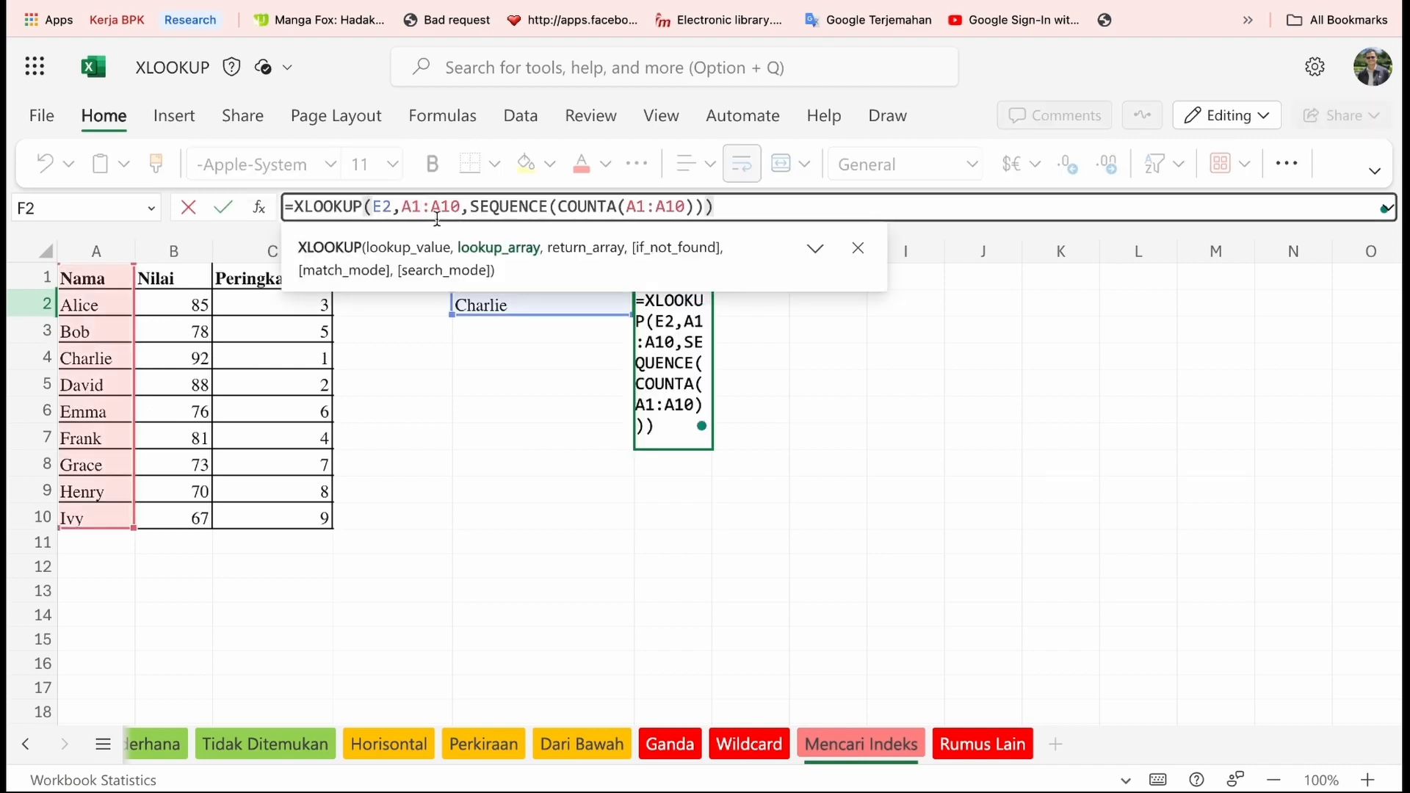
pyautogui.press('BackSpace')
pyautogui.write('2')
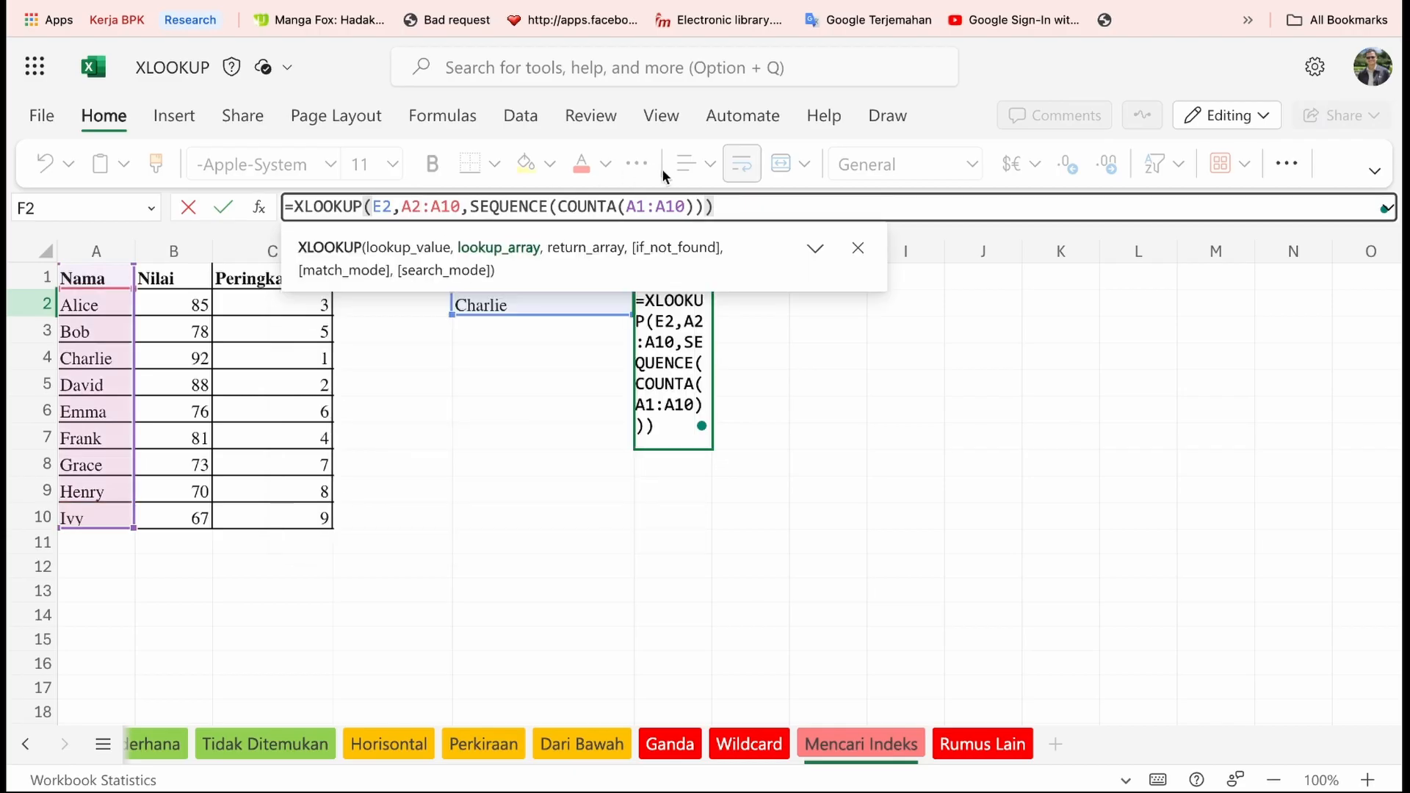
pyautogui.click(649, 206)
pyautogui.press('BackSpace')
pyautogui.write('2')
pyautogui.press('Return')
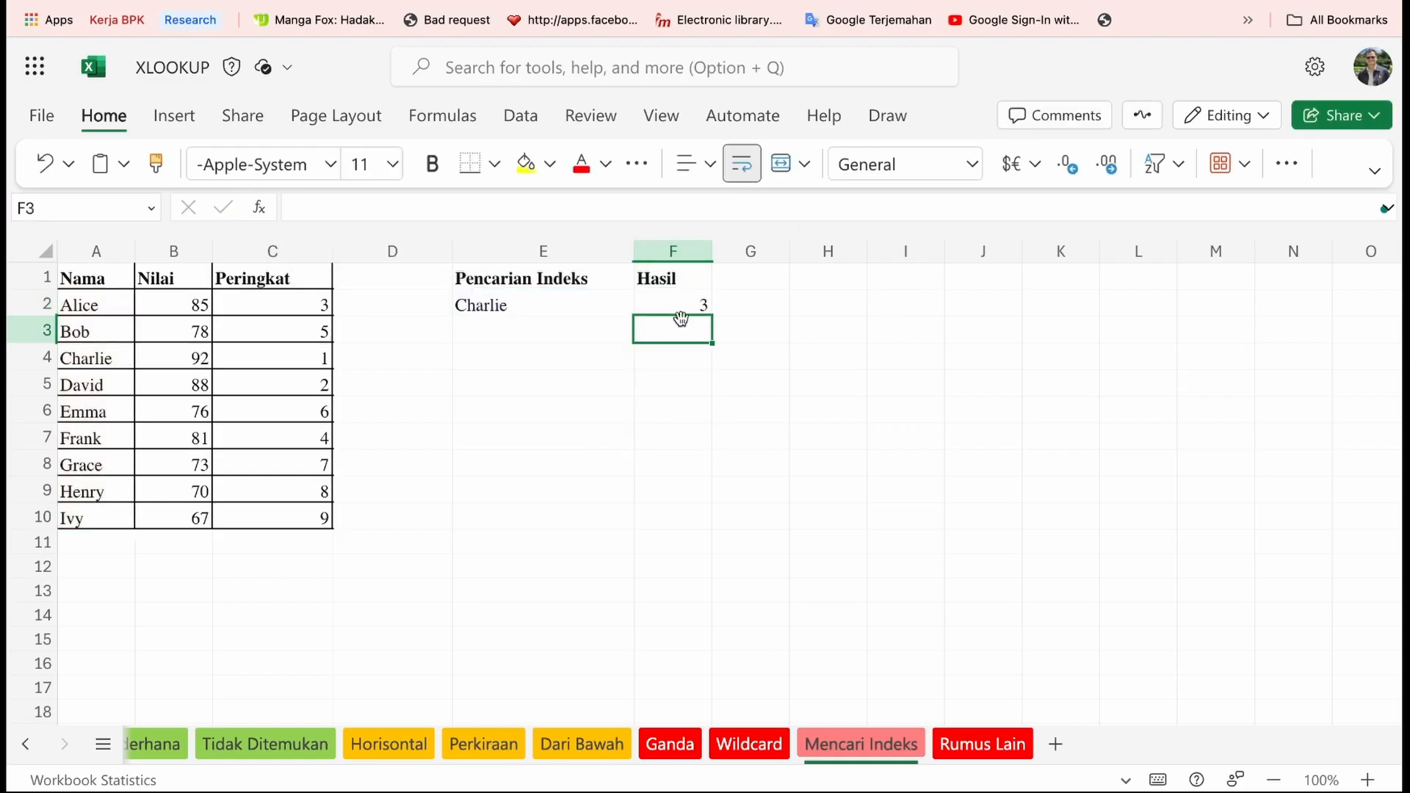
pyautogui.click(674, 306)
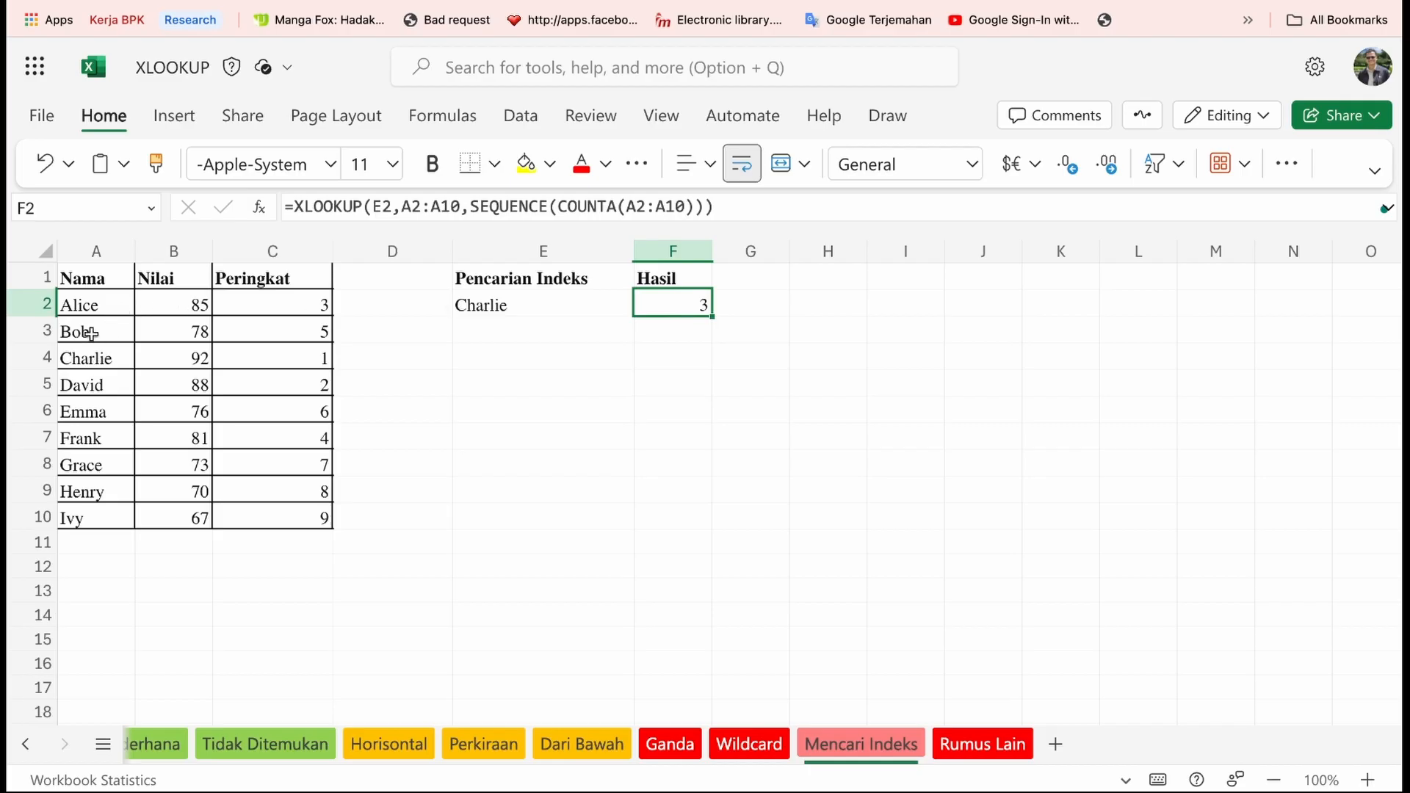
# - Replace the lookup name in E2 with the name listed in A3
pyautogui.click(516, 308)
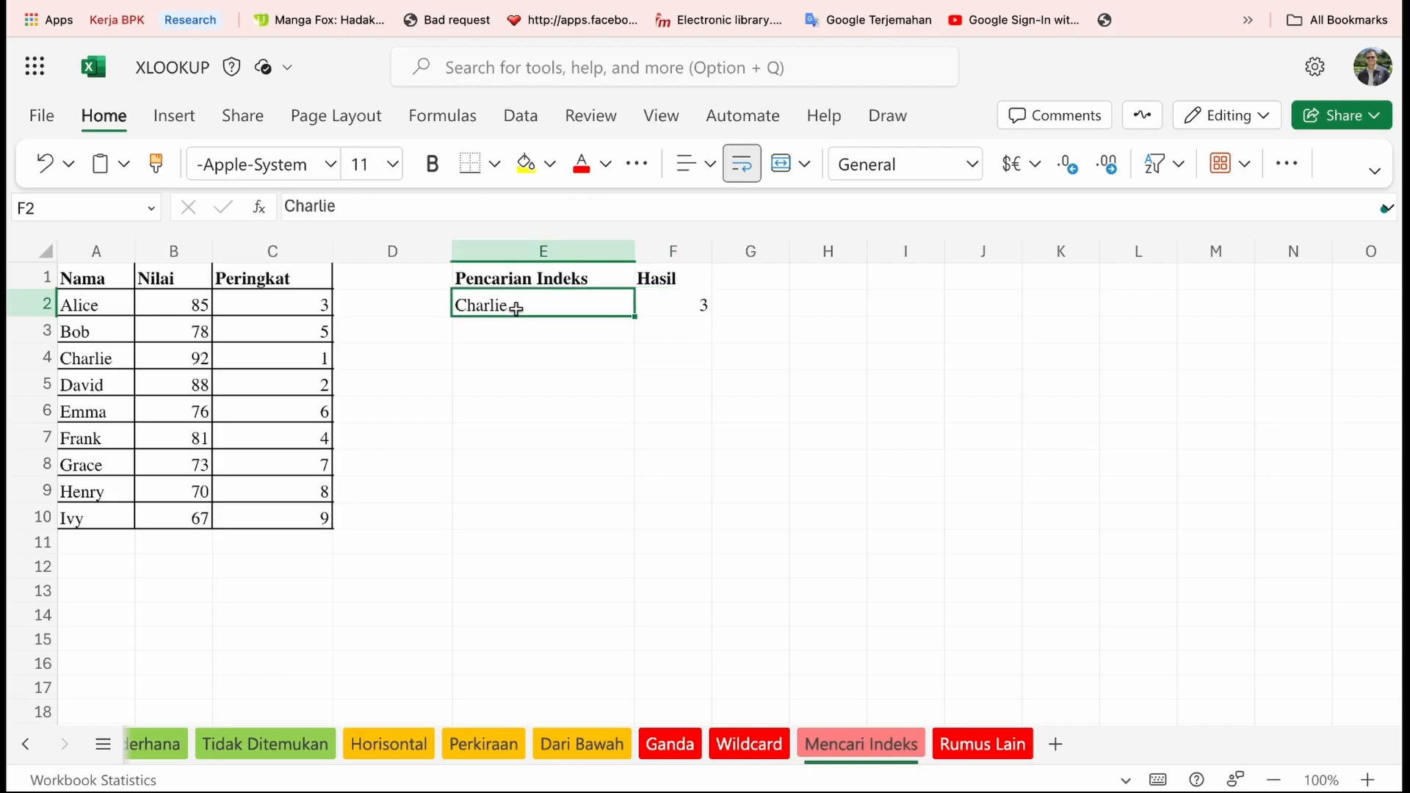
pyautogui.write('Bob')
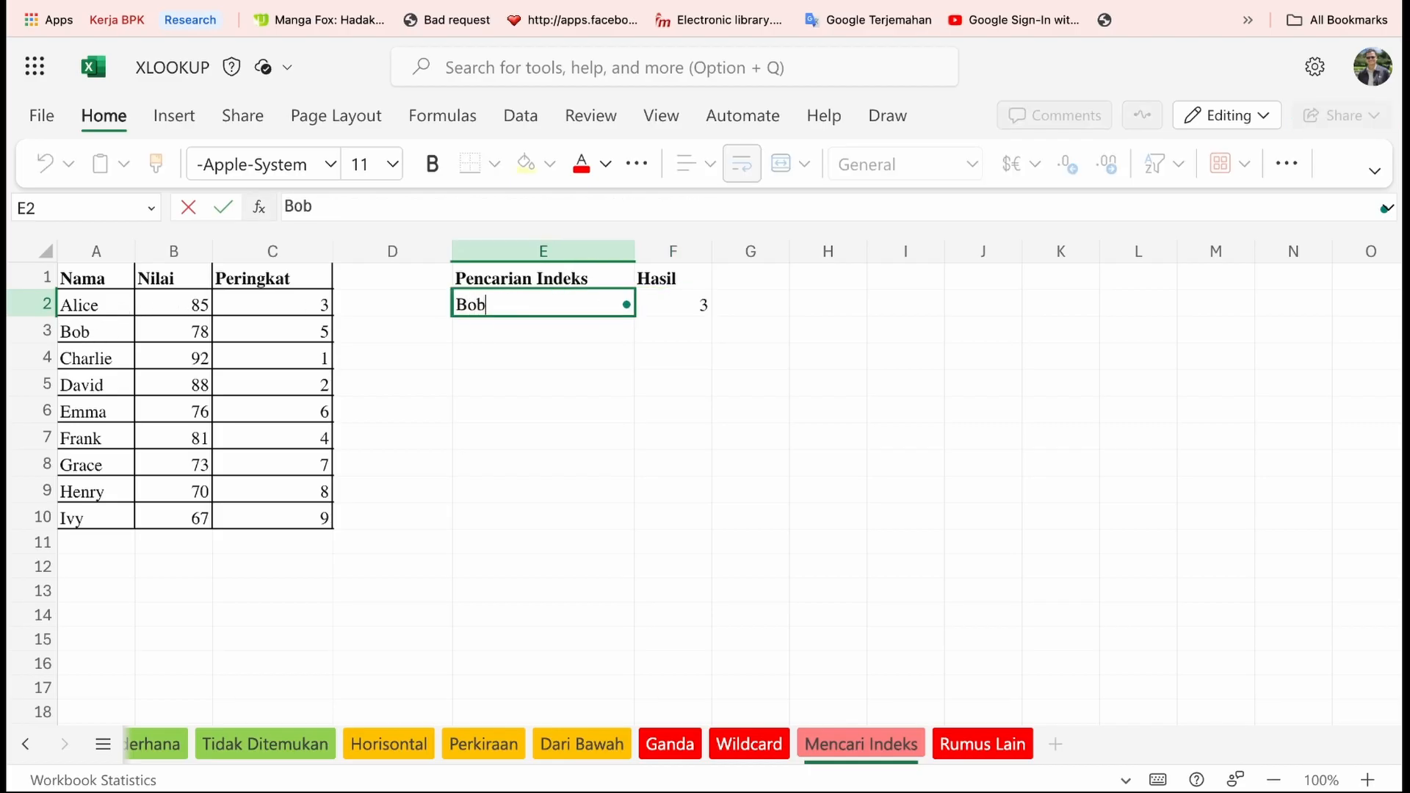
pyautogui.press('Return')
pyautogui.press('Up')
pyautogui.press('Right')
pyautogui.press('Left')
pyautogui.press('Right')
pyautogui.press('Up')
pyautogui.press('Left')
pyautogui.press('Down')
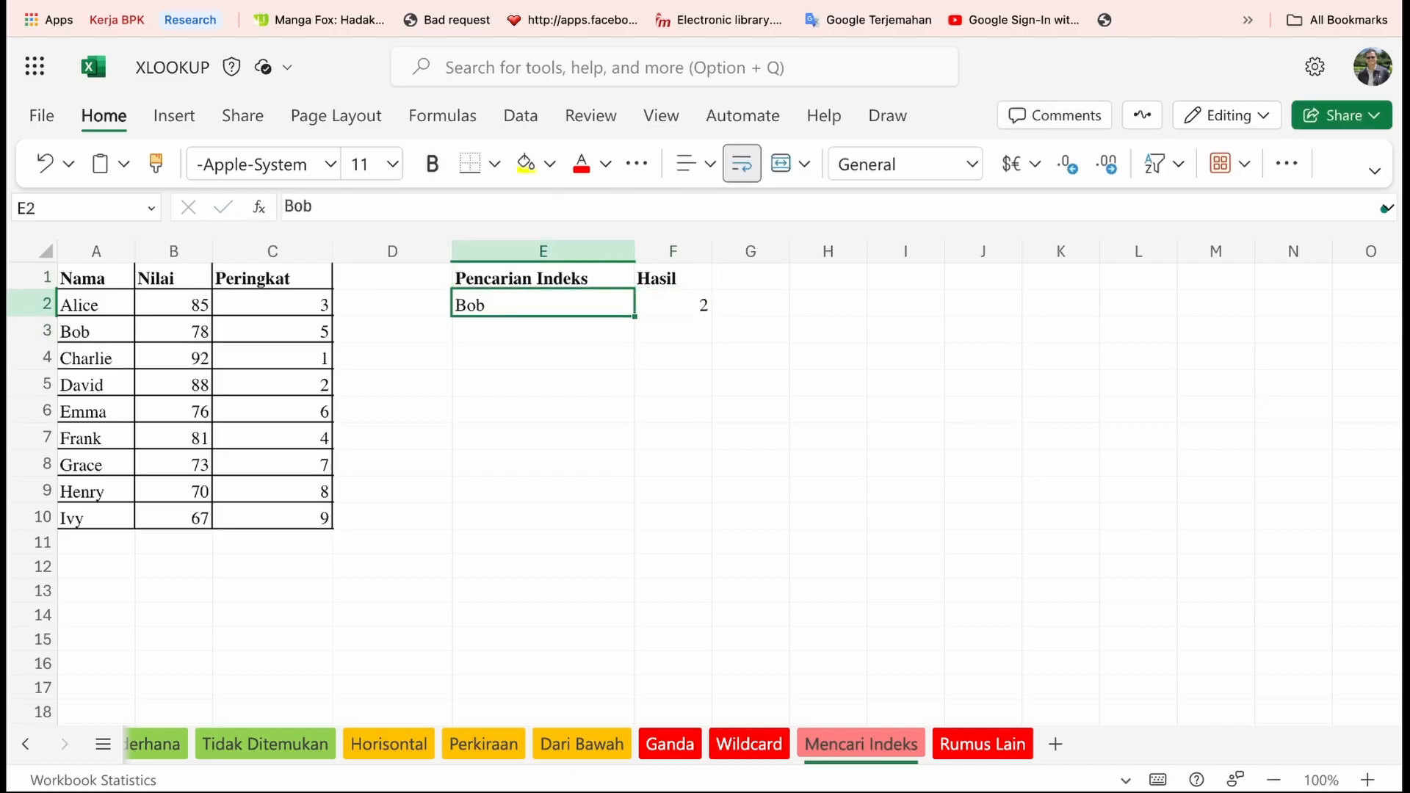
# - Examine the COUNTA, SEQUENCE, lookup range and lookup value parts of F2's XLOOKUP formula
pyautogui.press('Right')
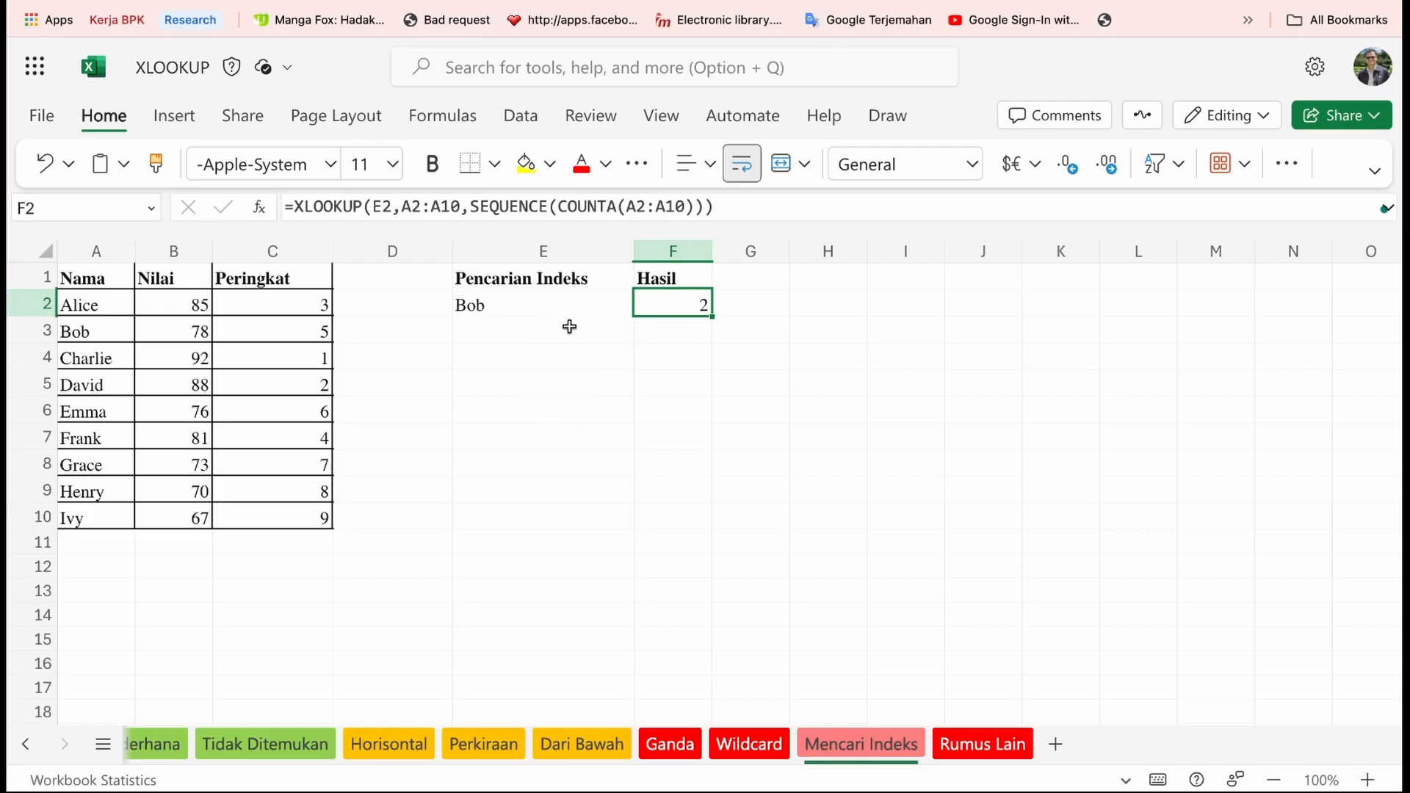
pyautogui.moveTo(593, 207)
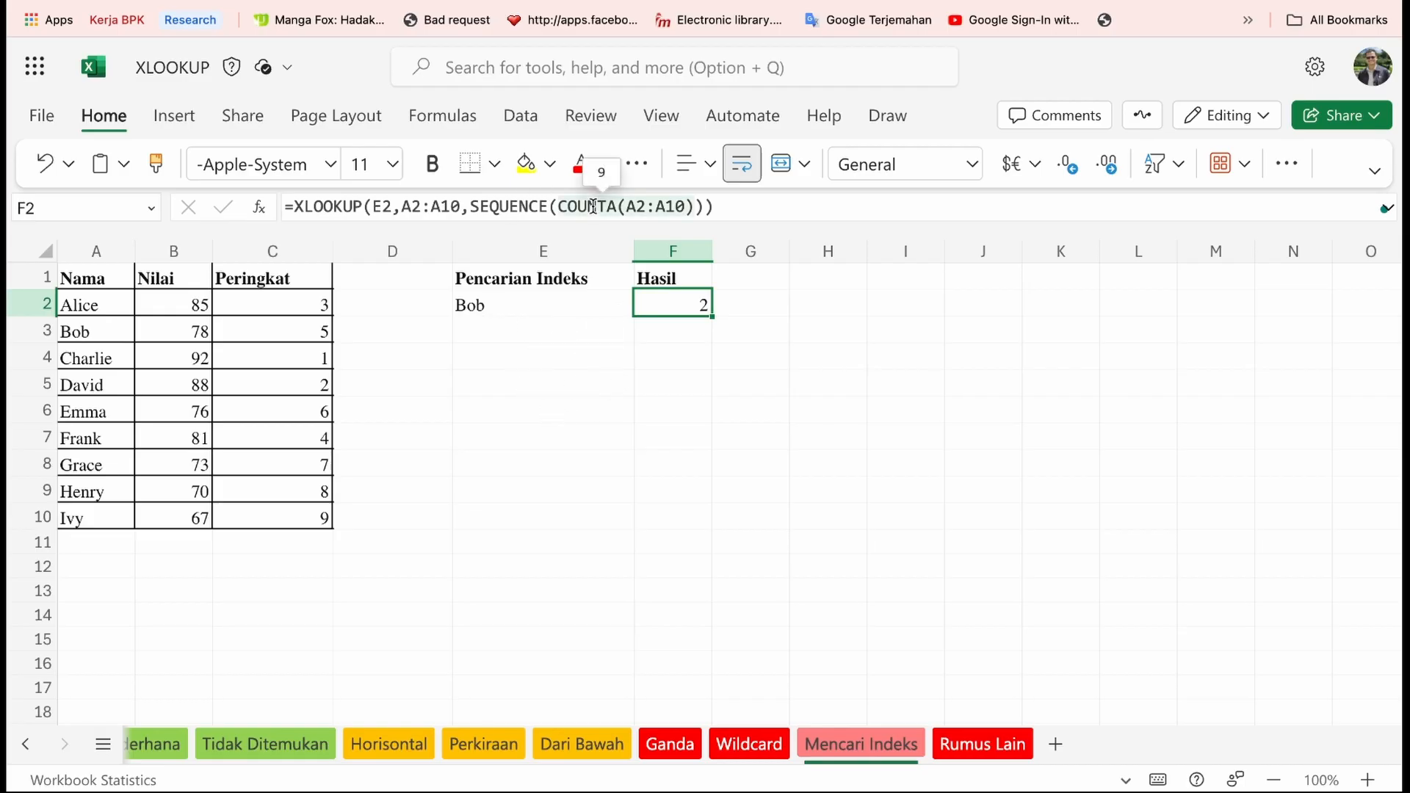
pyautogui.moveTo(646, 208)
pyautogui.moveTo(519, 207)
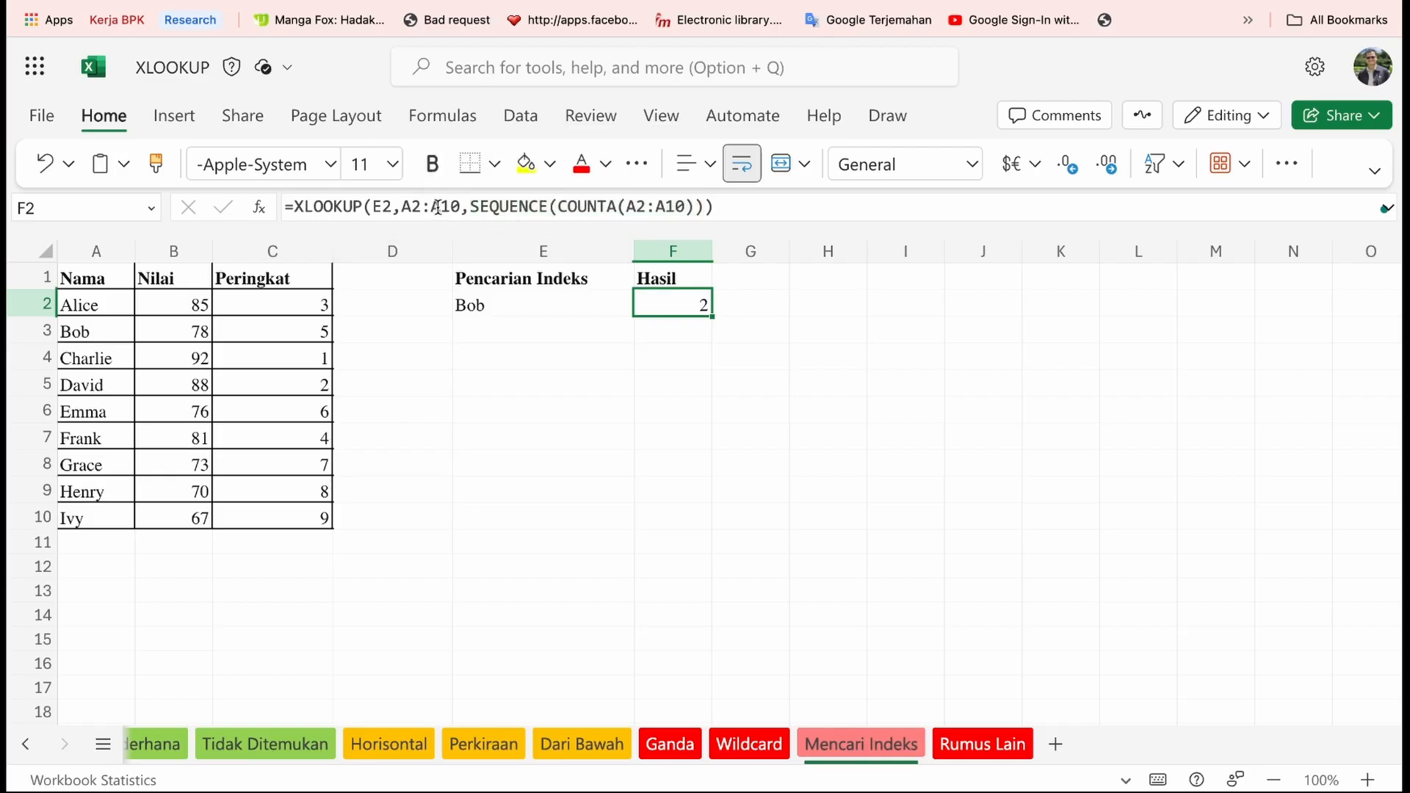
pyautogui.moveTo(438, 207)
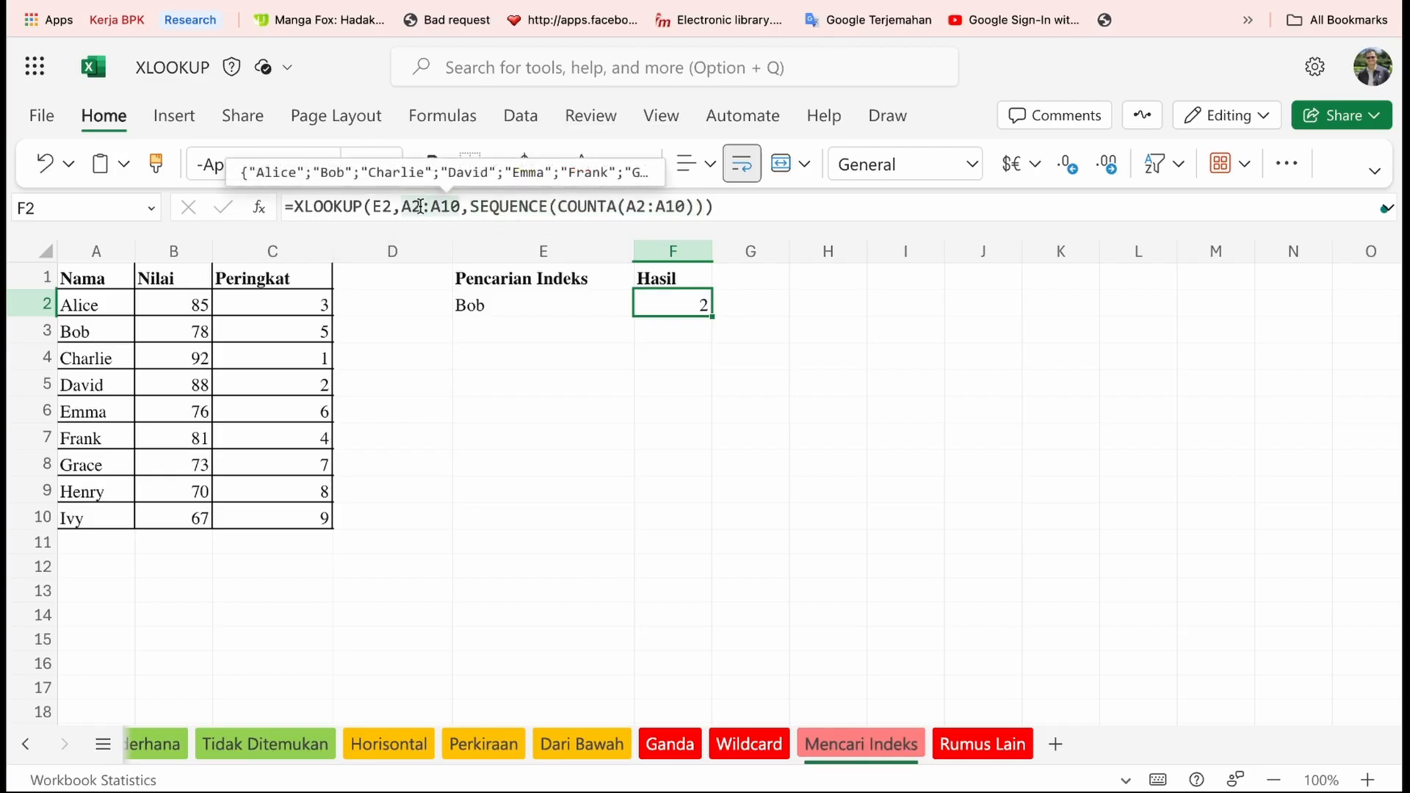
pyautogui.moveTo(386, 207)
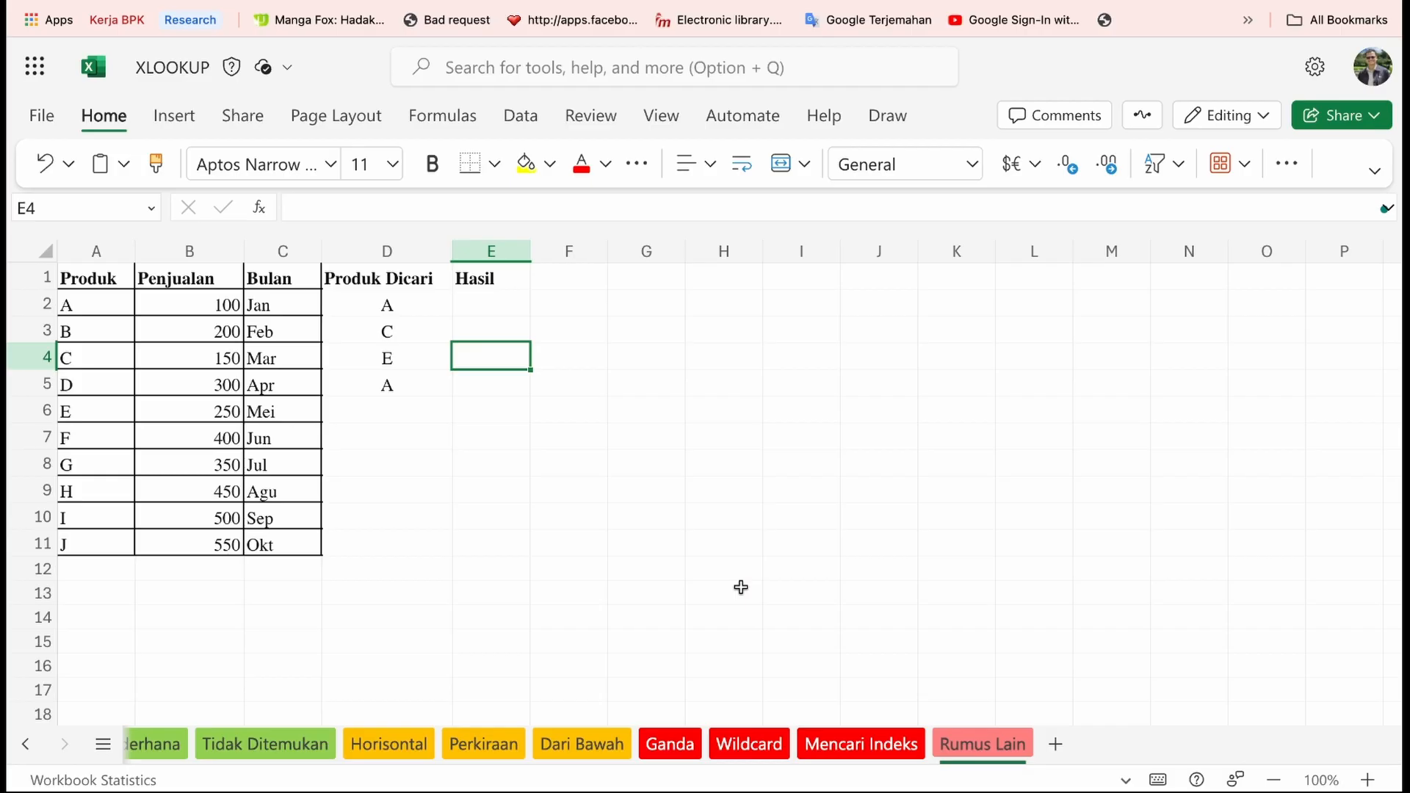
# - Enter =XLOOKUP(D2:D5,A2:A11,B2:B11) in E2 to return the sales of all searched products at once
pyautogui.press('Up')
pyautogui.press('Up')
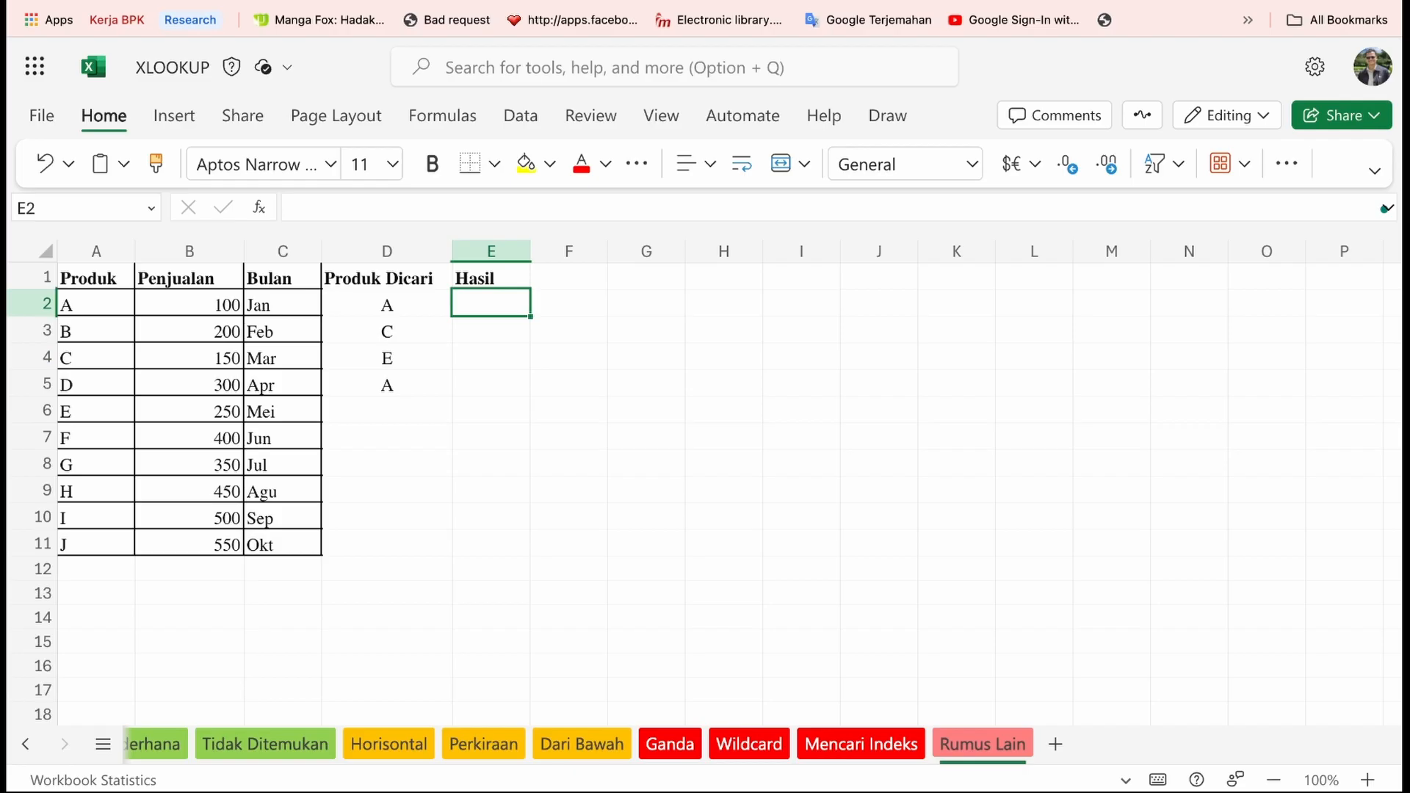
pyautogui.write('=xl')
pyautogui.press('Tab')
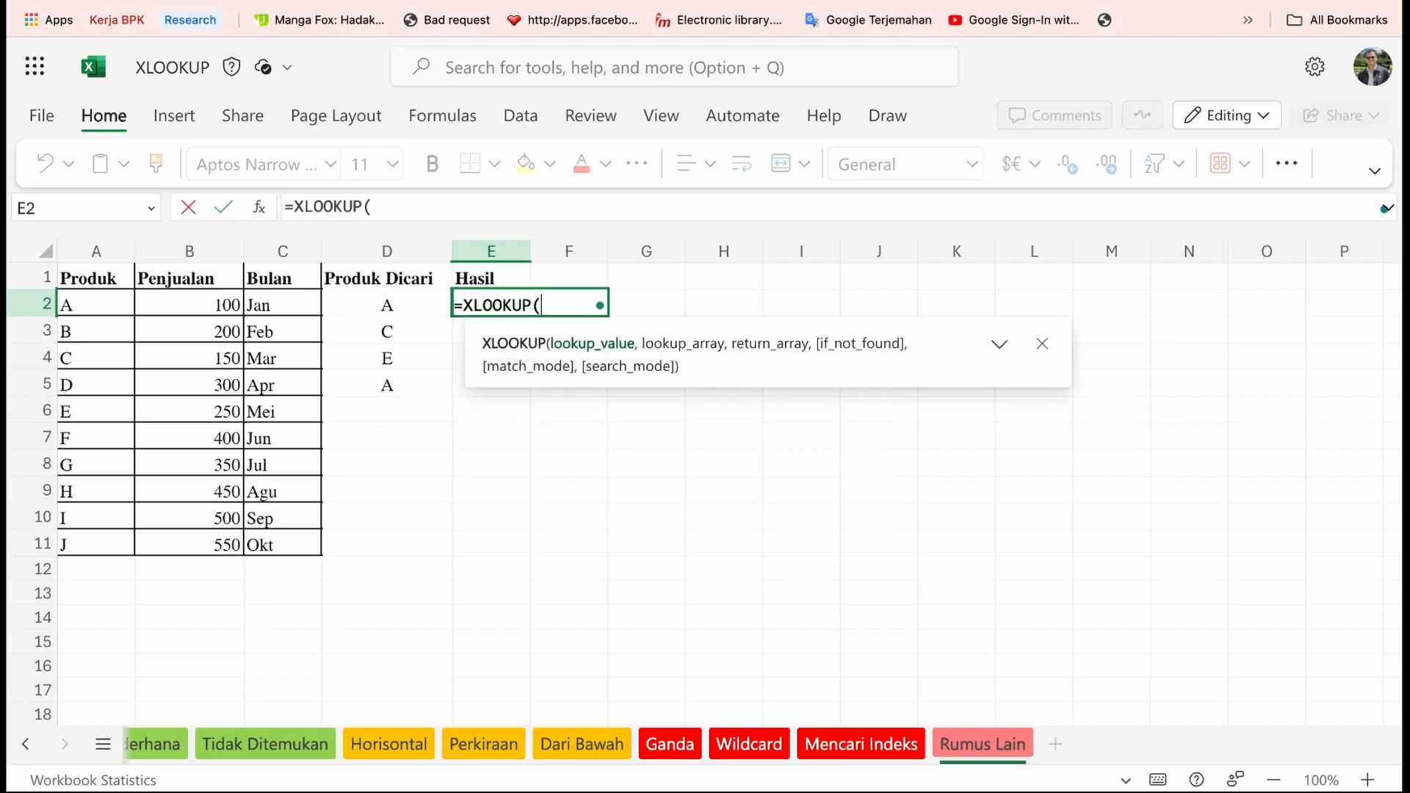
pyautogui.moveTo(396, 307); pyautogui.dragTo(393, 381)
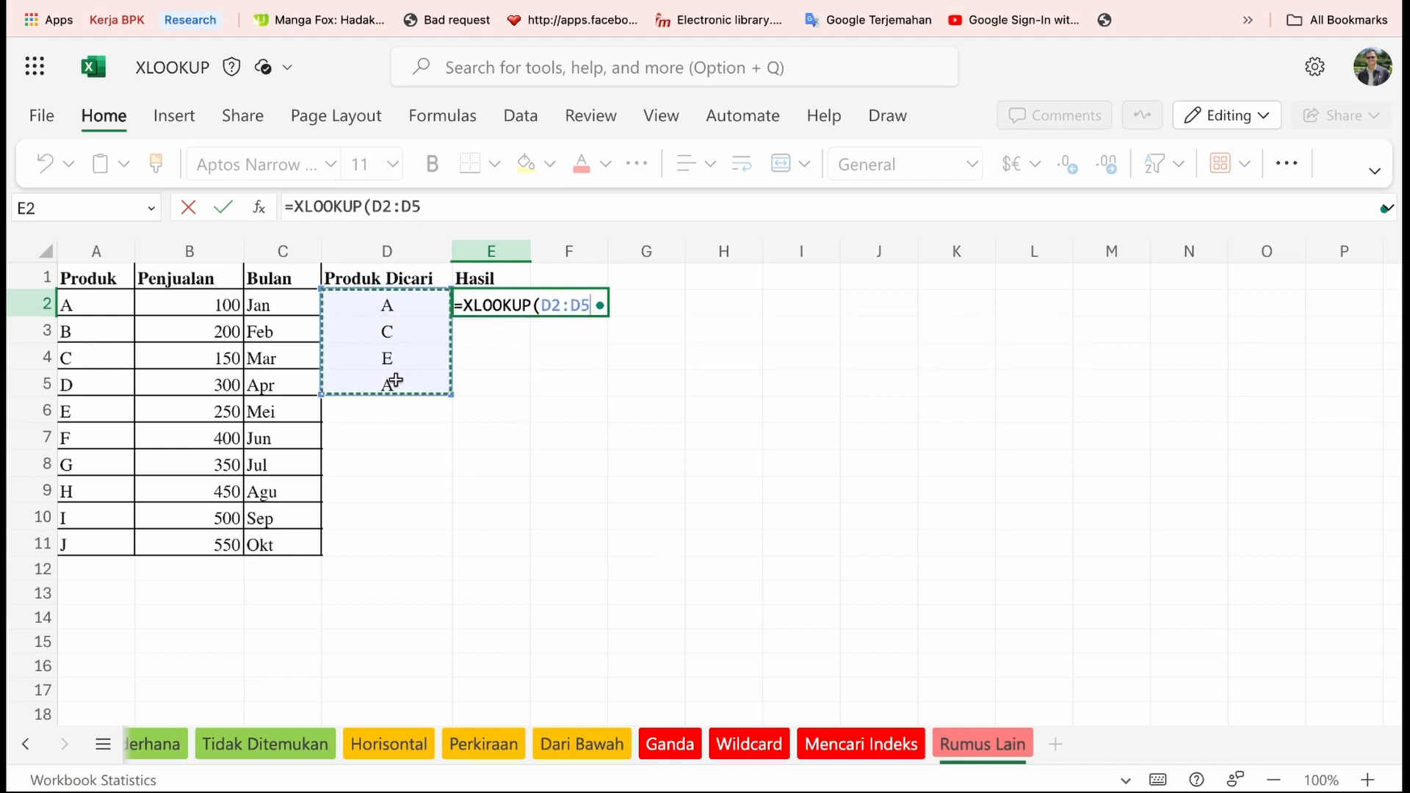
pyautogui.write(',')
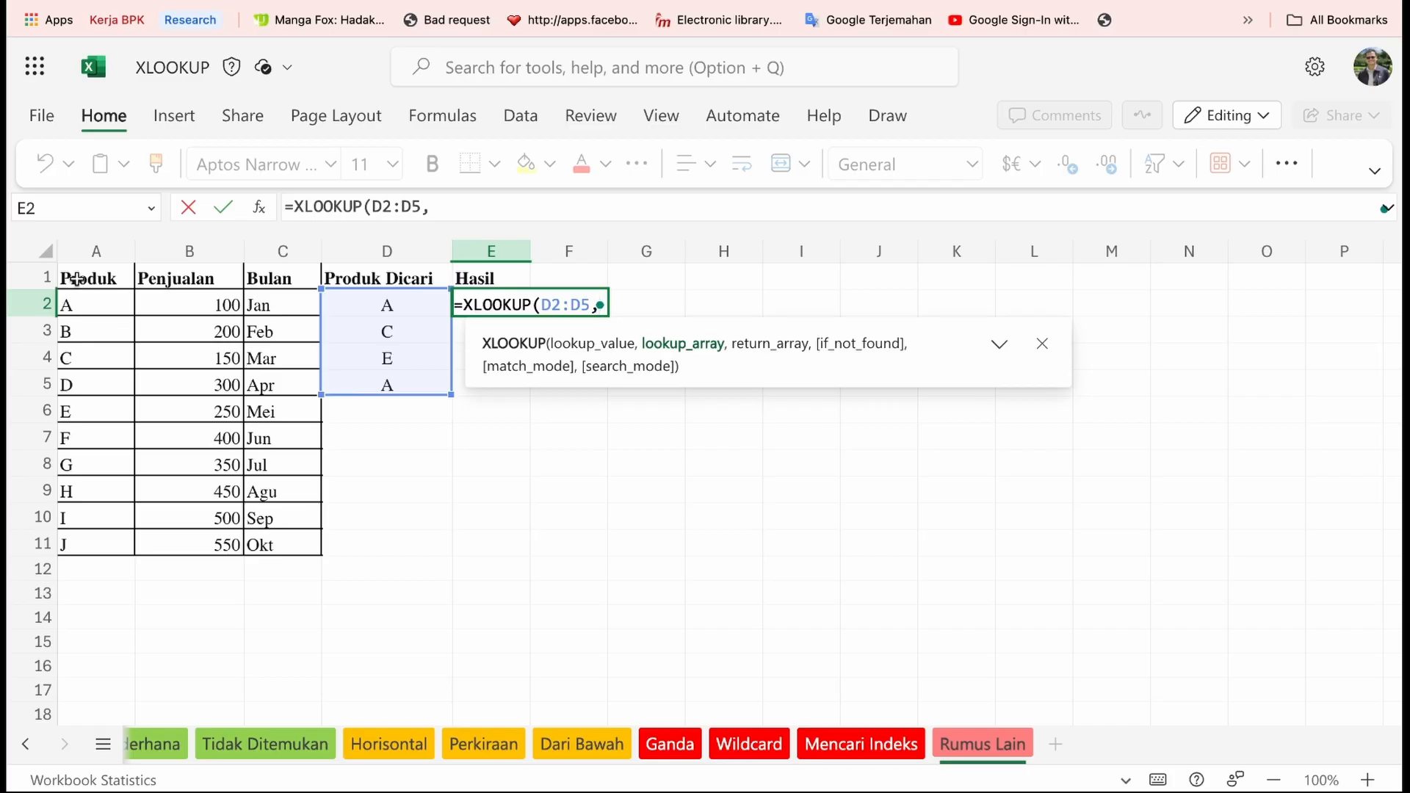
pyautogui.moveTo(91, 302); pyautogui.dragTo(86, 542)
pyautogui.write(',')
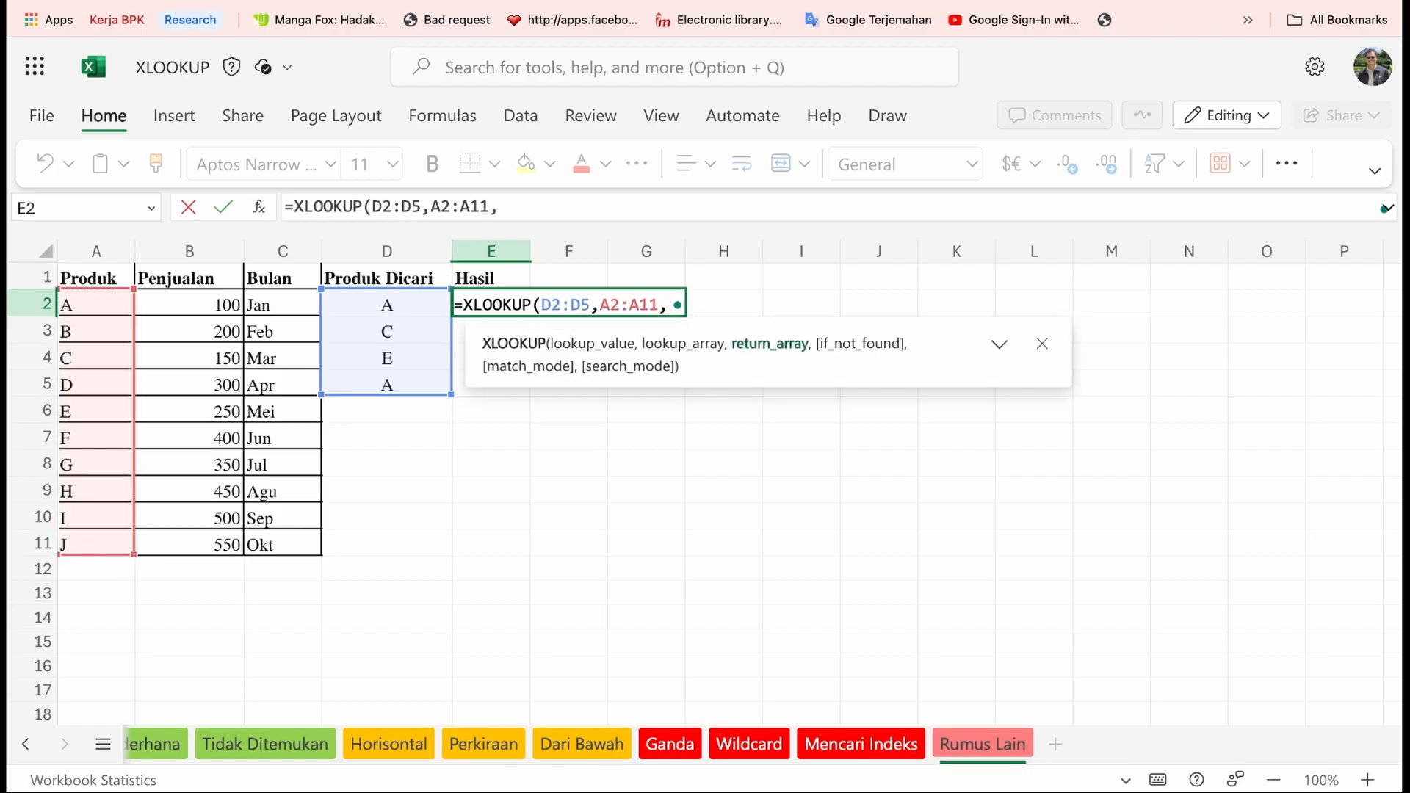
pyautogui.moveTo(197, 302); pyautogui.dragTo(205, 543)
pyautogui.write(')')
pyautogui.press('Return')
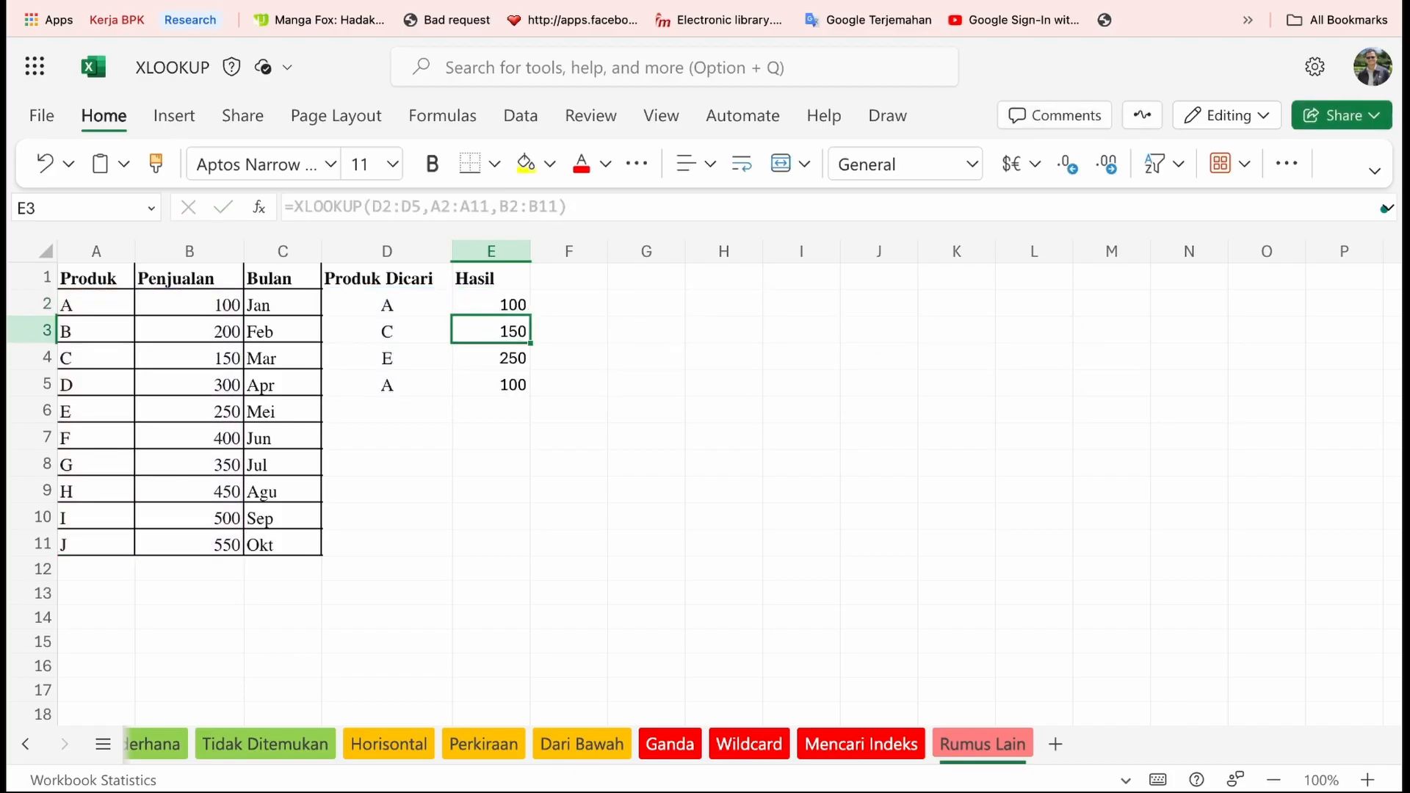
pyautogui.press('Up')
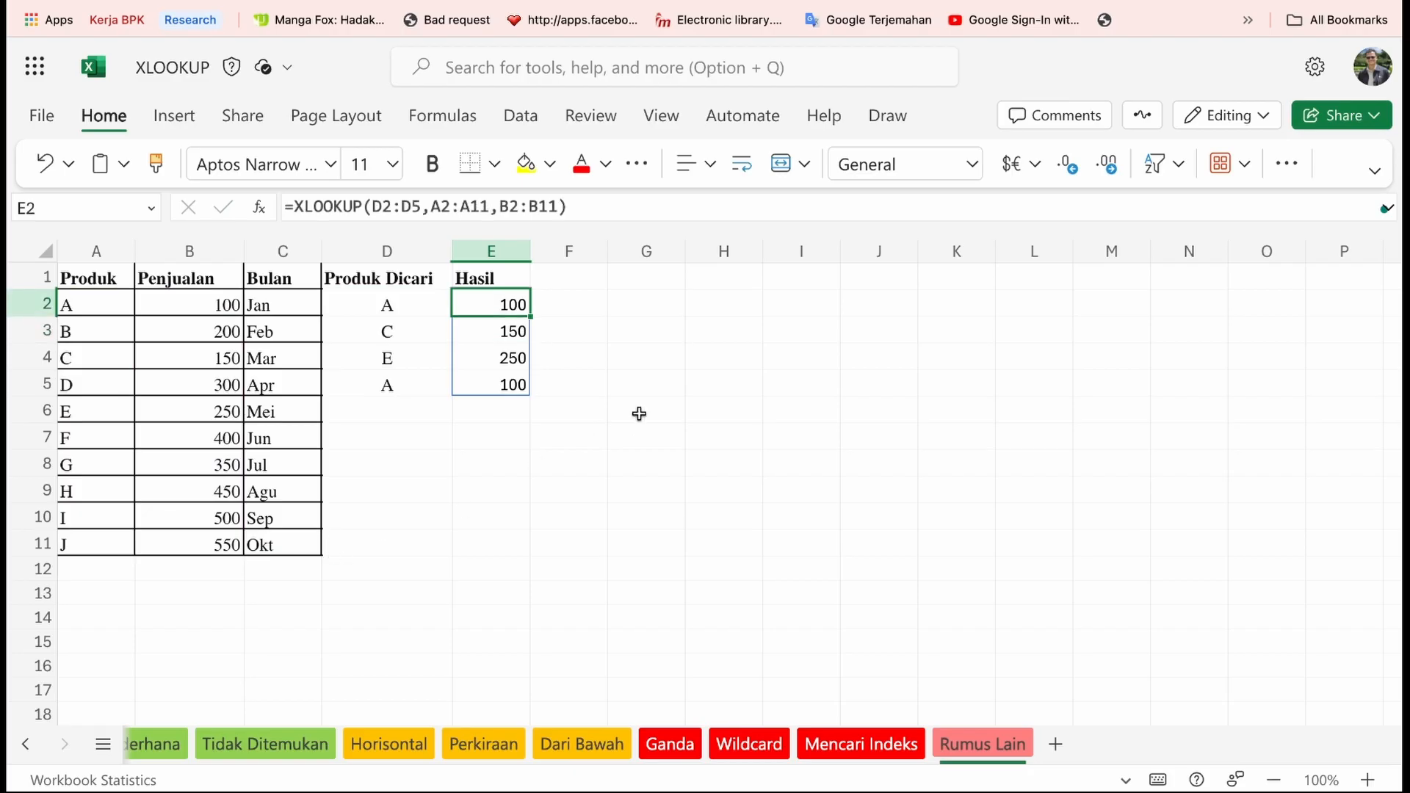
# - Examine the formula behind each of the spilled result cells E2 to E5
pyautogui.press('Down')
pyautogui.press('Down')
pyautogui.press('Down')
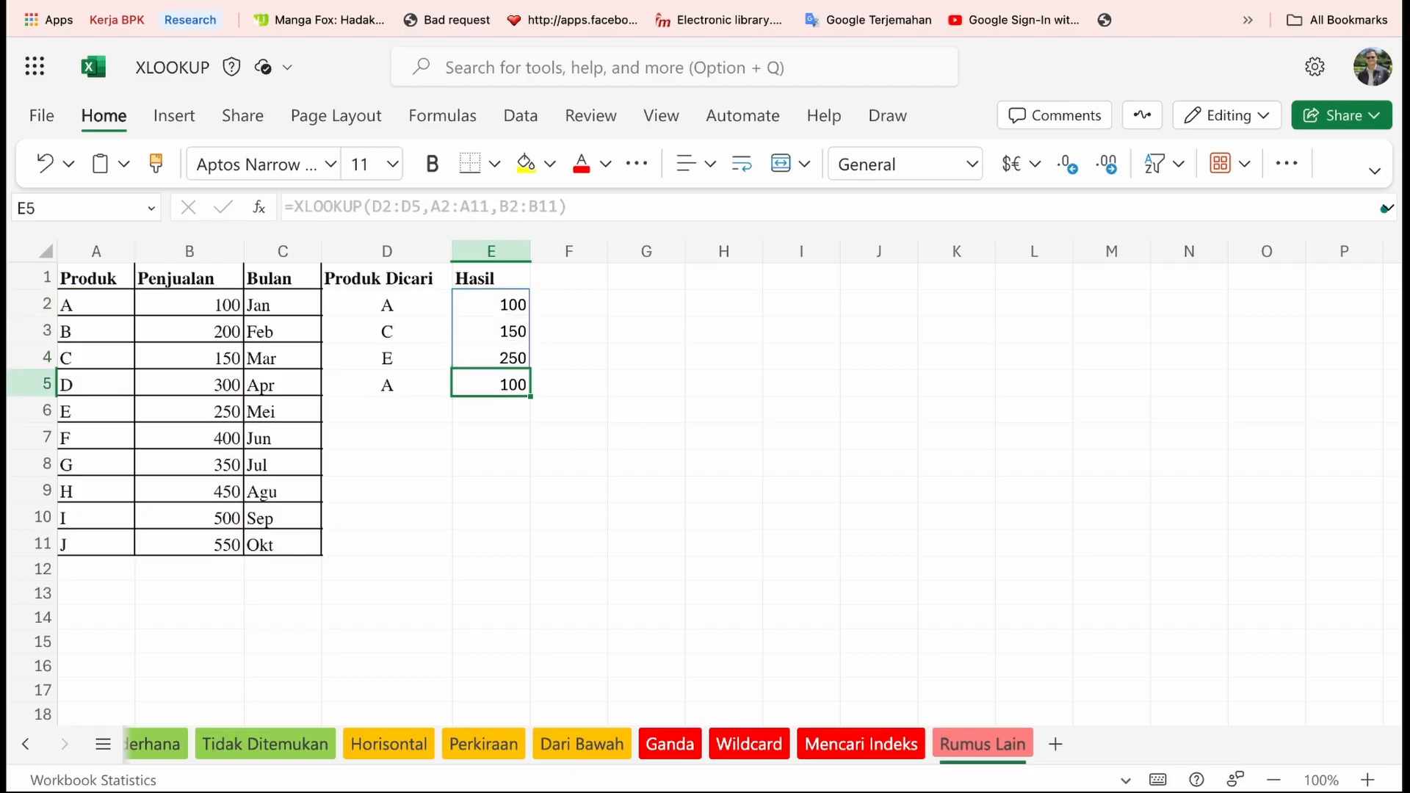
pyautogui.press('Up')
pyautogui.press('Up')
pyautogui.press('Up')
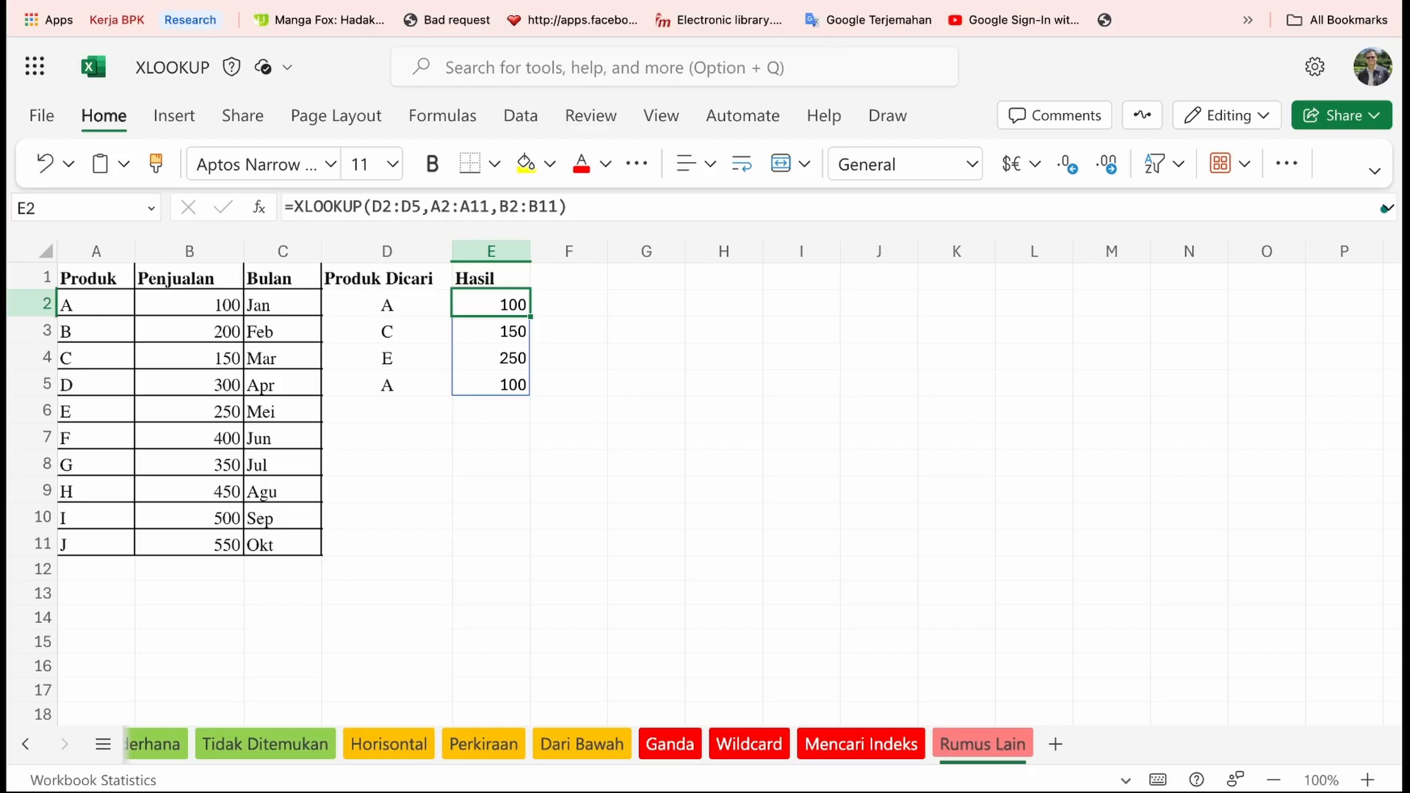
pyautogui.press('Down')
pyautogui.press('Down')
pyautogui.press('Down')
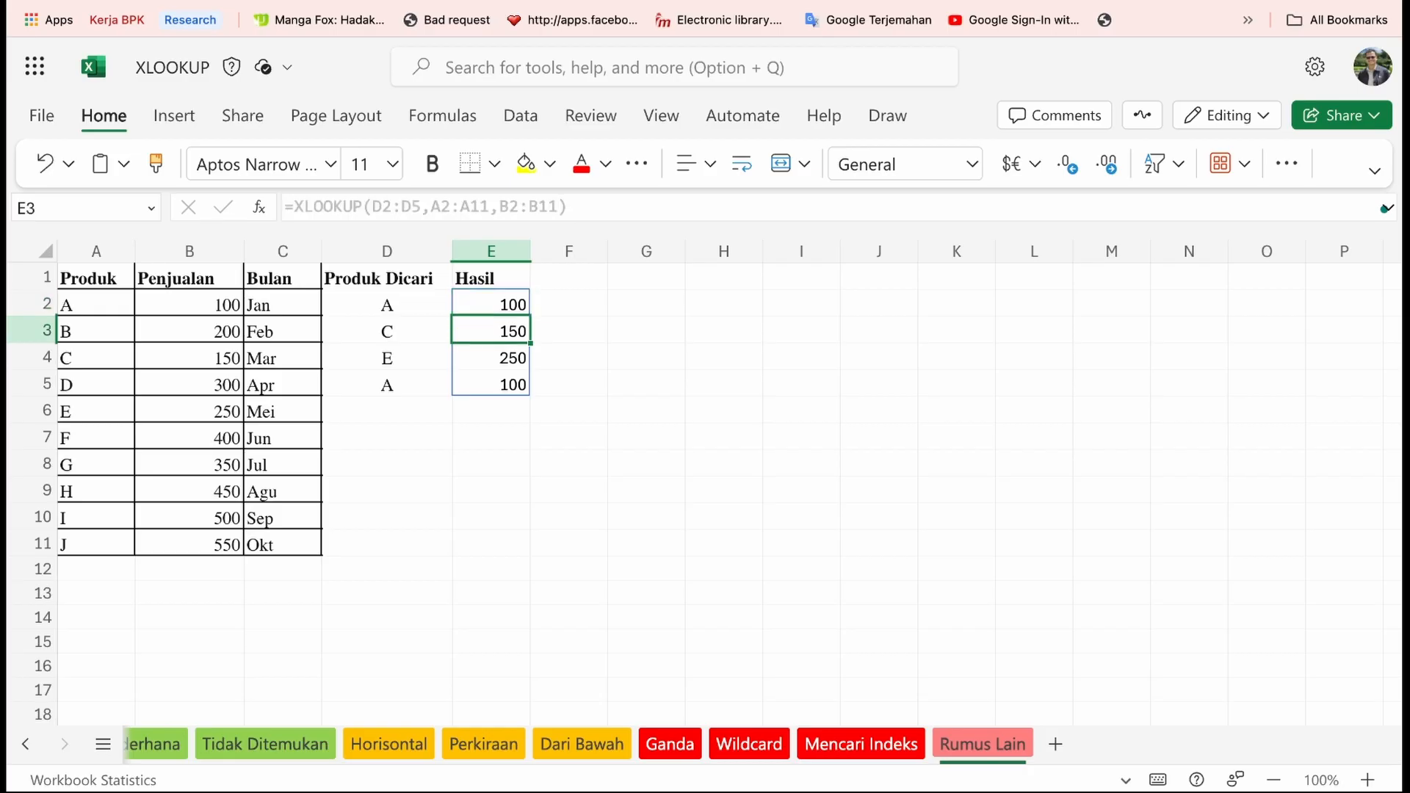
pyautogui.press('Up')
pyautogui.press('Up')
pyautogui.press('Up')
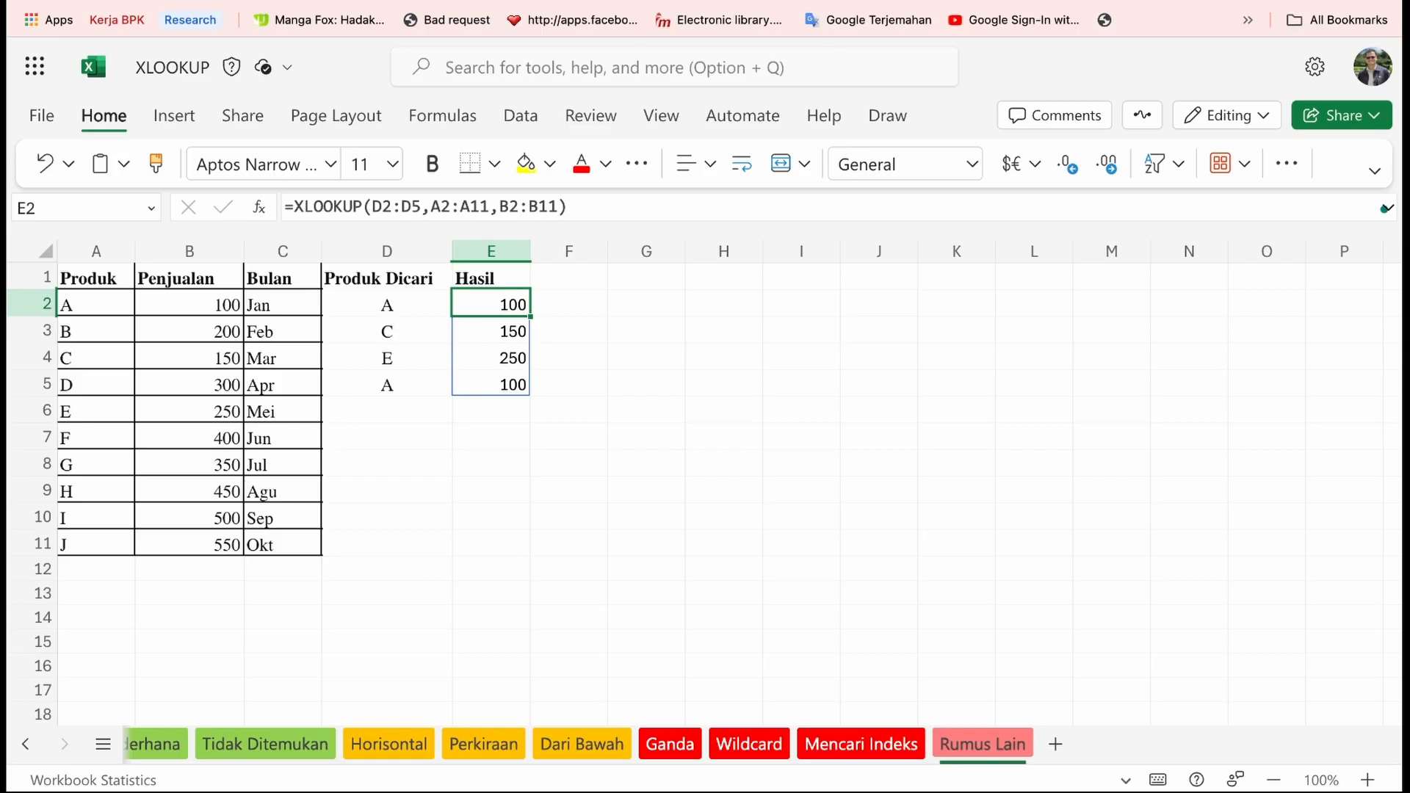
# - Wrap E2's XLOOKUP formula in SUM, giving =SUM(XLOOKUP(D2:D5,A2:A11,B2:B11))
pyautogui.click(297, 206)
pyautogui.write('SUM(')
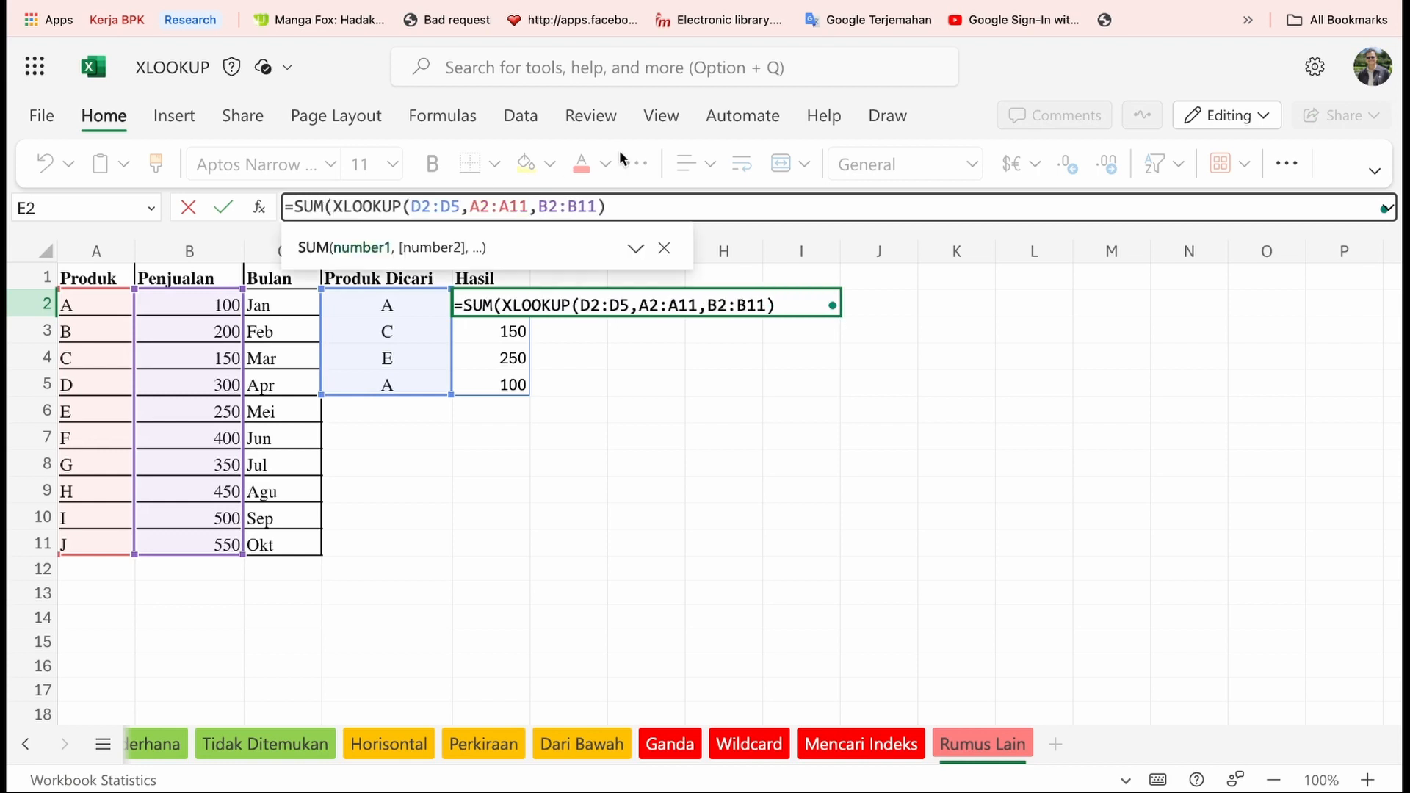
pyautogui.click(633, 206)
pyautogui.write(')')
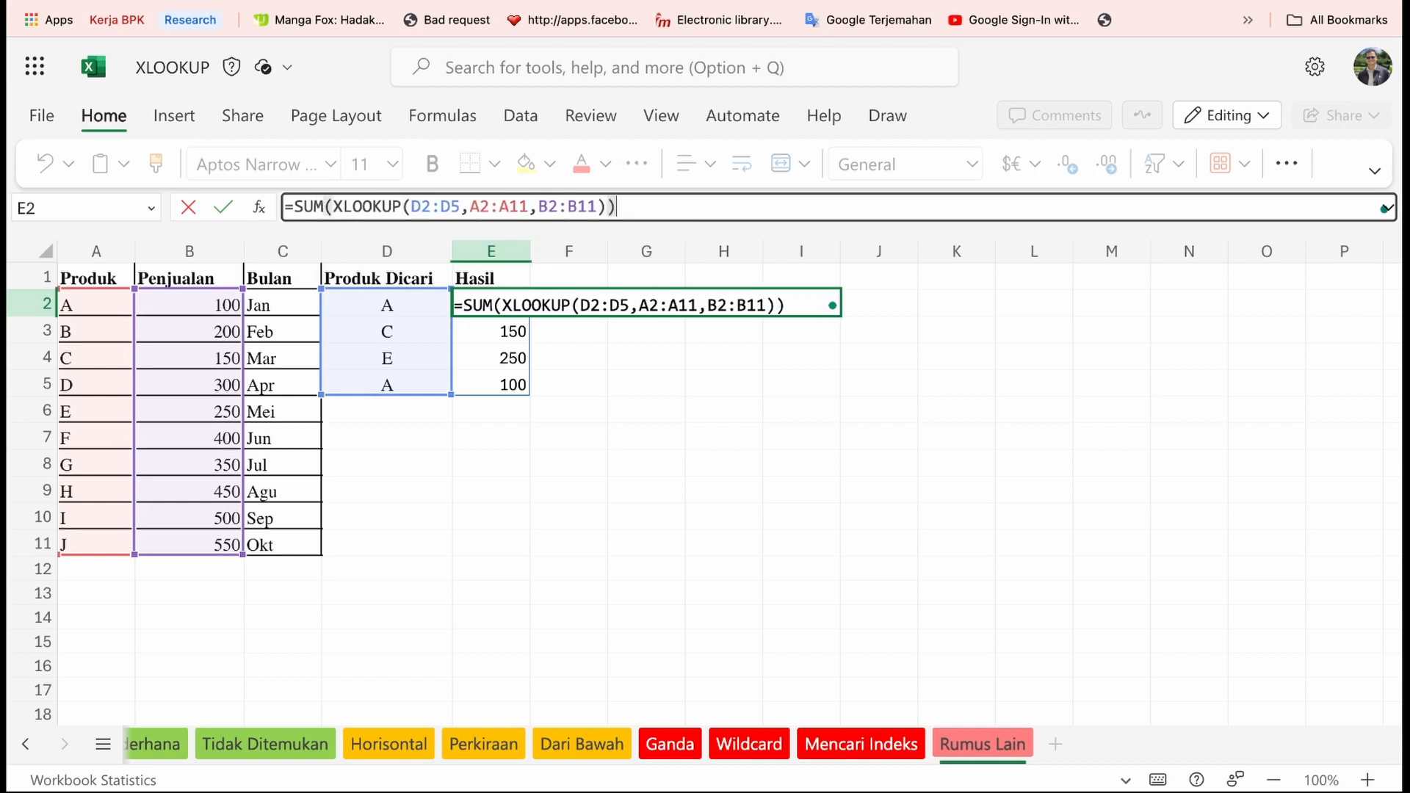
pyautogui.press('Return')
pyautogui.press('Up')
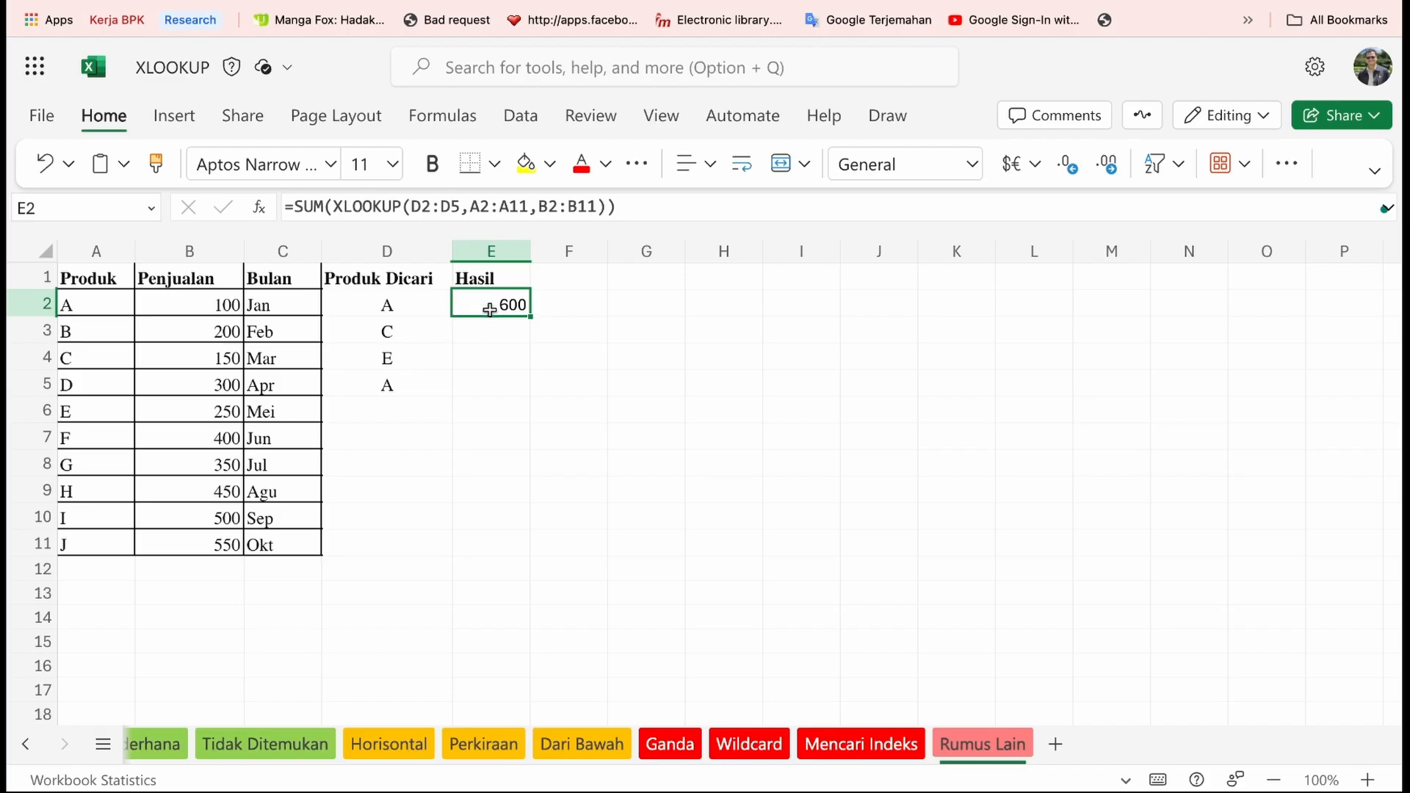
# - Remove the SUM wrapper and its closing parenthesis from E2, leaving only the XLOOKUP formula
pyautogui.click(332, 207)
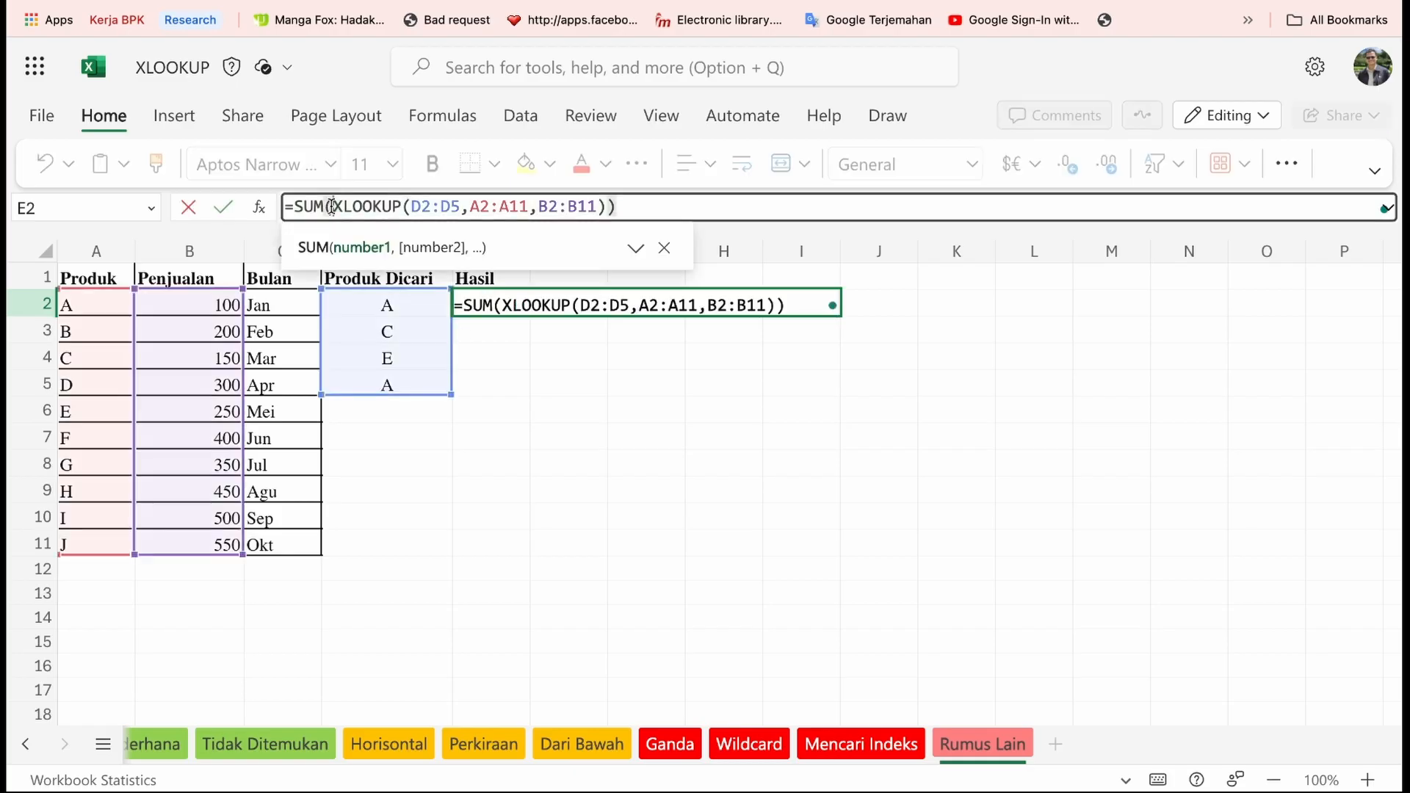
pyautogui.press('BackSpace')
pyautogui.press('BackSpace')
pyautogui.press('BackSpace')
pyautogui.press('BackSpace')
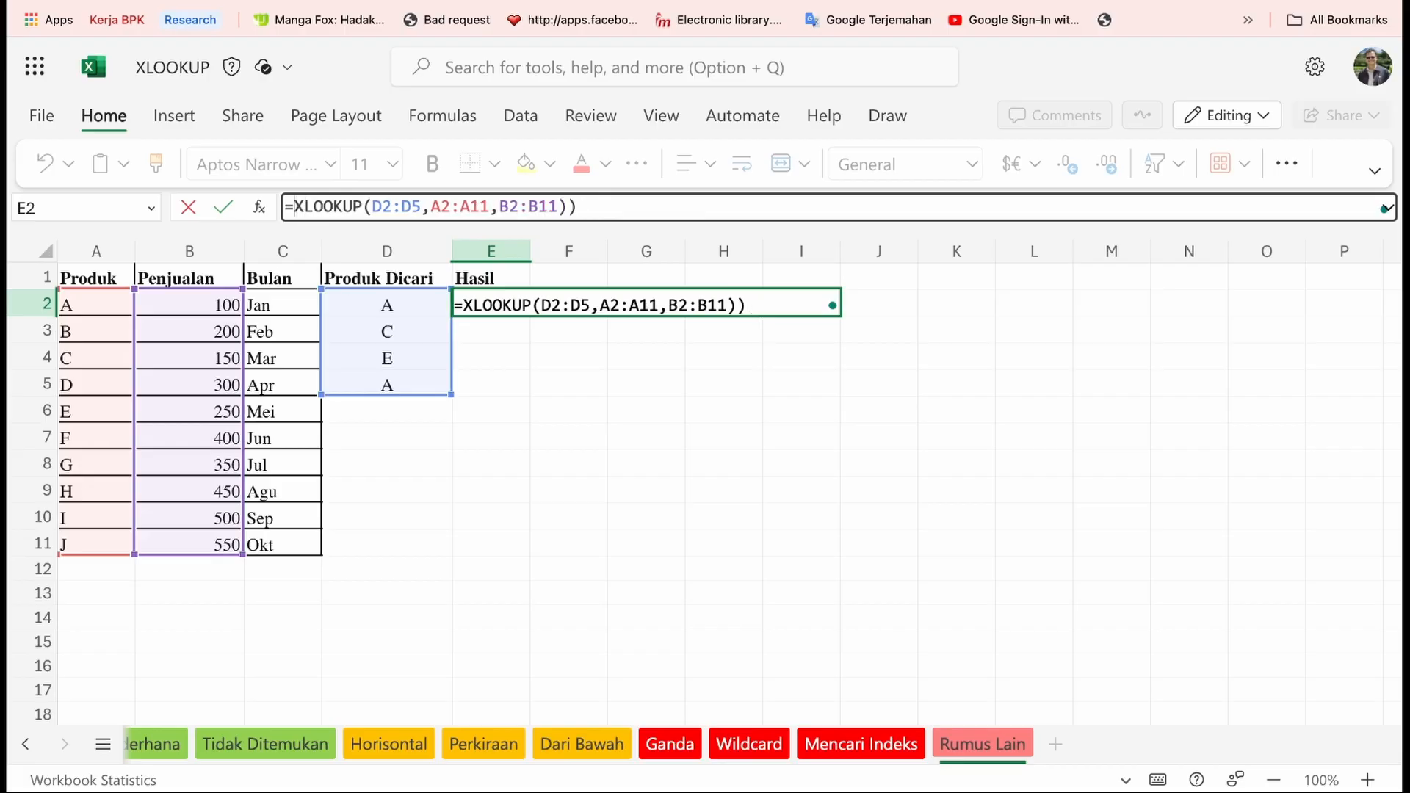
pyautogui.click(584, 207)
pyautogui.press('BackSpace')
pyautogui.press('Return')
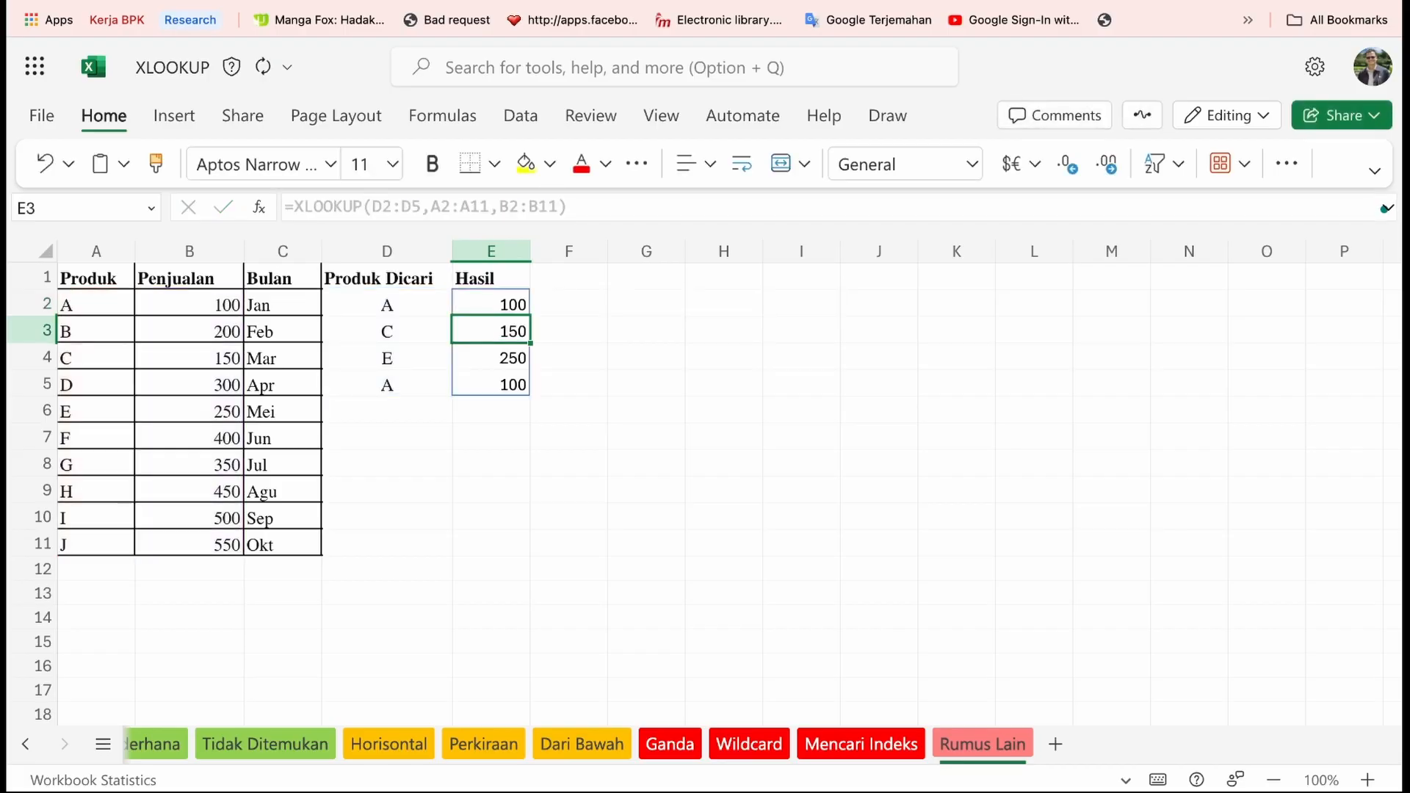
pyautogui.press('Up')
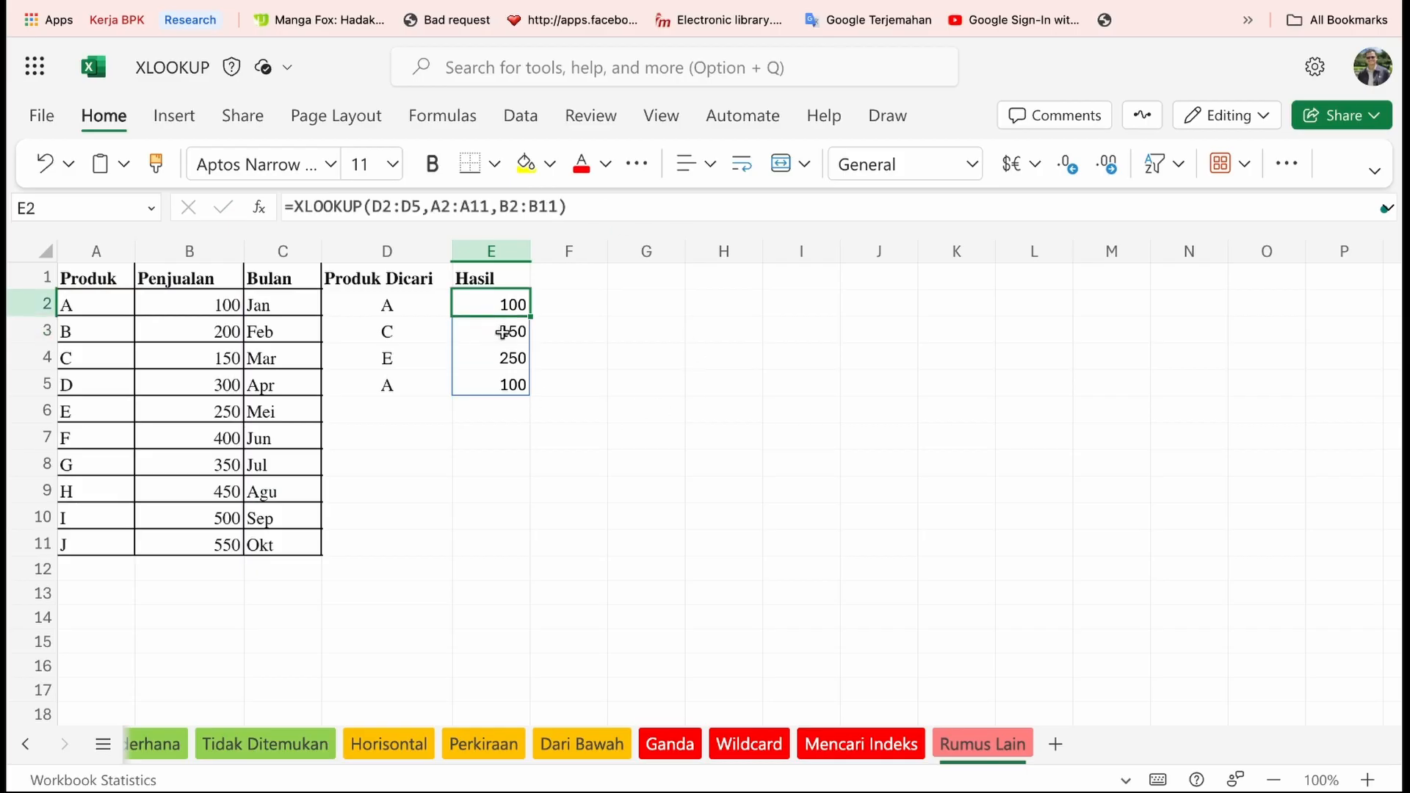
# - Total the spilled XLOOKUP results in E6 with the formula =SUM(E2#)
pyautogui.click(508, 329)
pyautogui.click(480, 358)
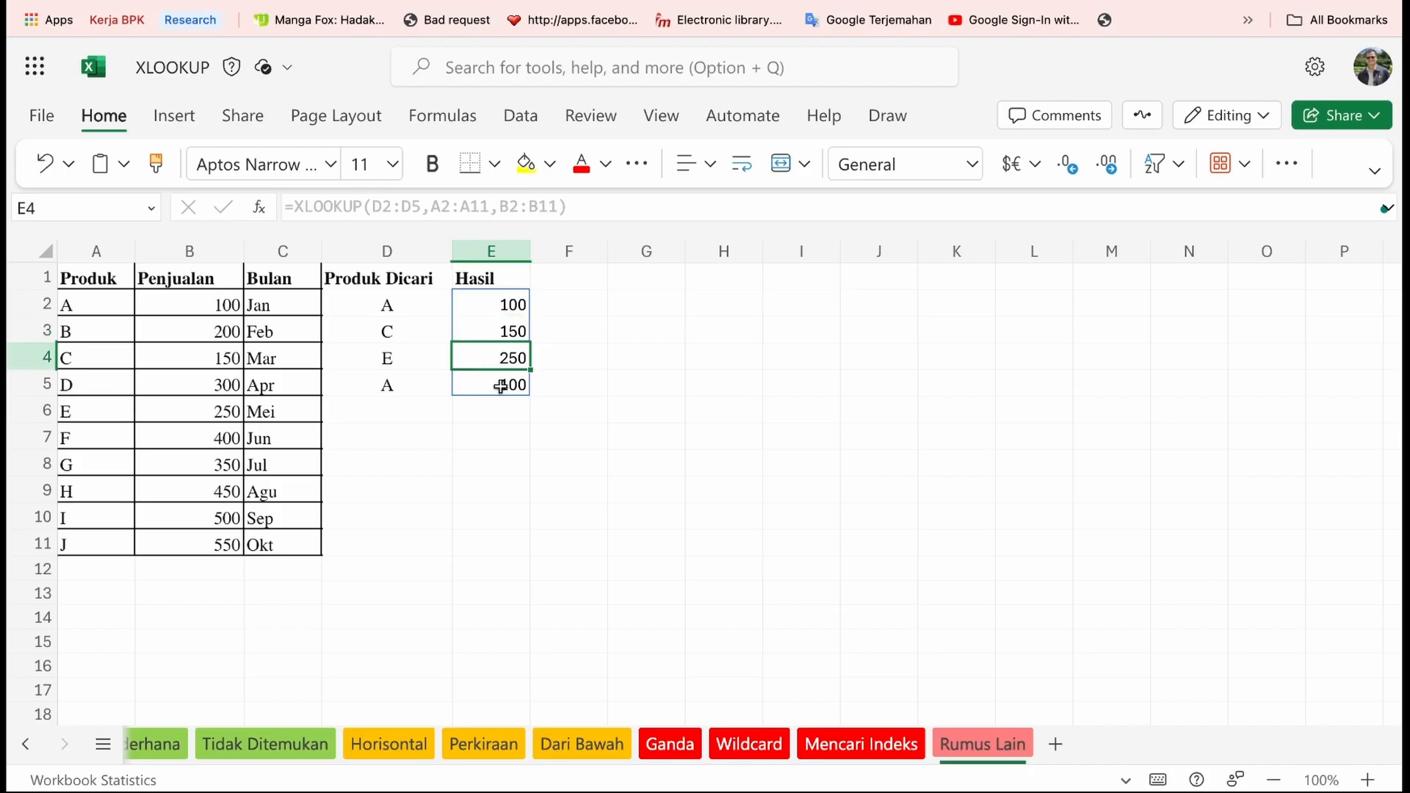
pyautogui.click(504, 384)
pyautogui.click(497, 416)
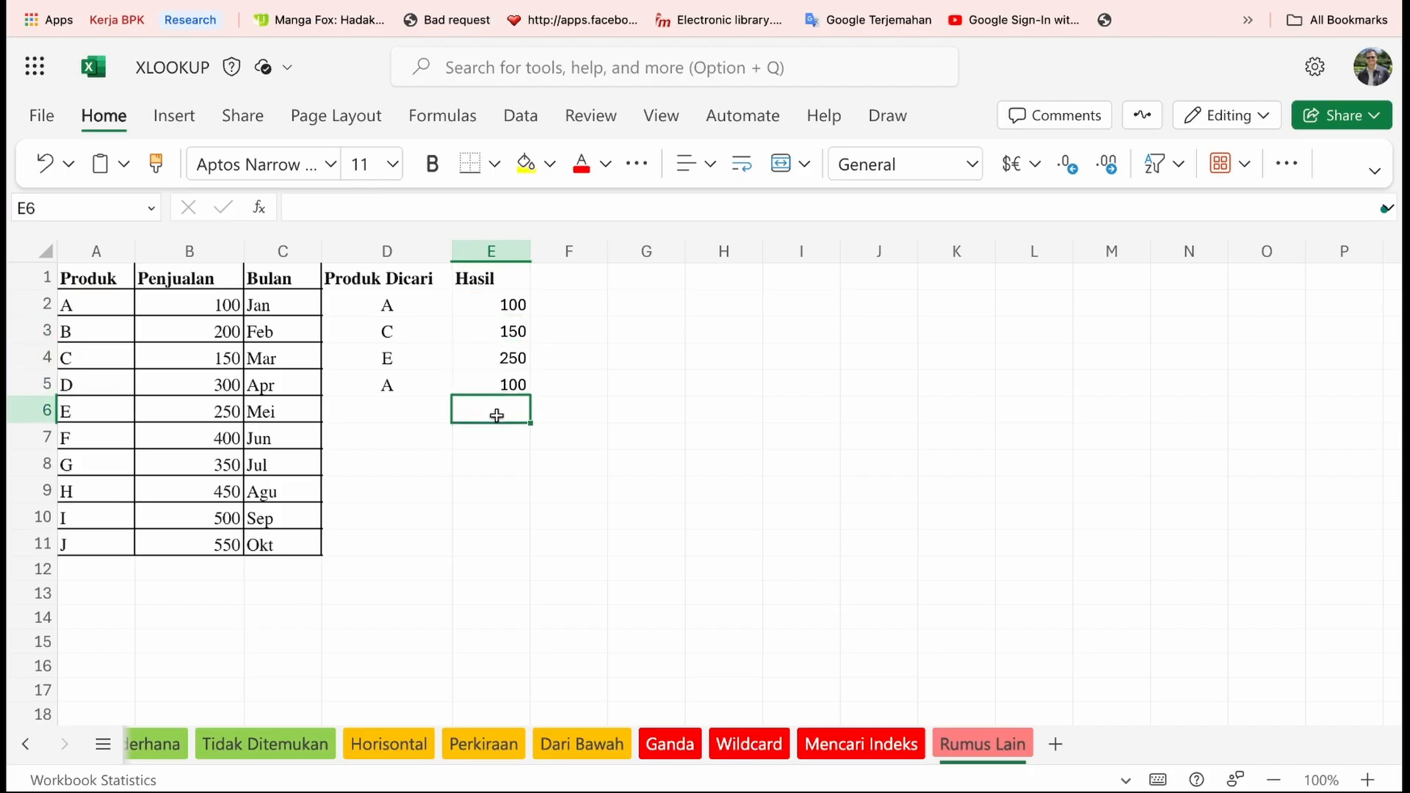
pyautogui.write('=sum(')
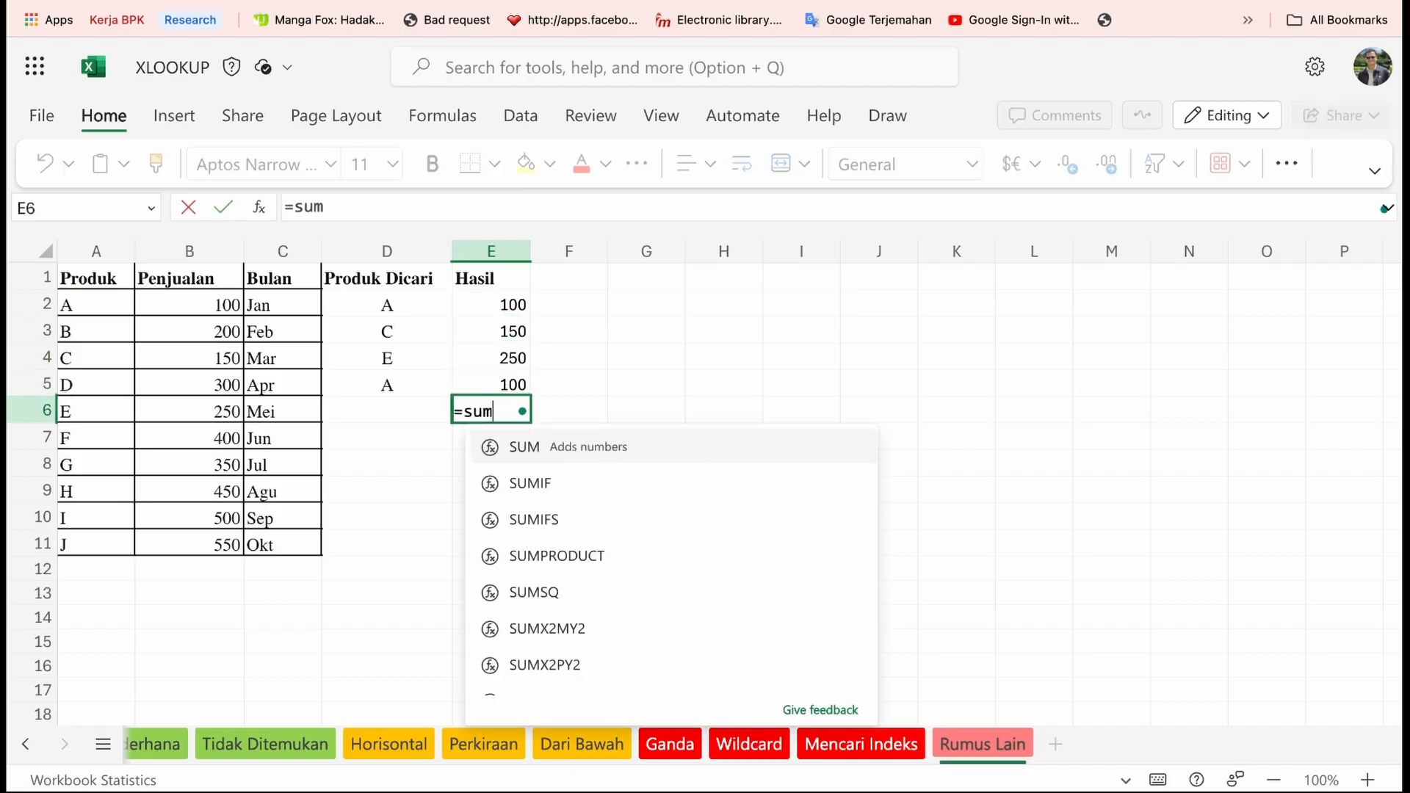
pyautogui.press('Up')
pyautogui.hotkey('shift', 'Up')
pyautogui.hotkey('shift', 'Up')
pyautogui.hotkey('shift', 'Up')
pyautogui.write(')')
pyautogui.press('Return')
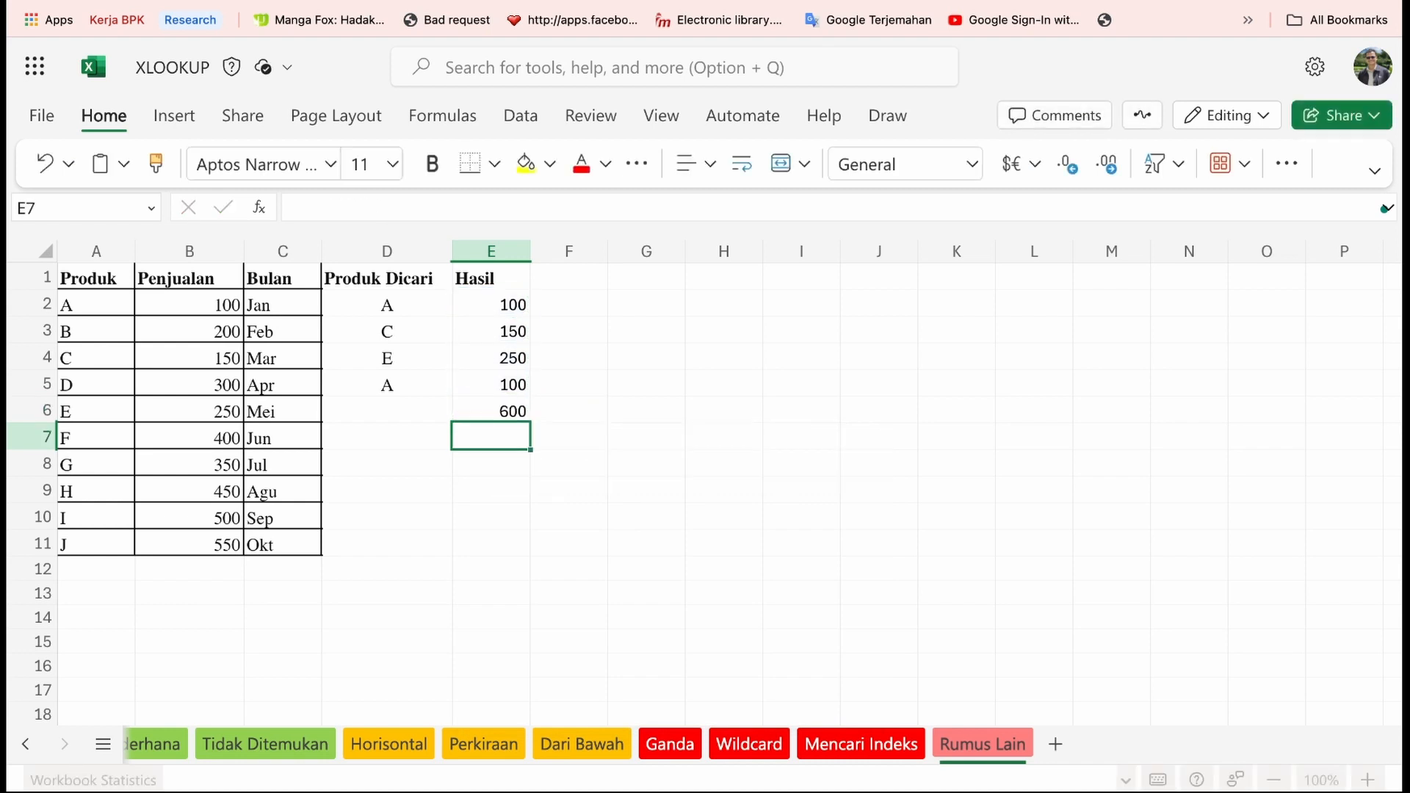
pyautogui.press('Up')
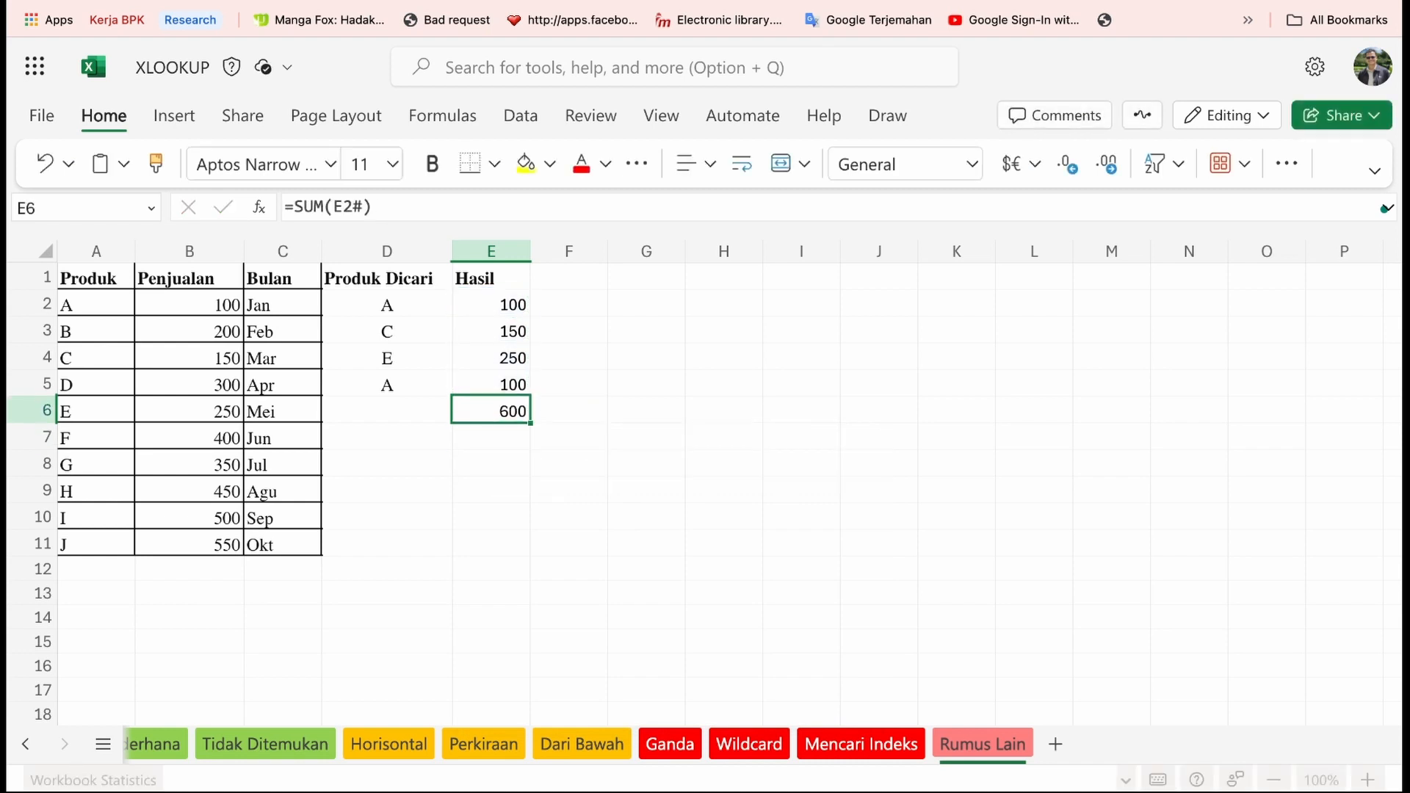
# - Examine the E2# spill reference and its evaluated values in E6's SUM formula
pyautogui.click(359, 213)
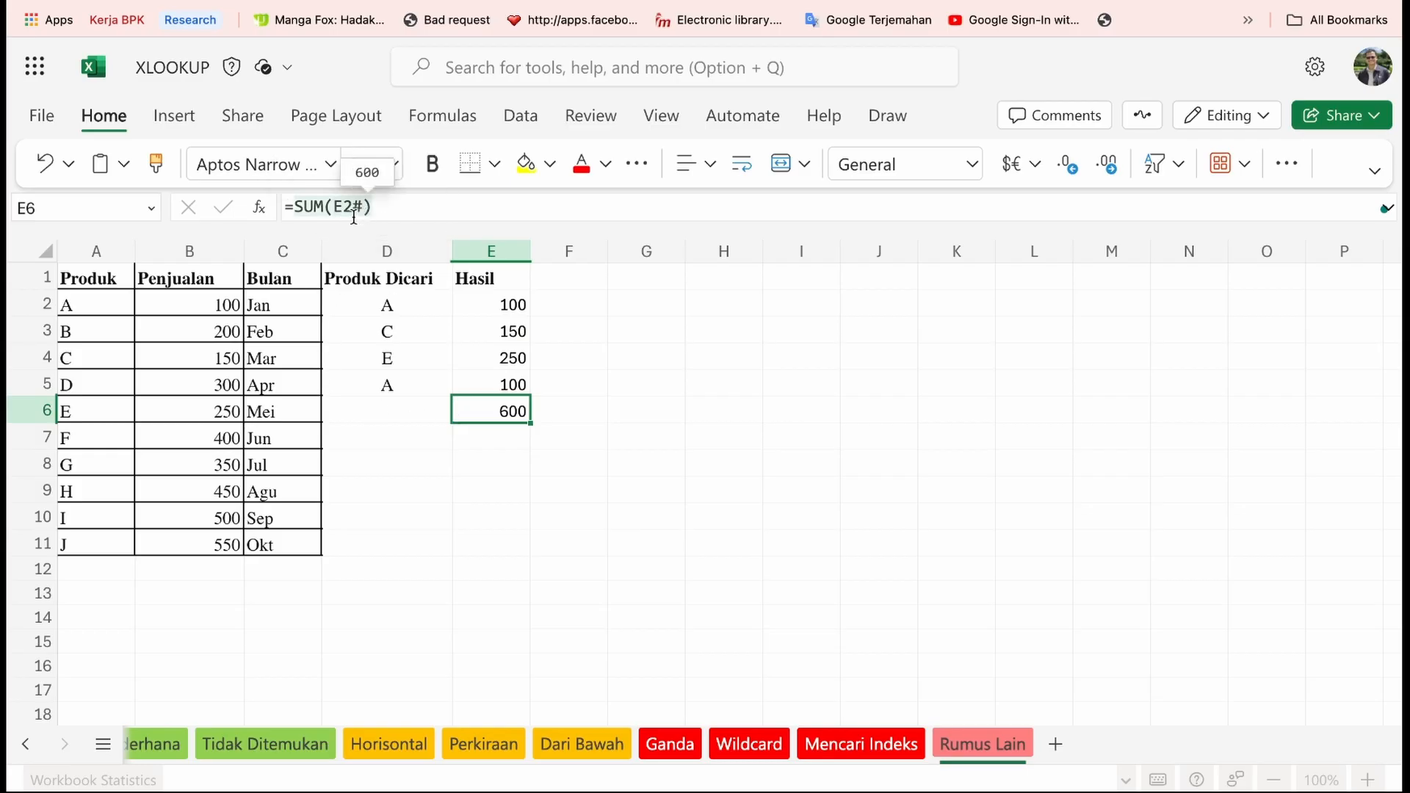
pyautogui.press('Escape')
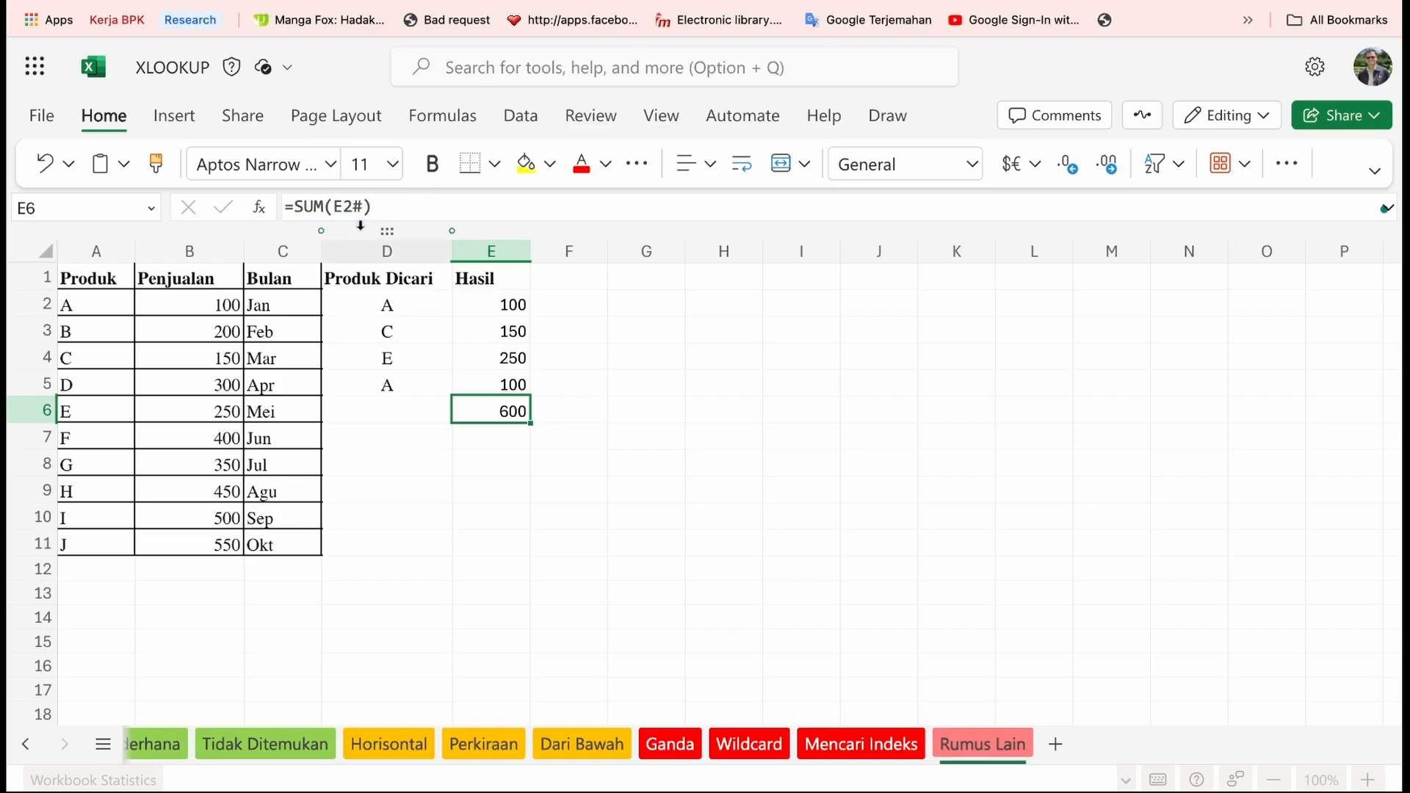
pyautogui.click(355, 206)
pyautogui.doubleClick(352, 205)
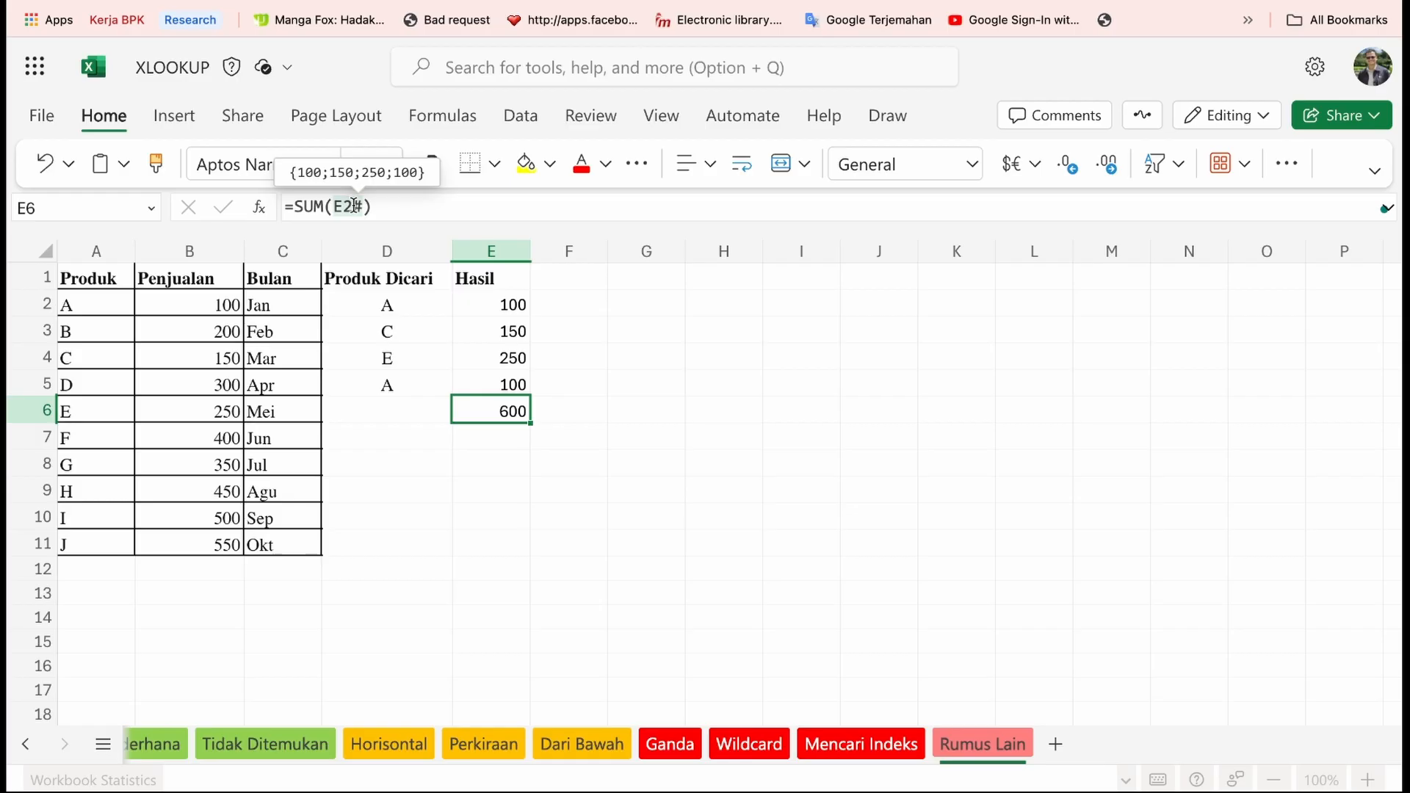
pyautogui.press('Escape')
# - Delete the SUM formula from E6
pyautogui.click(505, 452)
pyautogui.click(501, 406)
pyautogui.press('Delete')
# - Add F in D6 and G in D7 to the list of searched products
pyautogui.press('Left')
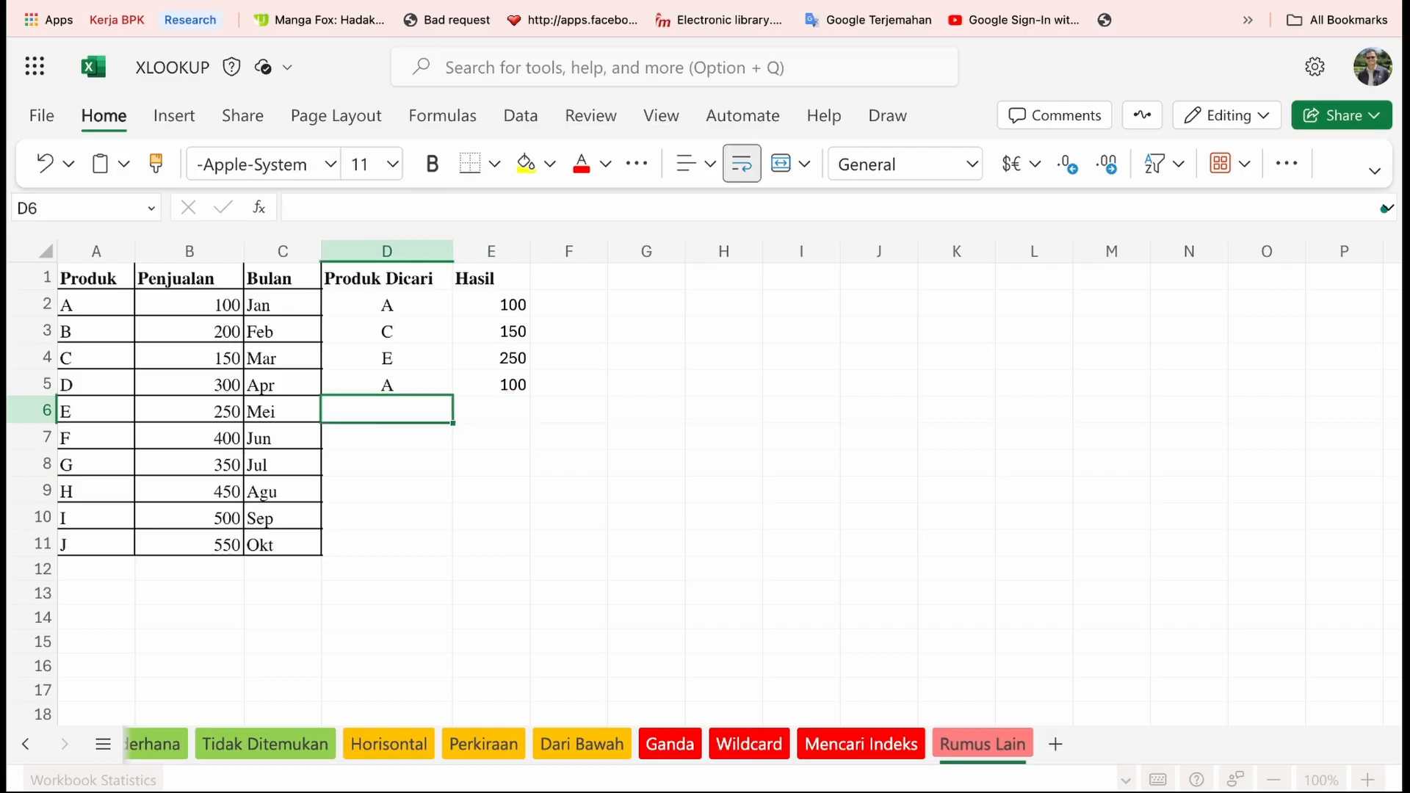
pyautogui.write('F')
pyautogui.press('Return')
pyautogui.write('G')
pyautogui.press('Return')
# - Extend the lookup value range in E2's XLOOKUP formula to D2:D7
pyautogui.press('Up')
pyautogui.press('Right')
pyautogui.press('Up')
pyautogui.press('Up')
pyautogui.press('Up')
pyautogui.press('Up')
pyautogui.press('Up')
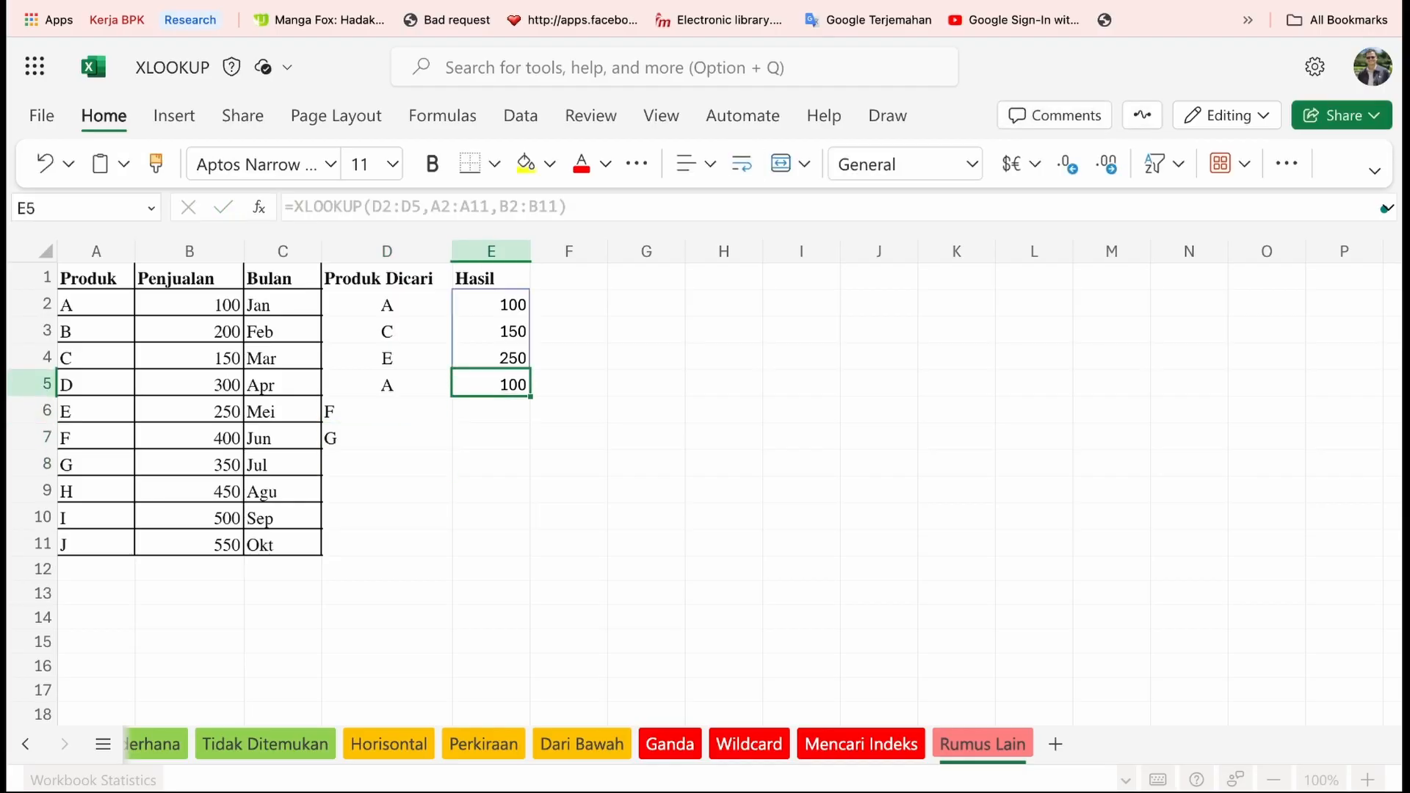
pyautogui.click(585, 204)
pyautogui.moveTo(453, 401); pyautogui.dragTo(450, 439)
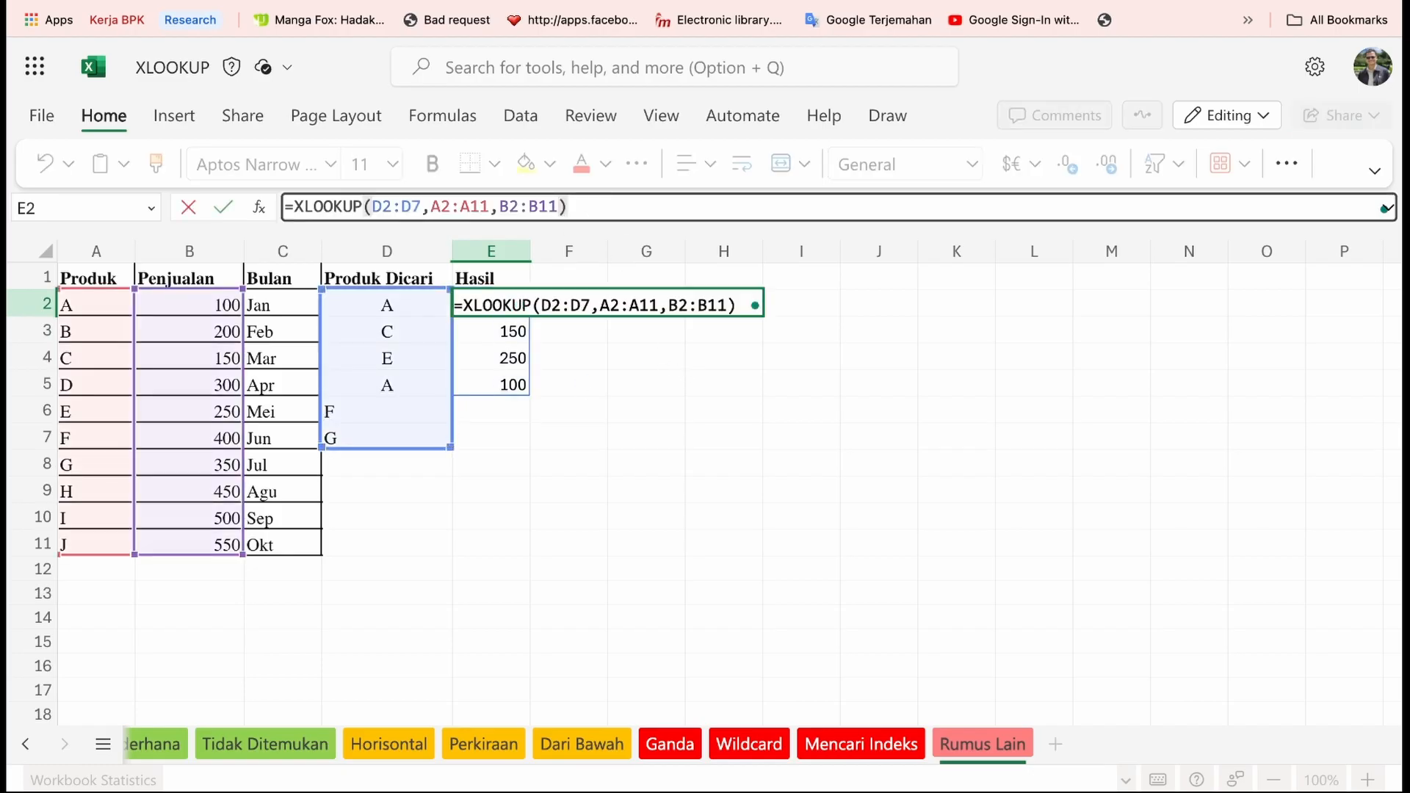
pyautogui.press('Return')
pyautogui.press('Down')
pyautogui.press('Down')
pyautogui.press('Down')
pyautogui.press('Down')
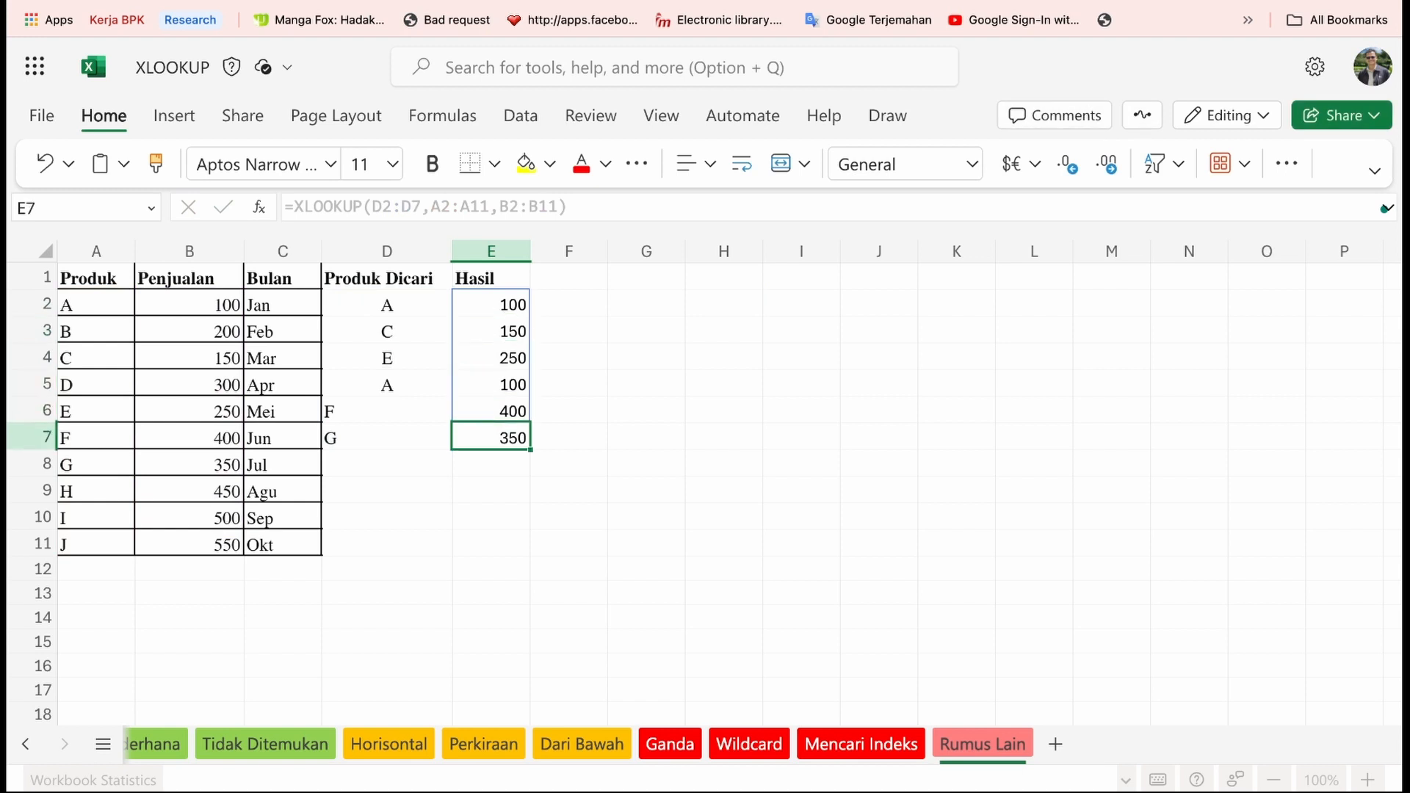
# - Clear the added products F and G from D6:D7
pyautogui.press('Left')
pyautogui.press('Up')
pyautogui.hotkey('shift', 'Down')
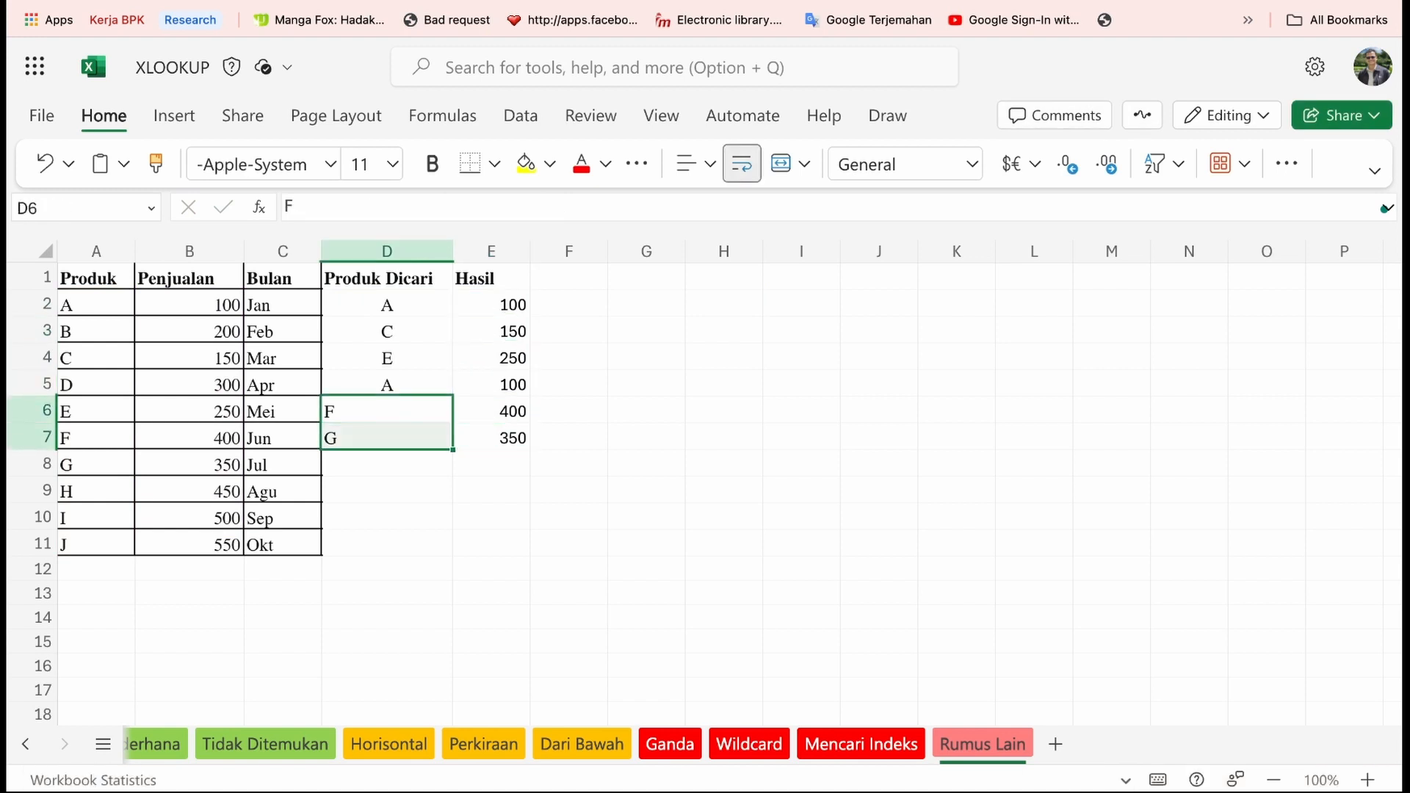
pyautogui.press('Delete')
# - Shrink the lookup value range in E2's XLOOKUP formula to D2:D5
pyautogui.press('Right')
pyautogui.hotkey('shift', 'Down')
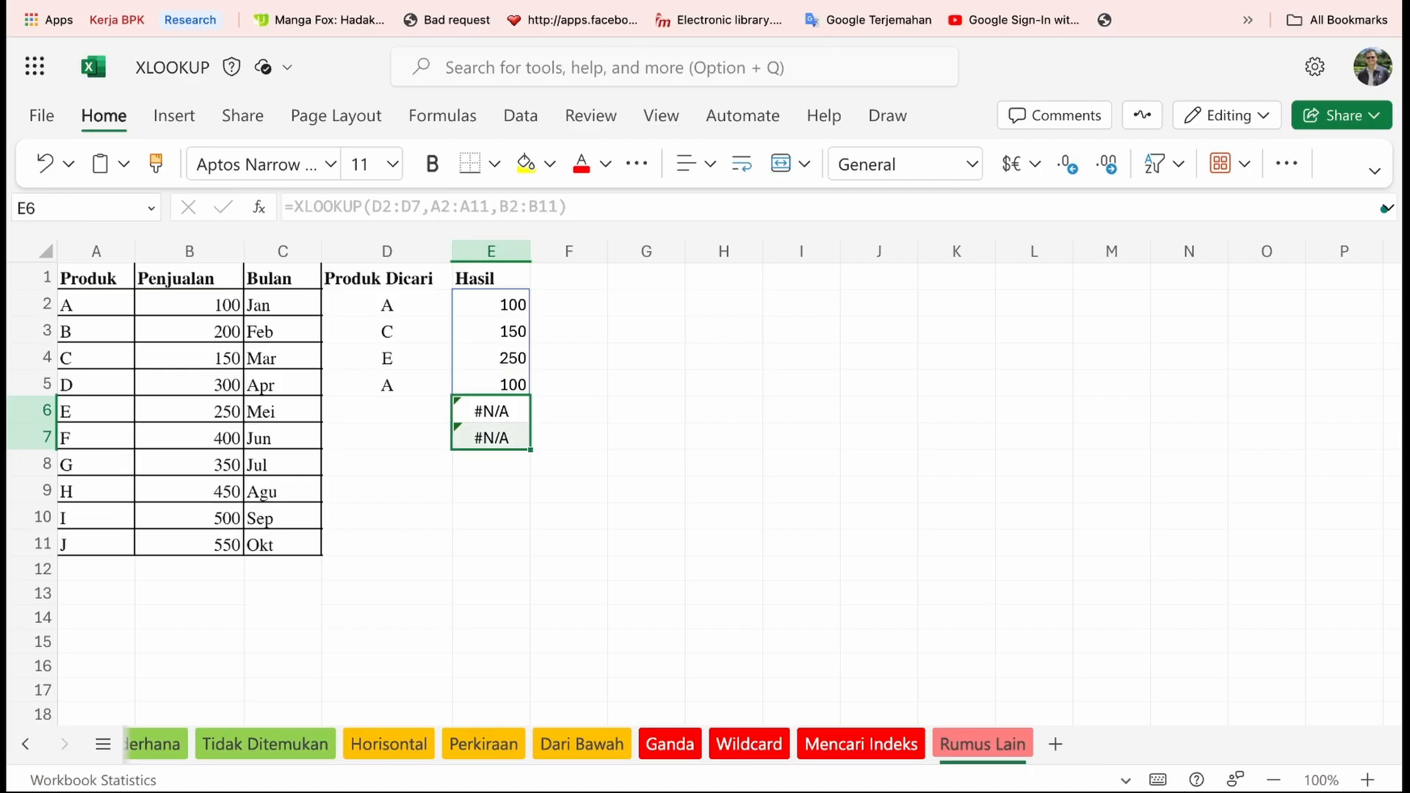
pyautogui.press('Up')
pyautogui.press('Up')
pyautogui.press('Up')
pyautogui.press('Up')
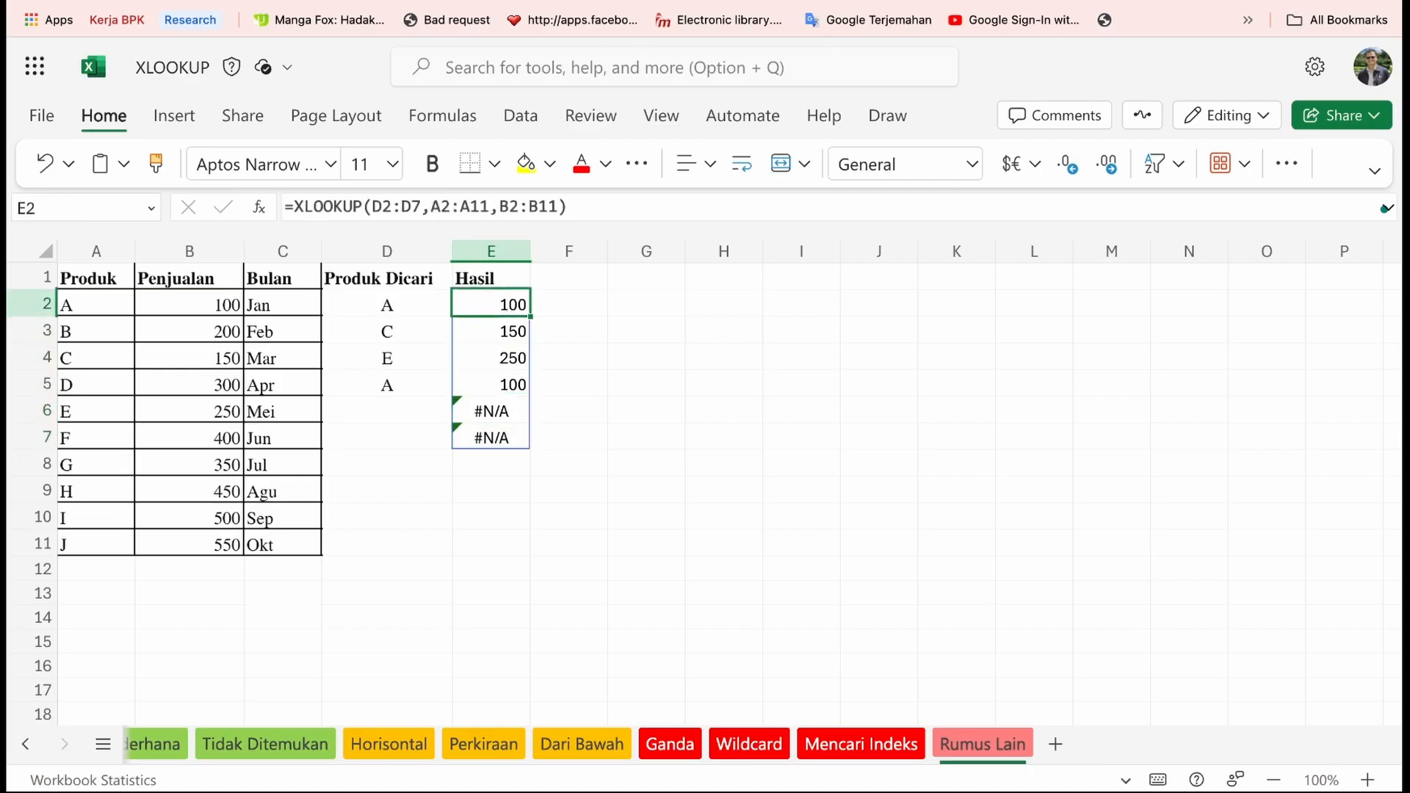
pyautogui.click(424, 206)
pyautogui.moveTo(449, 447); pyautogui.dragTo(446, 392)
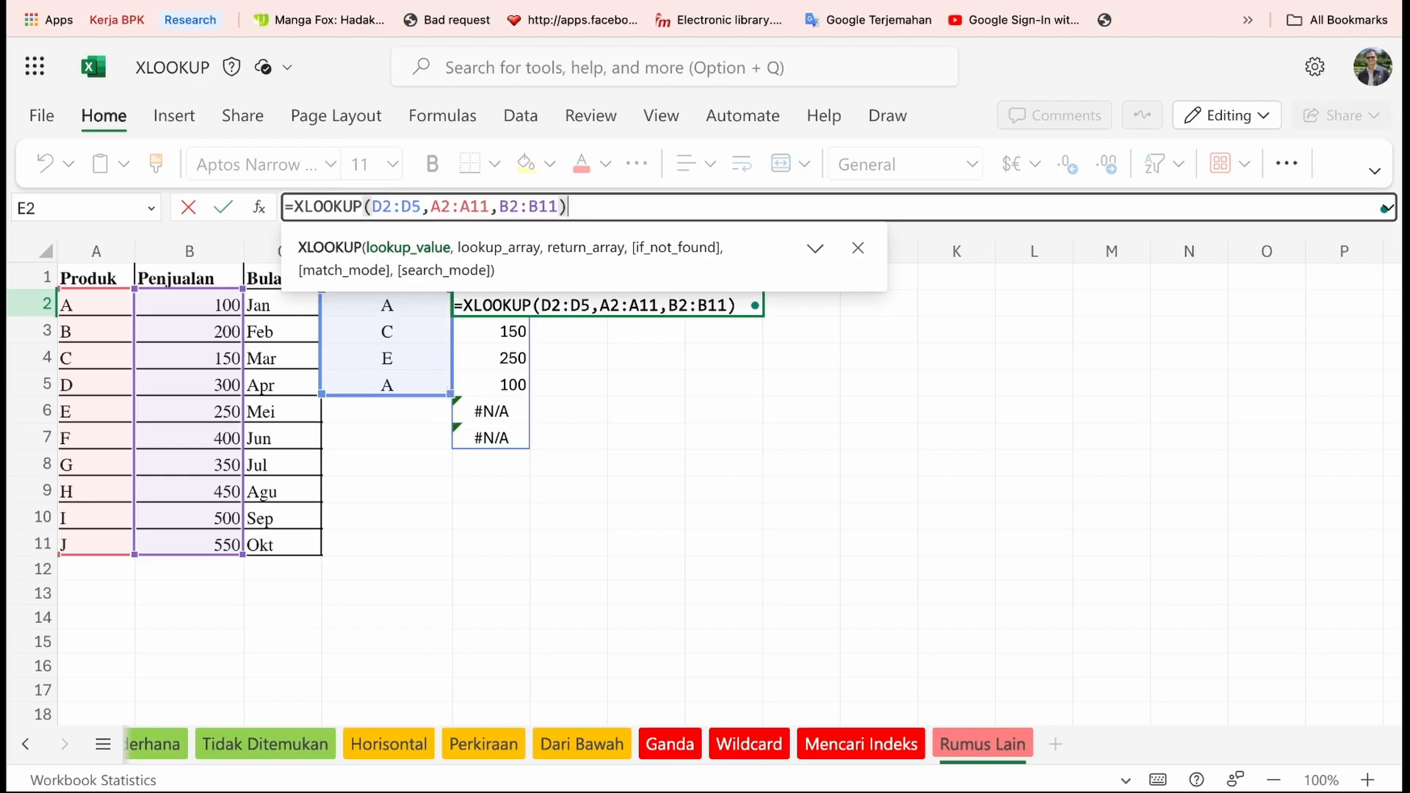
pyautogui.press('Return')
pyautogui.press('Up')
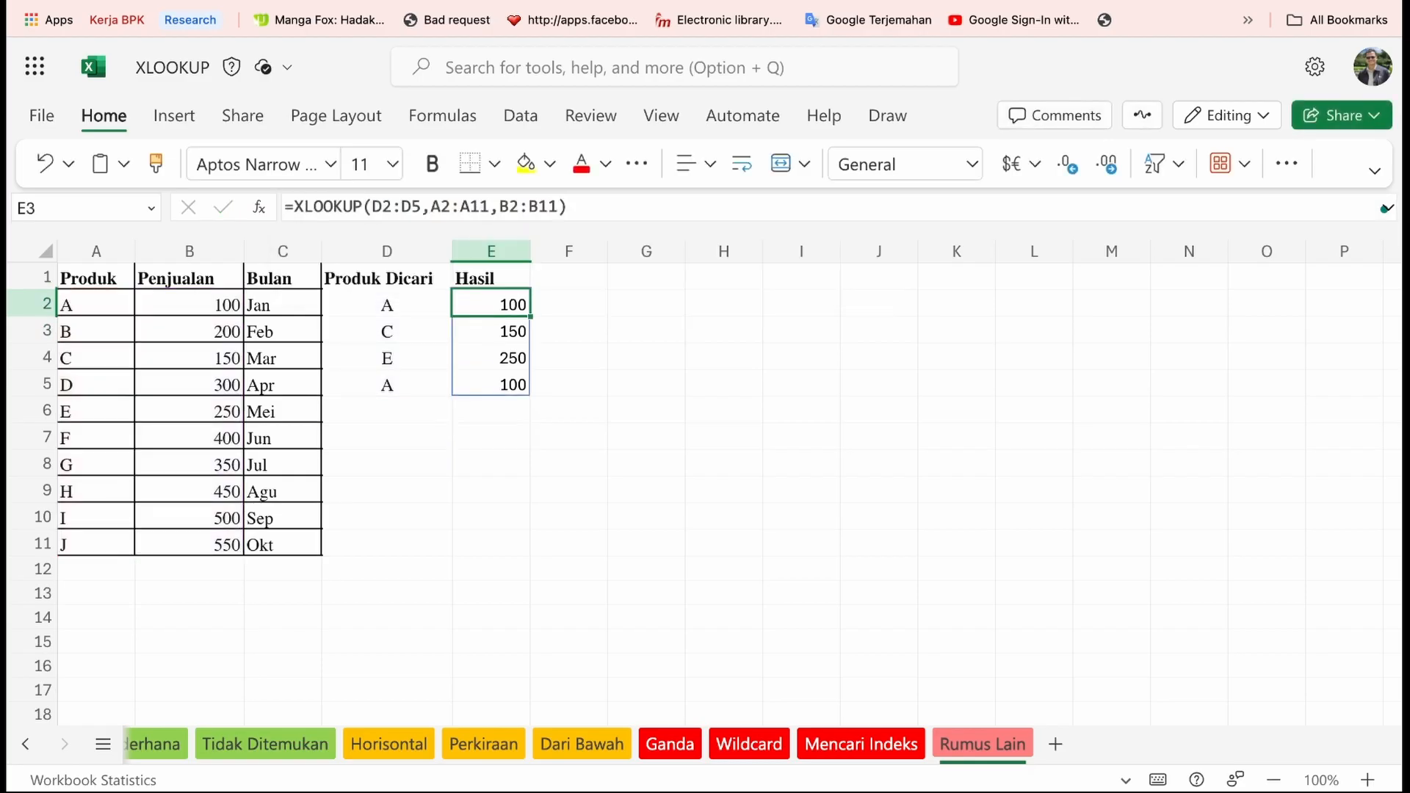